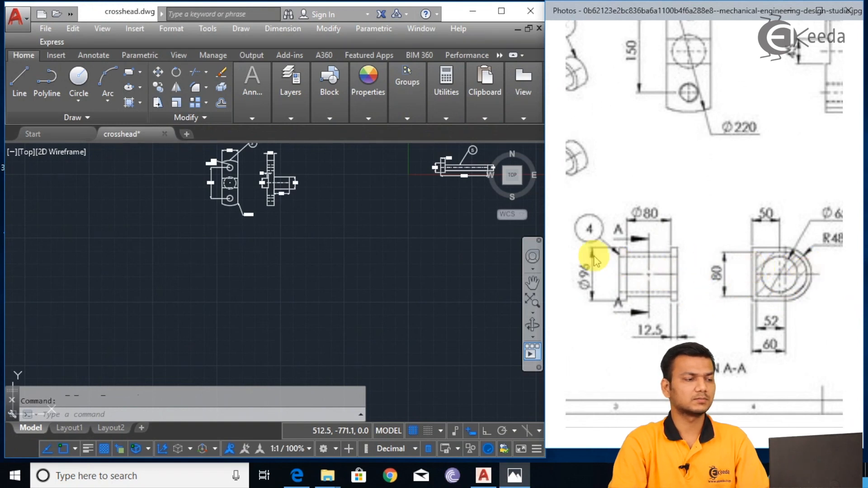
Step: Draw a vertical line 105 units long in the empty area below the existing views, with Ortho on
click(381, 258)
scroll(320, 277, up, 3)
middle_drag(320, 277, 384, 270)
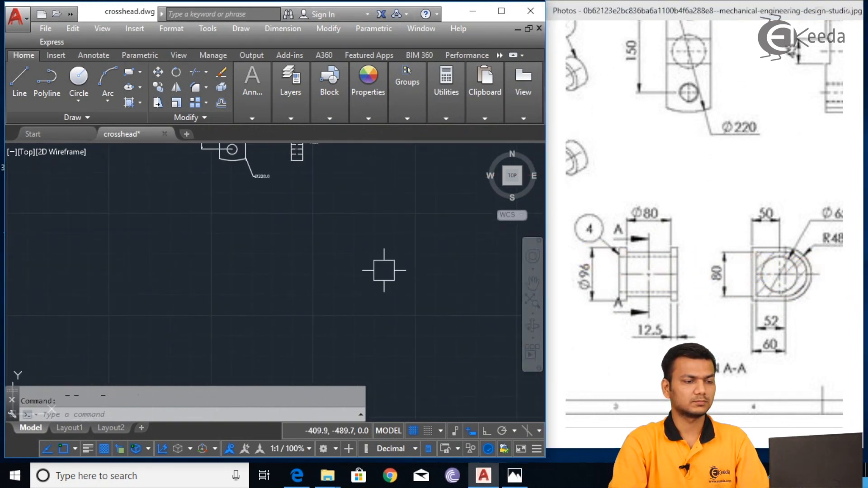
scroll(385, 269, down, 5)
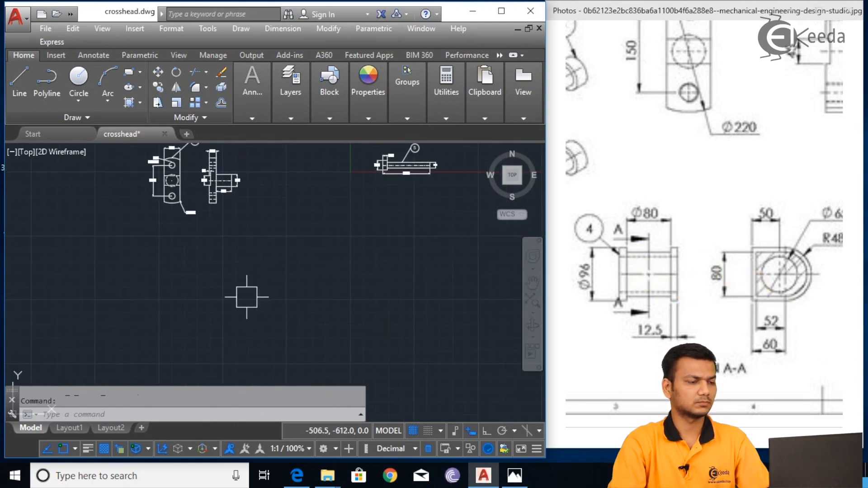
scroll(316, 306, up, 5)
middle_drag(334, 305, 288, 322)
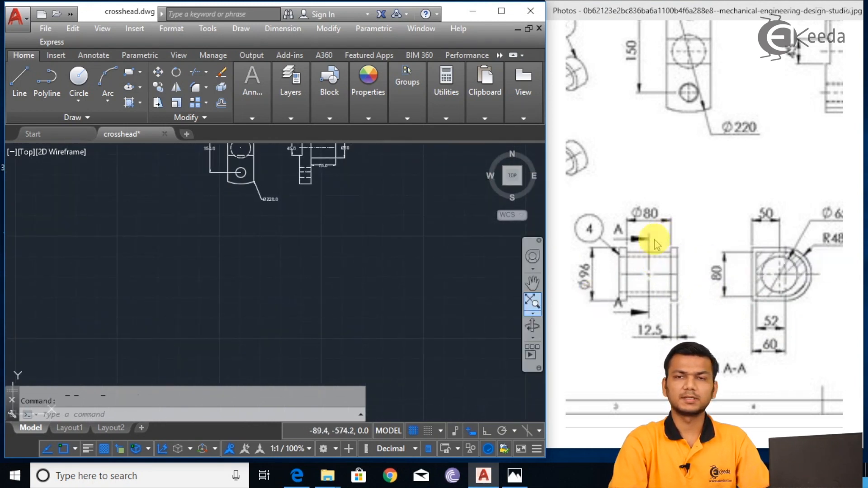
text(l)
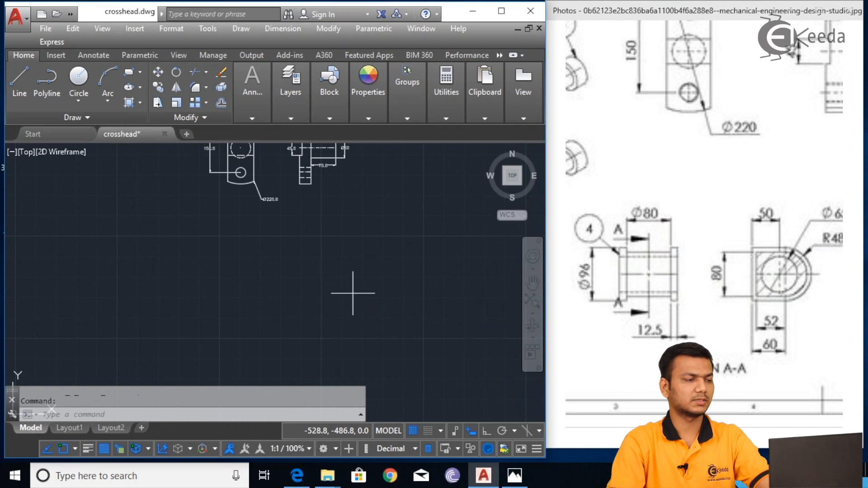
key(Return)
click(308, 229)
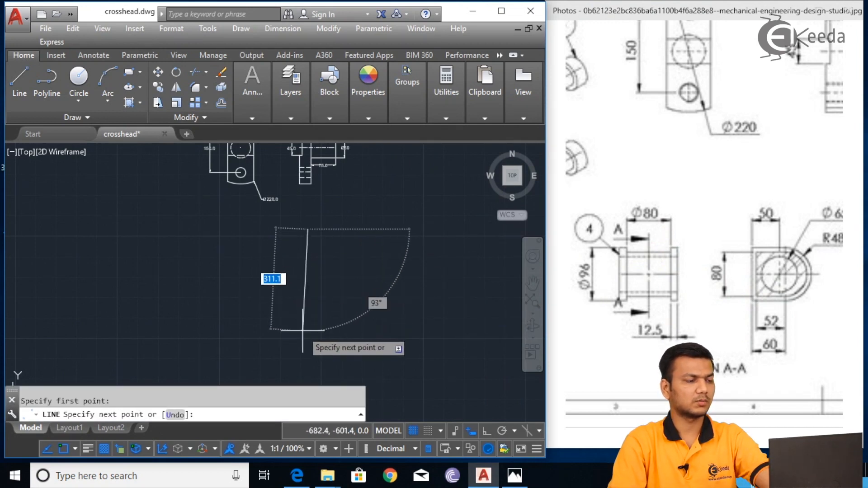
key(F8)
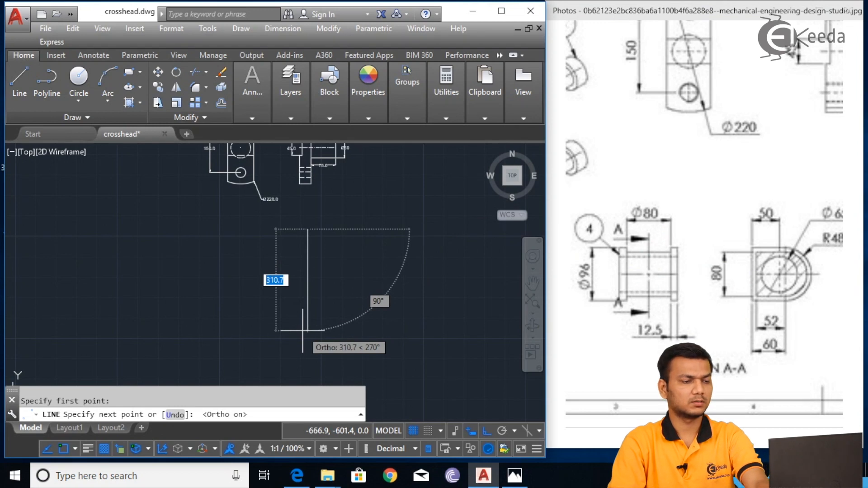
text(10)
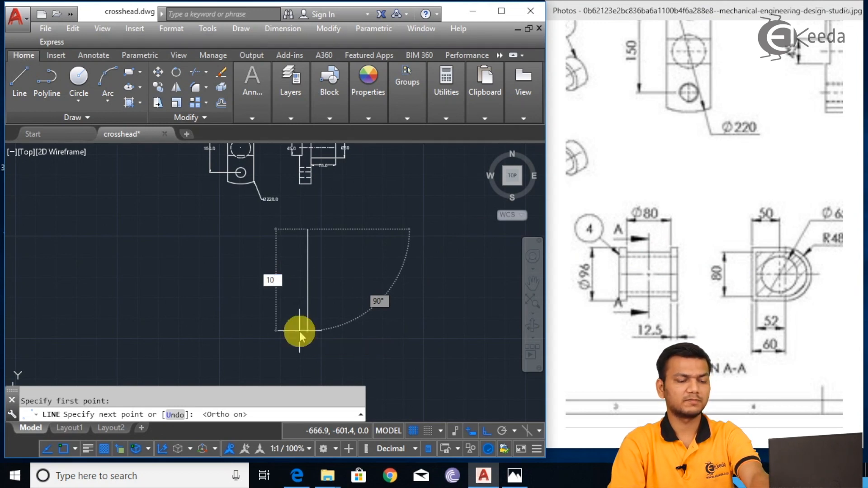
right_click(300, 334)
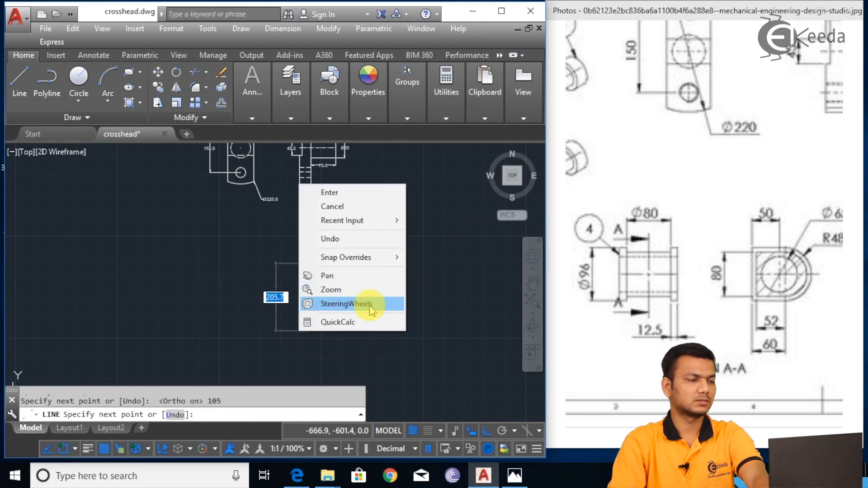
click(363, 194)
scroll(312, 243, up, 2)
middle_drag(311, 243, 339, 289)
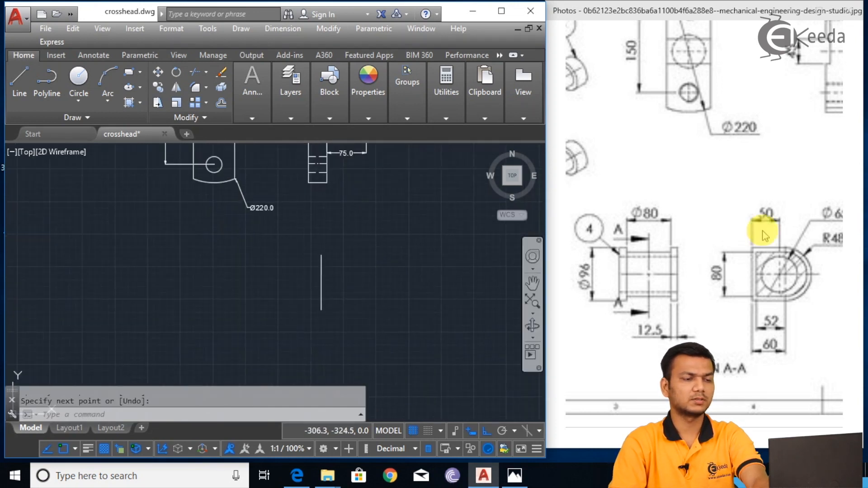
Step: Offset the vertical line 40 units to the right
click(312, 295)
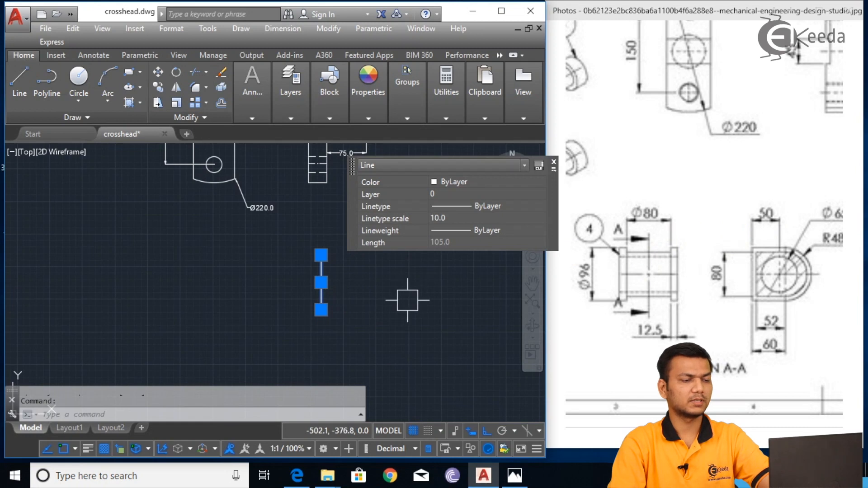
key(Escape)
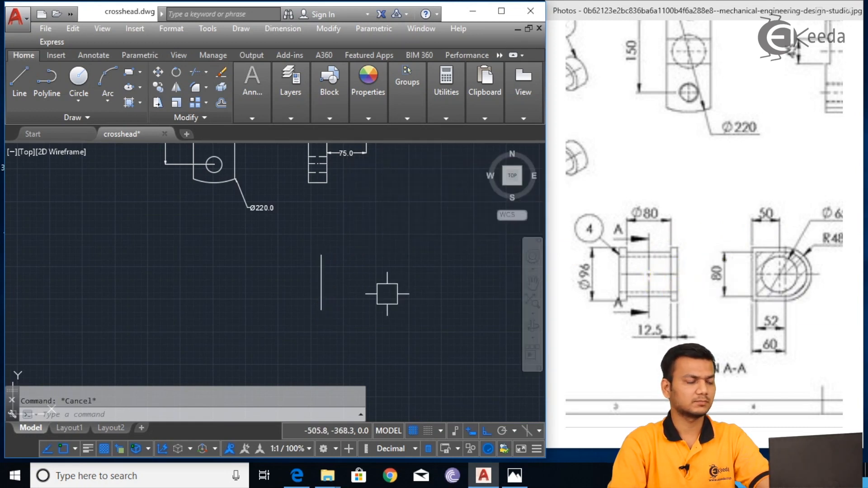
scroll(367, 291, up, 2)
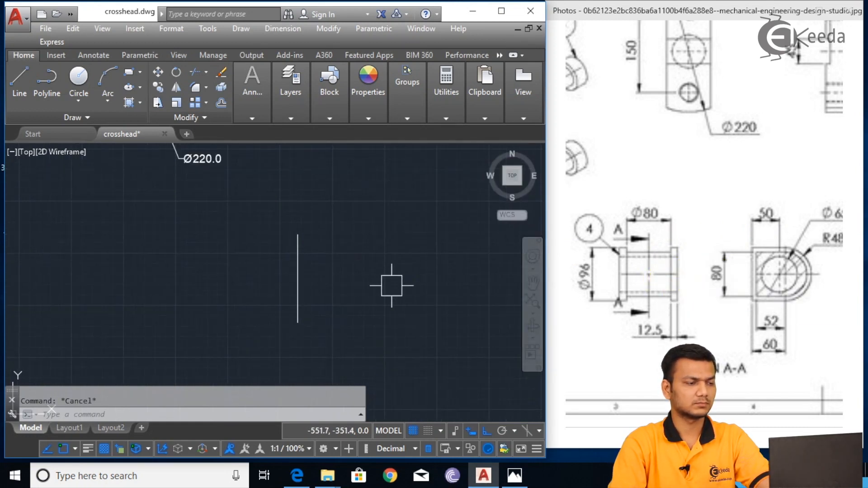
middle_drag(392, 286, 396, 294)
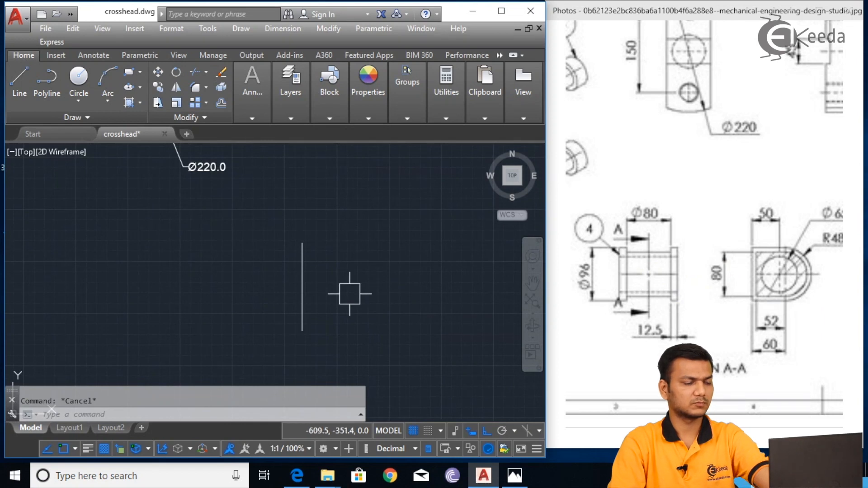
key(Return)
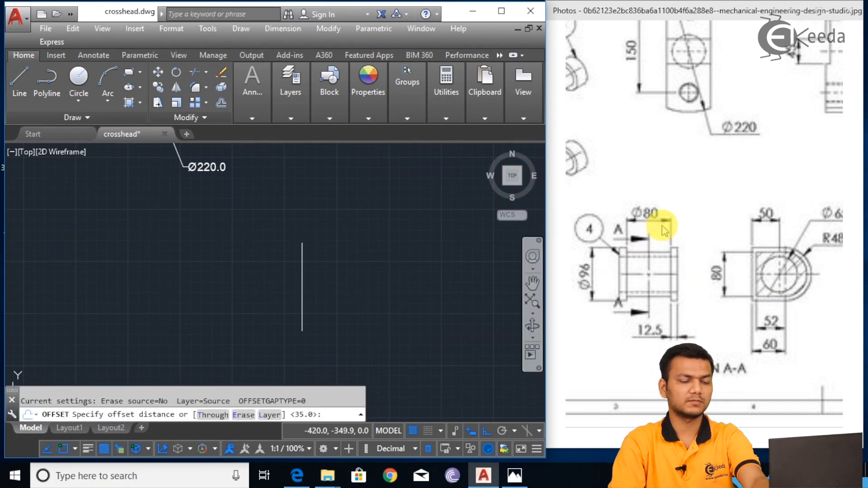
key(Return)
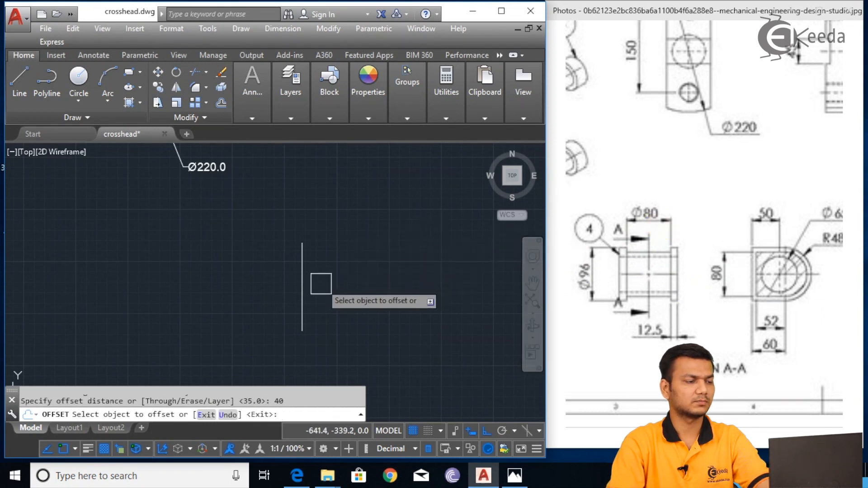
click(302, 288)
click(343, 290)
key(Escape)
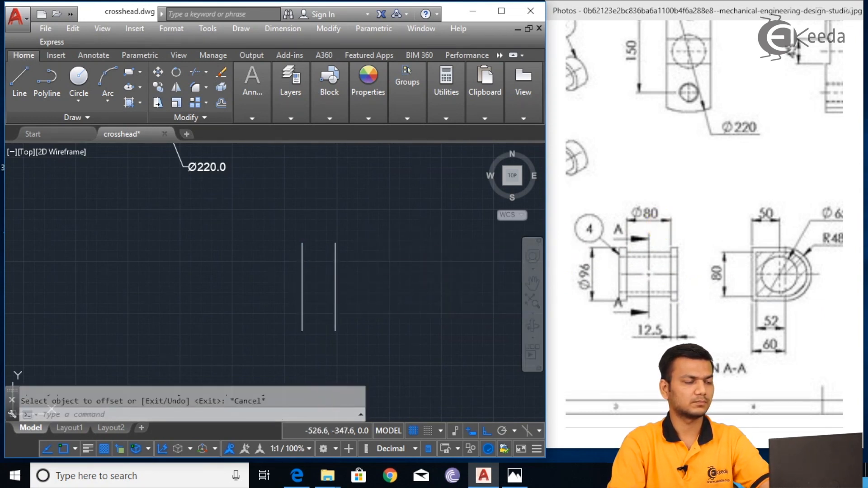
Step: Change the linetype of the original vertical line to CENTER
middle_drag(387, 290, 393, 292)
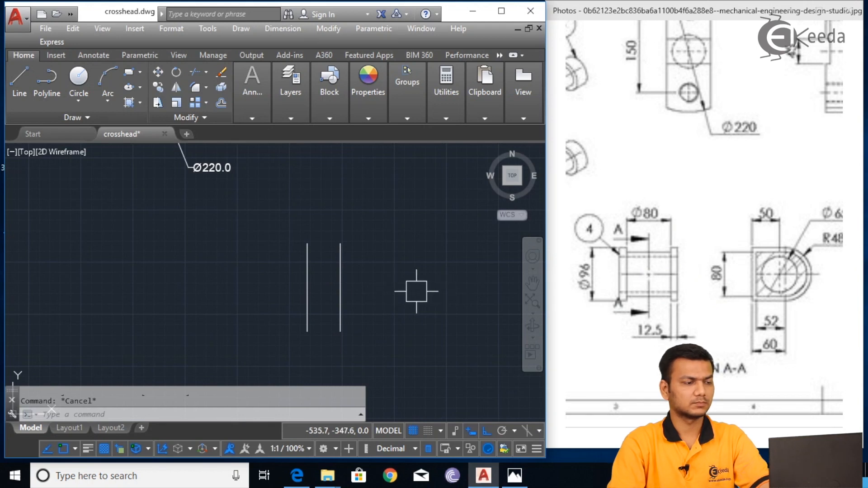
click(308, 284)
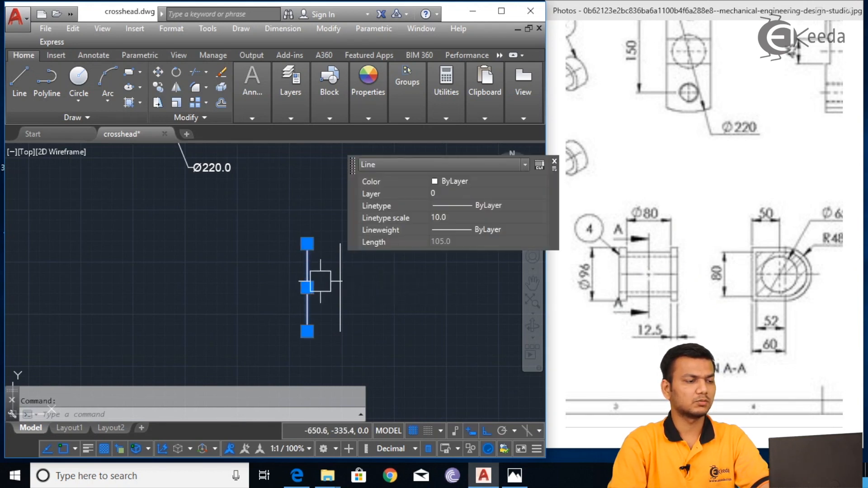
click(463, 206)
click(470, 251)
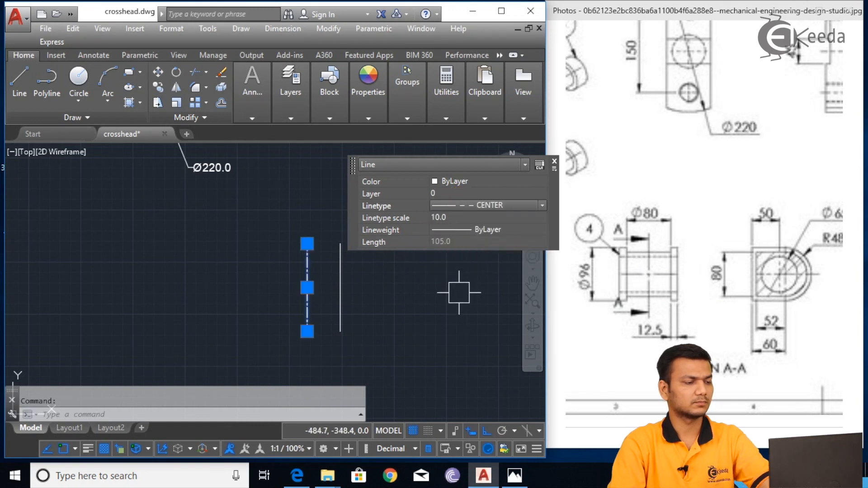
key(Escape)
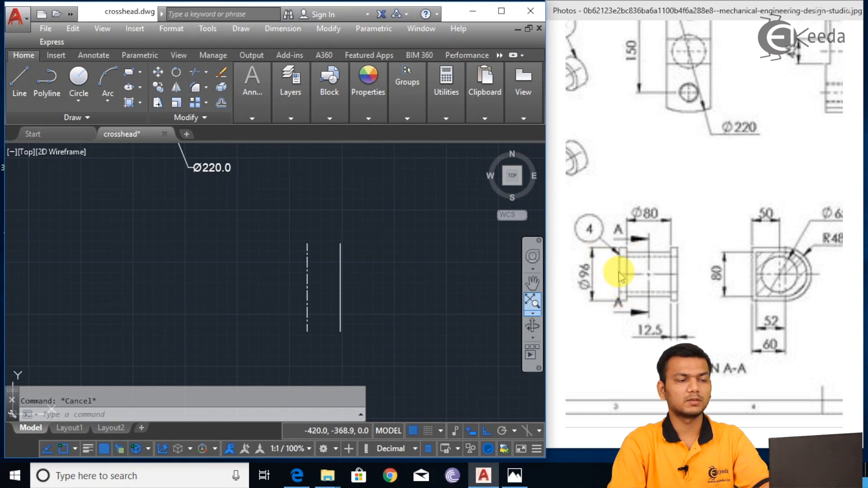
Step: Delete the offset copy to the right of the centerline
click(340, 288)
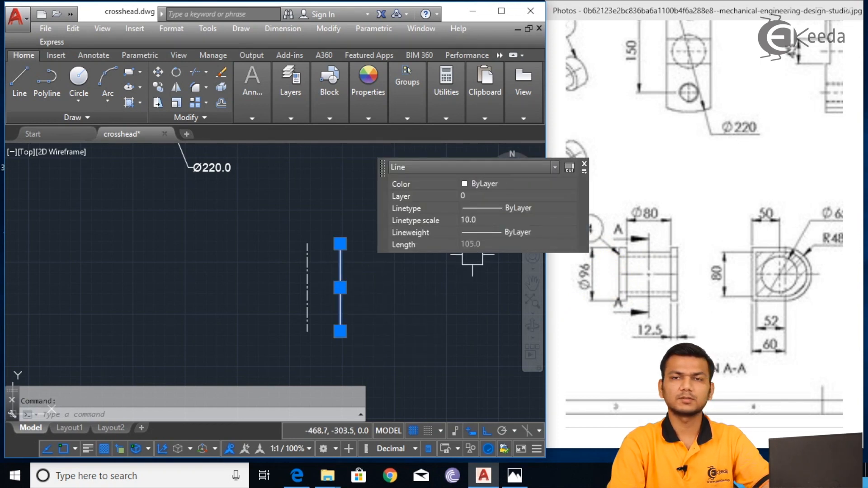
key(Escape)
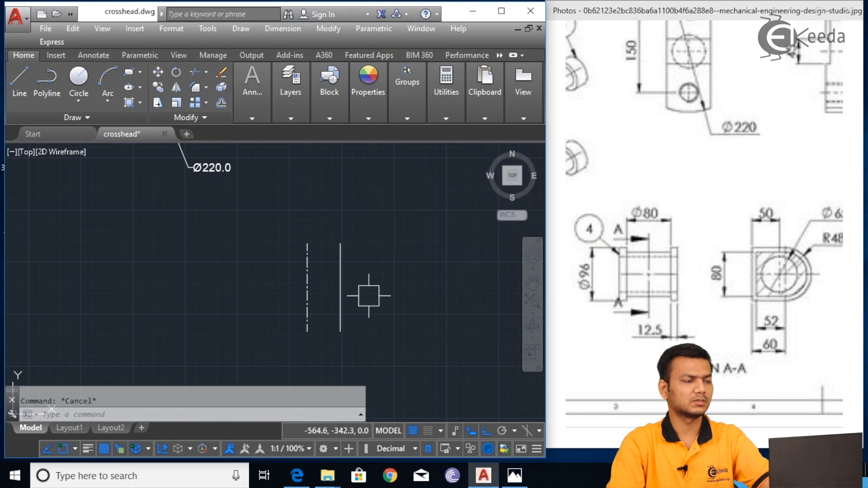
click(341, 288)
key(Delete)
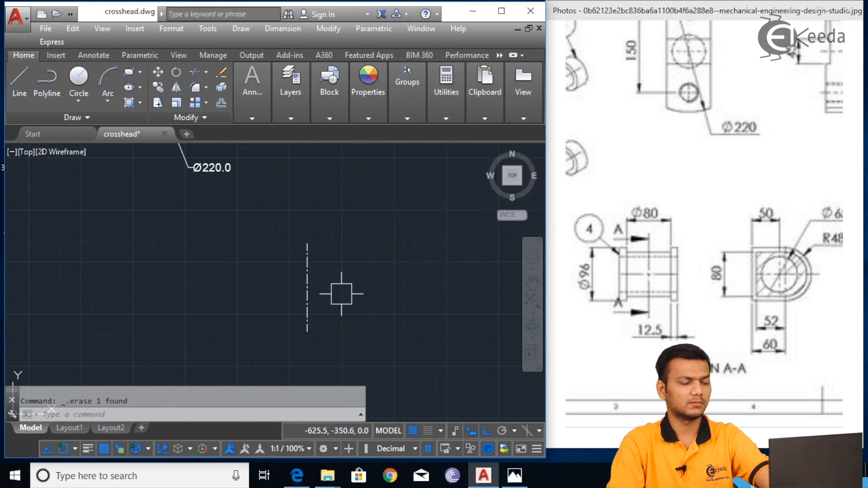
Step: Draw a line 40 units right from the centerline's midpoint, continuing 96/2 units straight up
key(l)
key(Return)
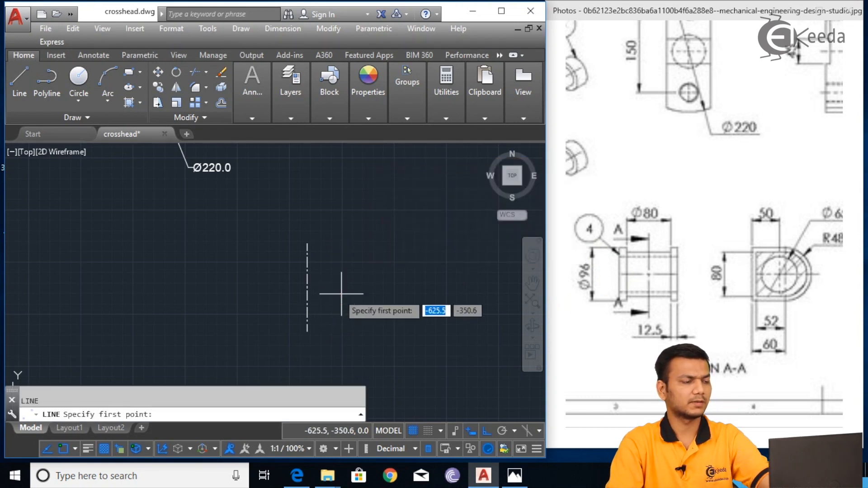
click(307, 288)
text(40)
key(Return)
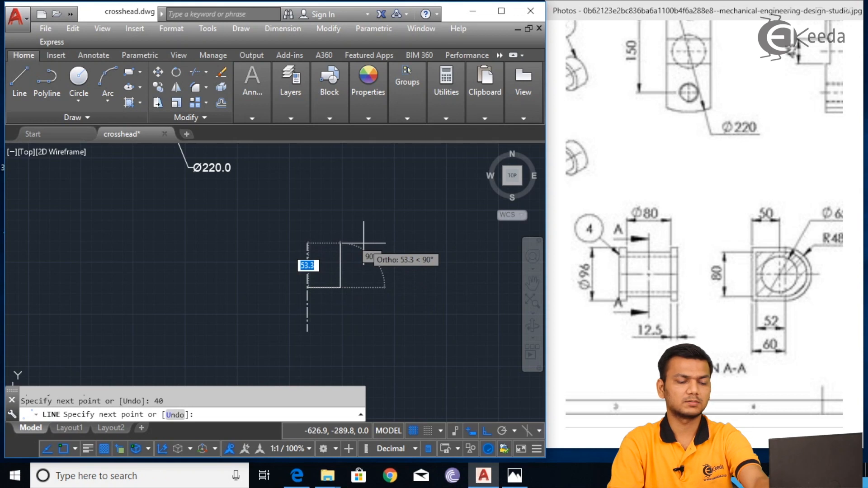
text(96/2)
key(Return)
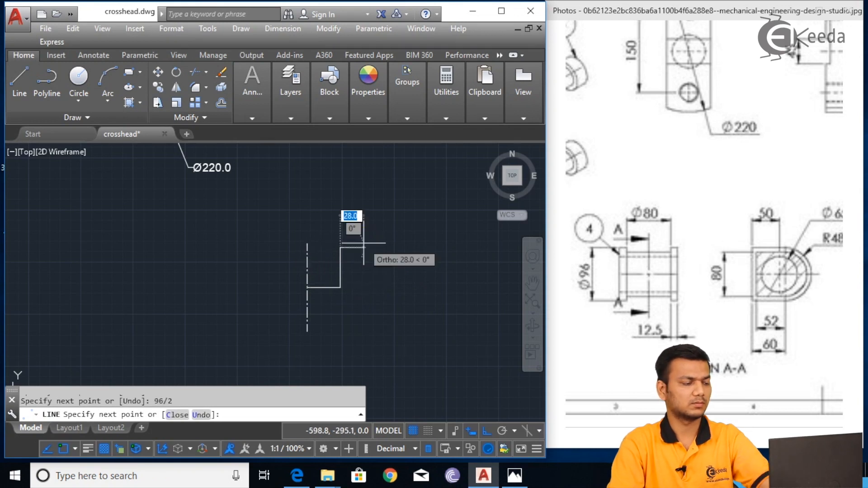
key(Escape)
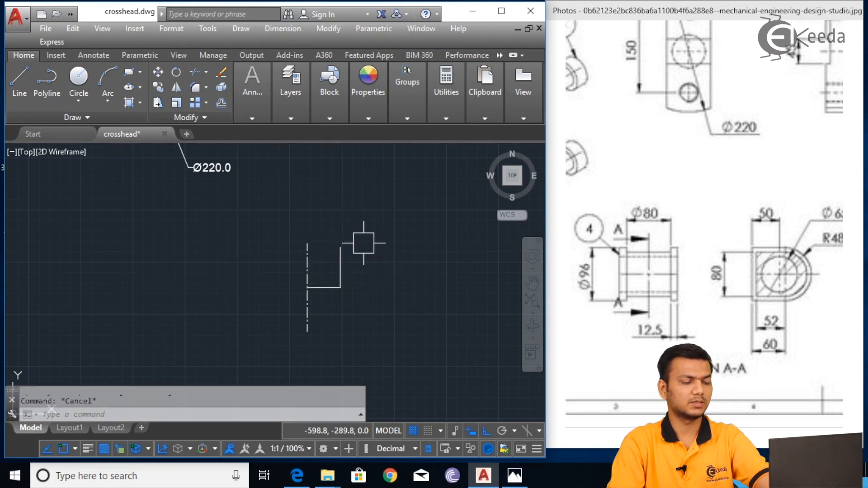
Step: Mirror the short vertical line downward about the horizontal line, keeping the source object
key(Return)
click(340, 259)
key(Return)
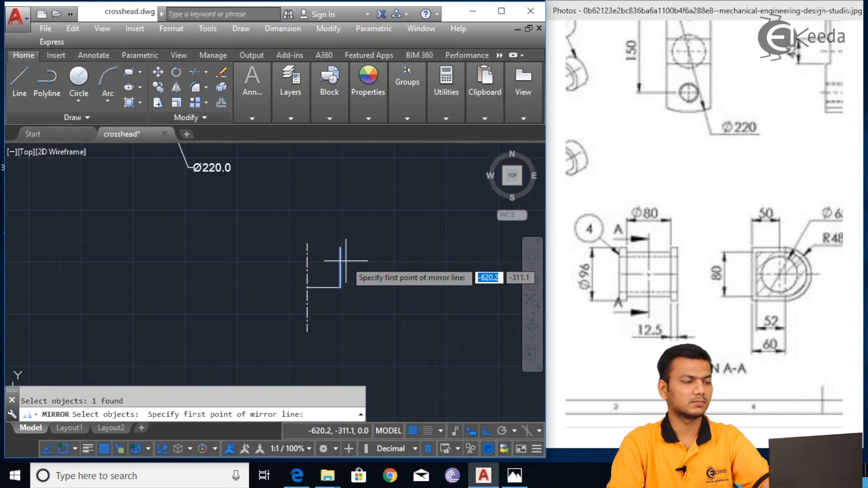
click(307, 288)
click(310, 291)
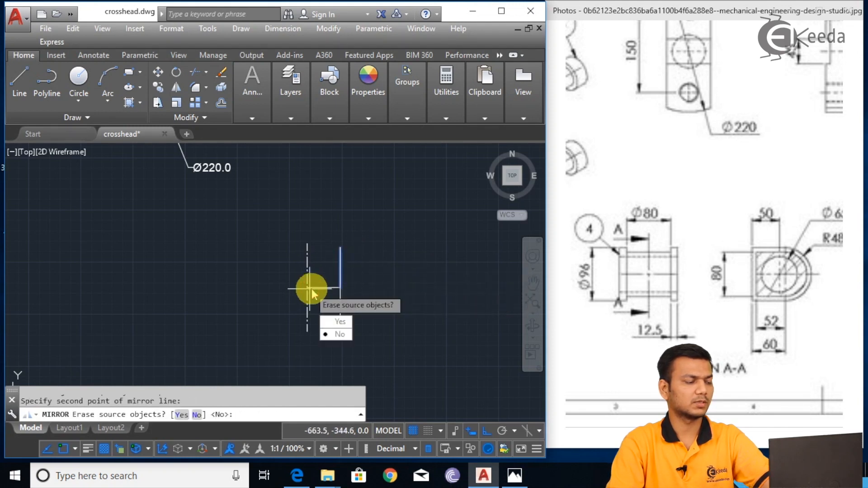
key(Return)
middle_drag(376, 293, 430, 292)
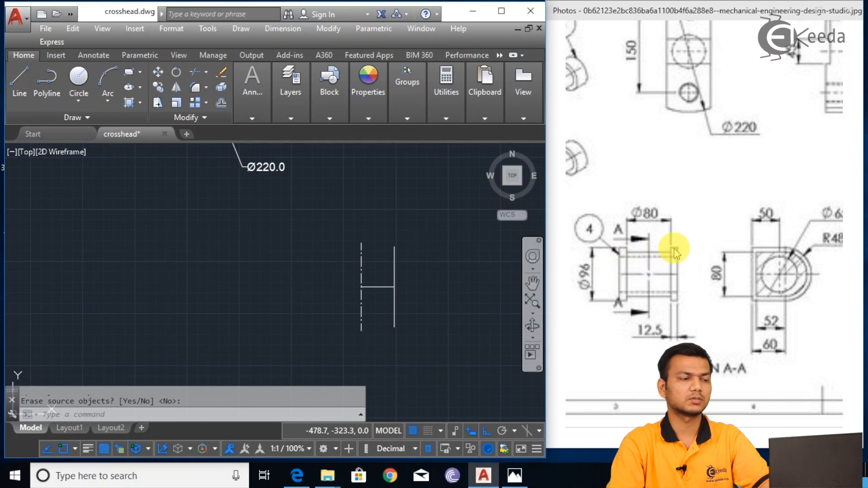
middle_drag(442, 271, 400, 279)
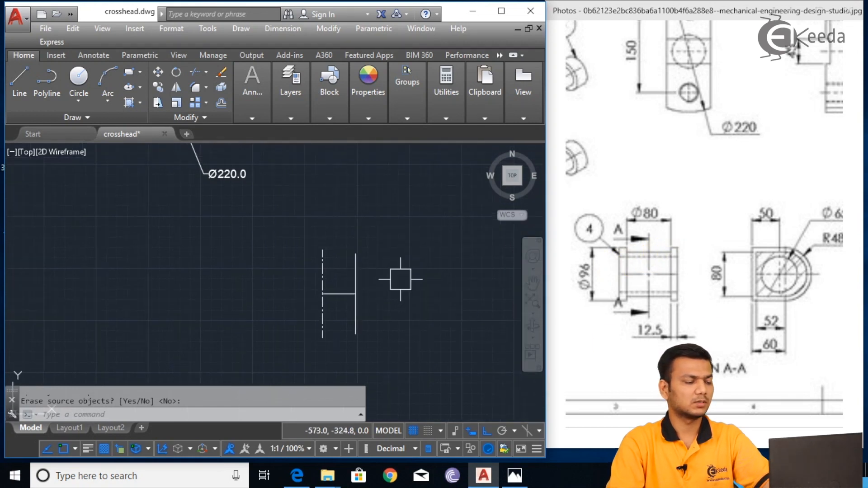
text(c)
key(Return)
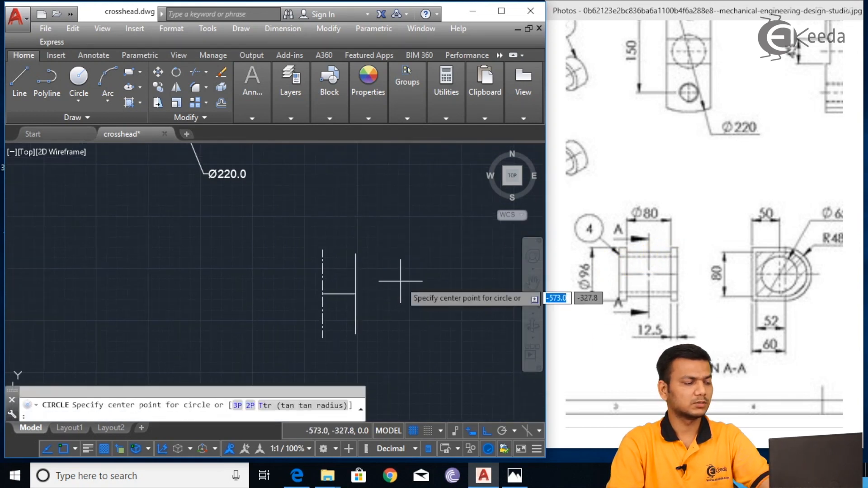
key(Escape)
Step: Draw the right flange outline from the vertical line's upper end: 12.5 units right, 96 units down, and back to the line's lower end
text(l)
key(Return)
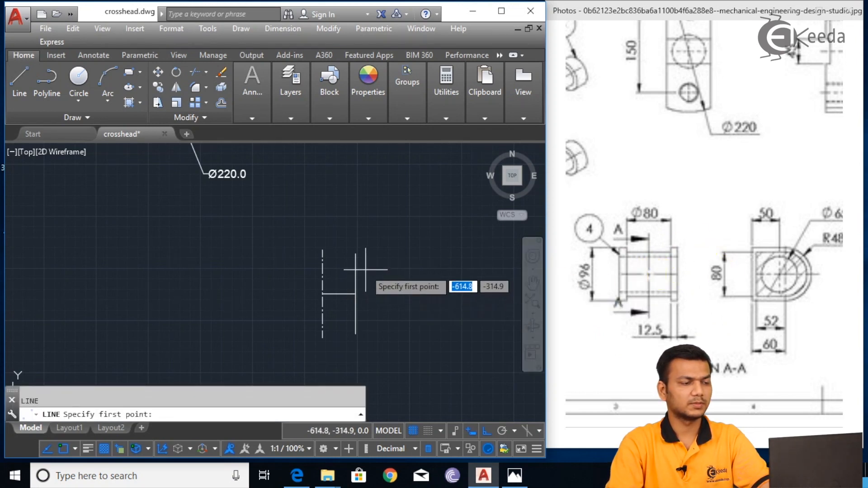
scroll(371, 255, up, 2)
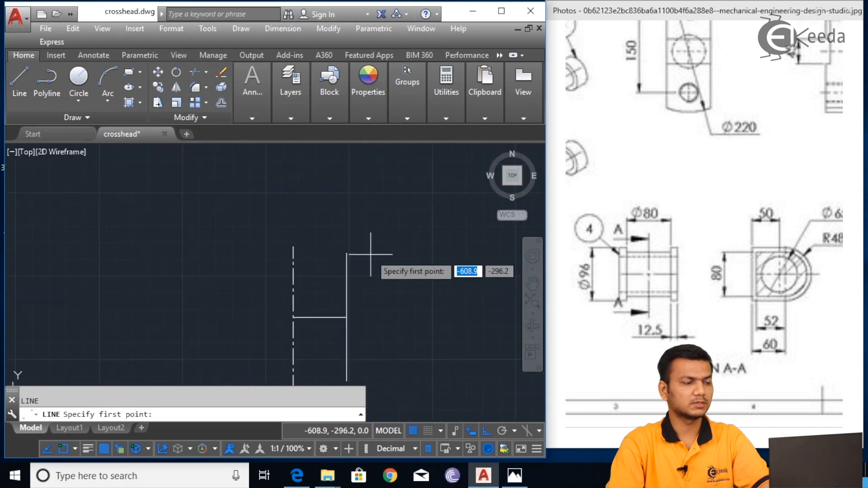
click(347, 253)
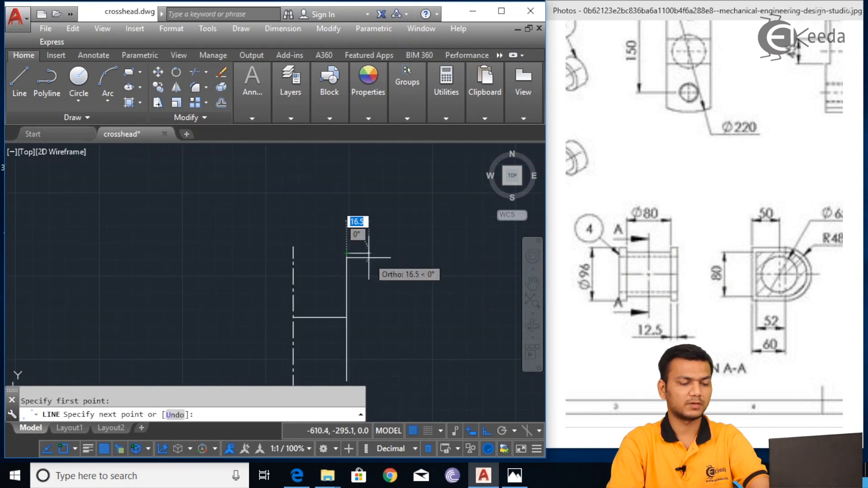
text(12.5)
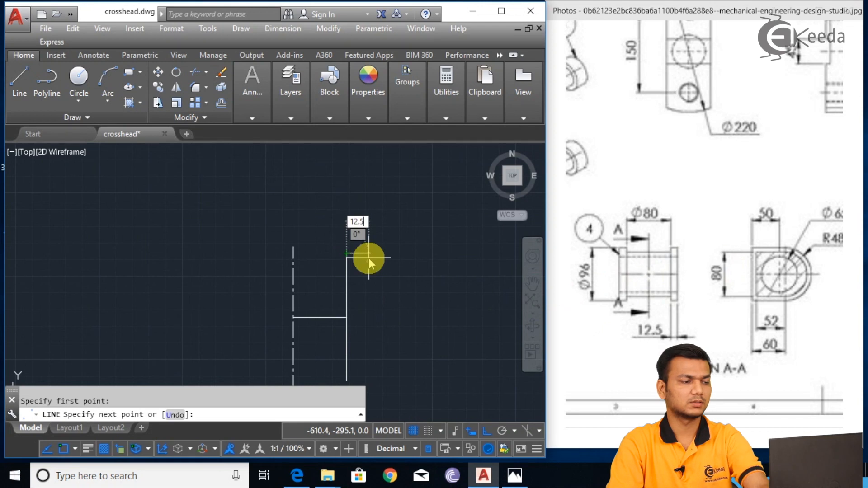
key(Return)
text(96)
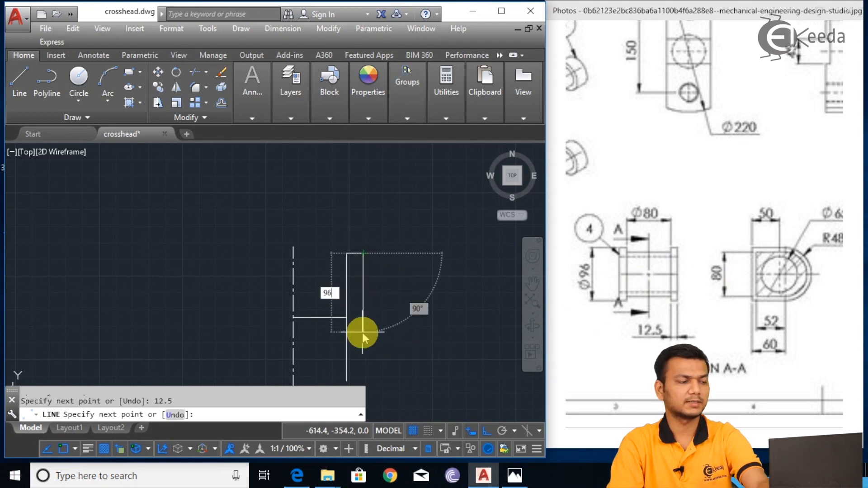
key(Return)
middle_drag(359, 326, 373, 243)
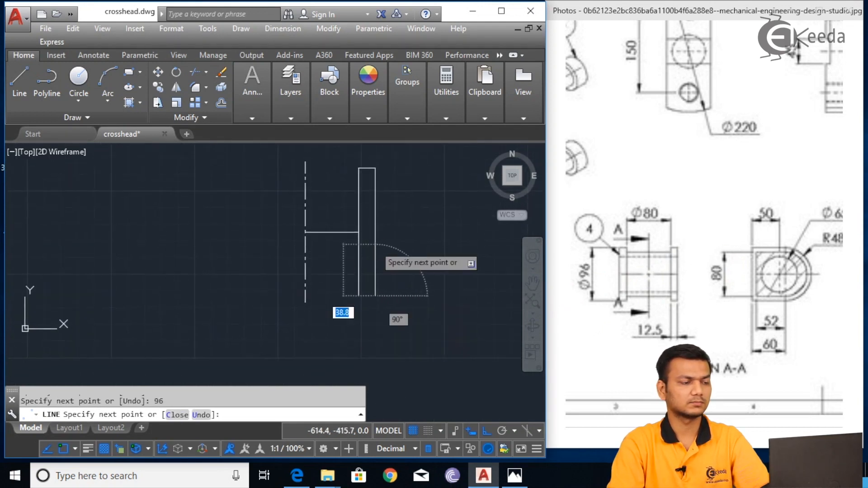
right_click(353, 302)
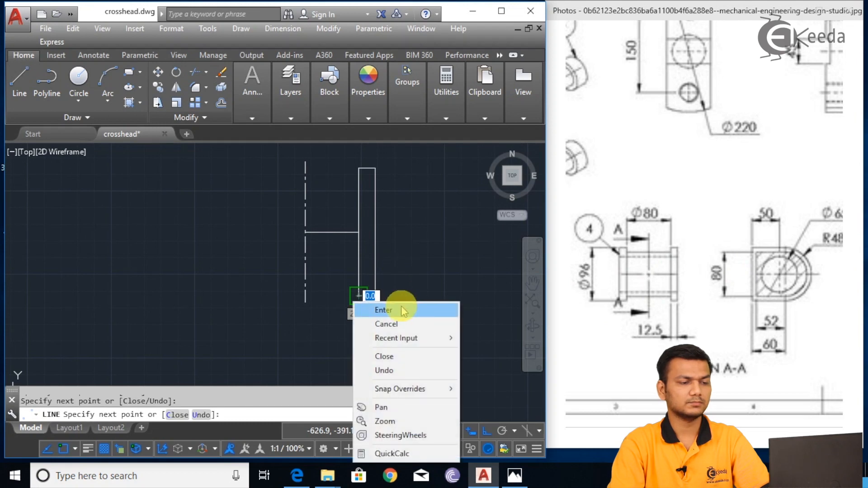
click(401, 306)
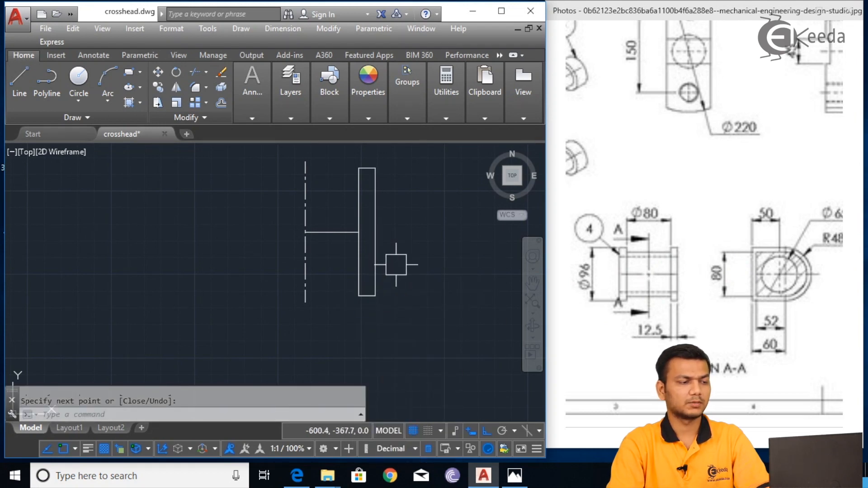
Step: Mirror the right flange rectangle about the vertical centerline, keeping the source objects
middle_drag(412, 232, 421, 250)
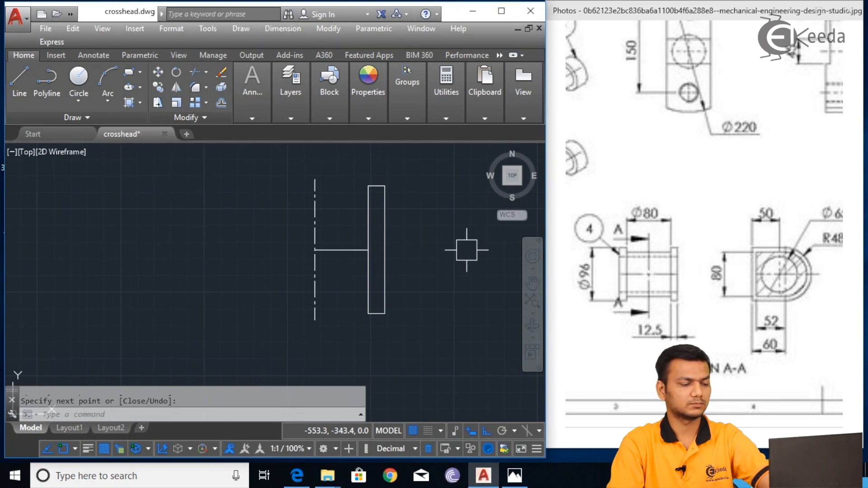
text(mi)
key(Return)
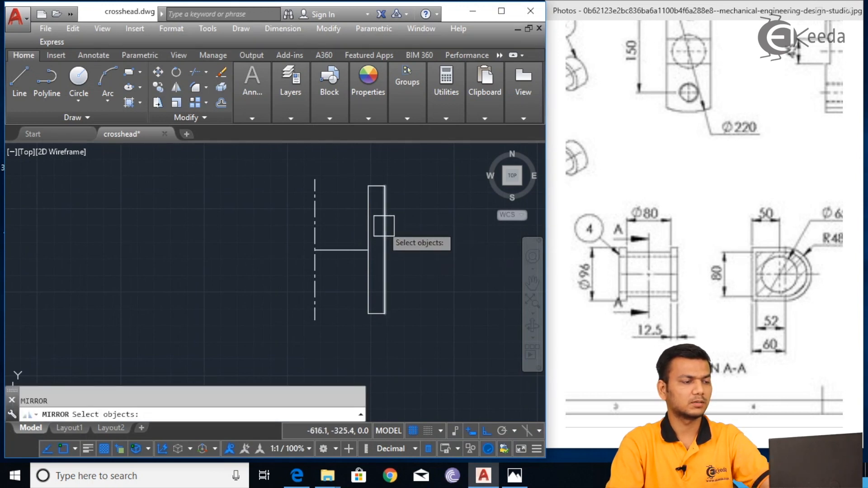
mouse_move(415, 180)
mouse_down()
mouse_move(396, 162)
mouse_move(383, 182)
mouse_move(409, 294)
mouse_move(397, 320)
mouse_up()
click(379, 312)
scroll(377, 319, up, 4)
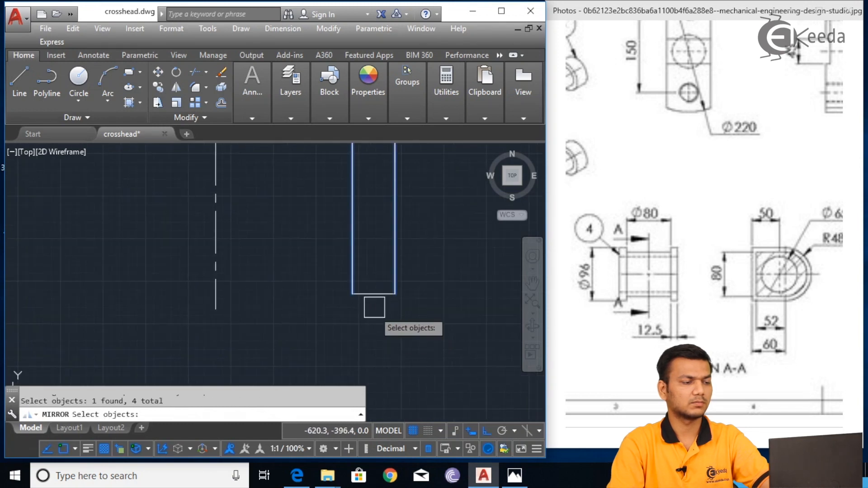
click(382, 293)
key(Return)
scroll(382, 294, down, 3)
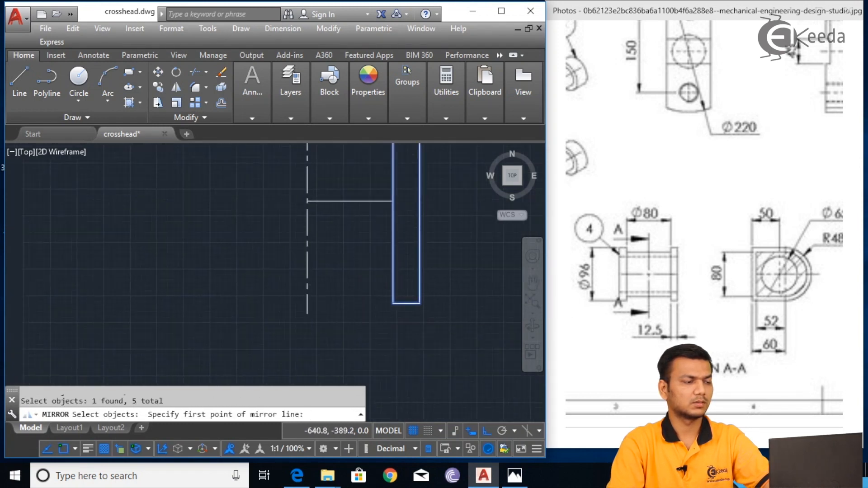
click(308, 302)
middle_drag(318, 217, 334, 313)
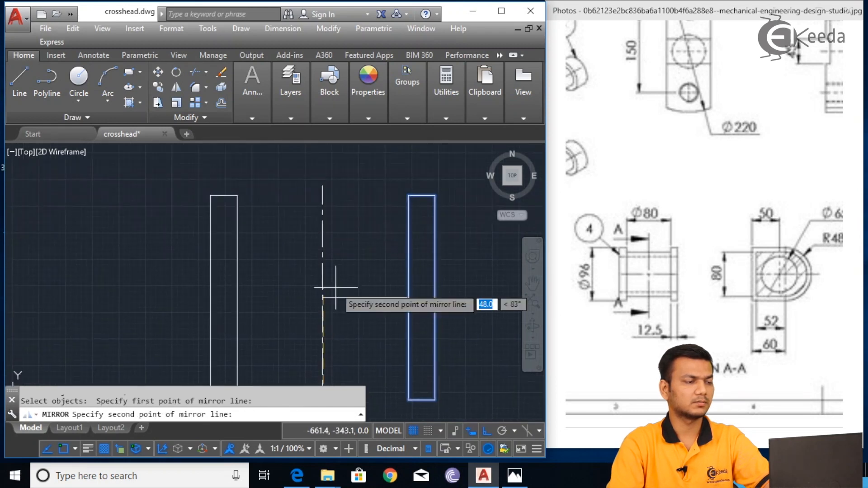
click(324, 219)
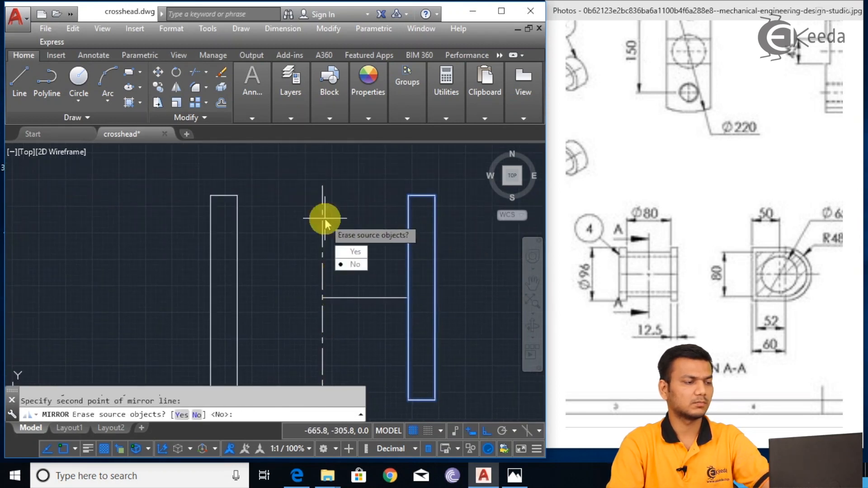
key(Return)
scroll(375, 283, down, 2)
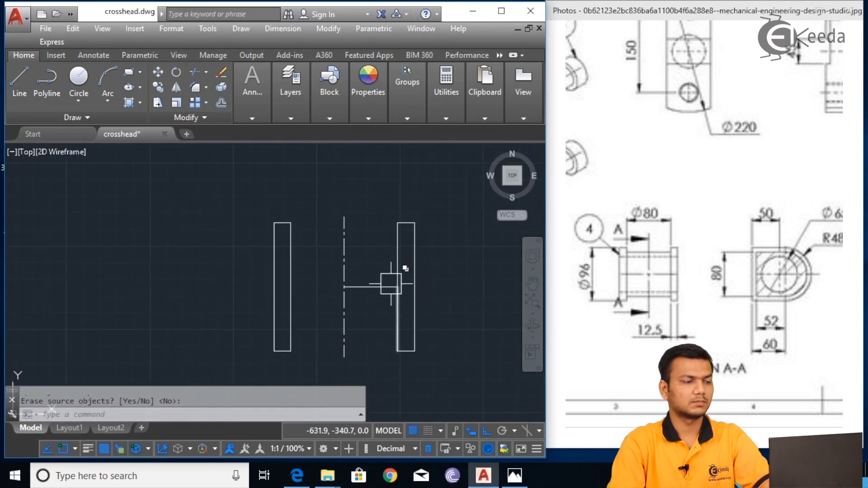
Step: Extend the horizontal middle line across the centerline to the left flange
scroll(382, 286, up, 2)
text(ex)
key(Return)
click(355, 290)
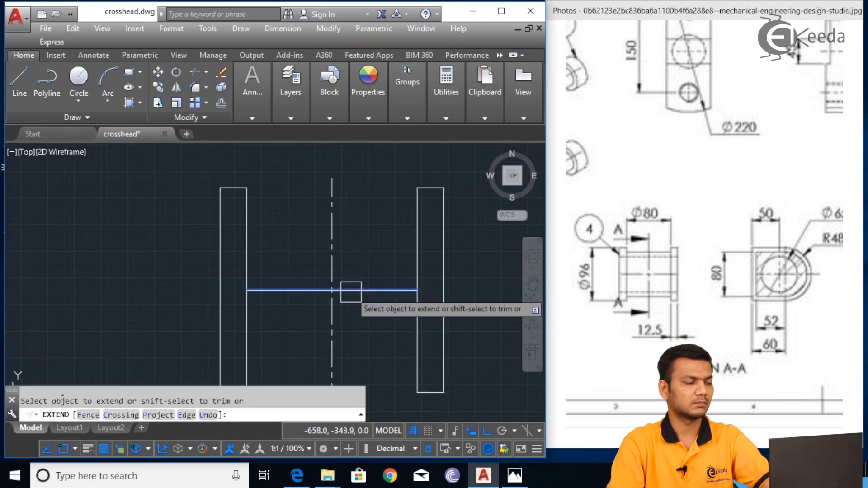
key(Escape)
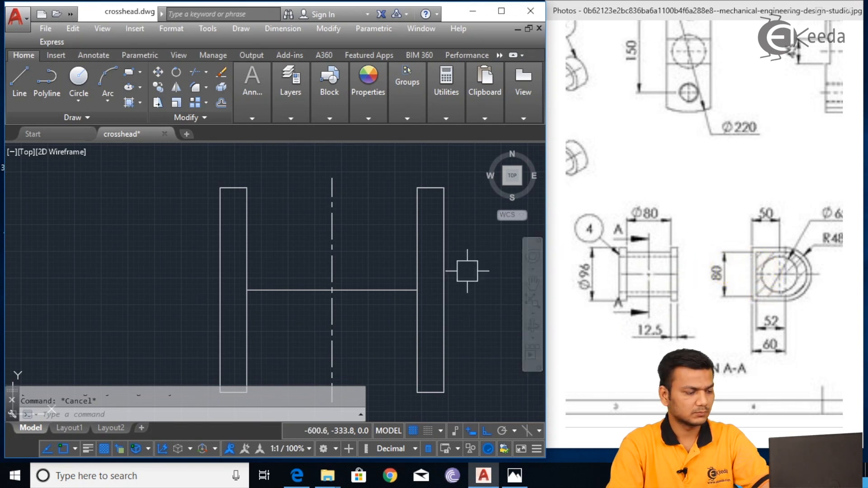
Step: Offset the horizontal middle line by 40 units both above and below
text(o)
key(Return)
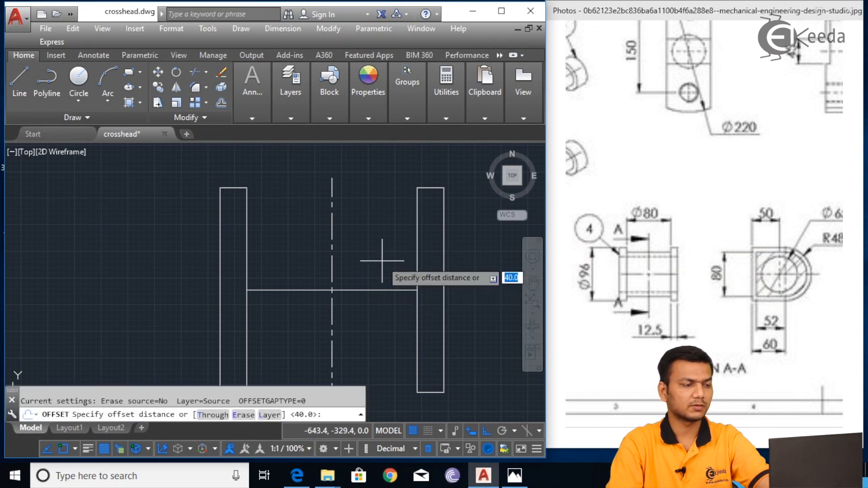
key(Return)
click(380, 290)
click(386, 252)
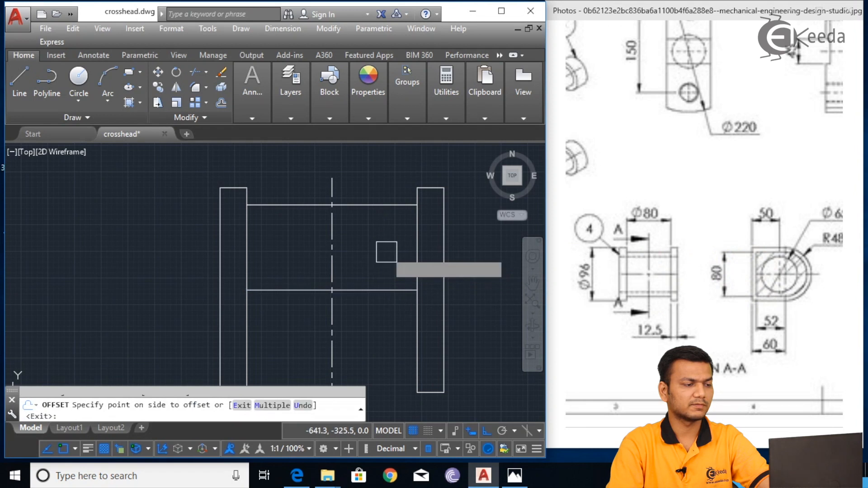
click(372, 290)
click(382, 307)
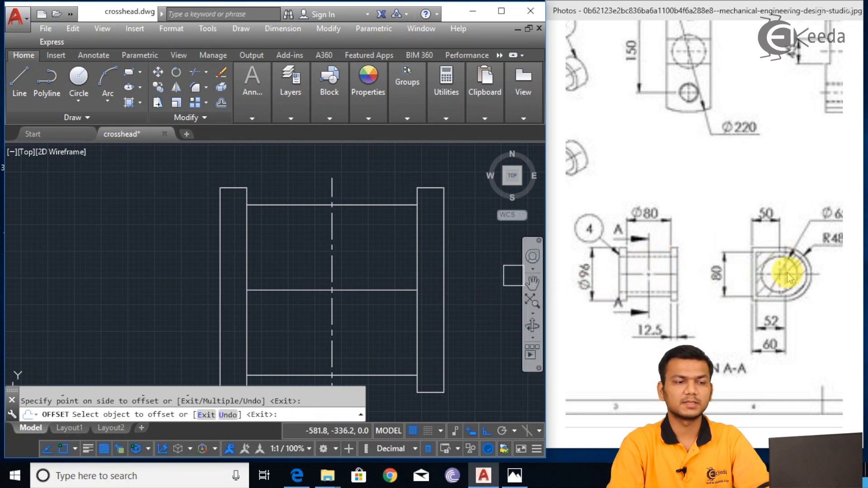
Step: Check the bore diameter in the reference image and offset the horizontal middle line by 65/2 units both above and below
drag(774, 272, 758, 272)
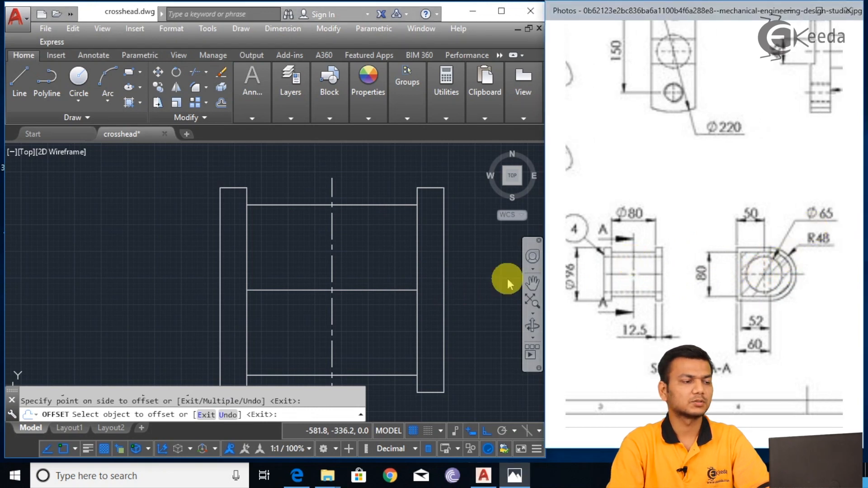
click(383, 268)
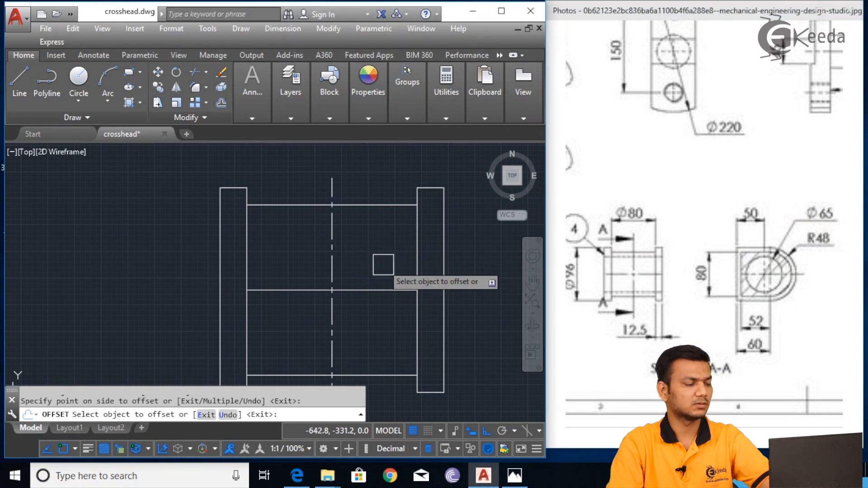
key(Escape)
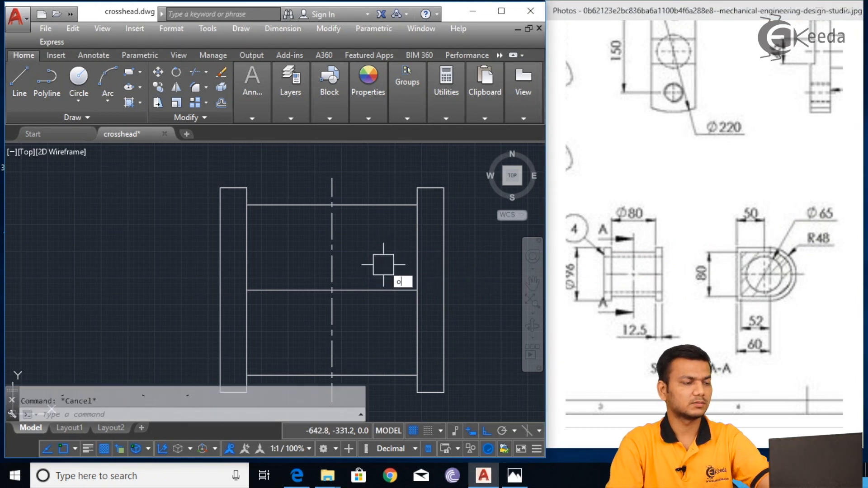
key(Return)
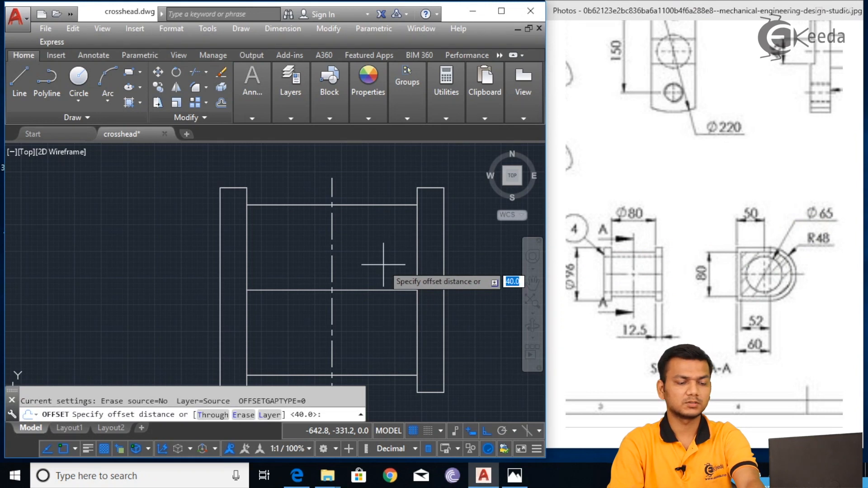
text(68)
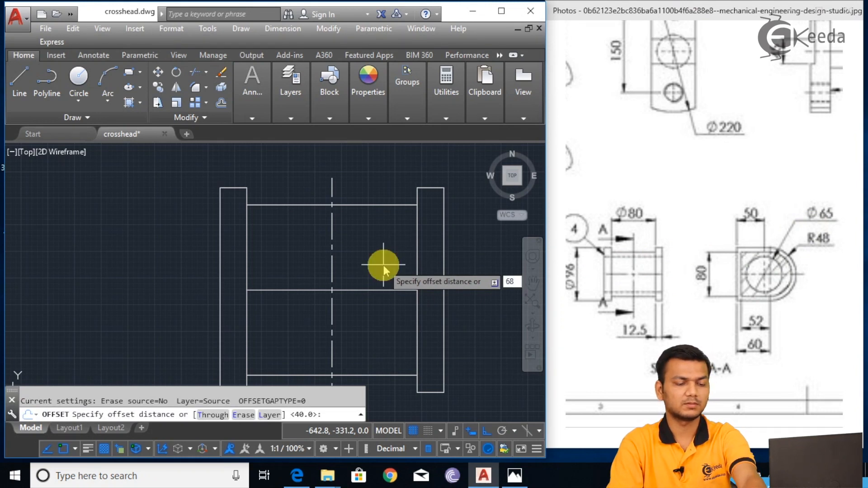
text(/)
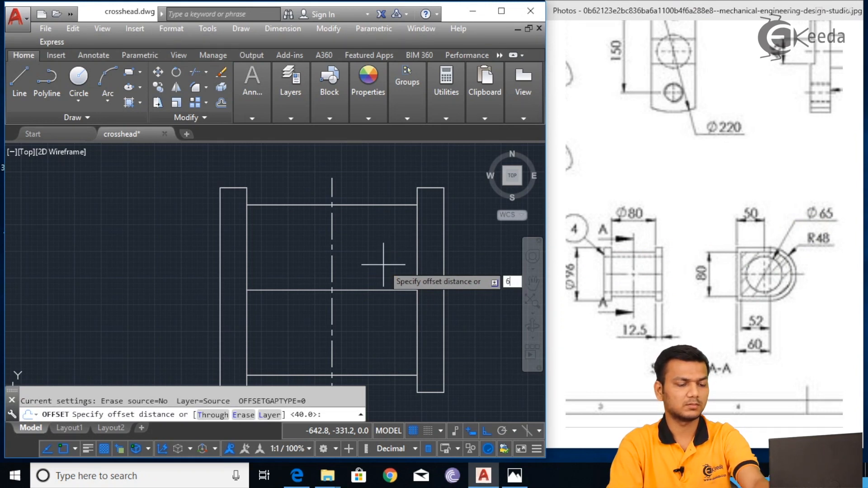
text(2)
right_click(384, 263)
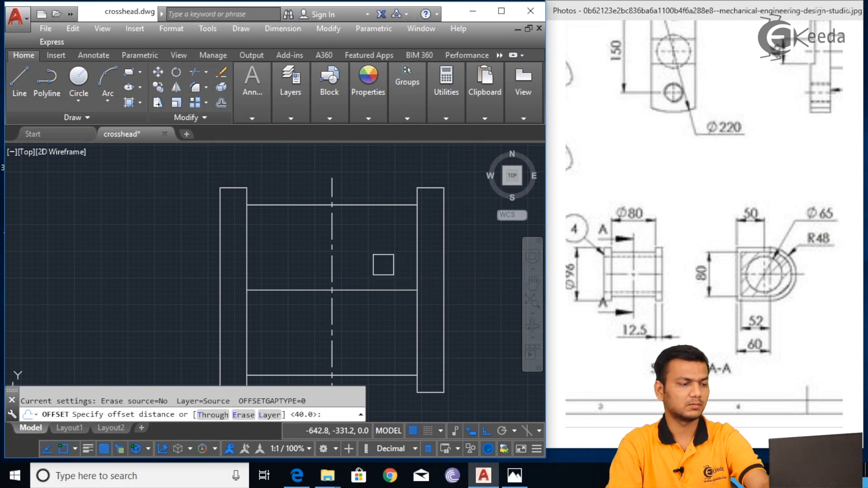
click(382, 290)
click(387, 252)
click(388, 285)
click(382, 312)
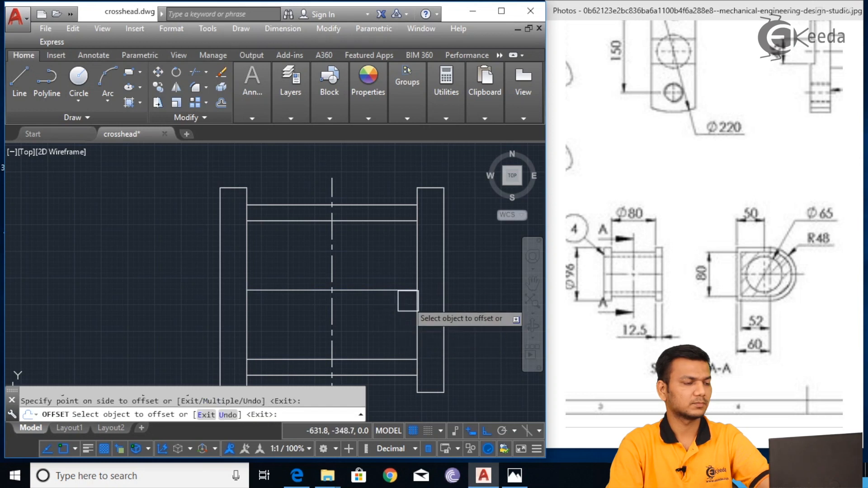
key(Escape)
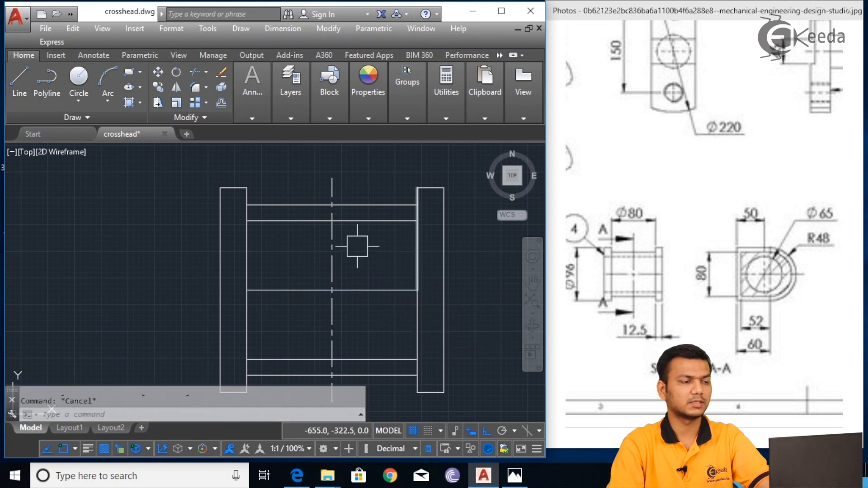
Step: Change the upper bore line's linetype to ACAD_ISO02W100 with a linetype scale of 1
click(368, 221)
click(532, 149)
click(534, 149)
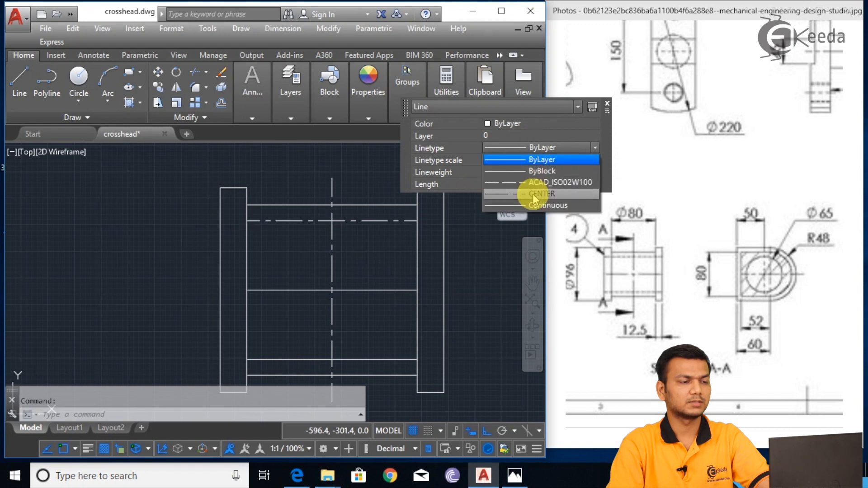
click(537, 183)
key(Escape)
click(380, 221)
click(516, 160)
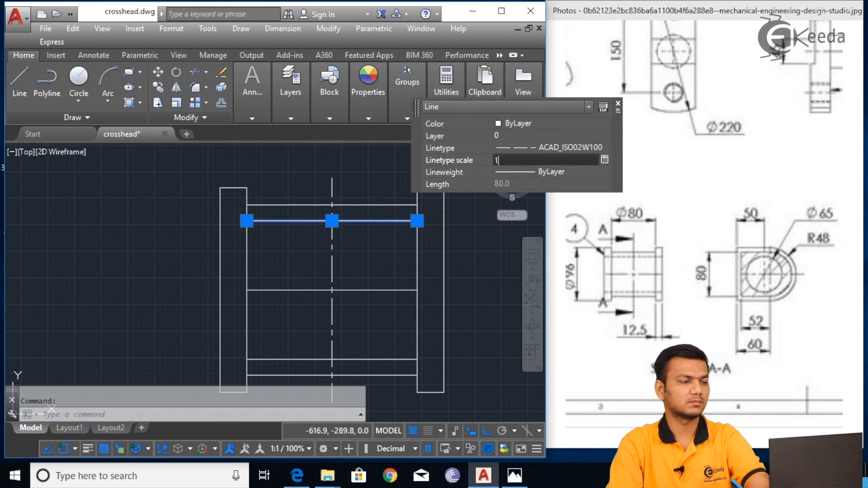
key(Return)
key(Escape)
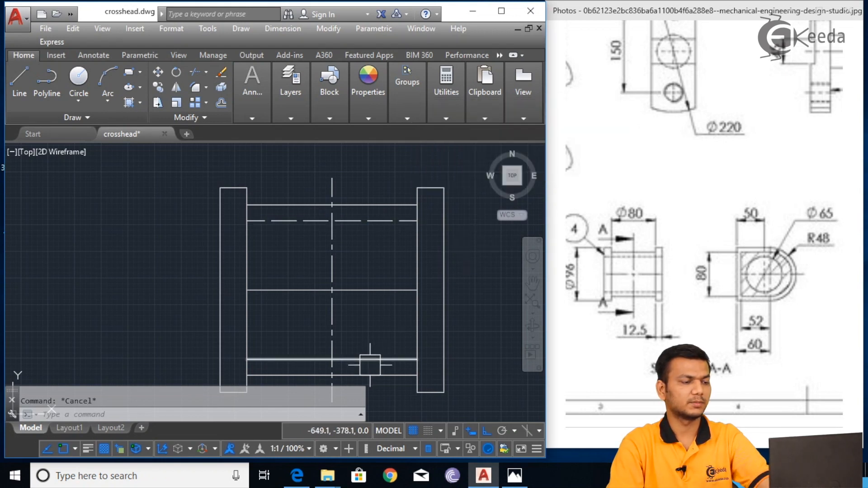
Step: Give the lower bore line the ACAD_ISO02W100 linetype and a linetype scale of 1
click(384, 360)
click(505, 283)
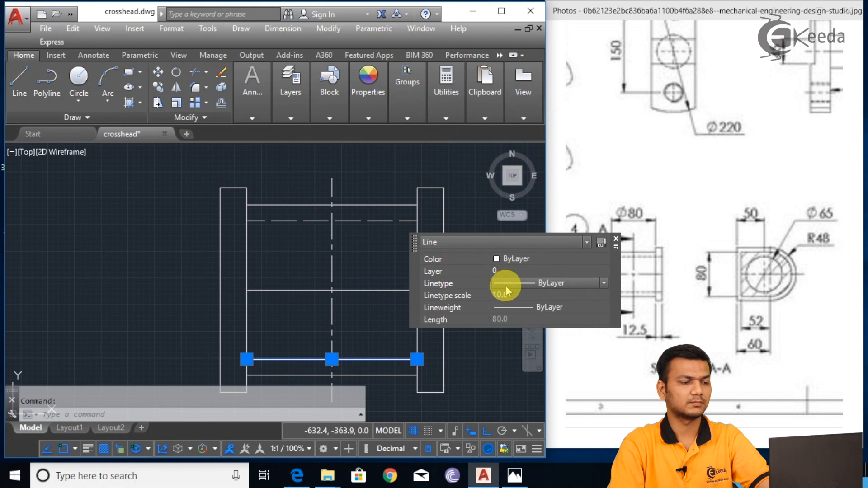
click(505, 284)
click(514, 319)
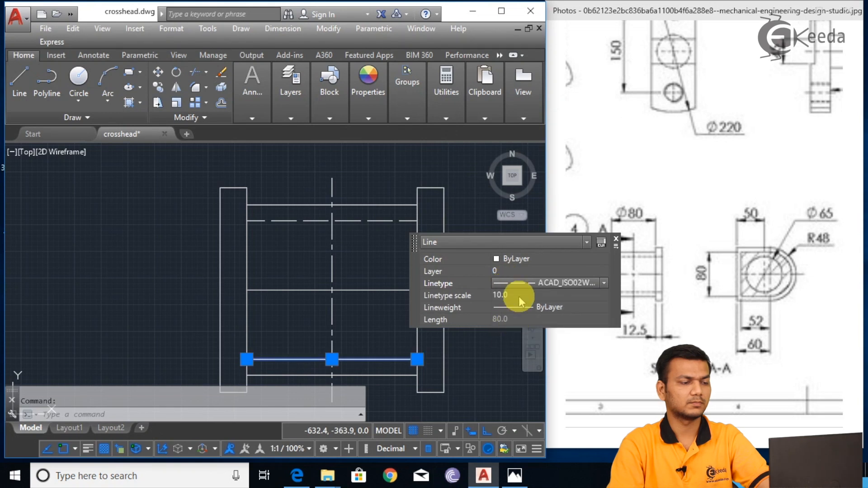
click(520, 296)
text(1)
key(Tab)
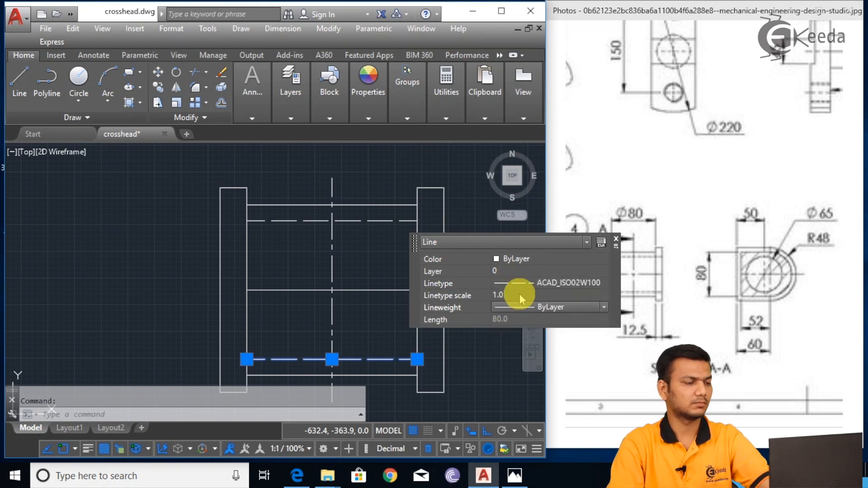
Step: Clear the selection of the lower bore line
click(488, 342)
key(Escape)
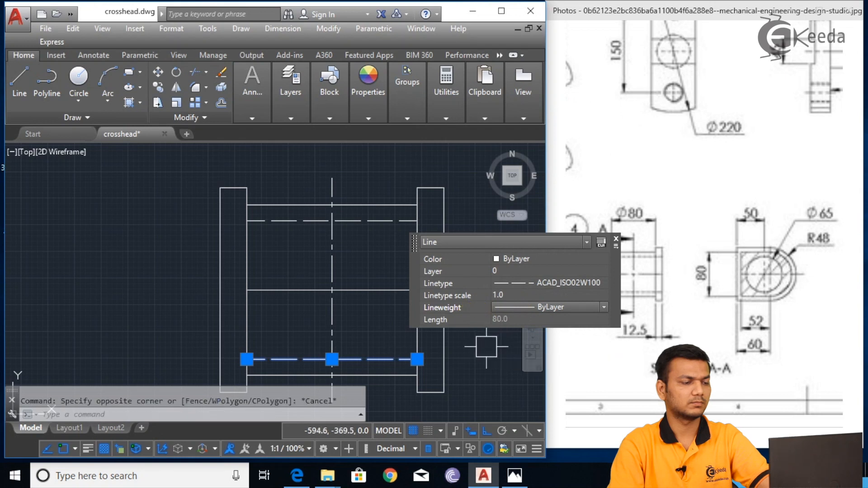
click(484, 344)
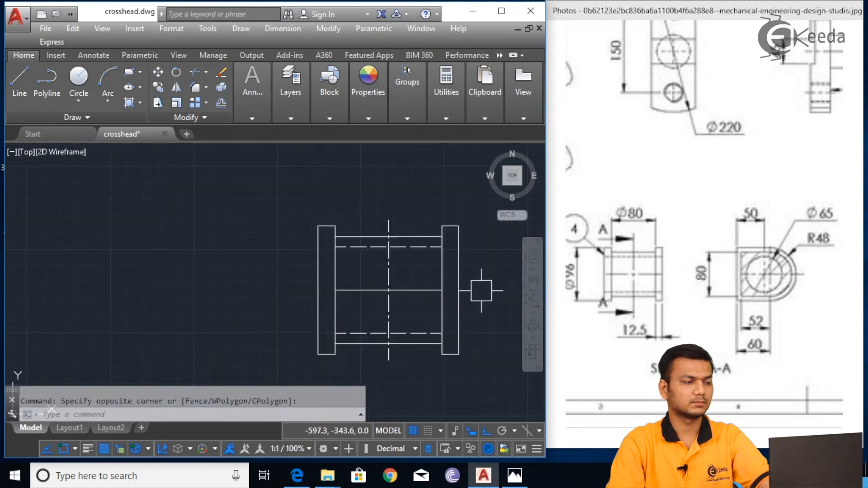
scroll(465, 300, down, 2)
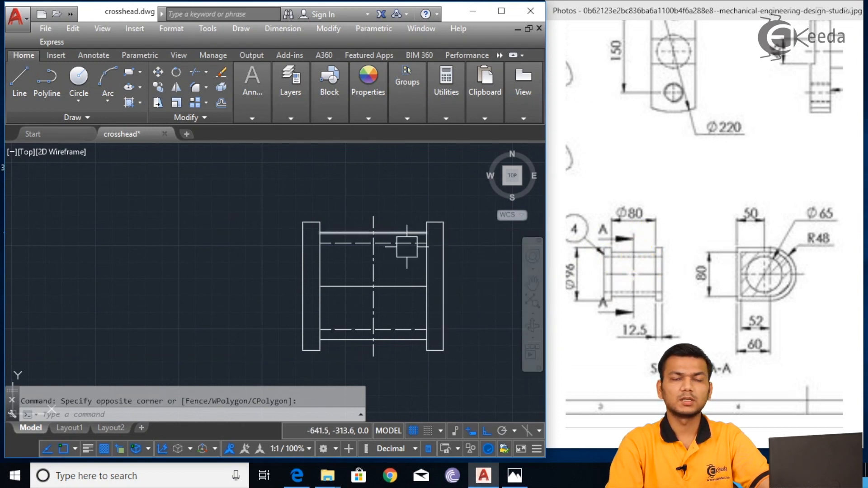
middle_drag(407, 246, 384, 264)
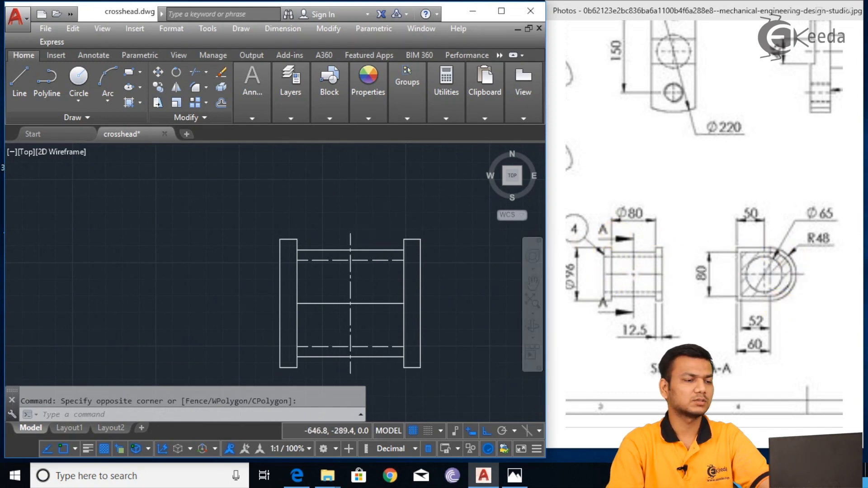
Step: Change the Standard multileader style's content type from a block to Mtext
scroll(377, 231, up, 2)
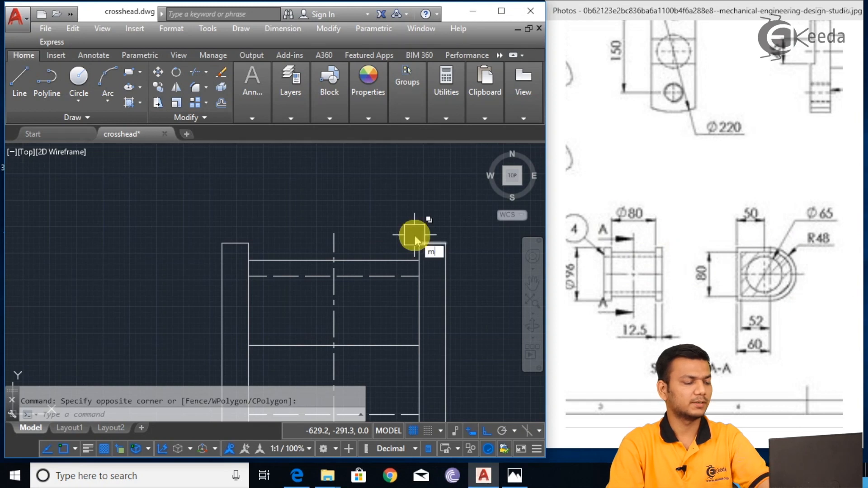
text(ls)
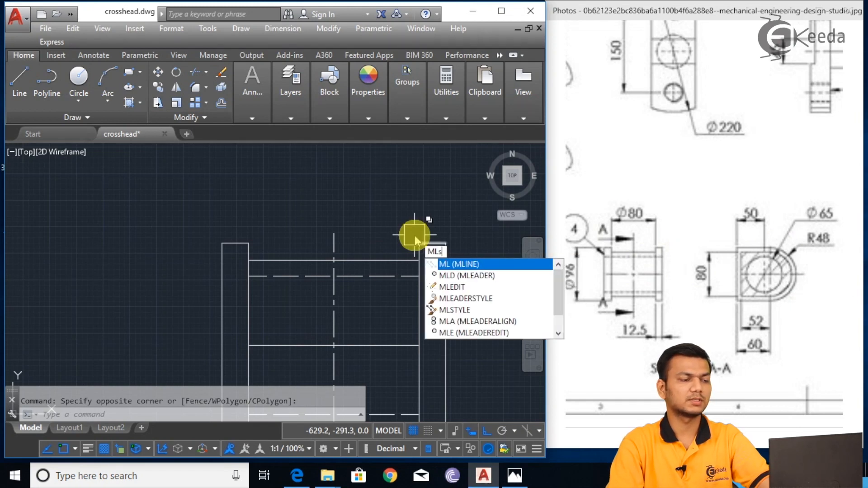
key(Return)
click(547, 220)
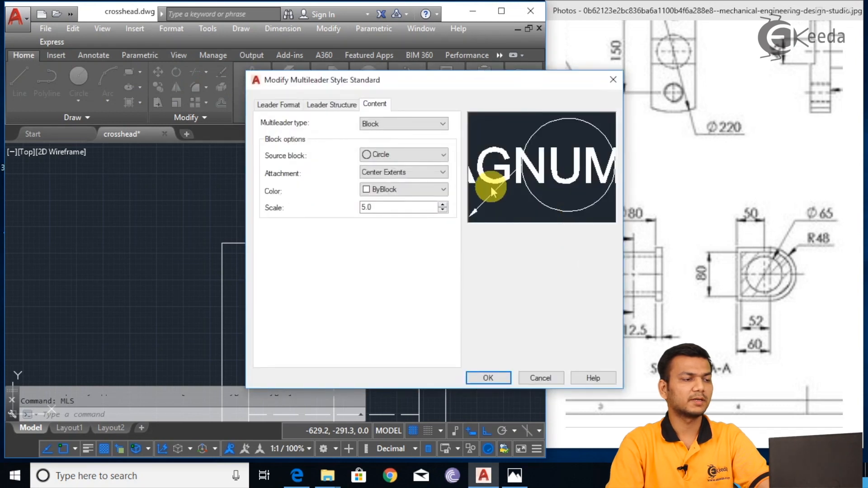
click(420, 123)
click(424, 132)
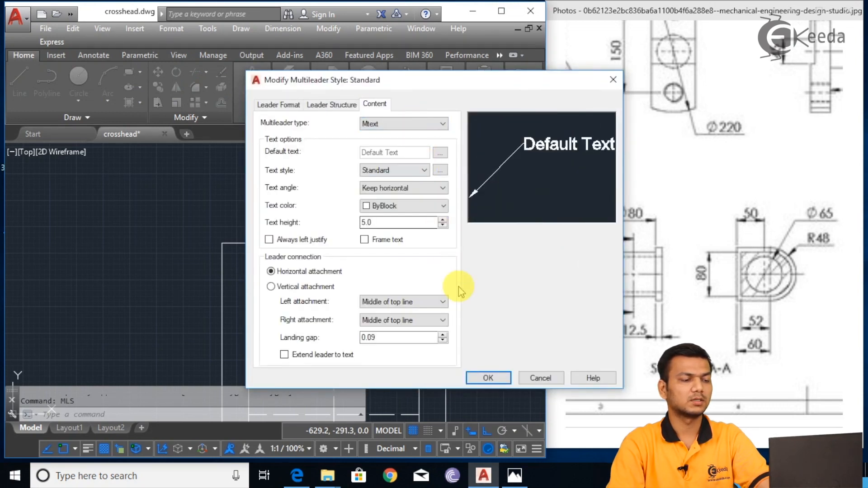
click(485, 378)
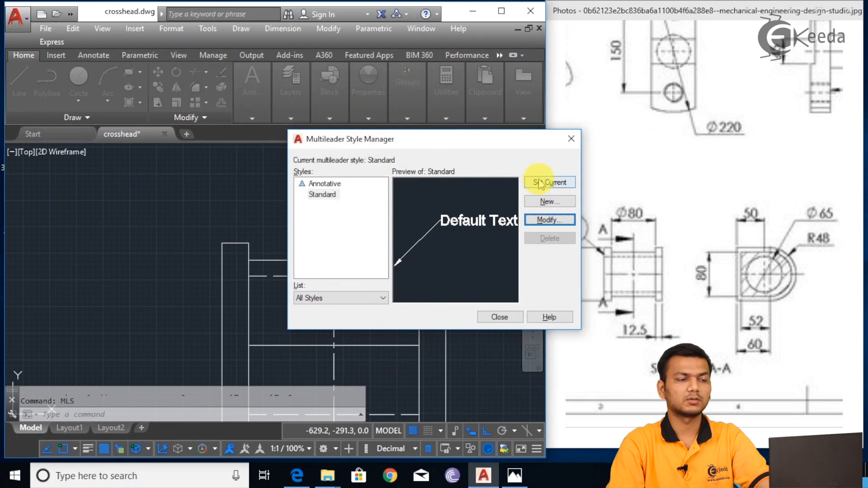
click(500, 317)
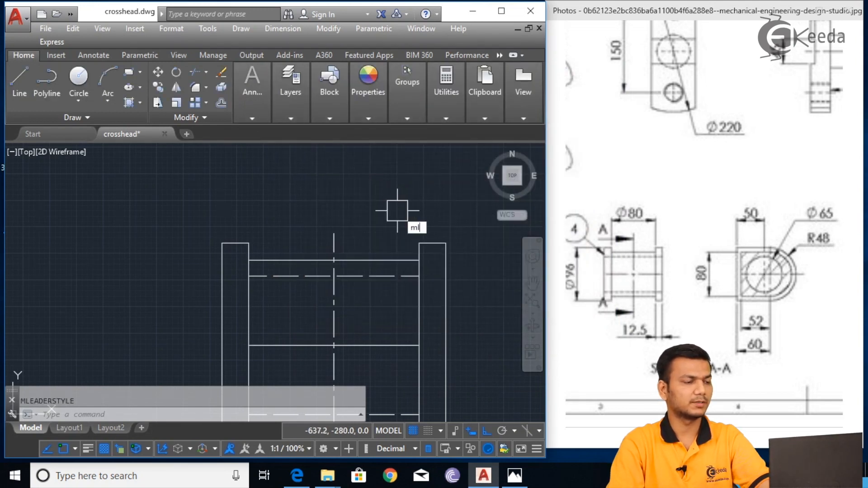
Step: Add a horizontal multileader labelled A pointing right at the upper end of the front view's vertical centre line
key(Return)
scroll(322, 235, up, 2)
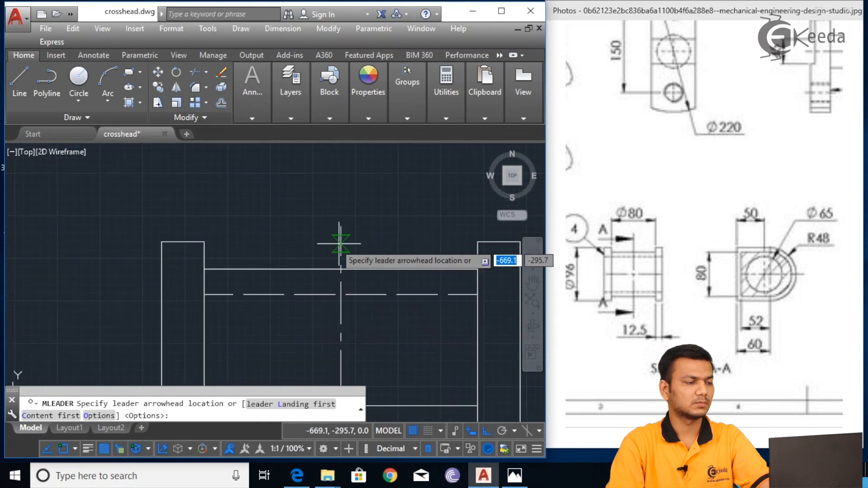
click(340, 244)
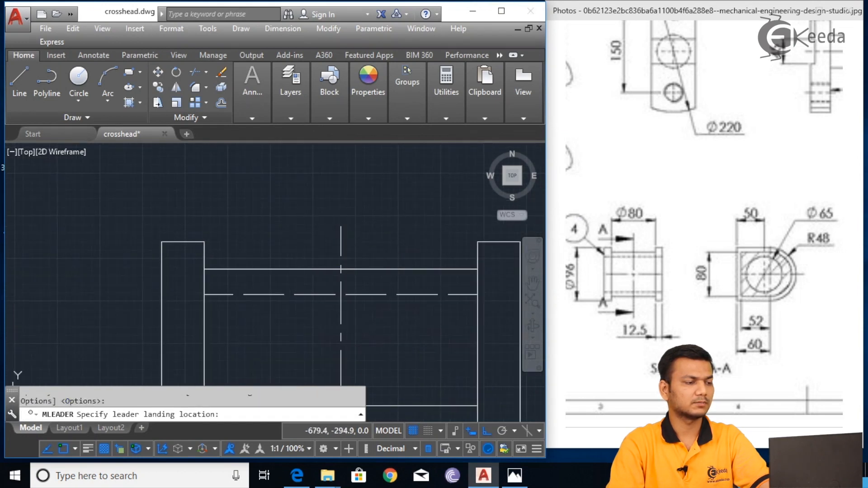
click(300, 240)
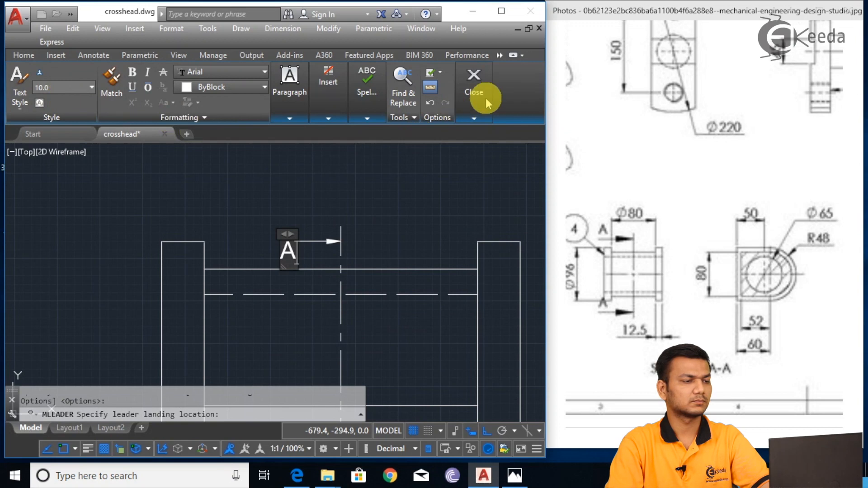
click(473, 149)
Step: Copy the A section leader straight down to the lower end of the vertical centre line
scroll(374, 209, down, 4)
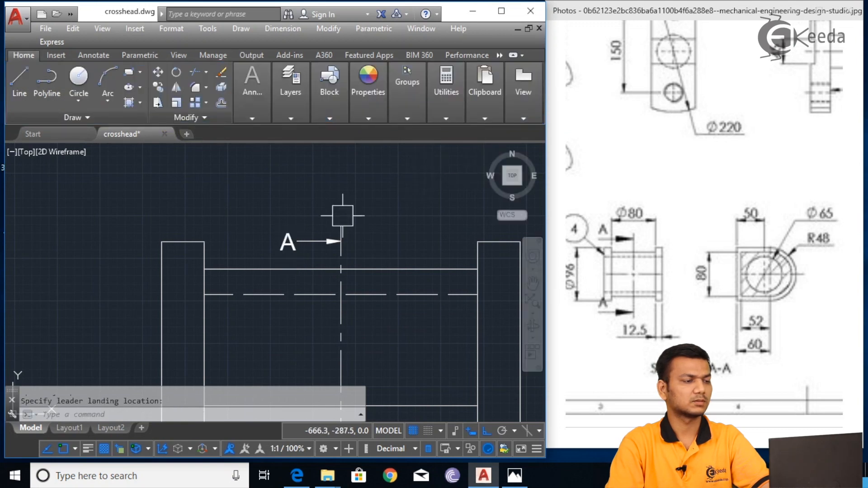
scroll(382, 215, up, 2)
middle_drag(394, 215, 398, 130)
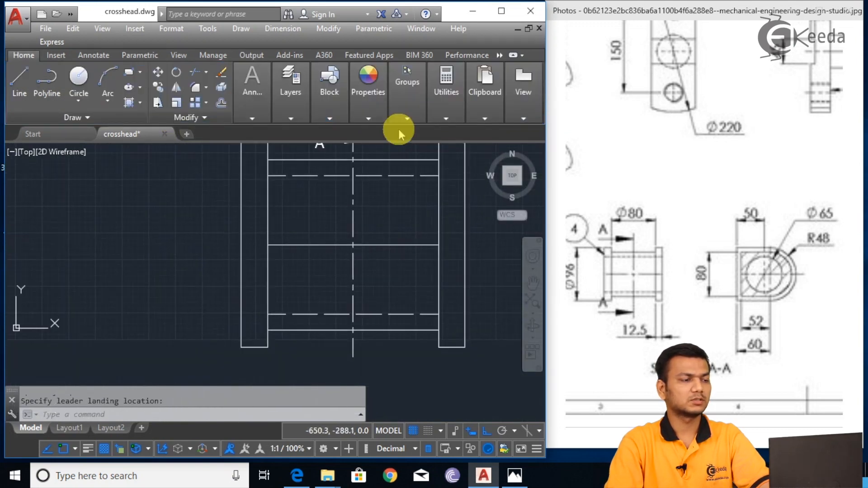
middle_drag(342, 167, 350, 193)
text(co)
key(Return)
click(348, 168)
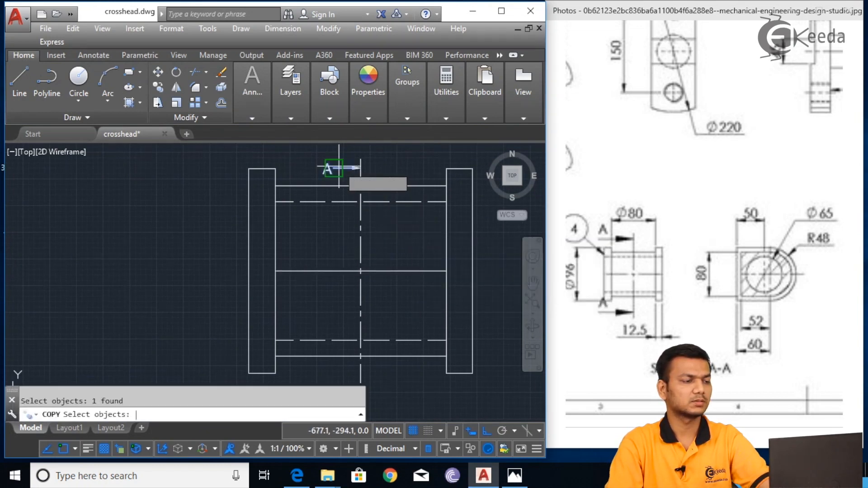
key(Return)
click(360, 168)
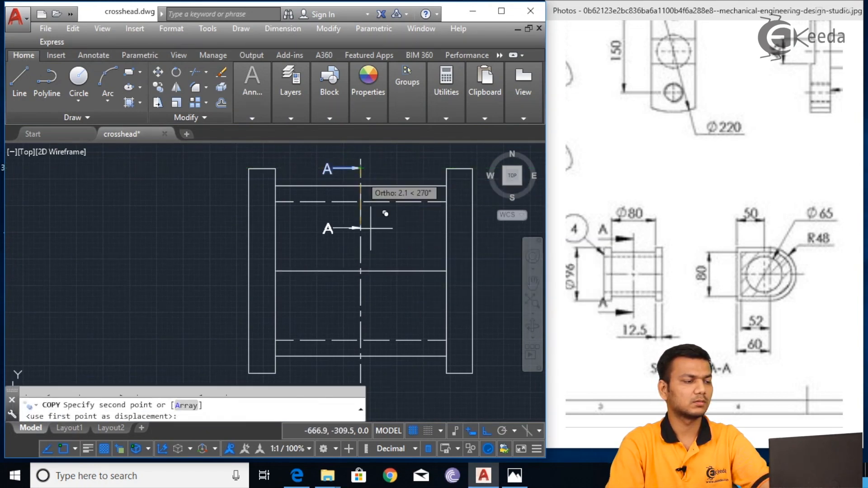
middle_drag(357, 302, 377, 204)
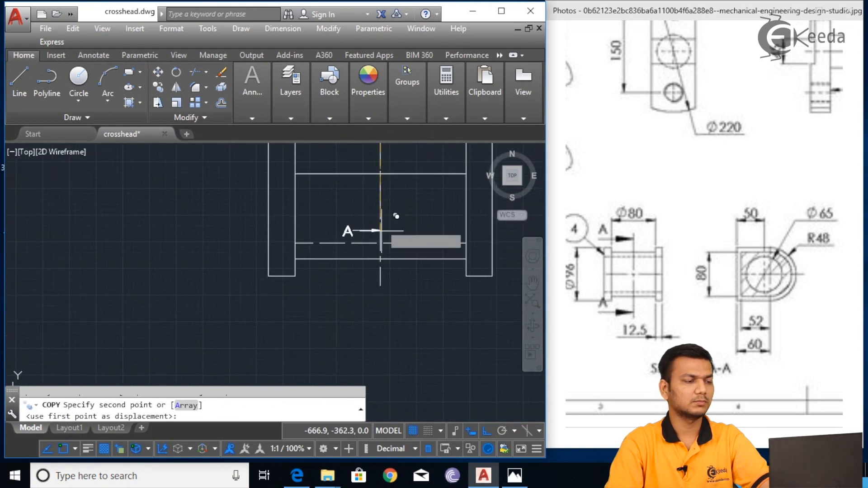
click(380, 275)
key(Escape)
Step: Draw a 96-unit vertical line about 115 units right of the front view, level with its flange top, and erase the horizontal guide line
scroll(441, 326, down, 3)
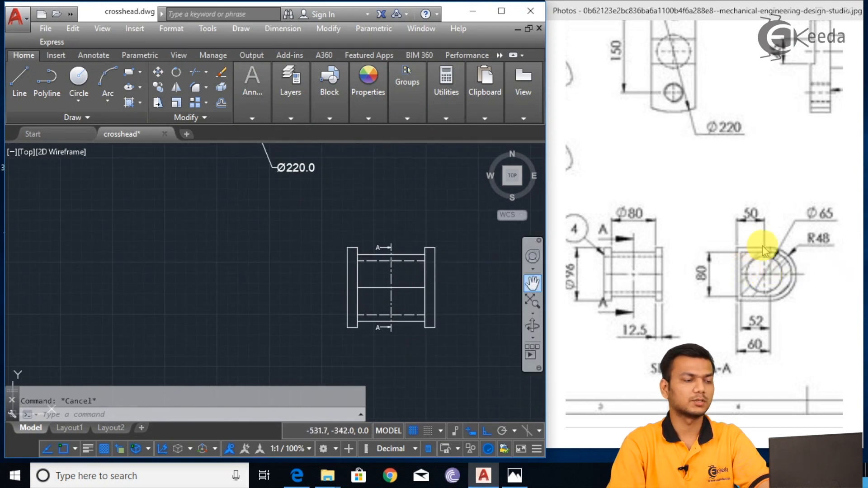
middle_drag(467, 287, 327, 284)
middle_drag(432, 282, 378, 279)
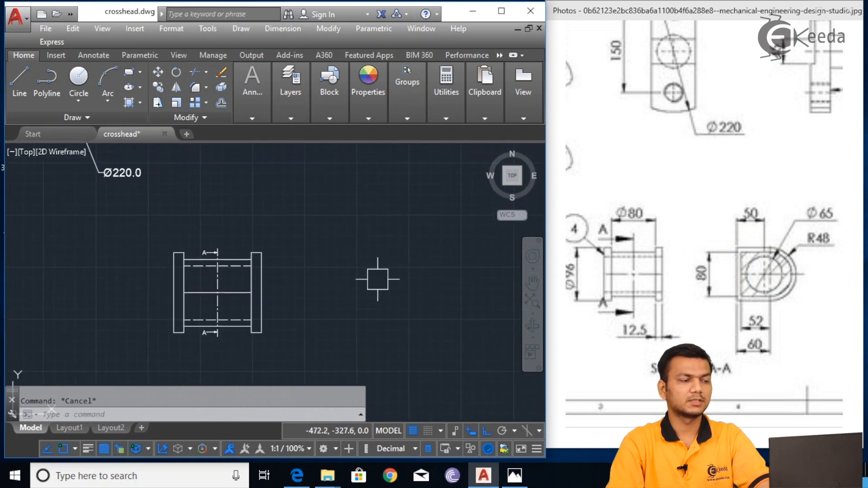
text(l)
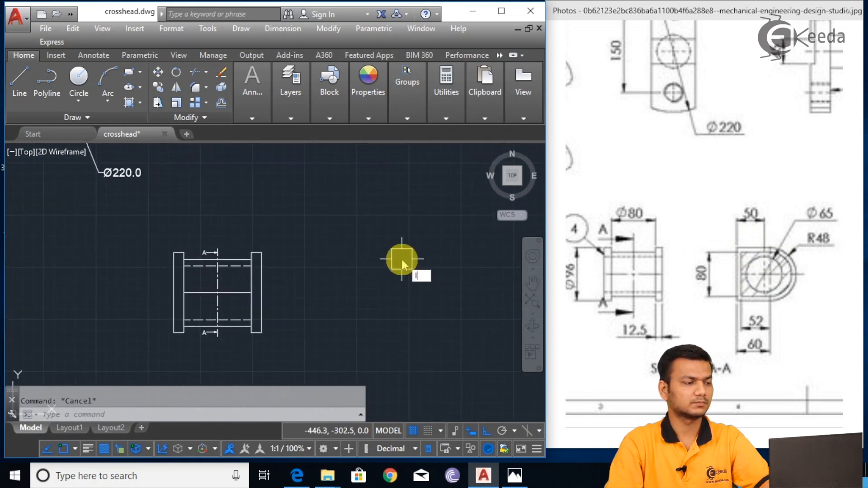
key(Return)
click(262, 252)
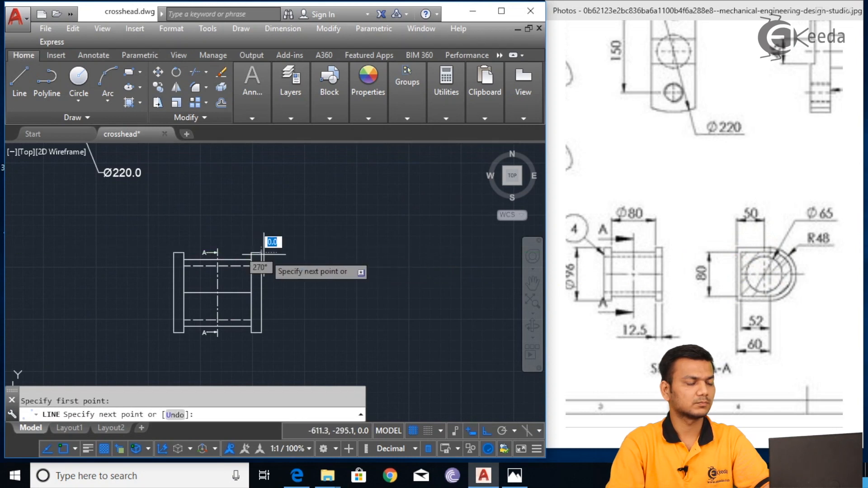
click(357, 252)
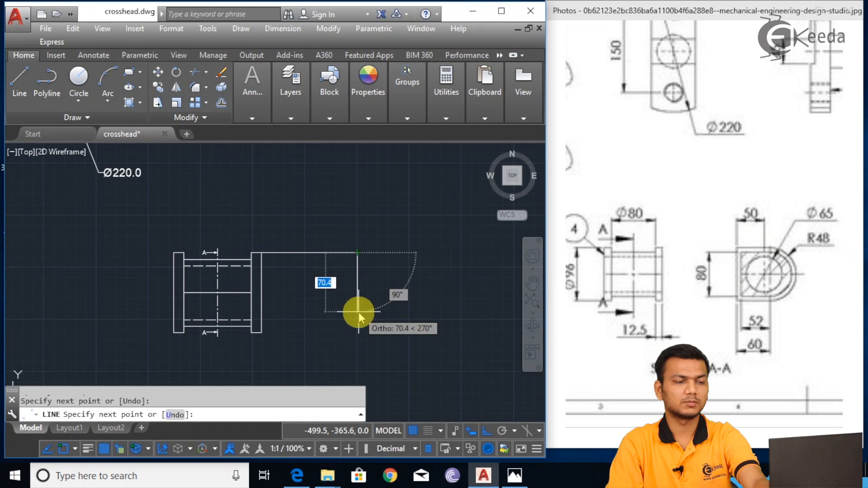
text(96)
key(Return)
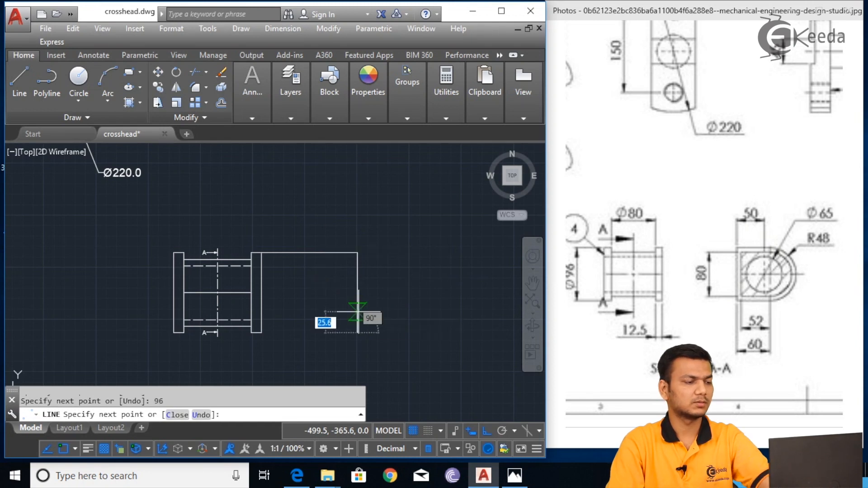
key(Escape)
click(324, 252)
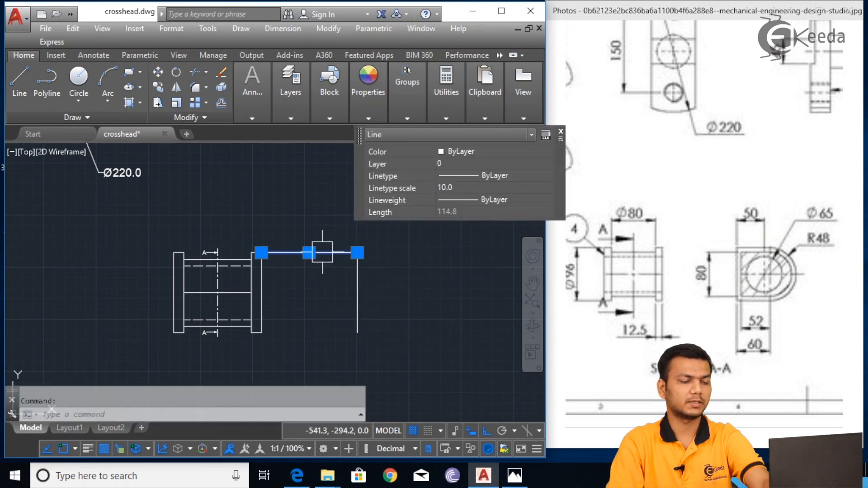
key(Delete)
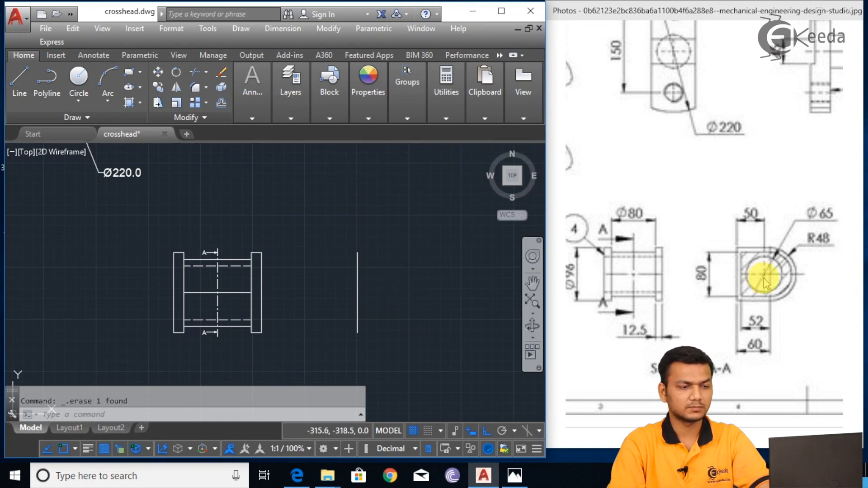
Step: Check the section view's width in the reference image and complete a 60 by 96 rectangle from the new vertical line
scroll(764, 282, up, 3)
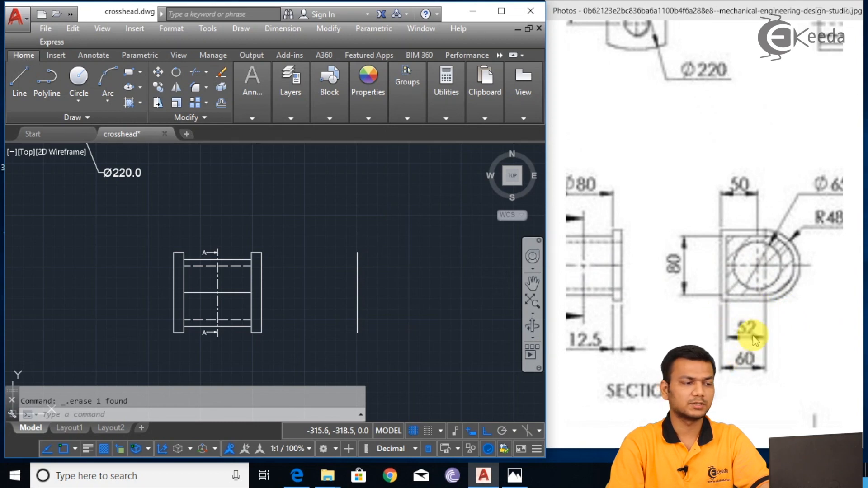
key(l)
key(Return)
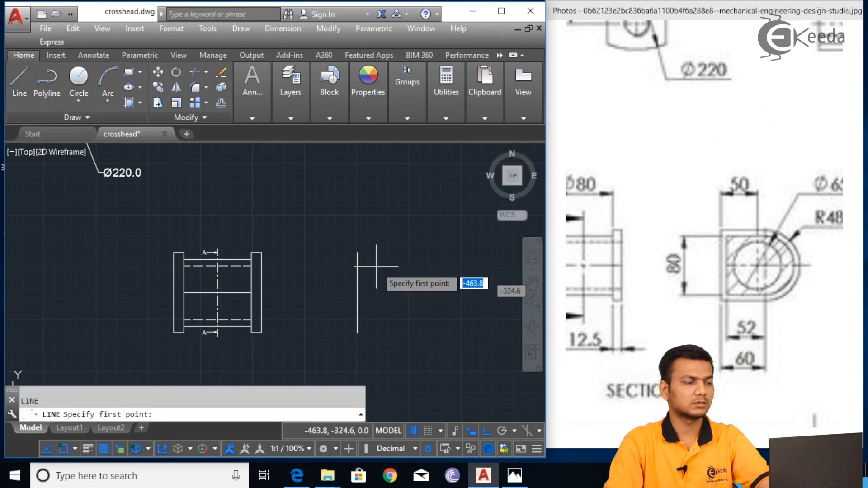
click(357, 253)
text(60)
key(Return)
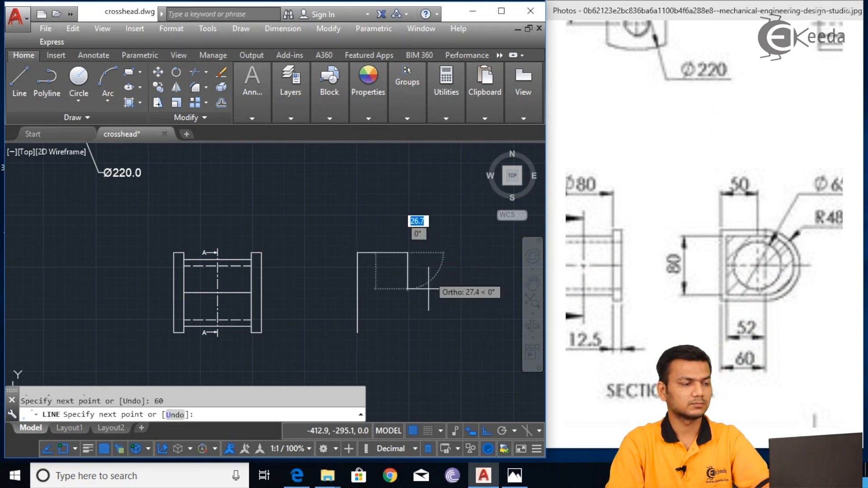
text(96)
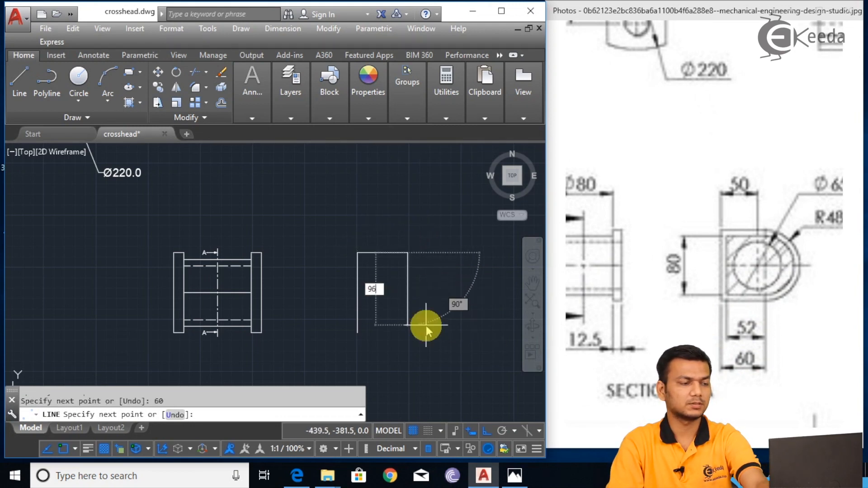
key(Return)
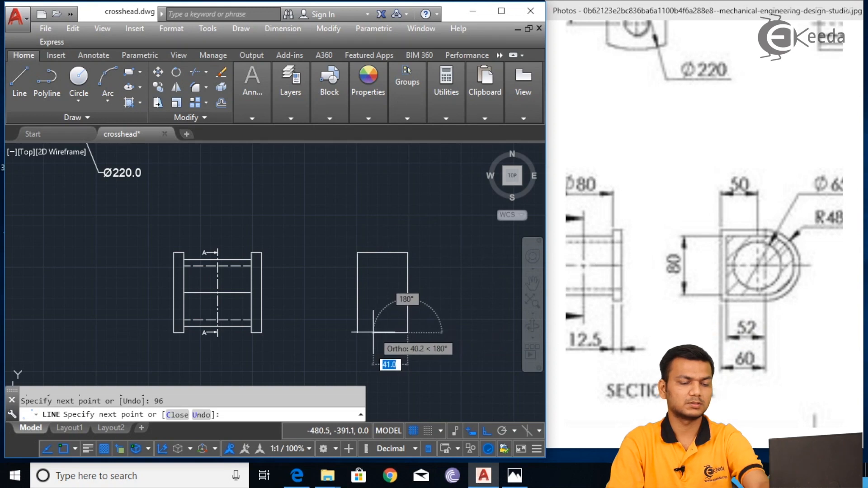
text(60)
key(Return)
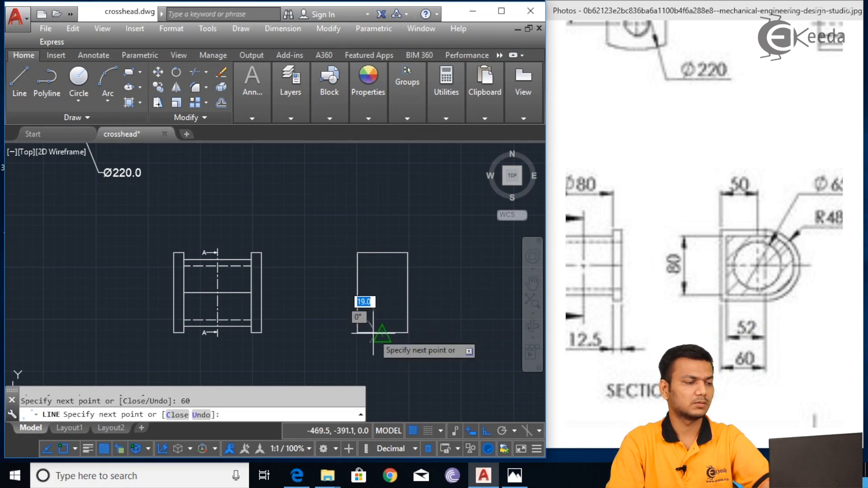
key(Escape)
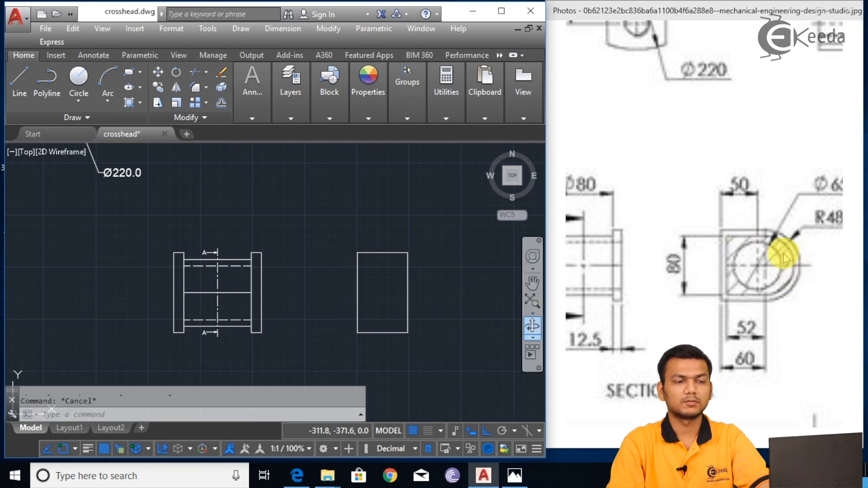
Step: Draw a circle of radius 48 centred on the midpoint of the section view rectangle's right edge
text(c)
key(Return)
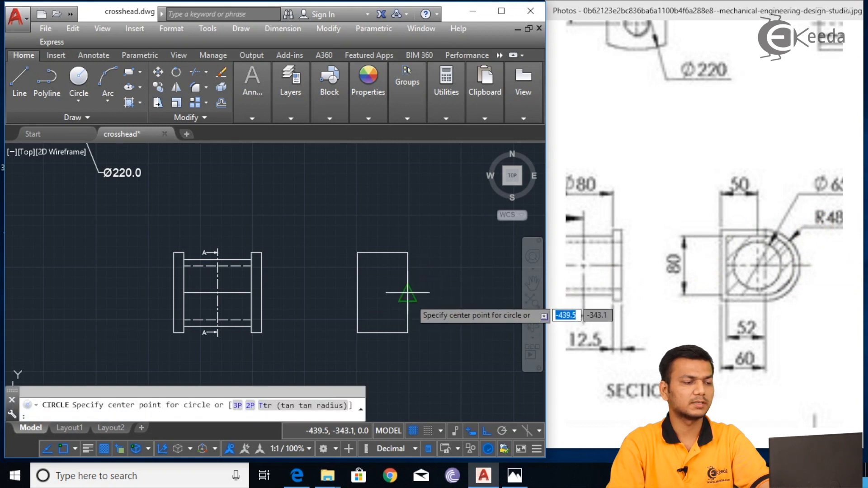
click(408, 292)
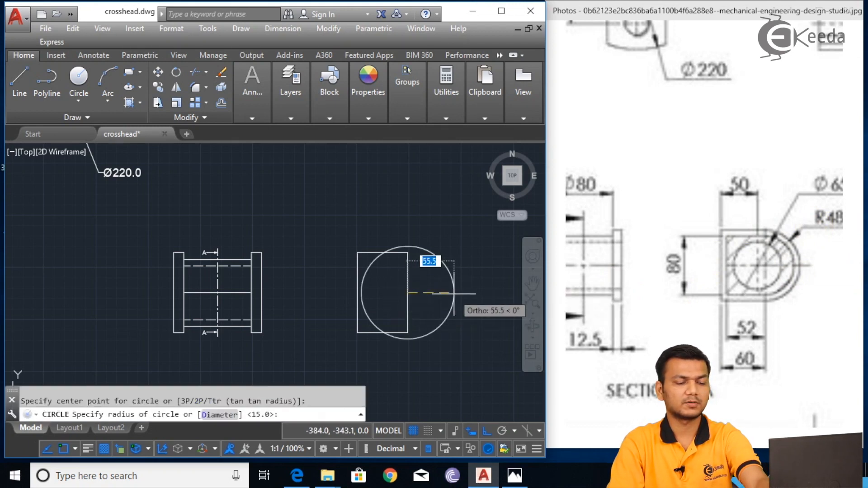
text(48)
key(Return)
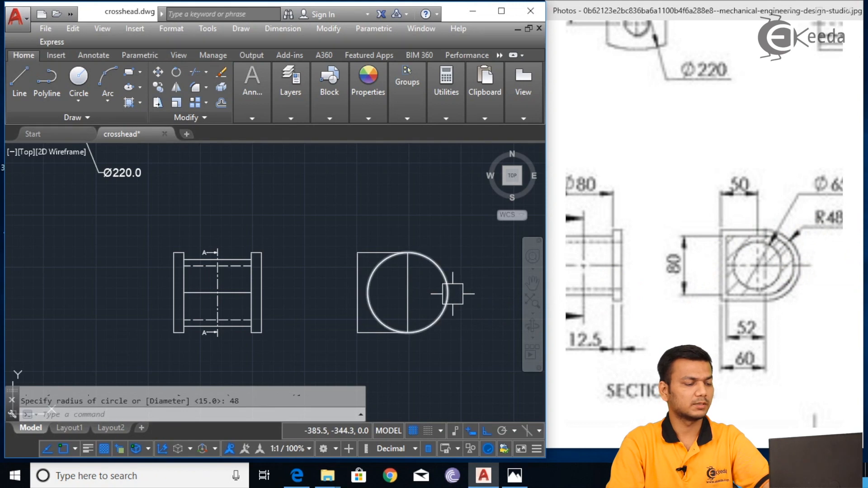
Step: Trim away the left half of the 48-radius circle inside the rectangle
text(tr)
key(Return)
key(Return)
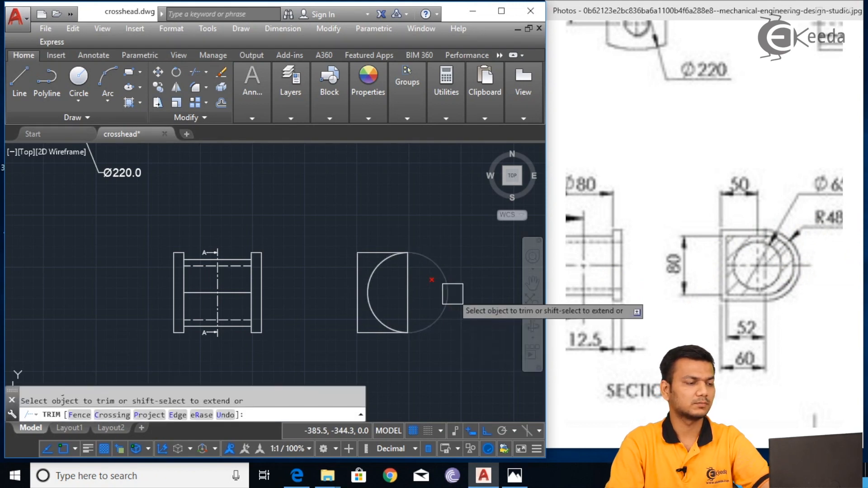
click(379, 274)
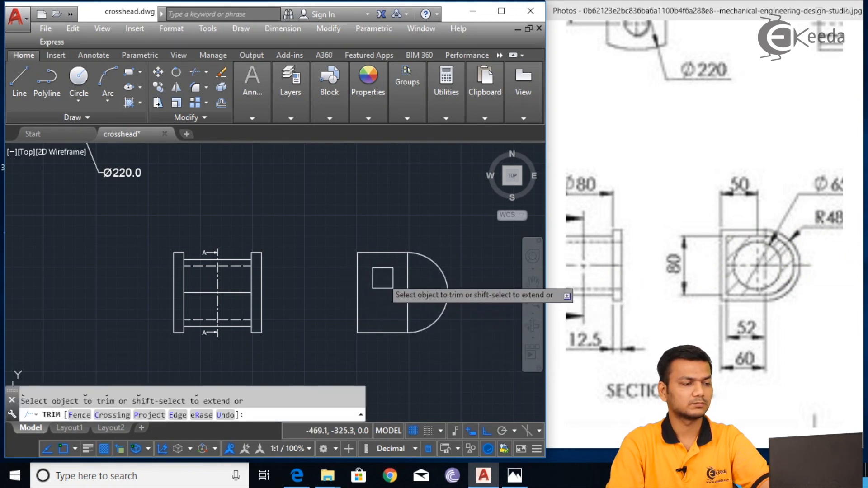
key(Escape)
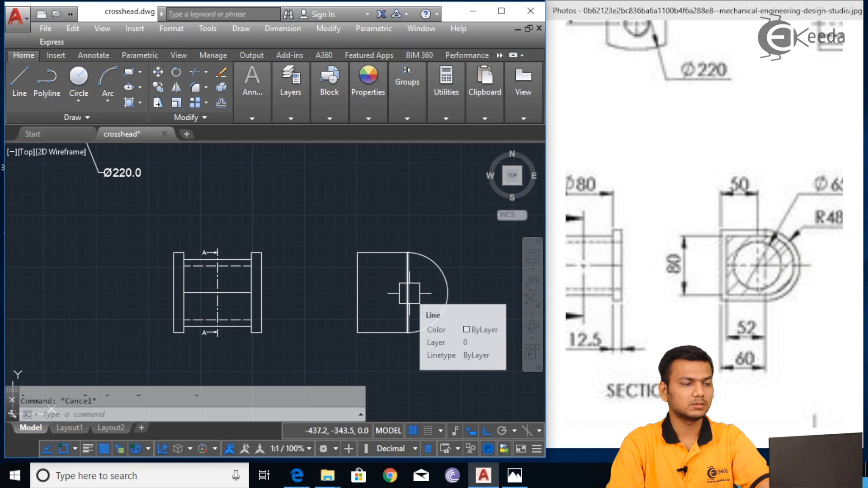
Step: Change the linetype of the vertical line between the rectangle and the arc to CENTER
click(408, 292)
click(542, 213)
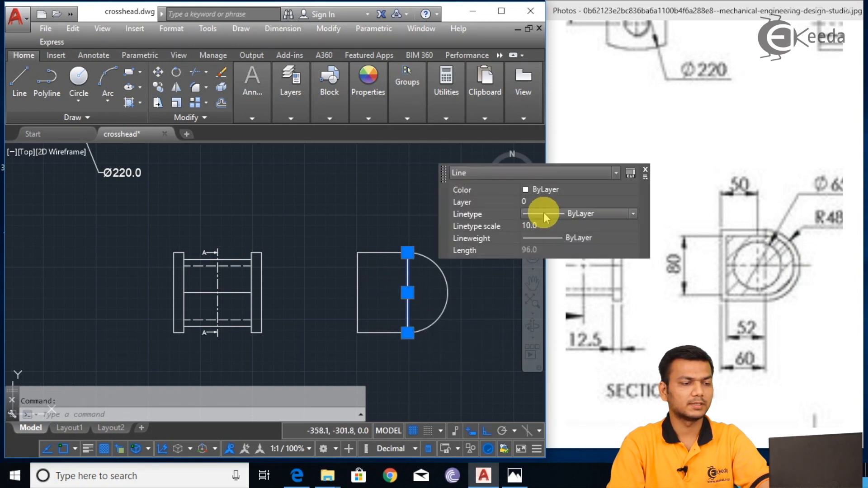
click(543, 214)
click(550, 260)
key(Escape)
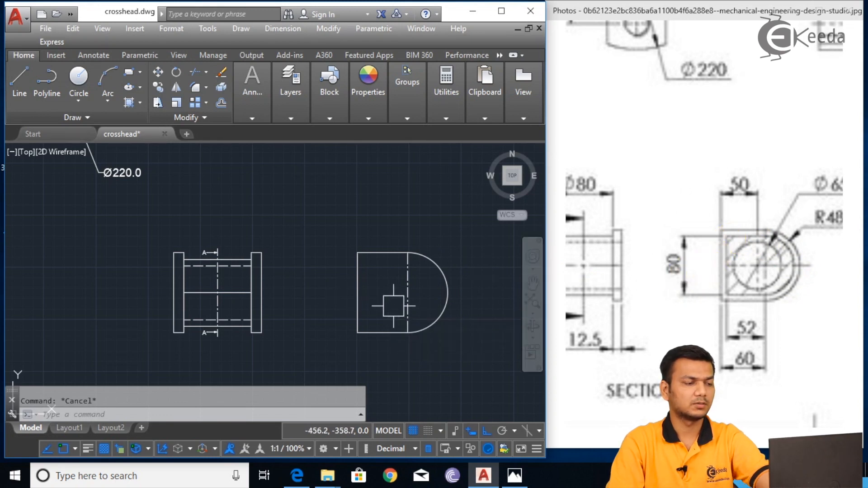
Step: Draw connected lines from the left edge's midpoint: 8 units right, 40 units up and 52 units right to the vertical centre line
key(l)
key(Return)
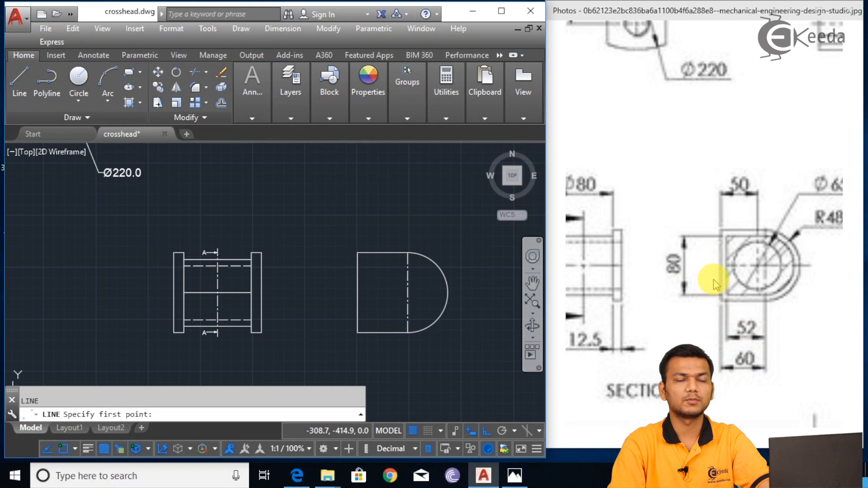
scroll(358, 292, up, 2)
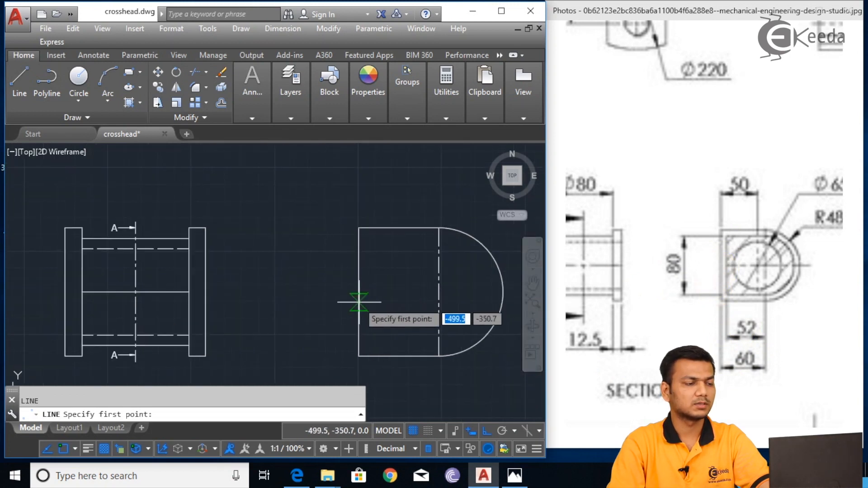
click(358, 292)
text(8)
key(Return)
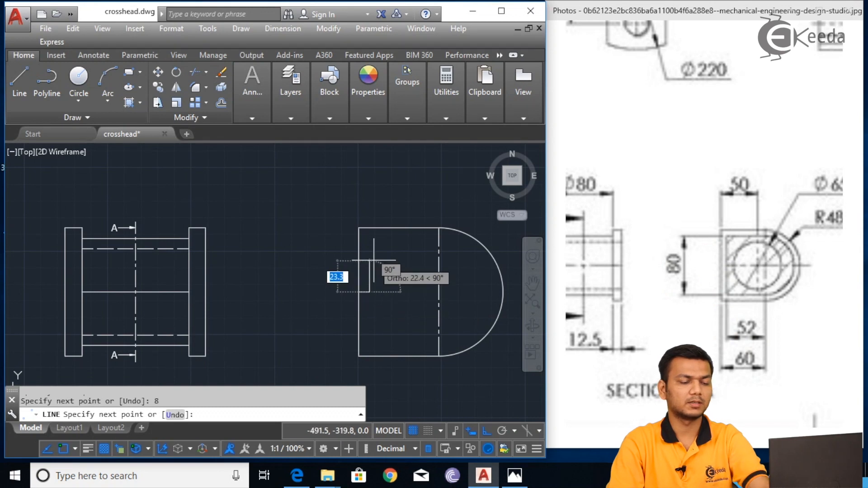
text(40)
key(Return)
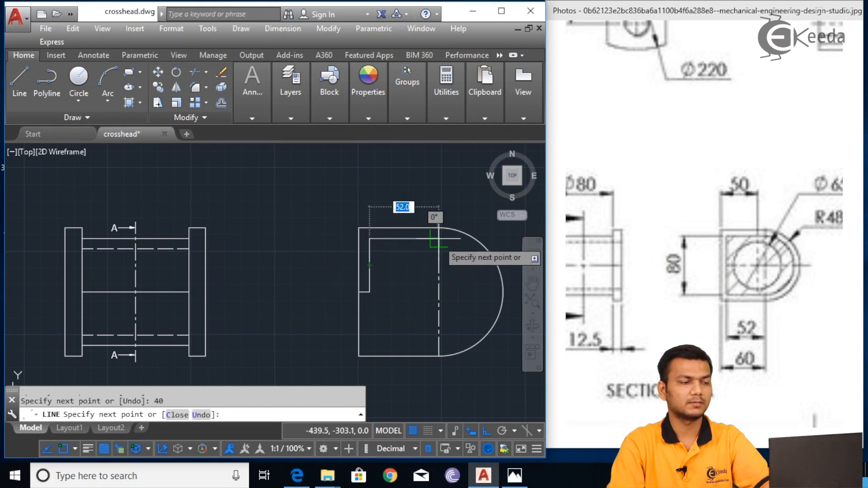
click(439, 239)
right_click(441, 239)
click(457, 246)
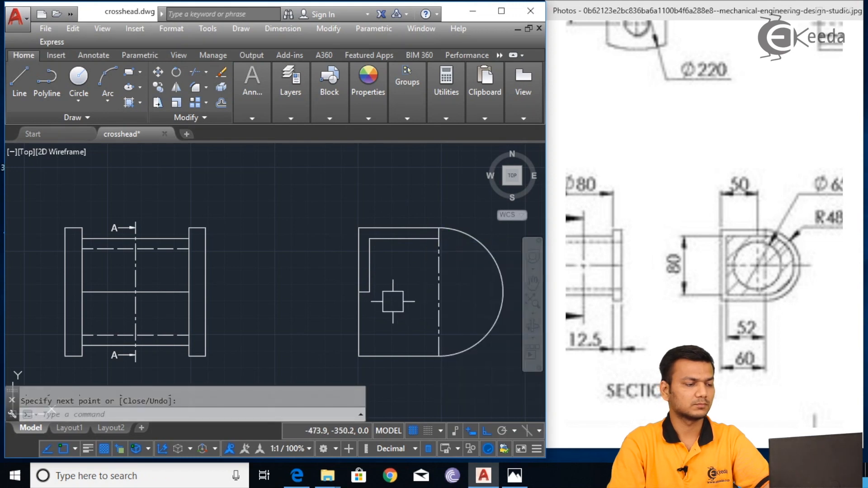
Step: Mirror the inner vertical and horizontal lines about the section view's horizontal mid-line, keeping the originals
text(mi)
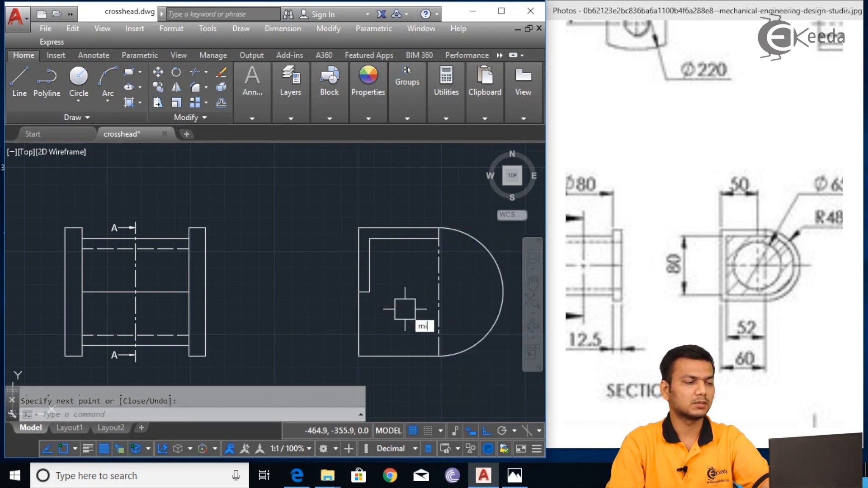
key(Return)
click(369, 278)
click(398, 239)
key(Return)
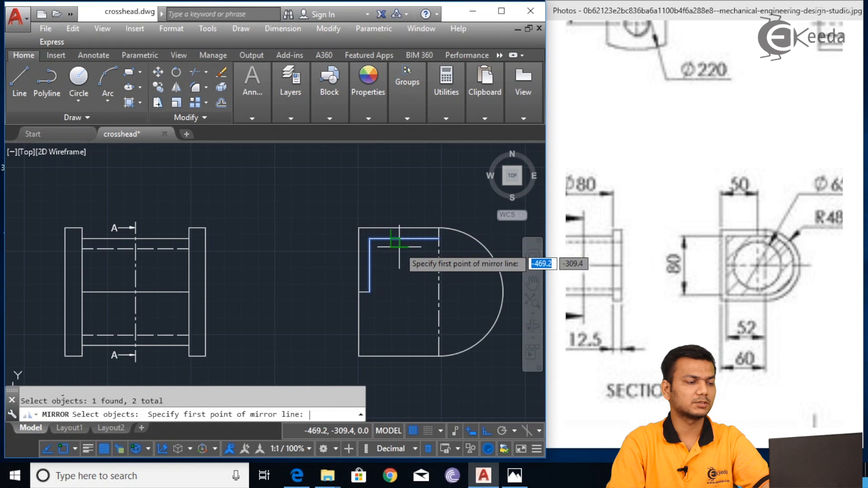
click(370, 291)
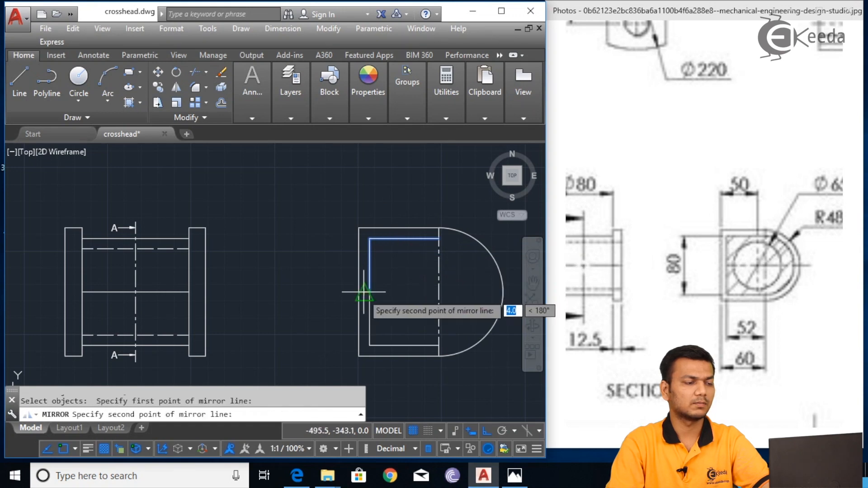
click(359, 293)
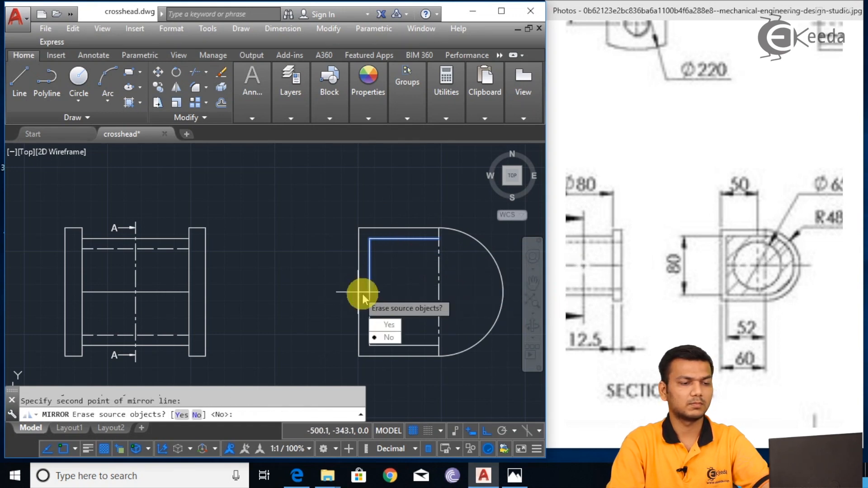
key(Return)
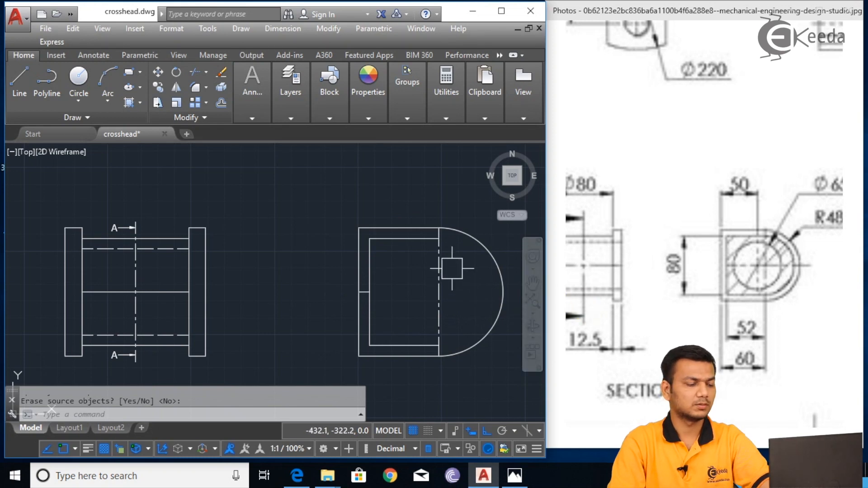
Step: Draw a circle of radius 40 centred on the vertical centre line's midpoint in the section view
text(c)
key(Return)
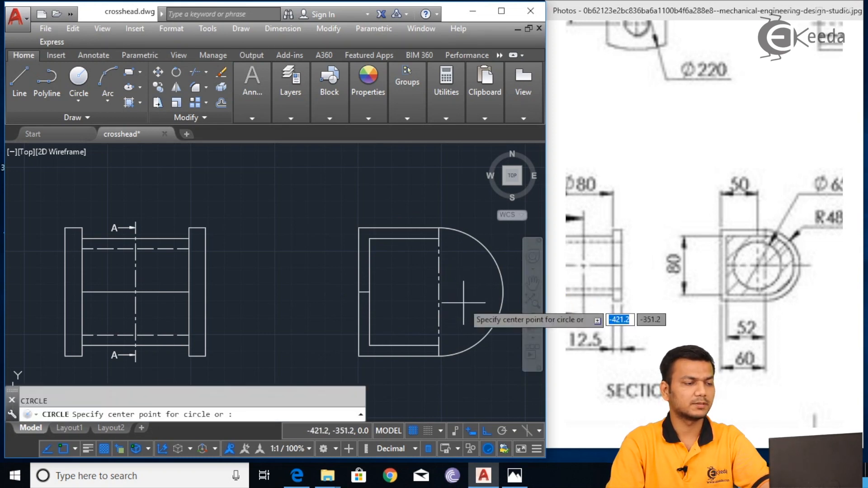
click(439, 292)
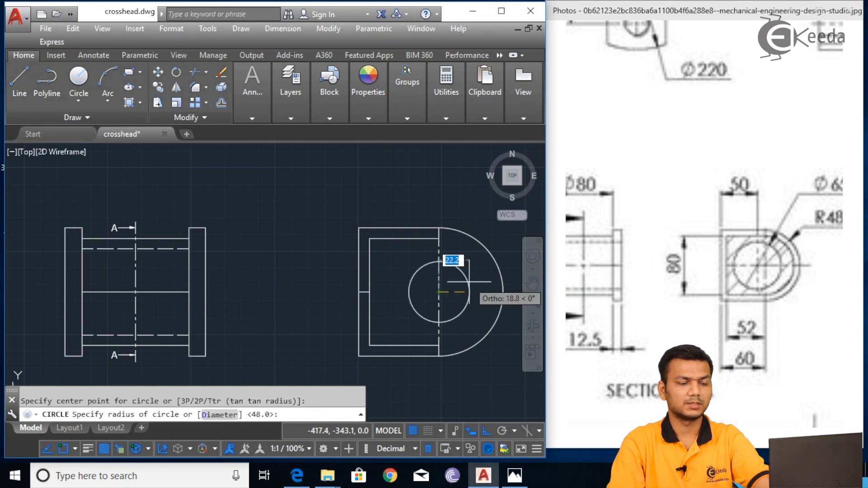
text(40)
key(Return)
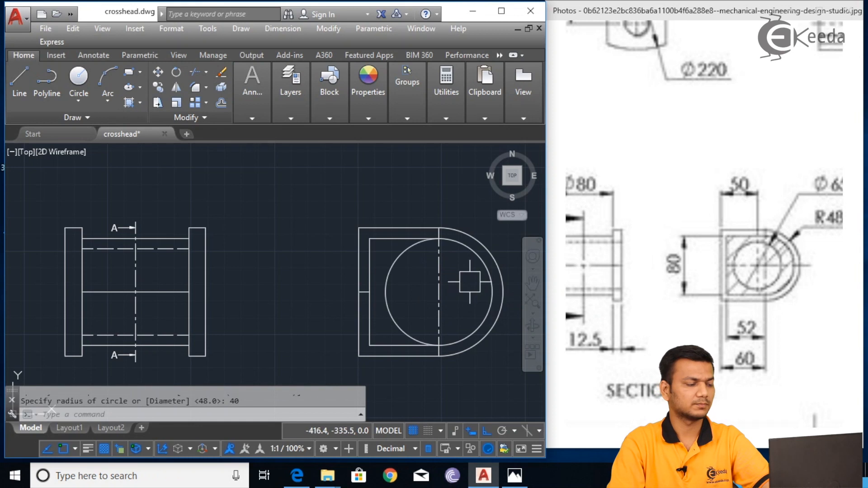
Step: Trim away the left half of the 40-radius circle inside the inner outline
text(t)
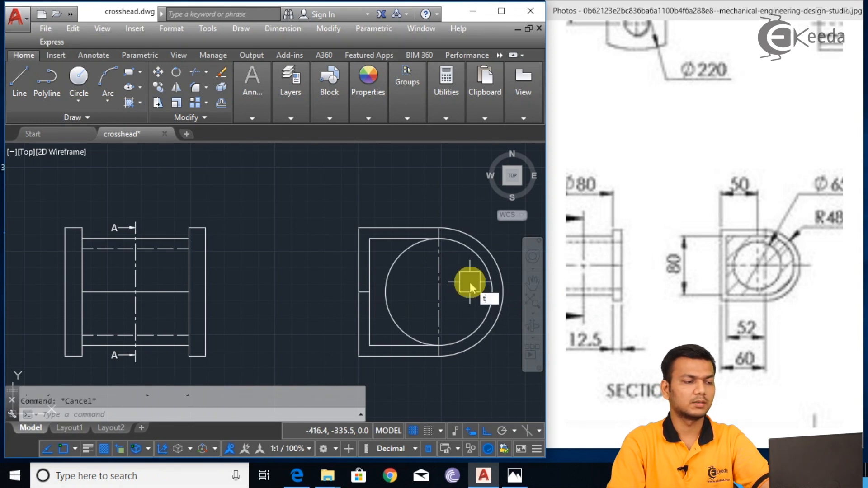
key(Return)
click(404, 266)
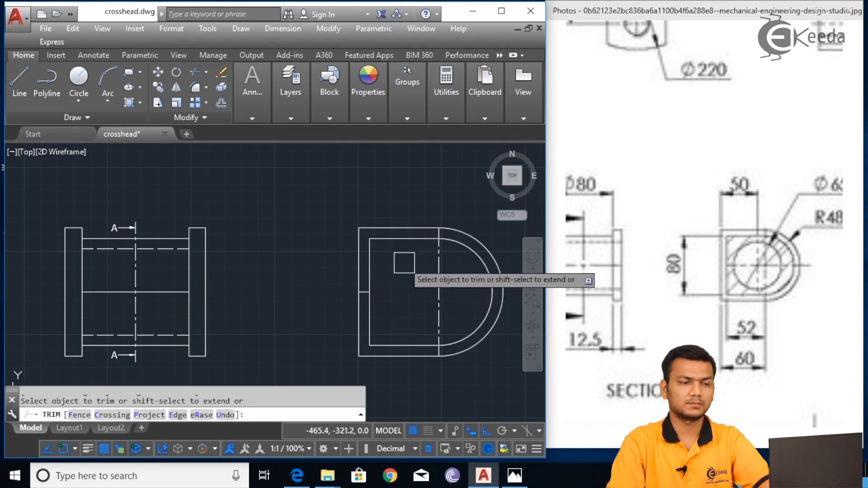
key(Escape)
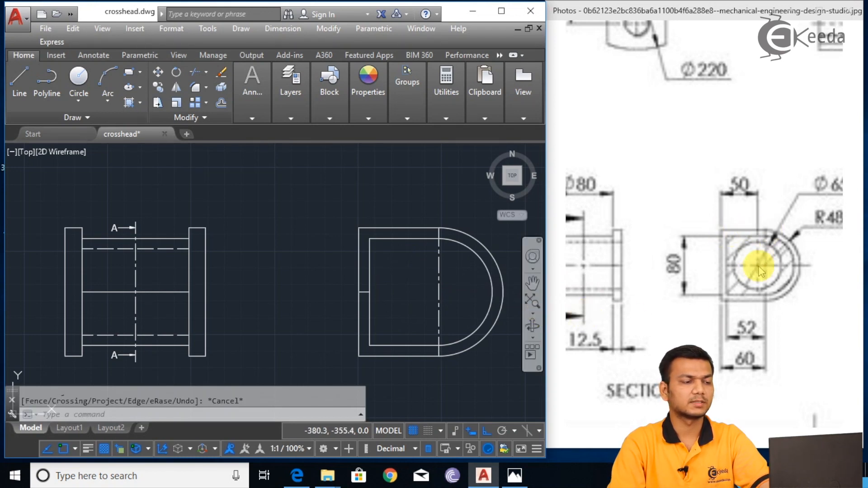
text(e)
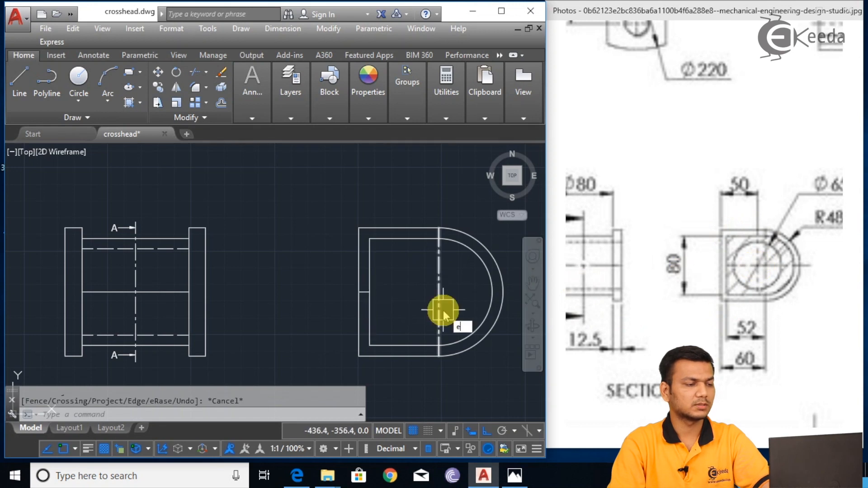
key(Return)
scroll(375, 290, up, 5)
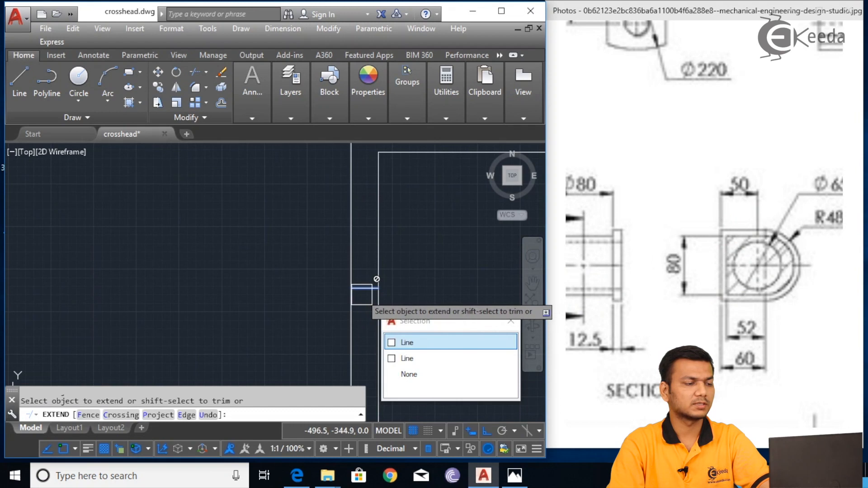
key(Escape)
scroll(428, 310, down, 4)
Step: Draw a horizontal line about 114 units long from the inner left edge's midpoint to beyond the outer arc
text(l)
key(Return)
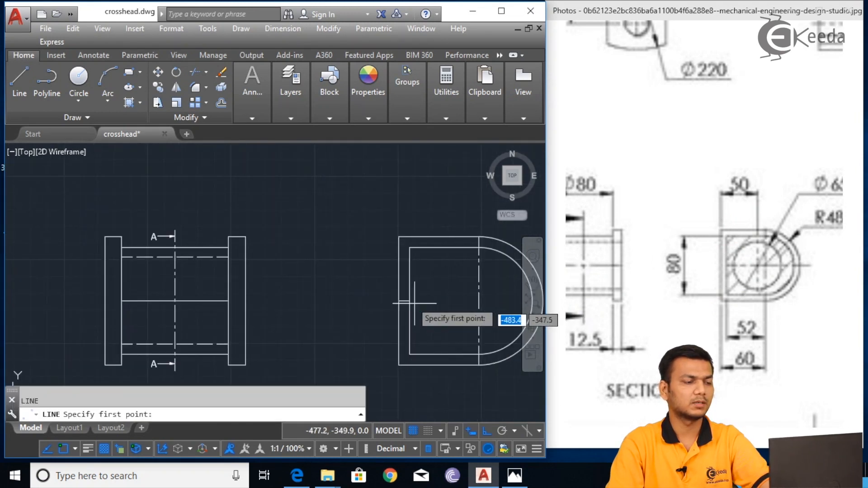
click(409, 300)
middle_drag(475, 298, 398, 311)
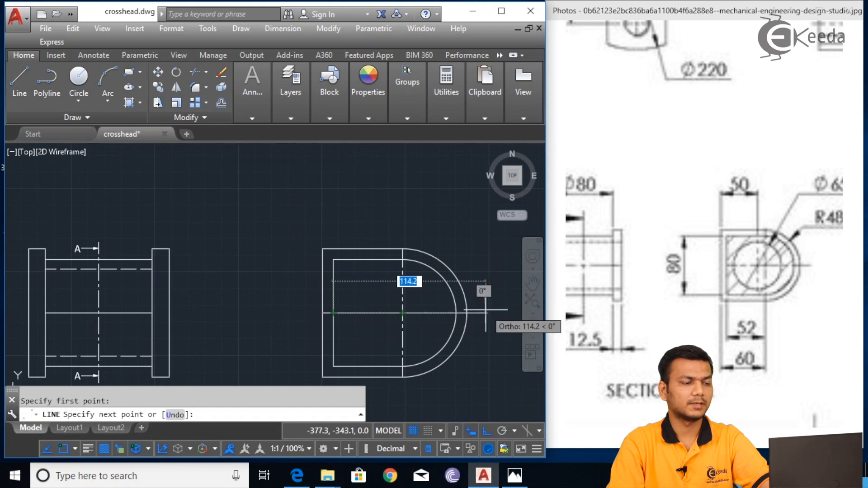
right_click(483, 311)
click(517, 321)
Step: Erase the short 8-unit line between the section view's outer and inner left edges
scroll(358, 316, up, 6)
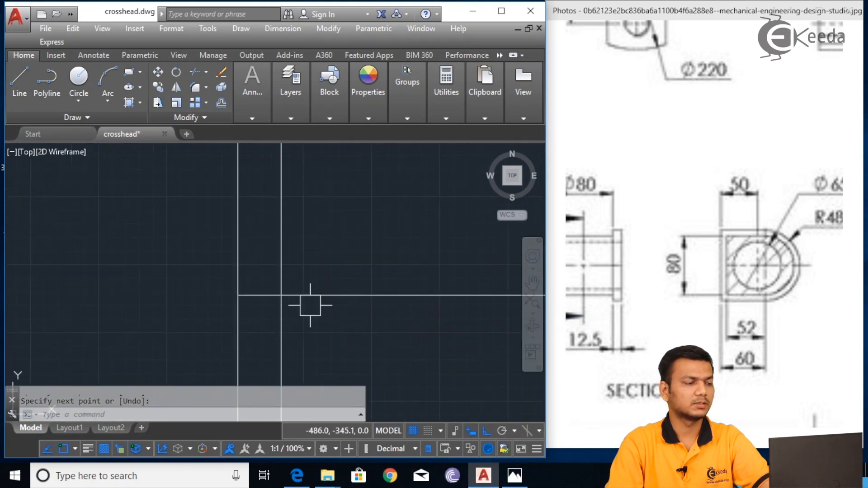
click(267, 295)
key(Delete)
scroll(388, 277, down, 5)
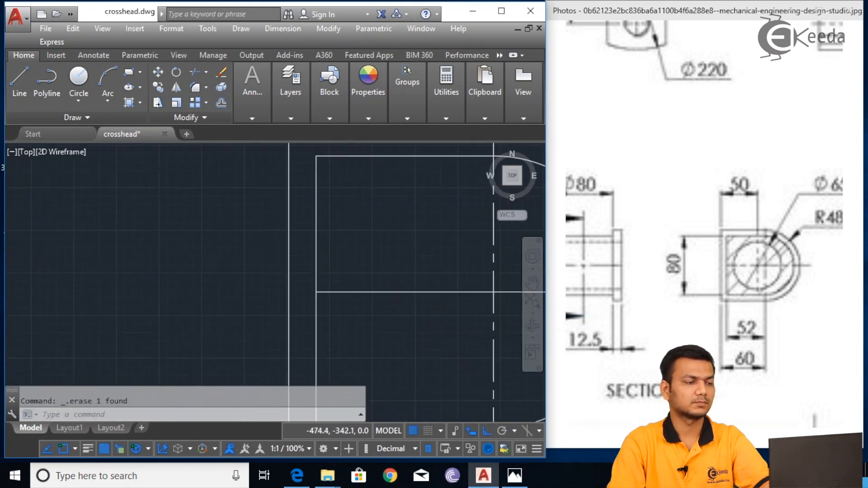
Step: Change the linetype of the section view's long horizontal line to CENTER
click(393, 284)
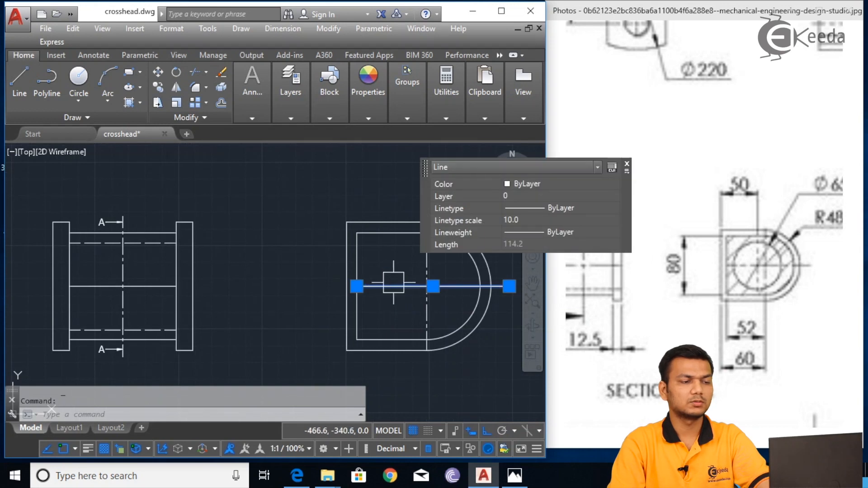
click(536, 209)
click(530, 253)
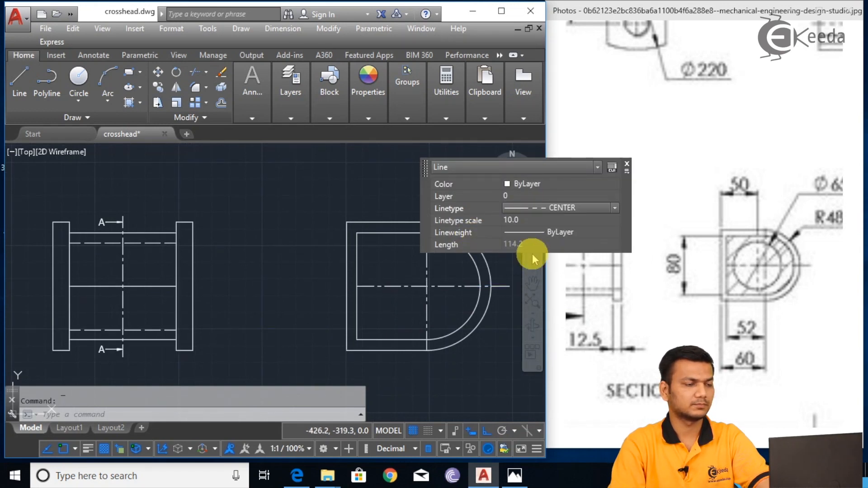
key(Escape)
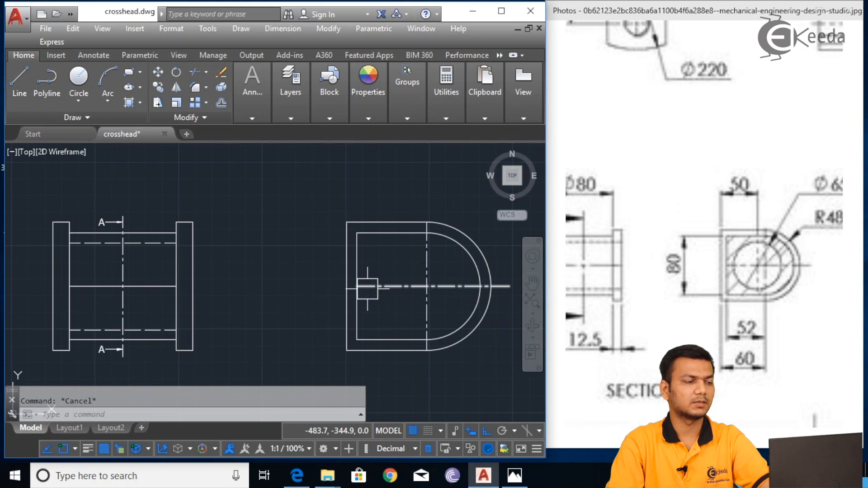
Step: Draw a line 50 units along the section view's outer top edge from its left corner, continuing about 80 units straight down
key(l)
key(Return)
click(347, 222)
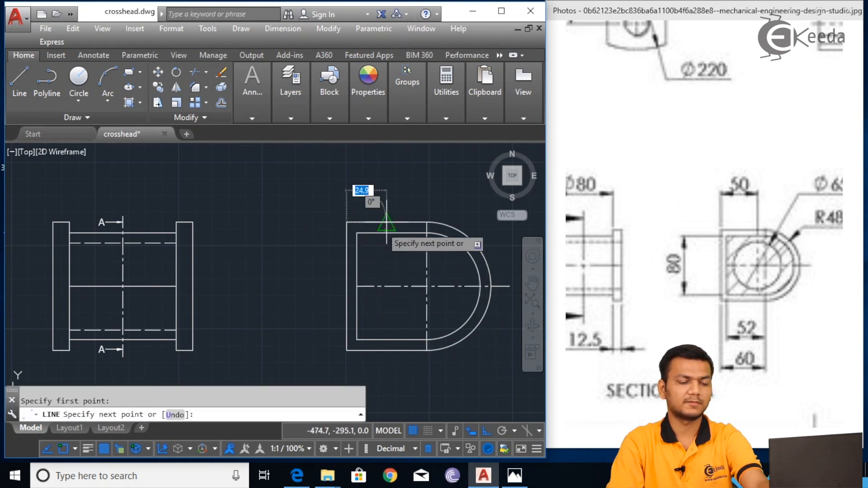
text(50)
key(Return)
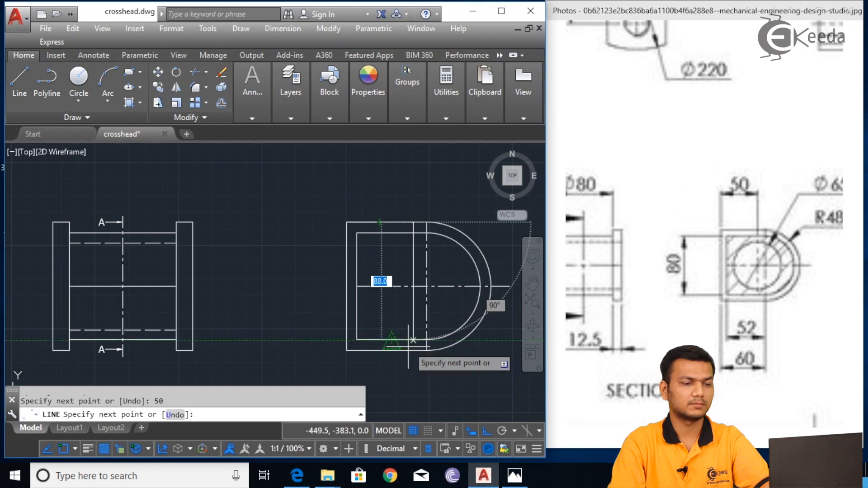
scroll(409, 346, up, 2)
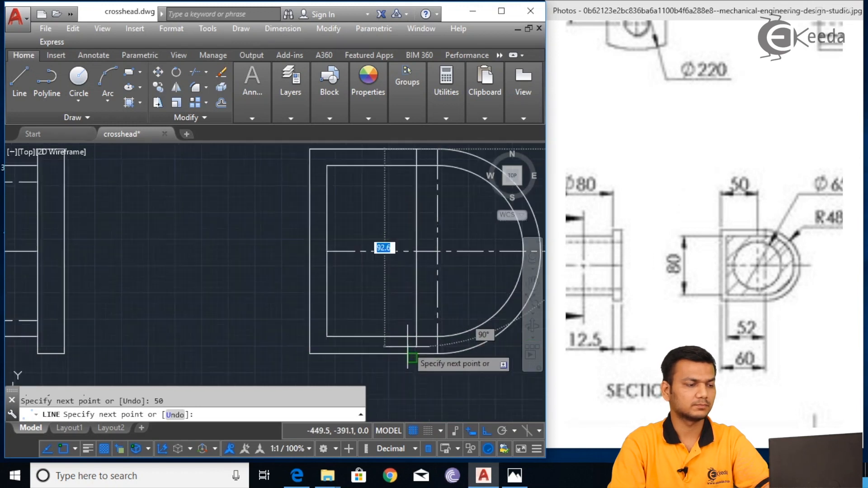
right_click(416, 321)
click(474, 169)
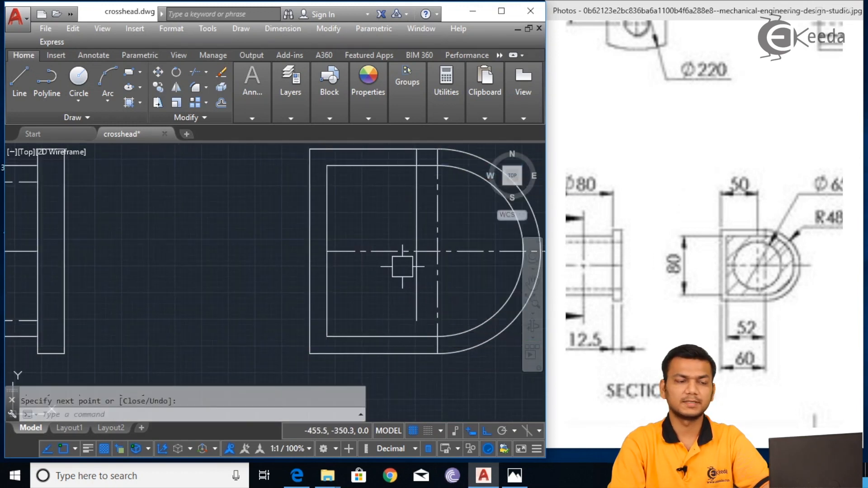
Step: Draw a 65-diameter circle centred where the new vertical line crosses the section view's horizontal centerline
text(c)
key(Return)
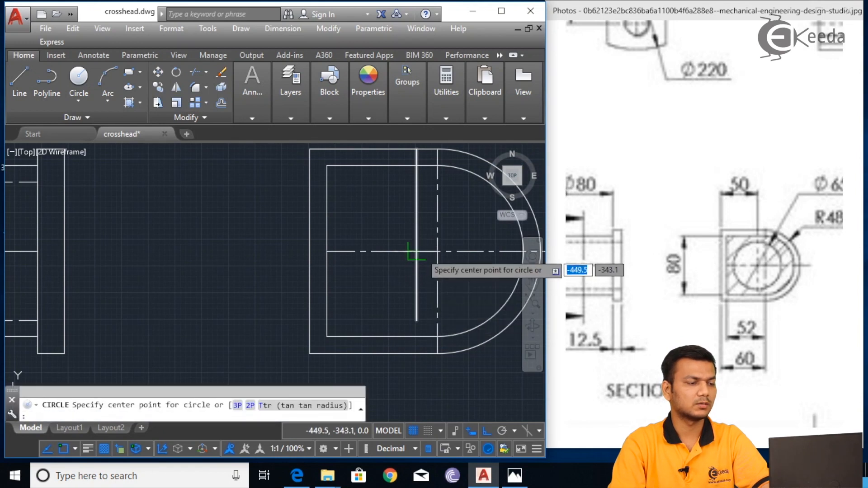
click(417, 251)
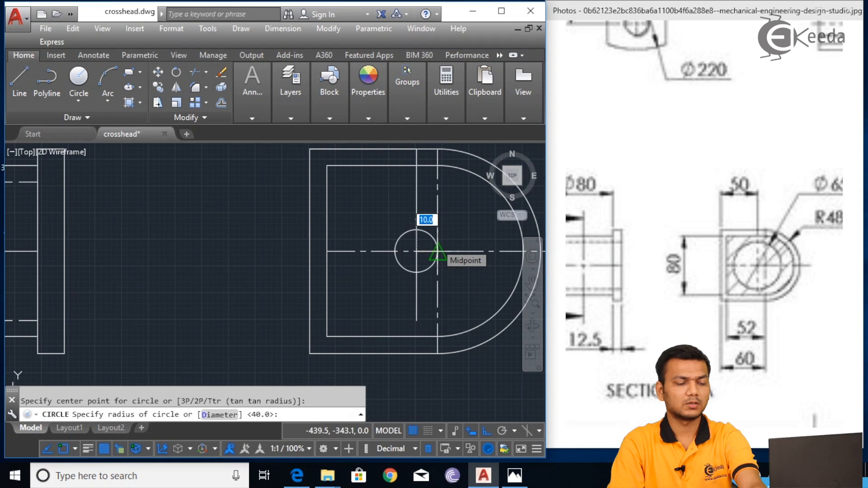
text(d)
key(Return)
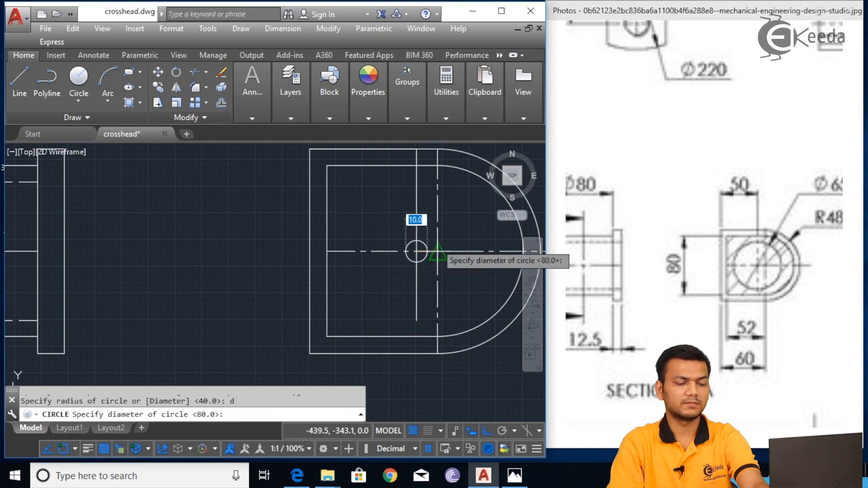
text(65)
key(Return)
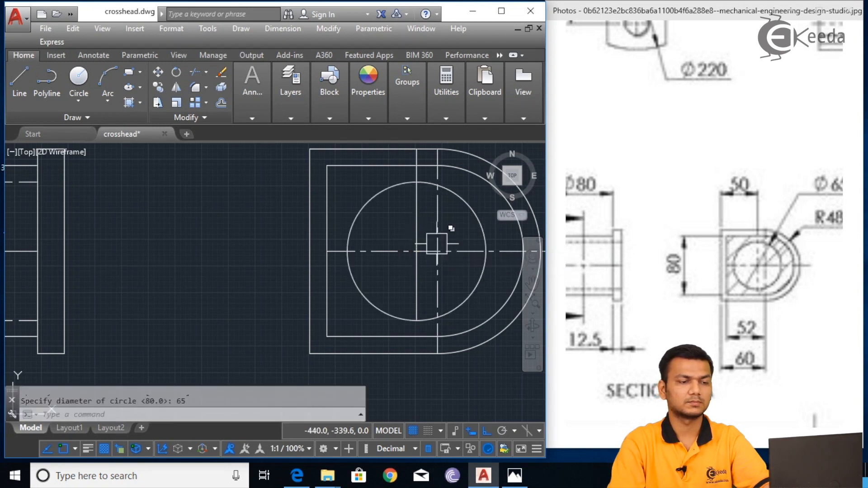
Step: Change the linetype of the vertical line through the bore circle's center to CENTER
scroll(416, 233, down, 3)
scroll(423, 247, up, 3)
click(417, 248)
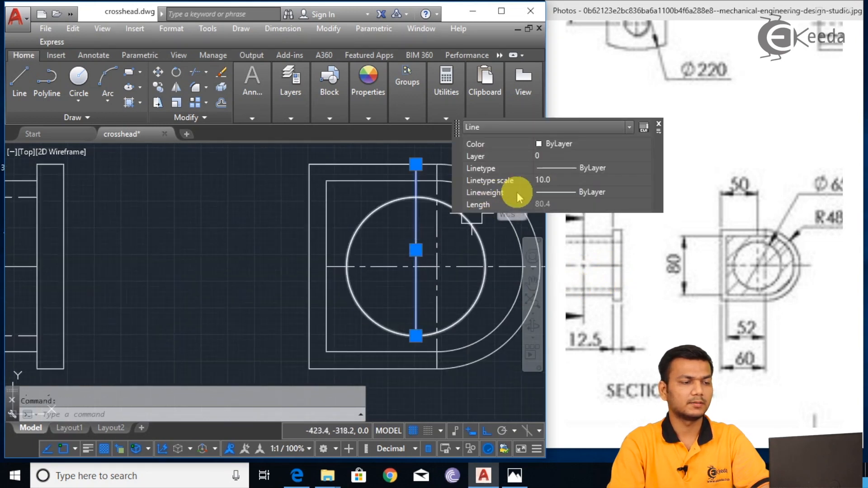
click(557, 168)
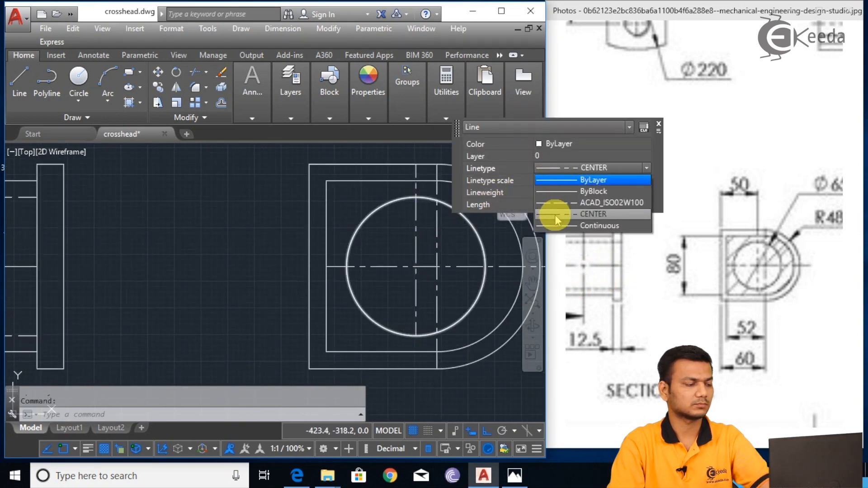
click(556, 213)
key(Escape)
scroll(453, 283, down, 4)
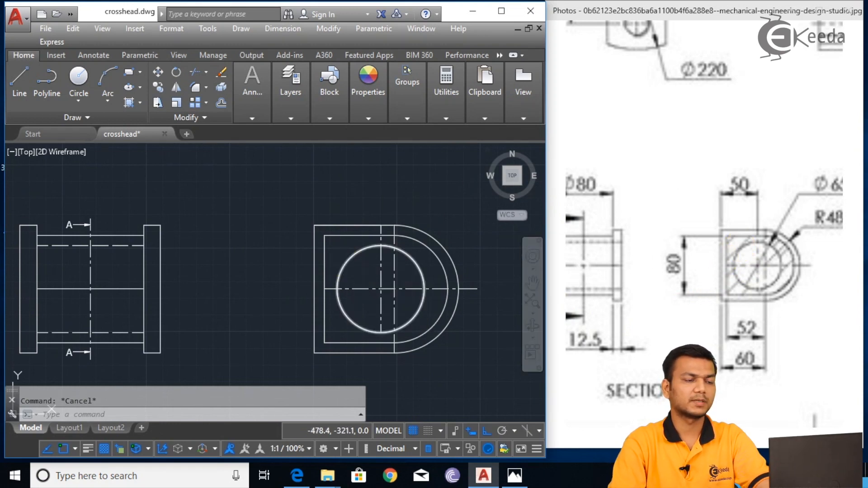
Step: Start a hatch and pick all the areas between the section view's inner D-shaped outline and the bore circle
text(h)
key(Return)
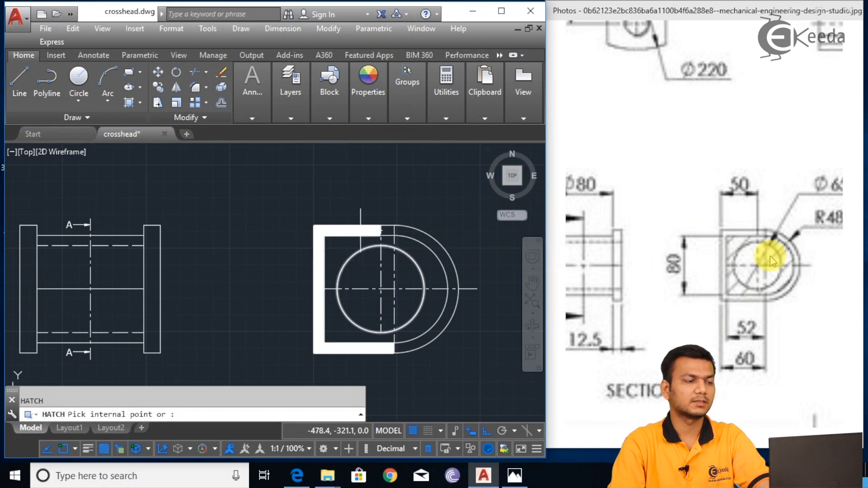
click(216, 241)
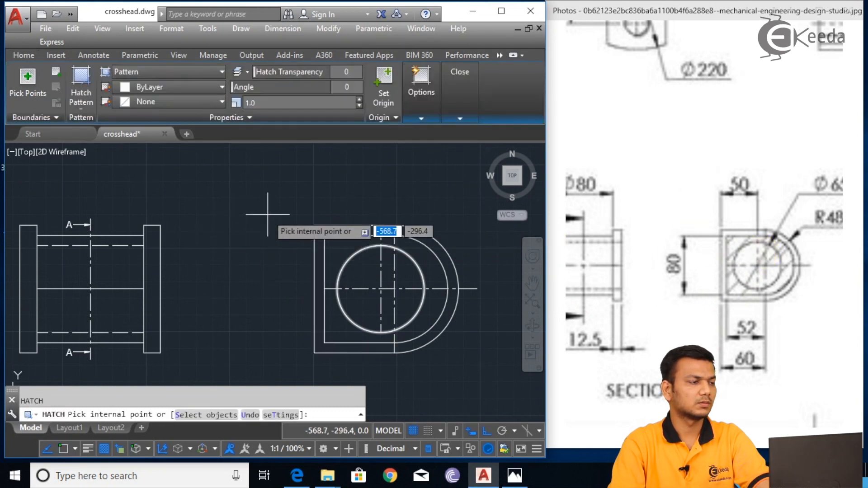
scroll(345, 261, up, 2)
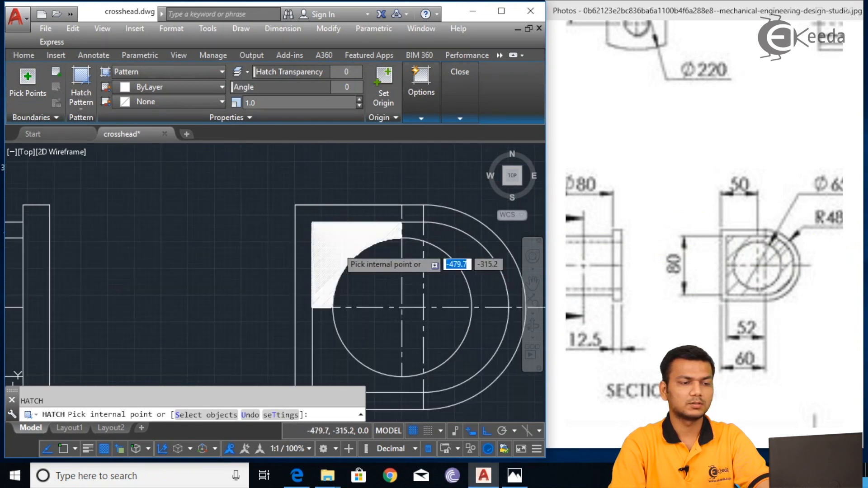
click(345, 256)
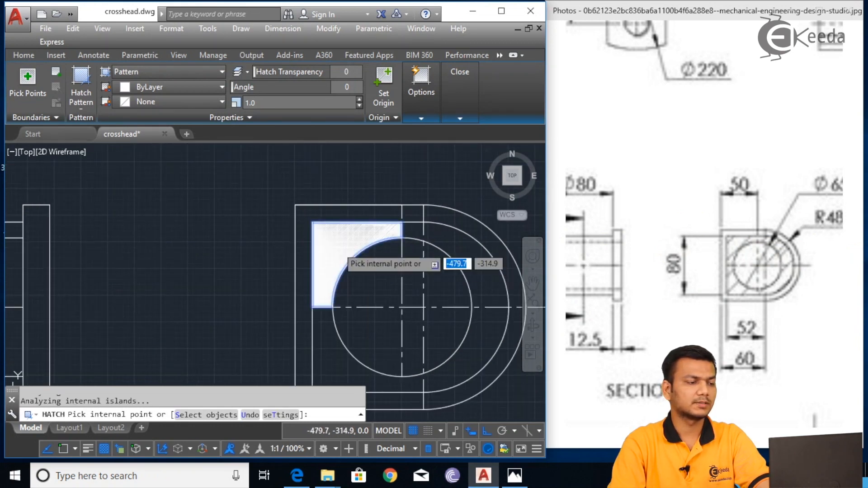
middle_drag(326, 308, 302, 196)
click(310, 247)
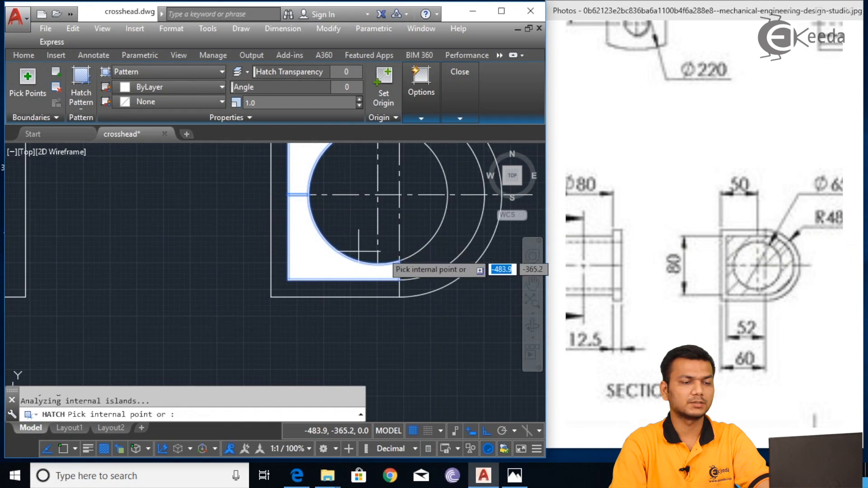
click(448, 258)
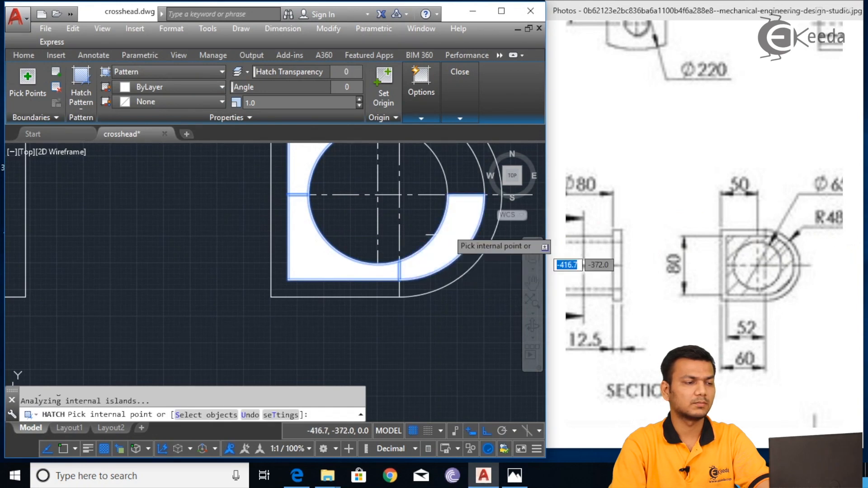
click(457, 176)
mouse_move(455, 194)
middle_down()
mouse_move(461, 238)
mouse_move(445, 263)
middle_up()
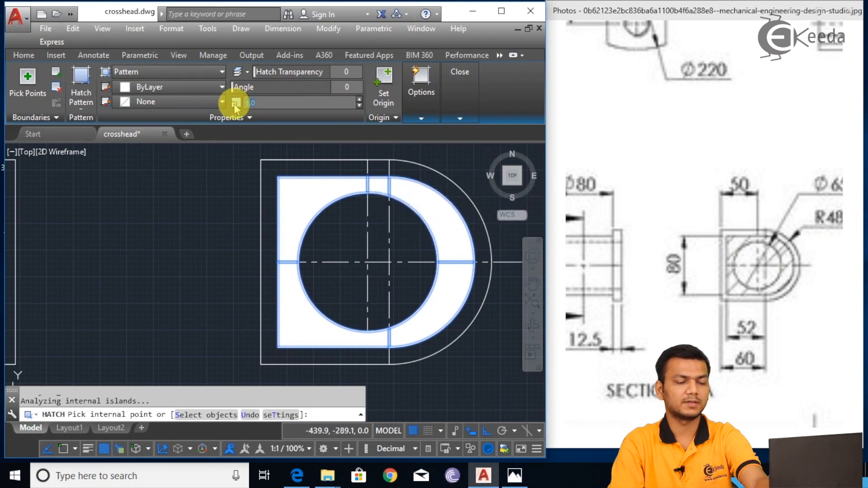
Step: Set the hatch pattern scale to 25 and finish the hatch
key(Return)
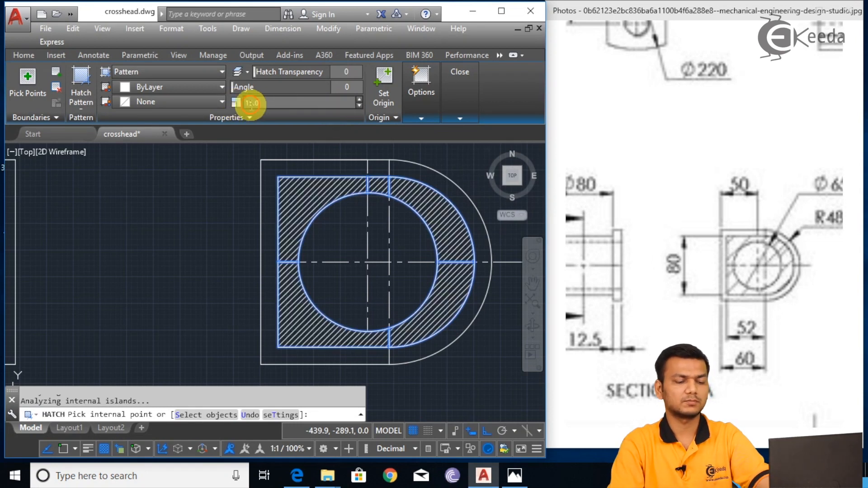
key(Return)
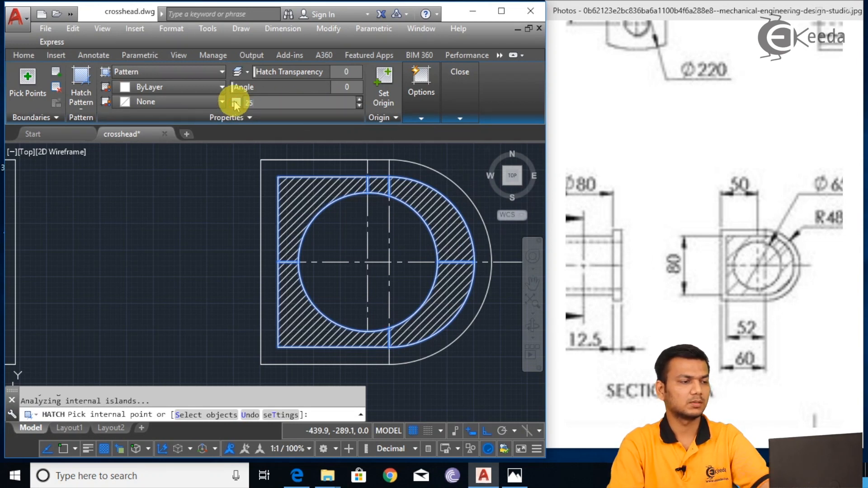
key(Return)
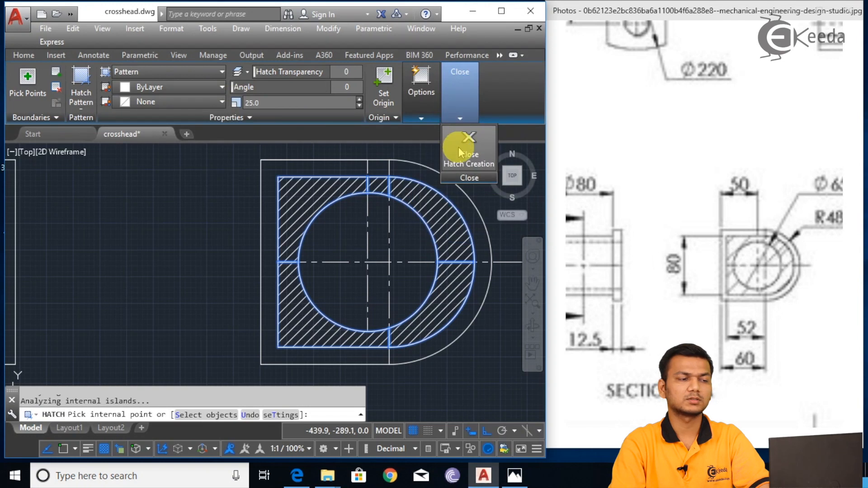
click(460, 152)
scroll(405, 167, down, 2)
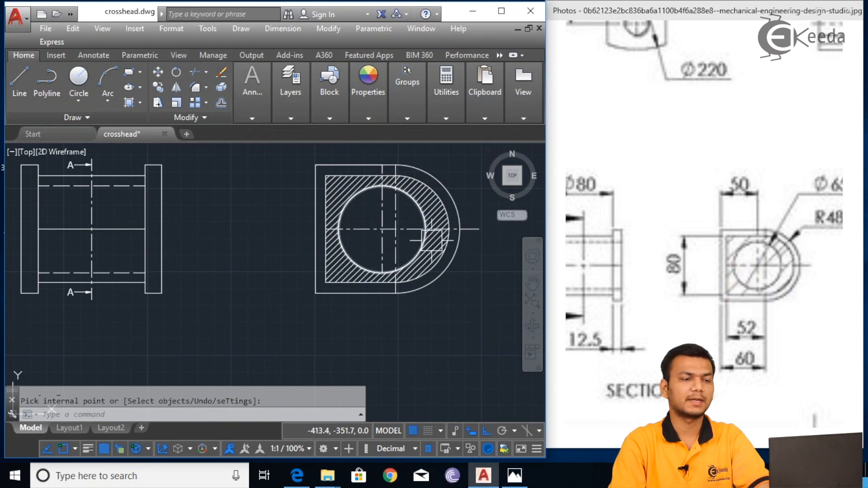
Step: Add a linear dimension for the thickness of the front view's right flange, placed above the flange
scroll(395, 253, down, 2)
middle_drag(387, 257, 327, 268)
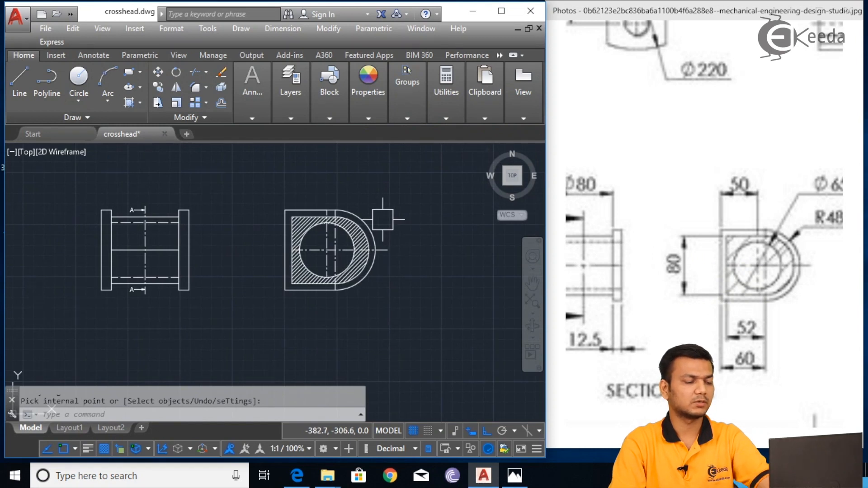
text(li)
key(Return)
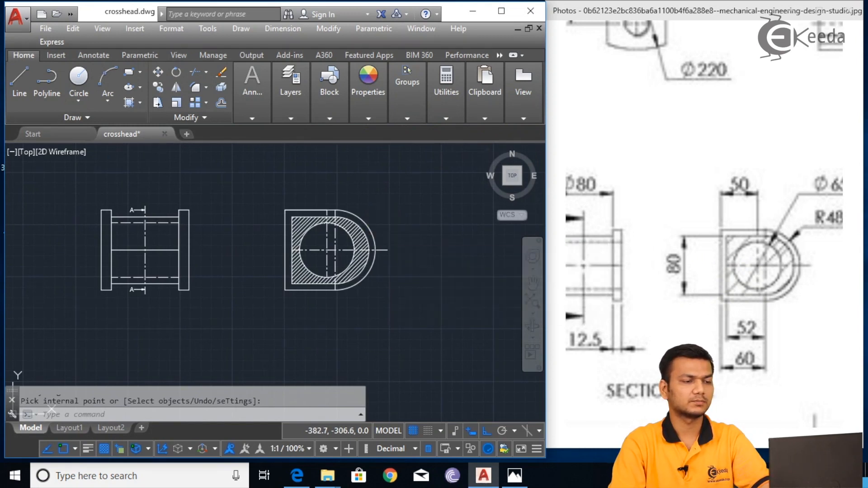
click(189, 210)
click(179, 210)
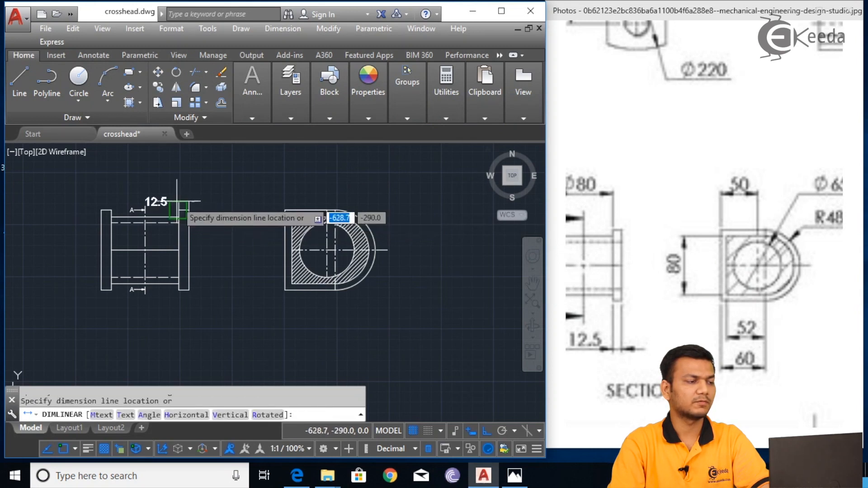
click(190, 182)
Step: Check part 4 in the reference image and add a vertical dimension for the section view's outer height, left of the outline
mouse_move(615, 236)
mouse_down()
mouse_move(669, 221)
mouse_move(675, 199)
mouse_up()
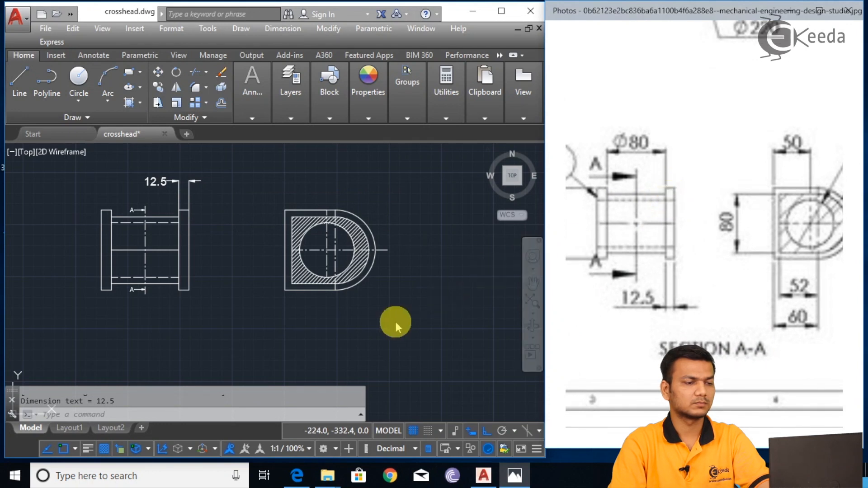
scroll(382, 310, down, 5)
scroll(655, 281, up, 5)
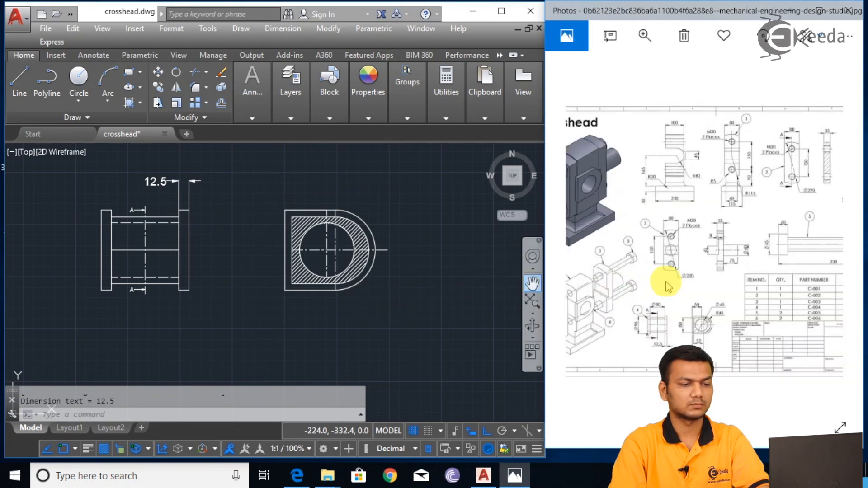
drag(682, 253, 679, 262)
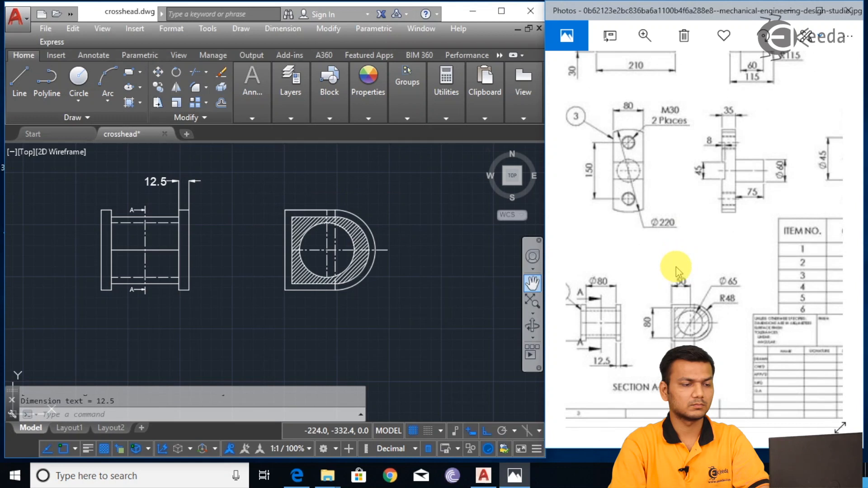
scroll(673, 274, up, 2)
click(441, 261)
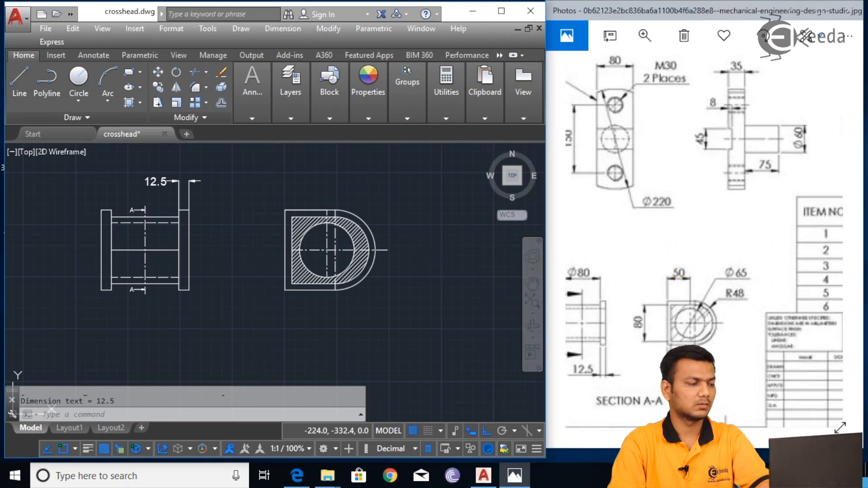
key(Return)
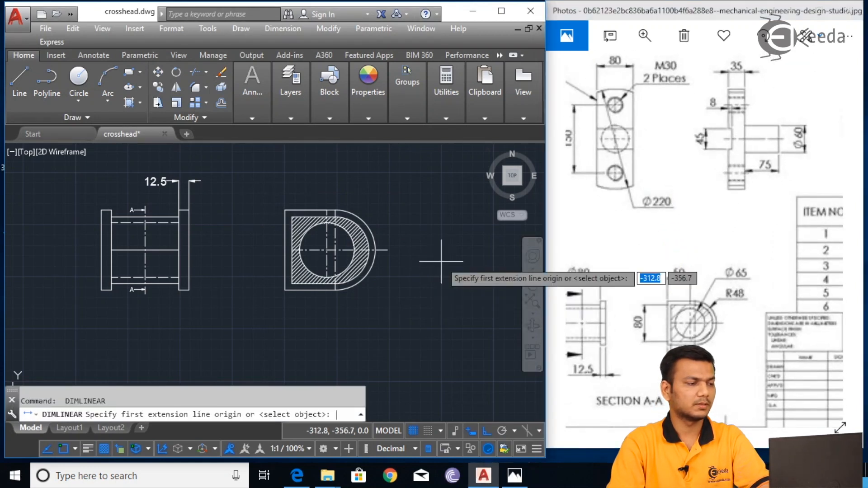
click(285, 209)
click(285, 290)
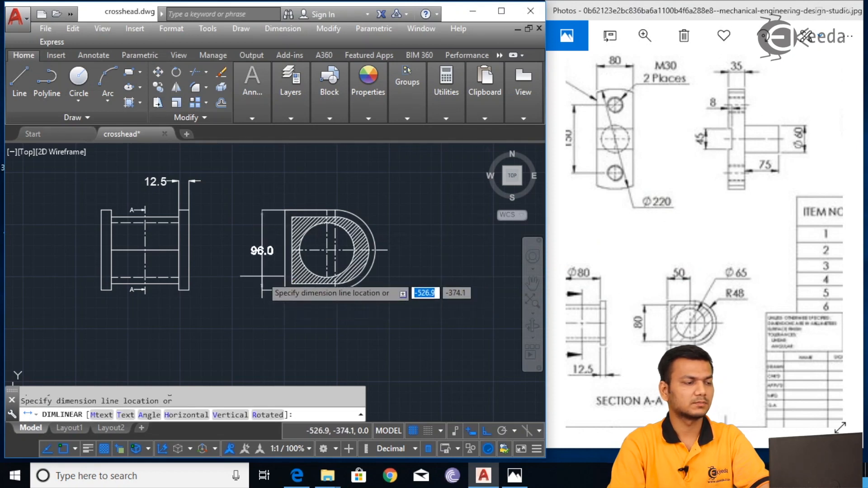
click(261, 275)
Step: Add a vertical linear dimension for the height of the section view's inner hatched outline, placed left of the outer height dimension
key(Return)
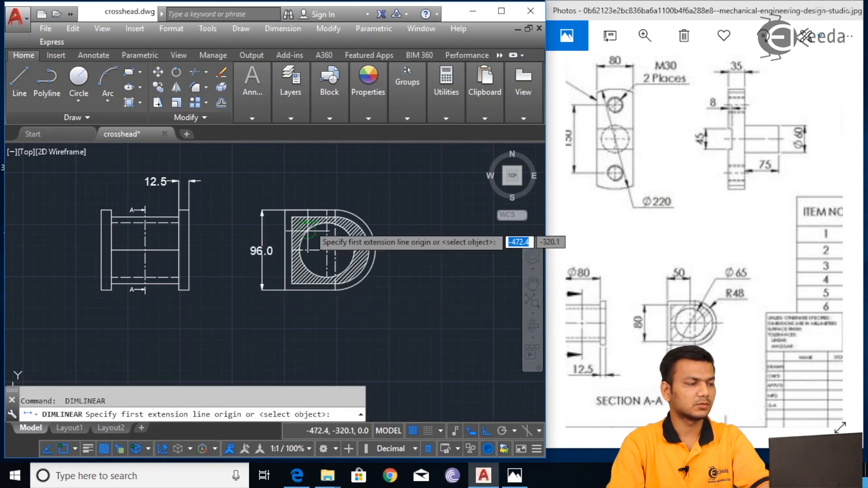
scroll(298, 218, up, 3)
click(265, 204)
middle_drag(265, 303, 290, 234)
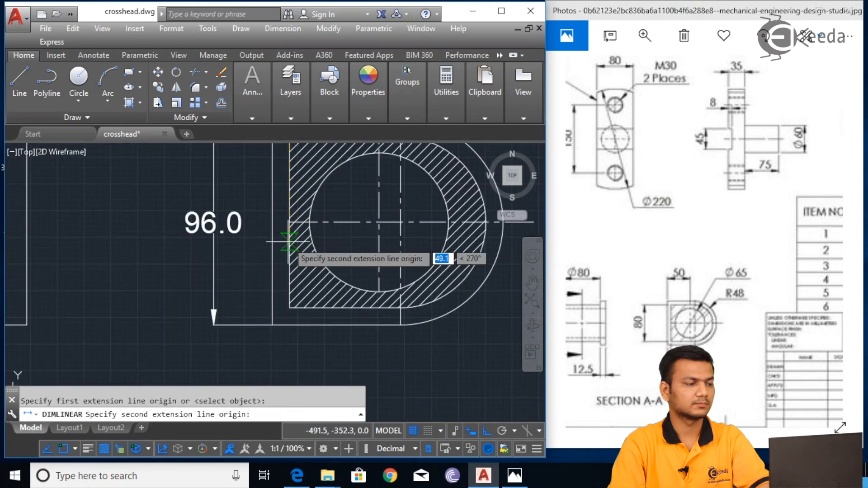
click(289, 309)
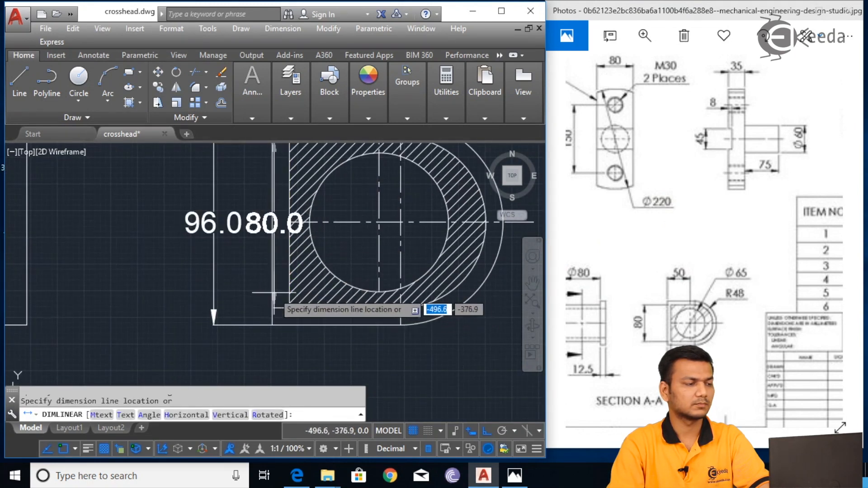
click(150, 280)
scroll(220, 289, down, 2)
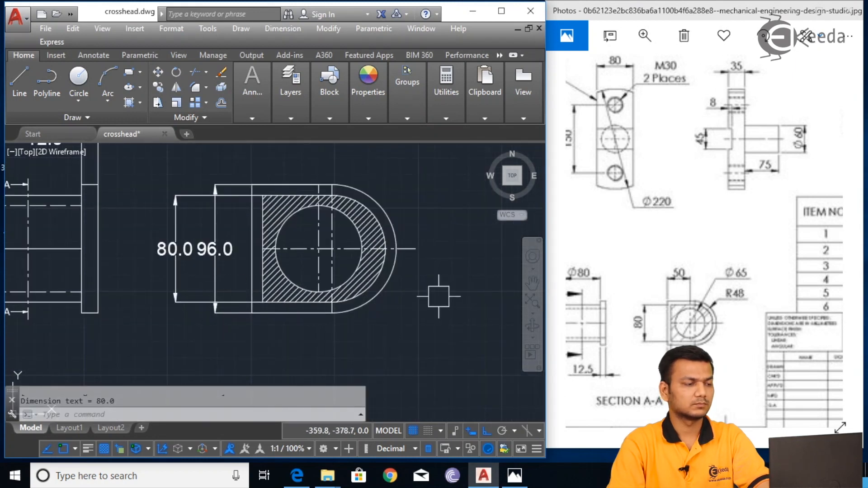
Step: Add a horizontal linear dimension from the hatched outline's left edge to the outer arc's centre line, placed below the section view
key(Return)
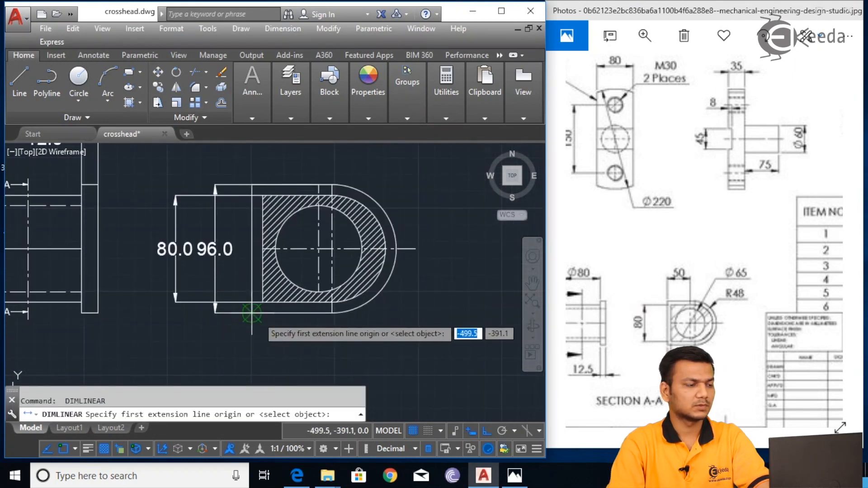
scroll(271, 312, up, 2)
click(256, 297)
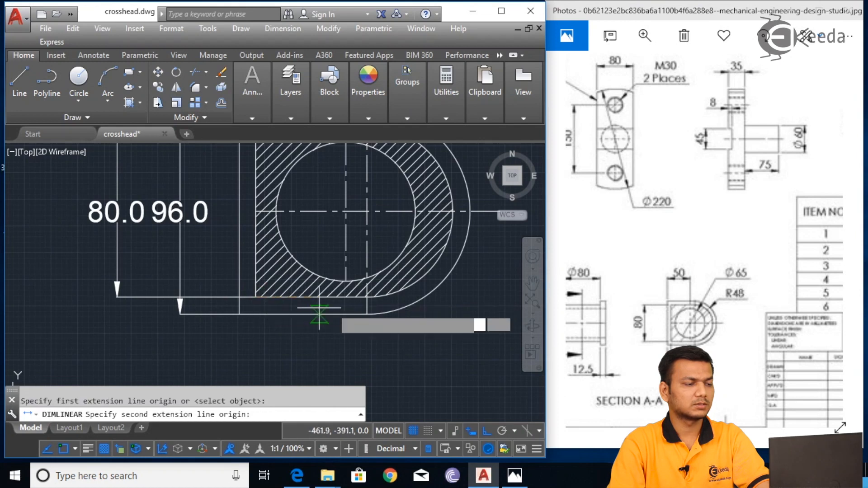
click(357, 316)
click(357, 348)
Step: Add a horizontal linear dimension from the section view's outer left edge to the outer arc's centre line, placed below the previous dimension
key(Return)
click(238, 296)
click(366, 296)
middle_drag(351, 321, 358, 238)
click(368, 312)
Step: Add a horizontal linear dimension from the section view's outer left edge to the hole's vertical centre line, placed above the outline
key(Return)
middle_drag(403, 270, 415, 392)
middle_drag(329, 237, 319, 309)
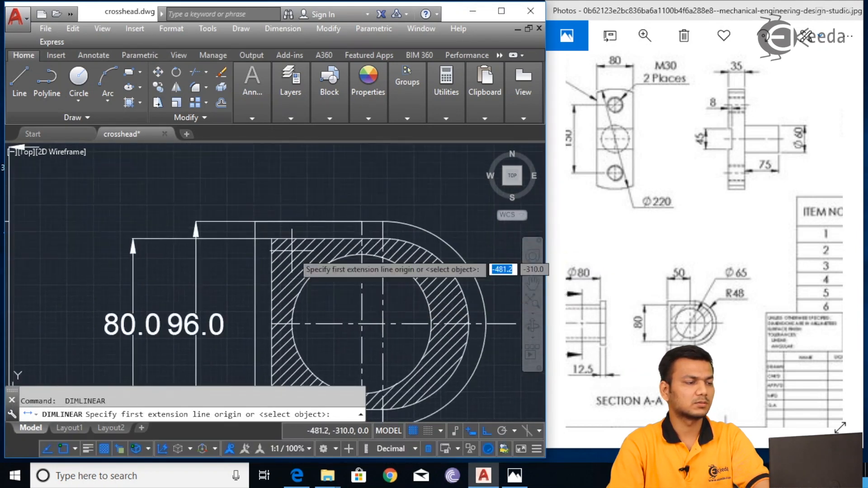
click(255, 221)
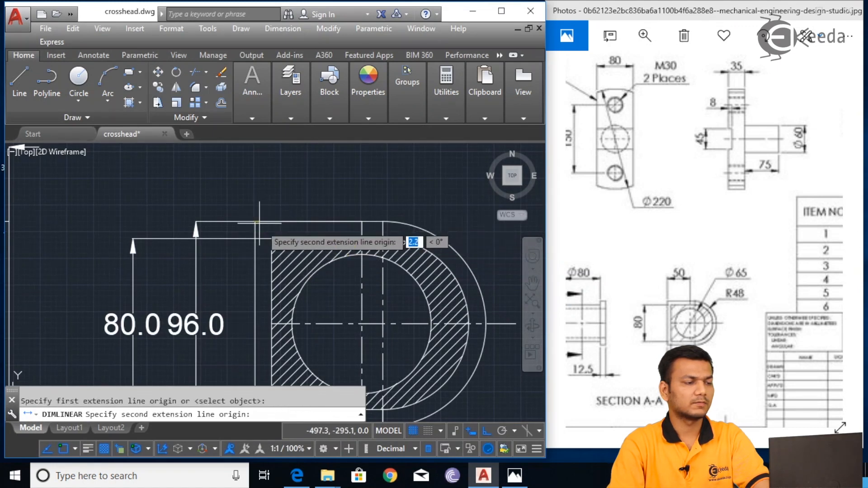
click(372, 222)
click(352, 183)
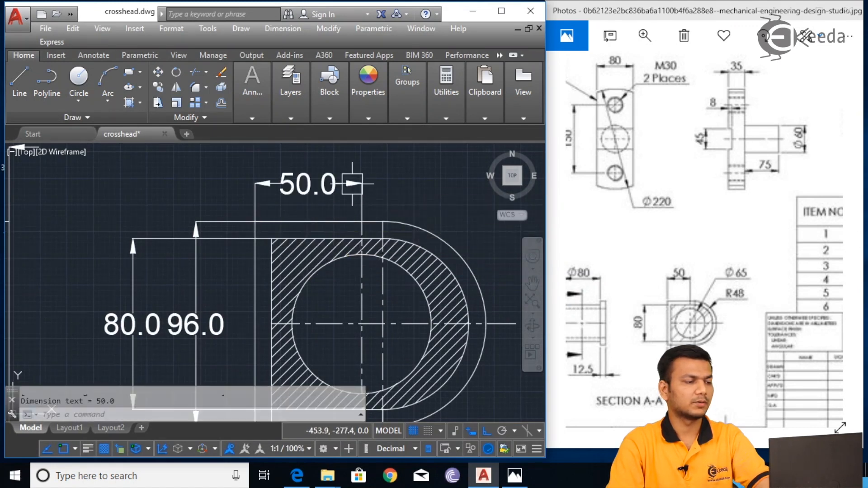
Step: Delete the extra line overlapping the outer outline's top edge between the left edge and the hole's centre line
click(310, 221)
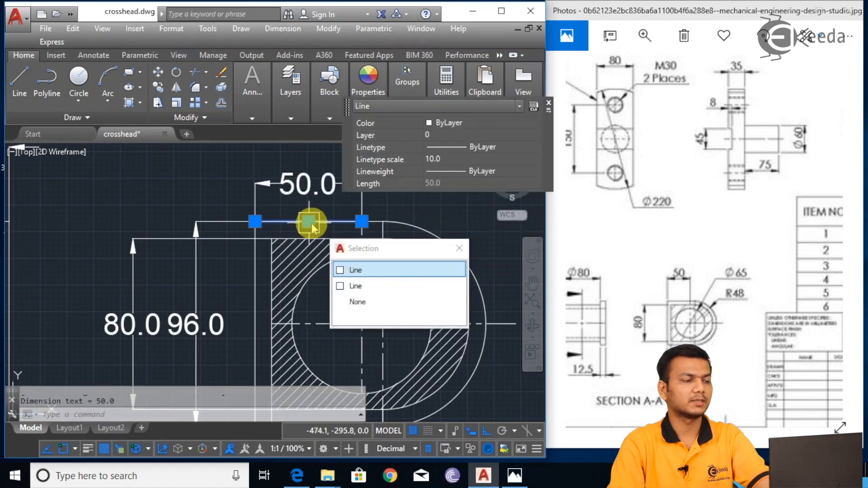
click(358, 270)
key(Delete)
Step: Add a radius dimension to the section view's outer arc, with its text placed outside the arc to the right
scroll(389, 239, down, 2)
middle_drag(431, 268, 377, 244)
text(DIM)
text(RAD)
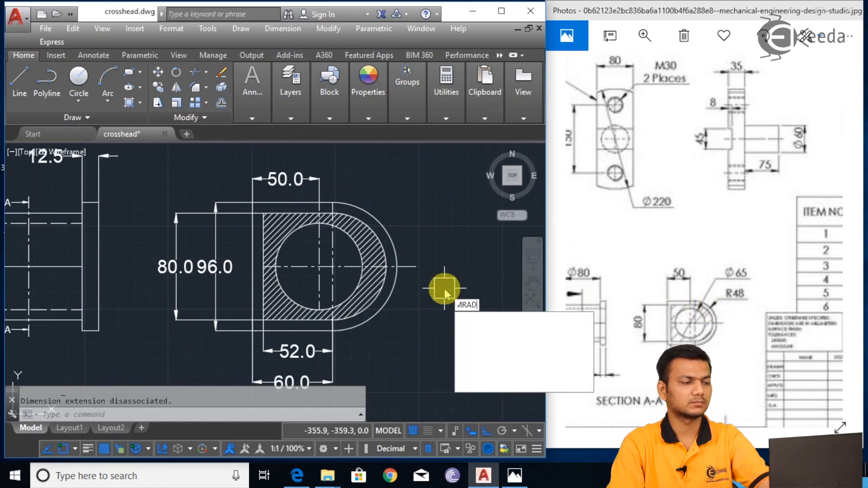
key(Return)
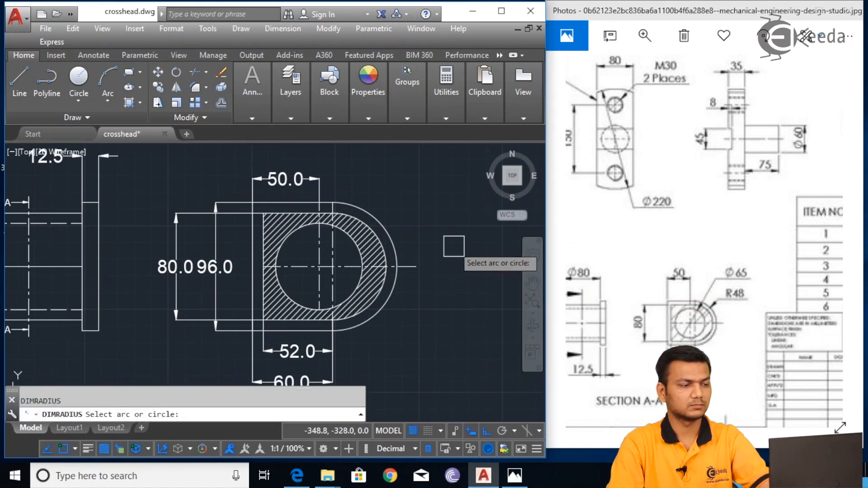
scroll(457, 246, up, 2)
click(360, 245)
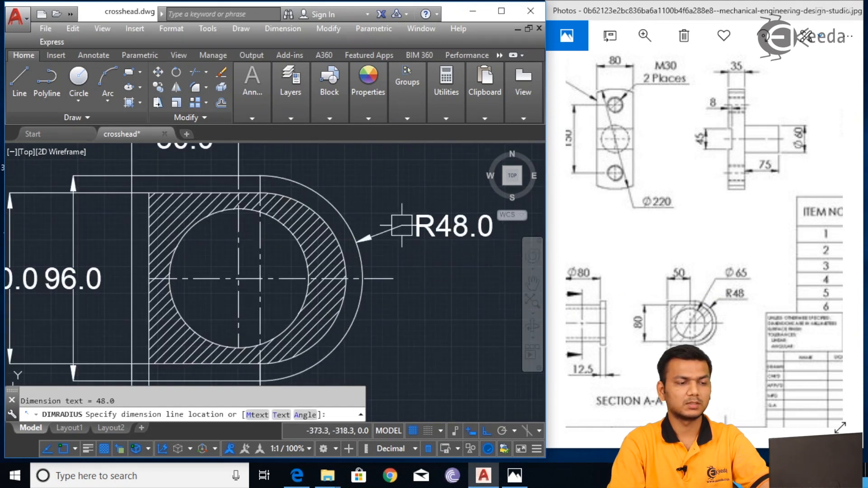
click(402, 225)
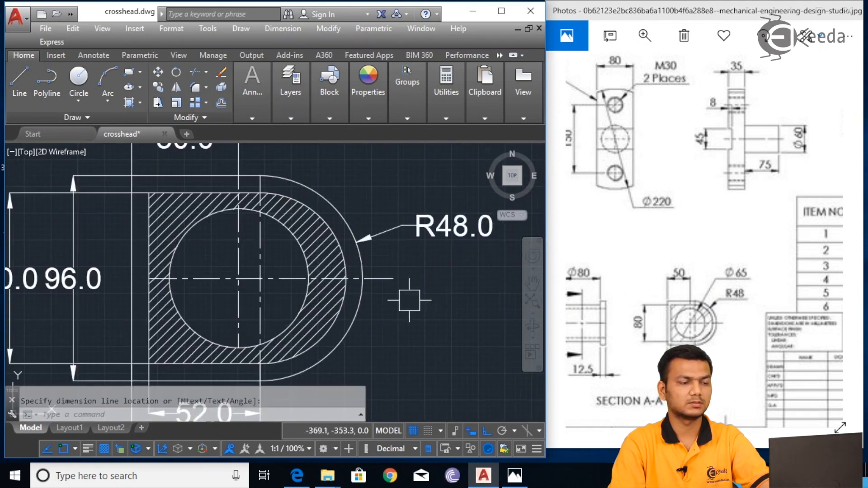
Step: Check part 4's hole in the reference image and add a diameter dimension to the section view's circle, placed above the radius dimension
scroll(713, 294, up, 3)
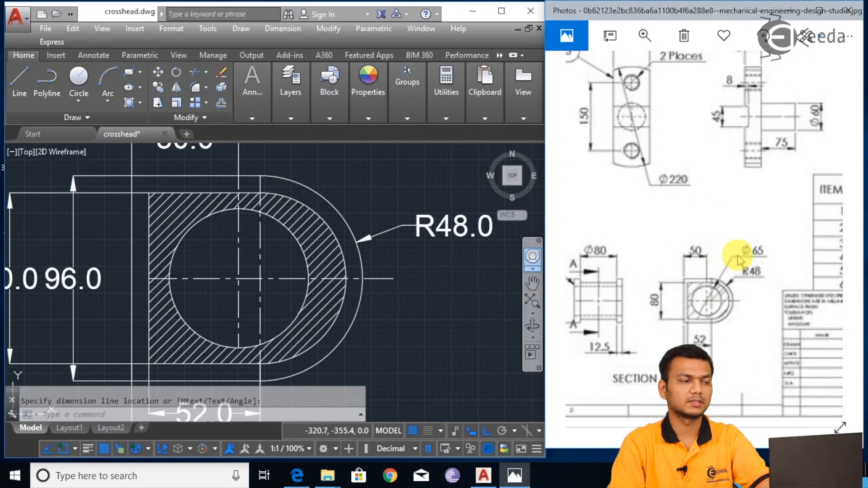
text(d)
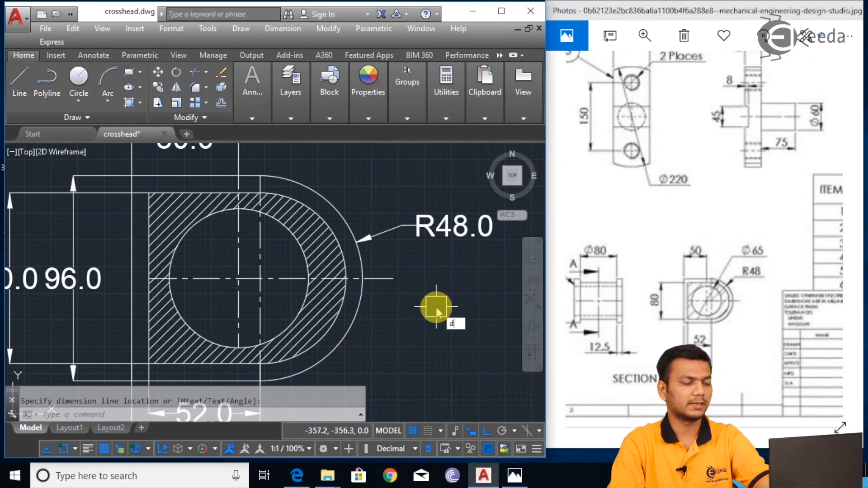
text(im)
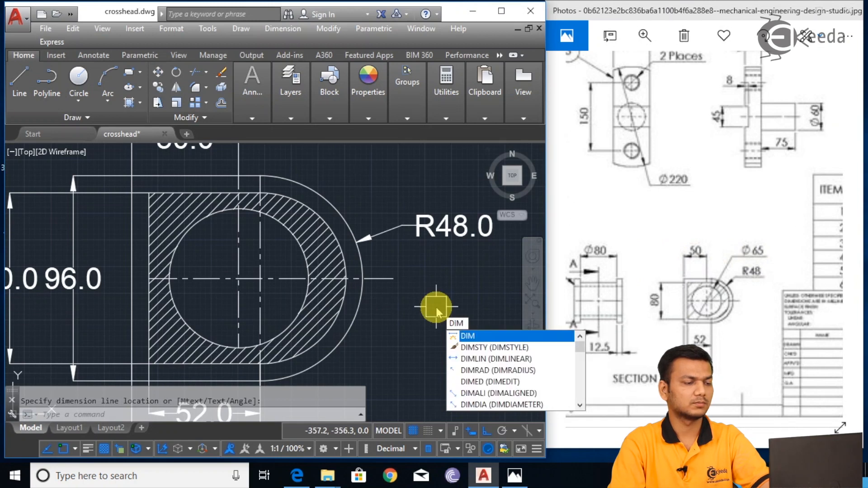
text(dia)
key(Return)
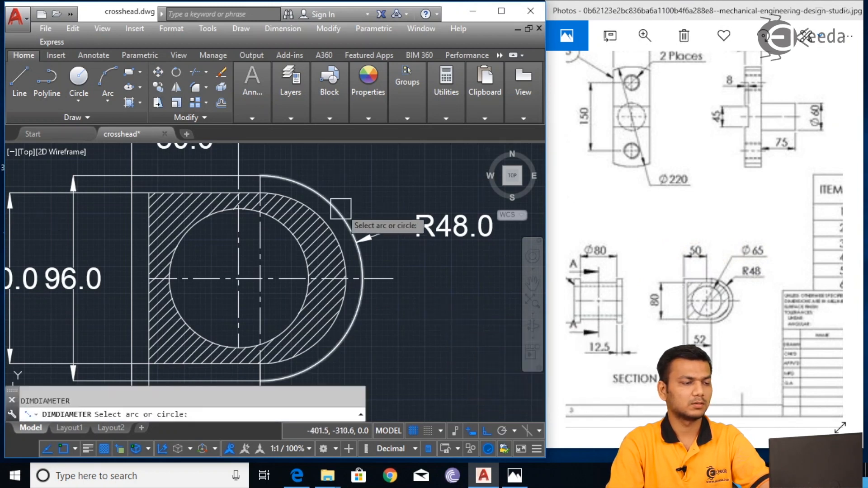
scroll(345, 206, up, 2)
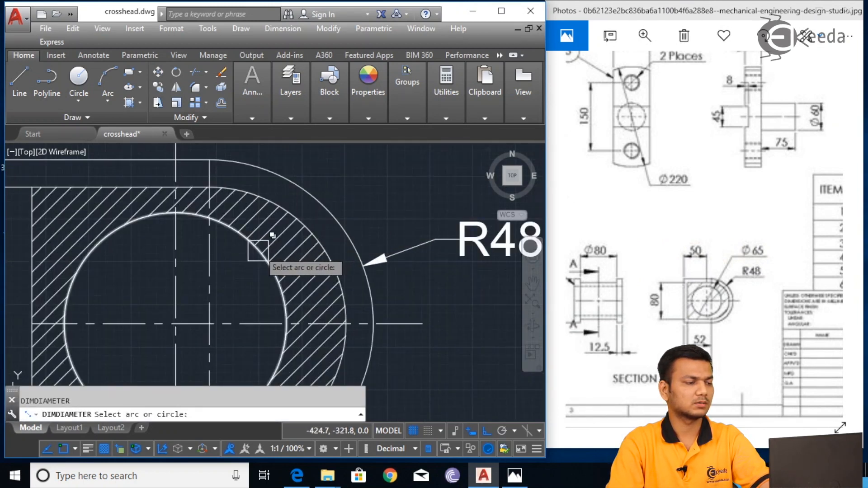
click(271, 267)
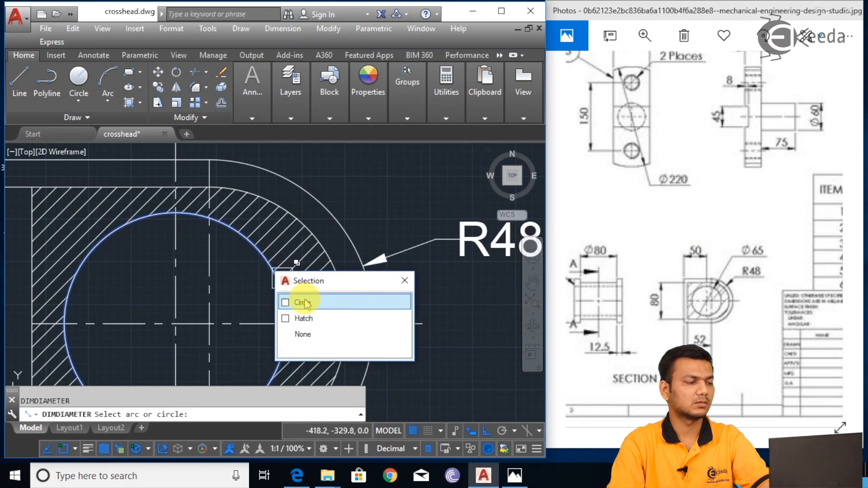
click(333, 308)
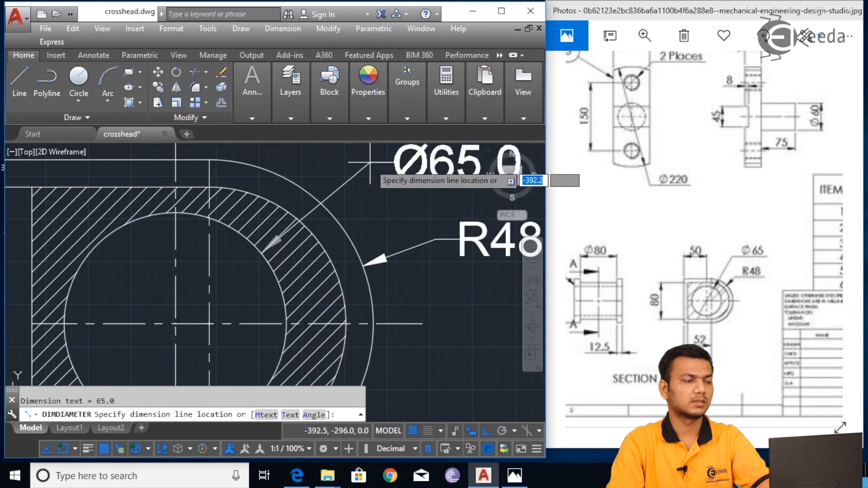
scroll(330, 198, down, 2)
middle_drag(331, 198, 252, 223)
click(332, 181)
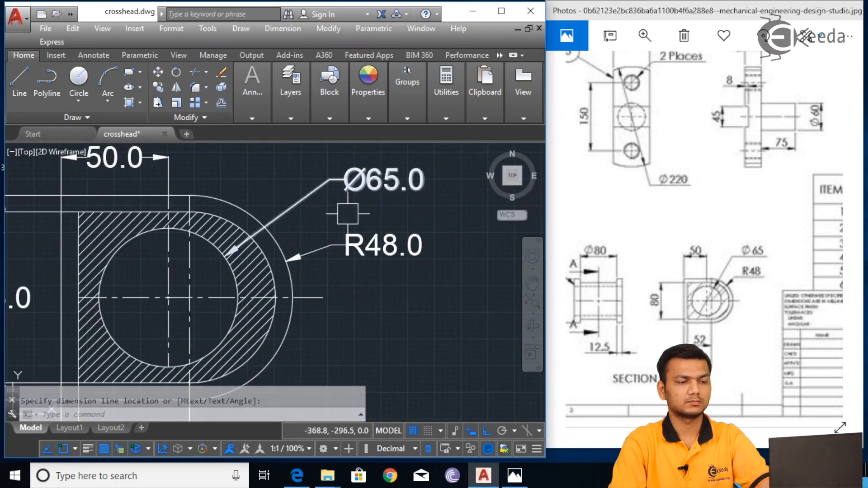
Step: Add a horizontal linear dimension for the front view's body length between the two flanges, placed above the body below the flange thickness dimension
scroll(364, 264, down, 4)
drag(658, 287, 683, 250)
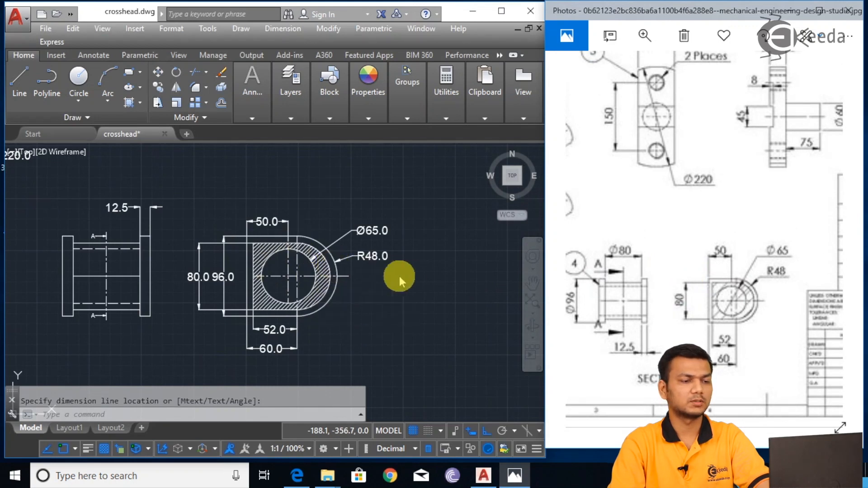
click(177, 281)
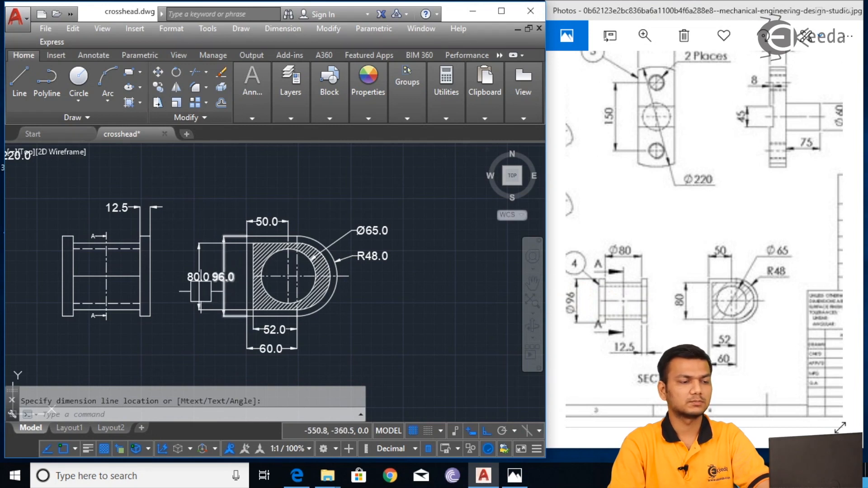
middle_drag(177, 304, 247, 296)
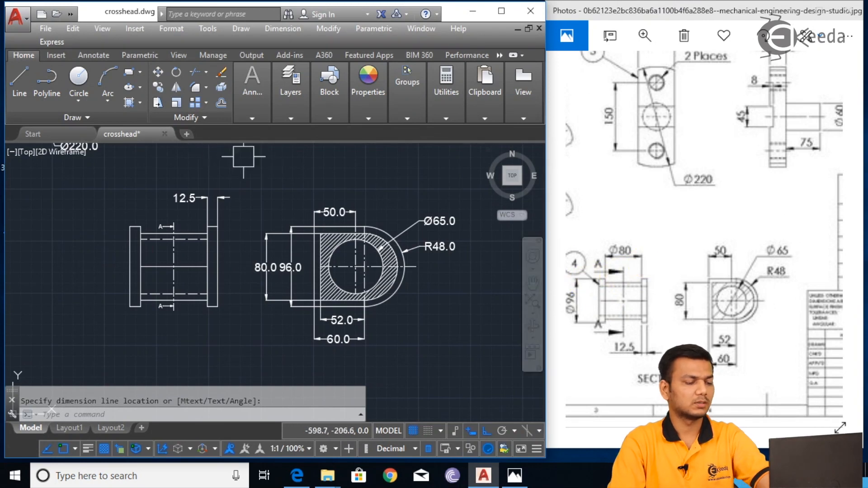
text(dimli)
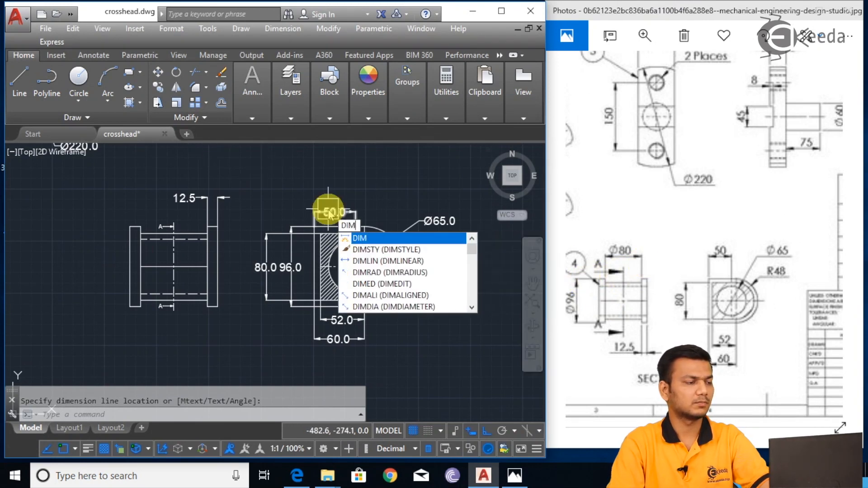
key(Return)
scroll(142, 221, up, 2)
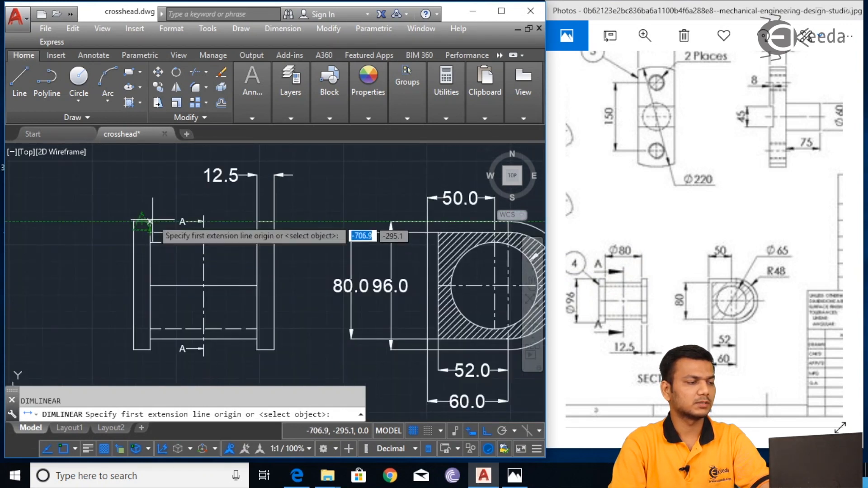
click(142, 222)
click(257, 233)
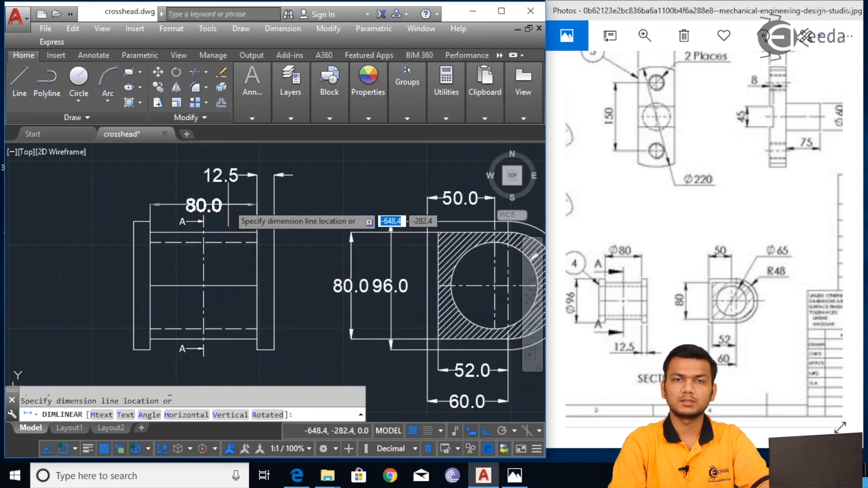
click(351, 286)
scroll(394, 269, down, 2)
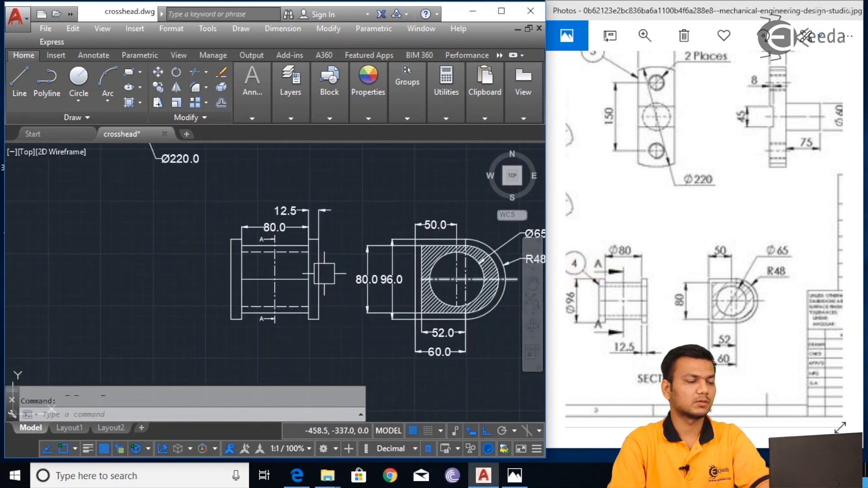
Step: Modify the Standard multileader style to use Block content with the Circle source block, and close the style manager
scroll(330, 265, up, 2)
middle_drag(355, 247, 246, 267)
text(s)
key(Return)
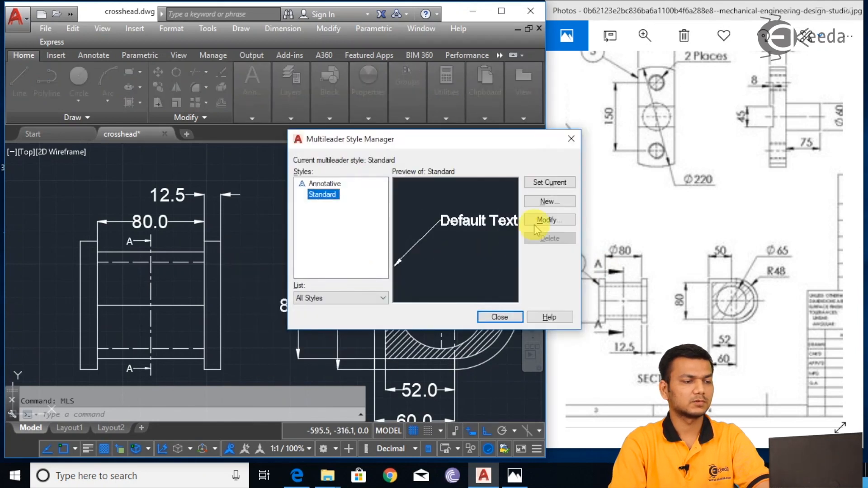
click(540, 222)
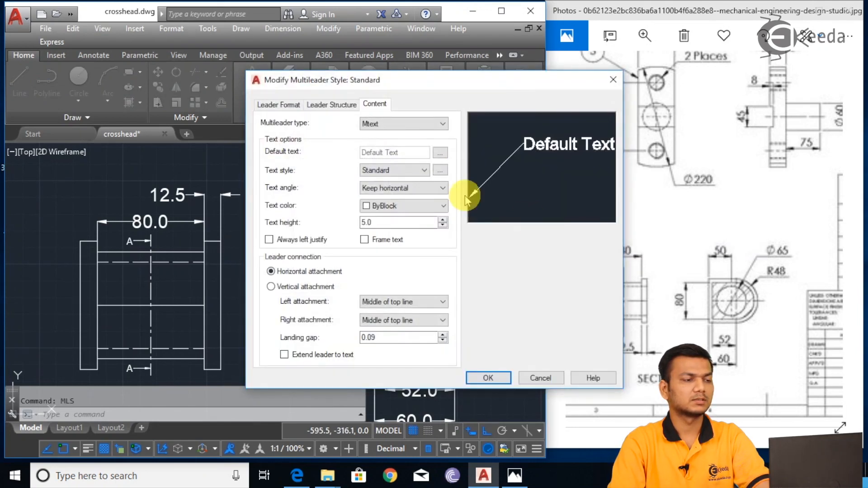
click(404, 125)
click(399, 144)
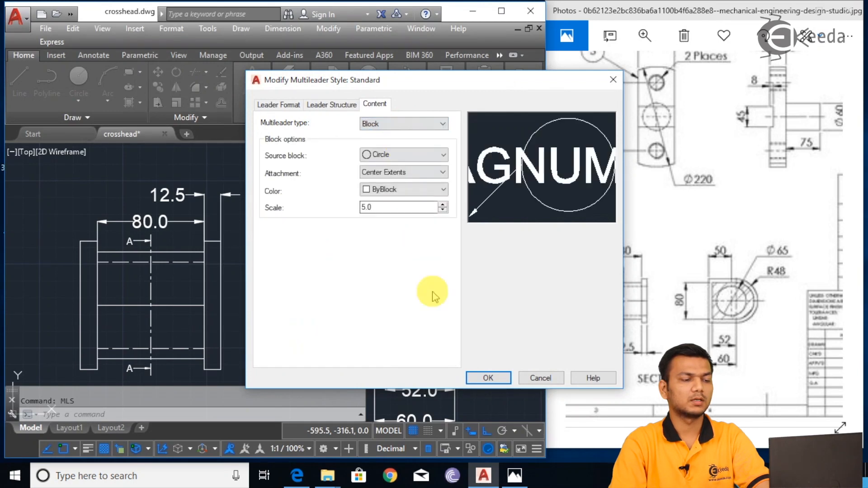
click(487, 377)
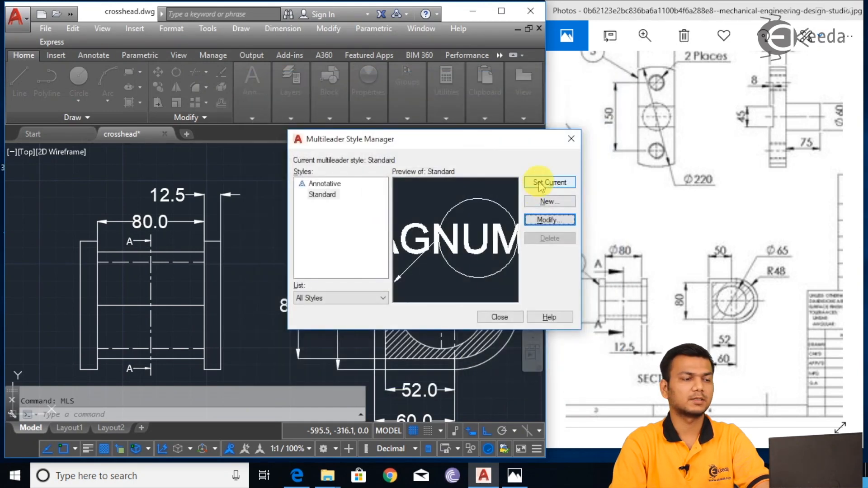
click(499, 317)
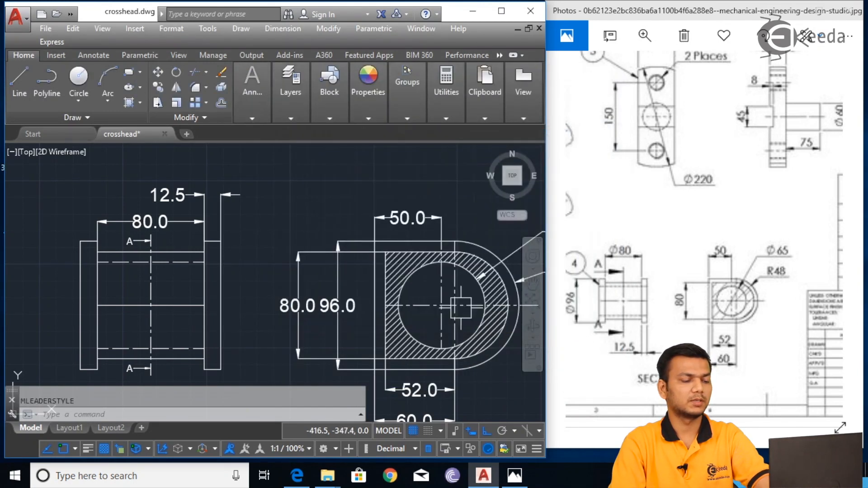
Step: Add a multileader with circle tag number 4, pointing at the upper outer corner of the front view's left flange, with ortho mode off
text(mle)
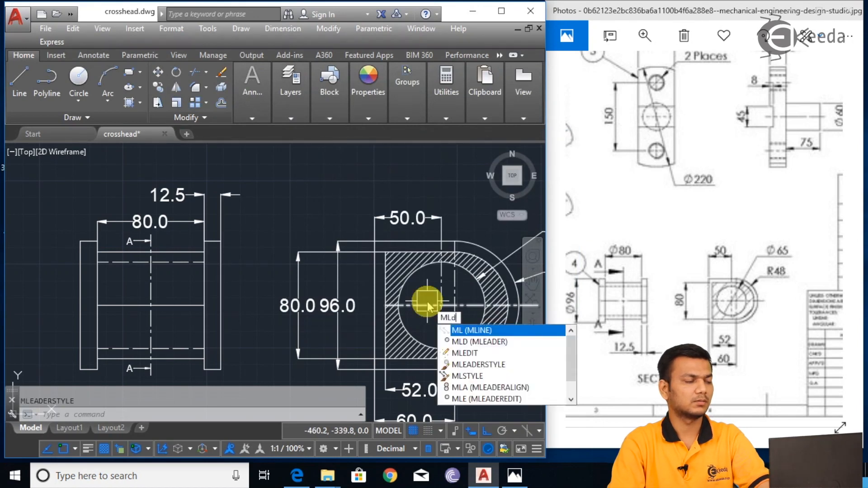
key(Return)
middle_drag(311, 252, 366, 258)
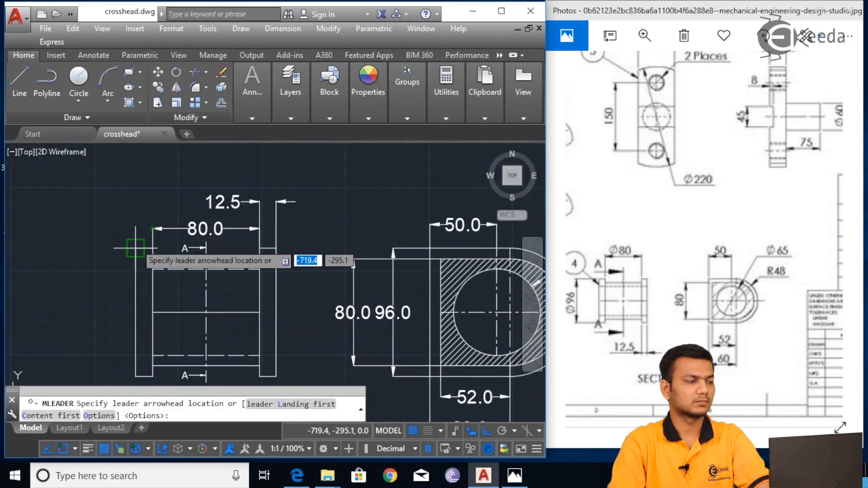
click(135, 248)
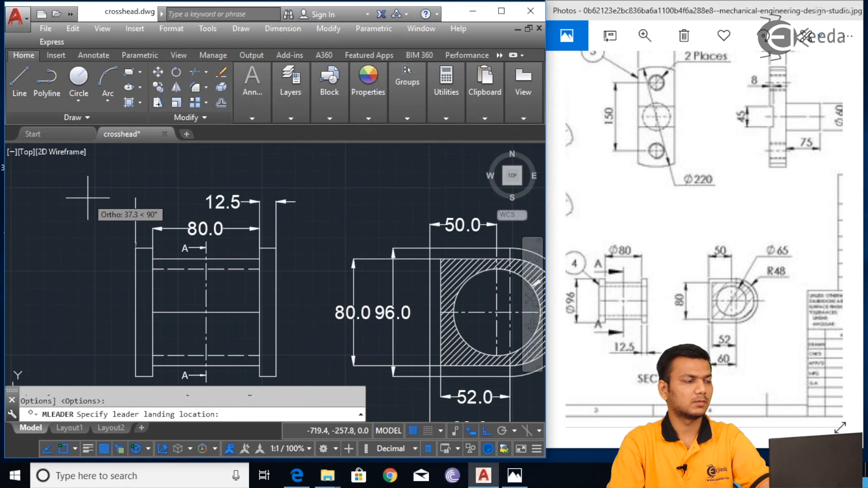
key(F8)
click(91, 199)
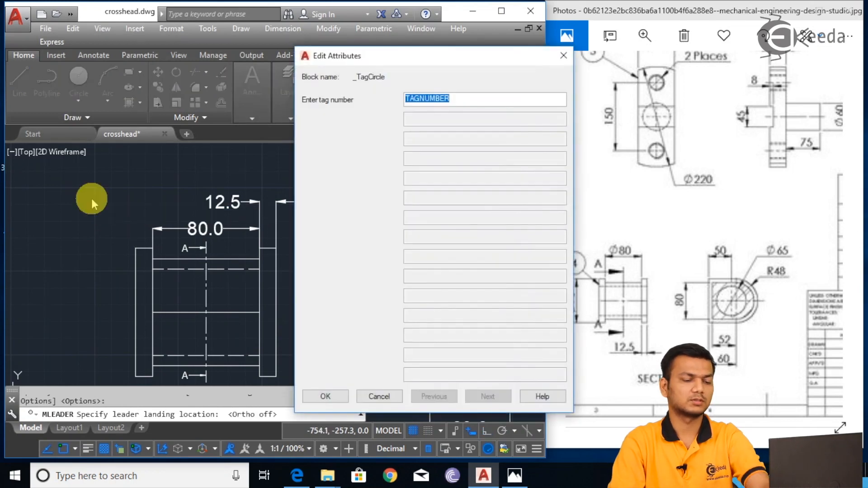
text(4)
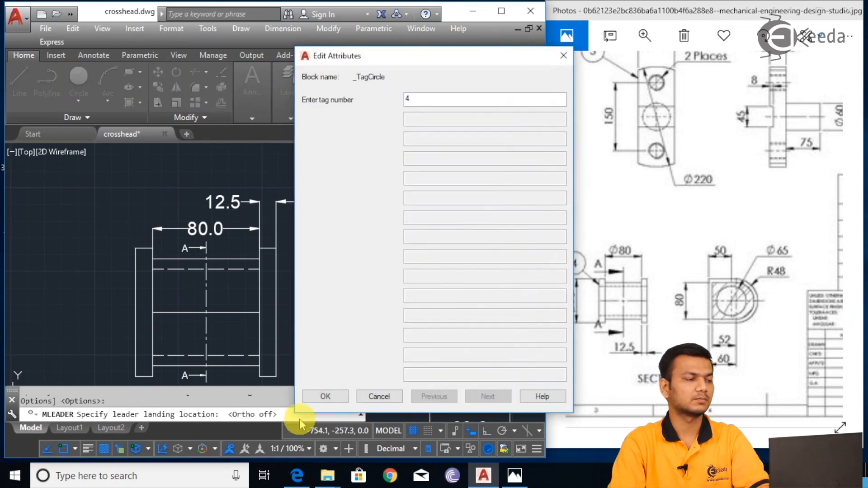
click(318, 398)
scroll(184, 228, down, 3)
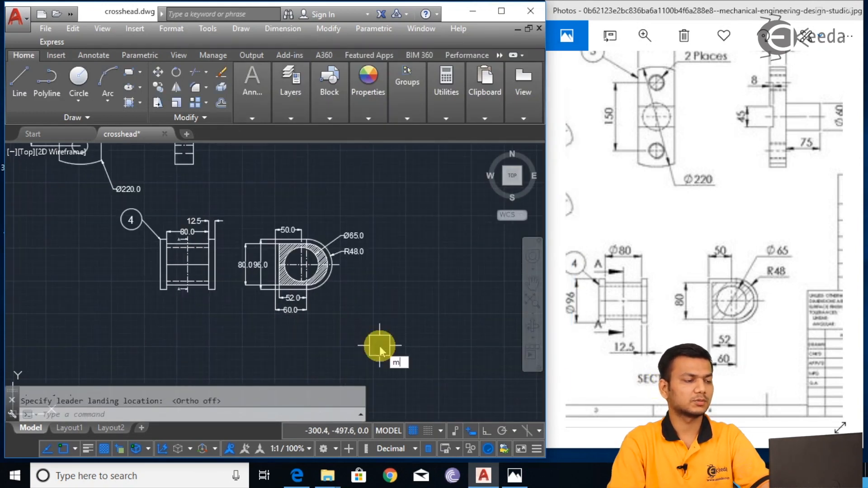
text(mt)
key(Return)
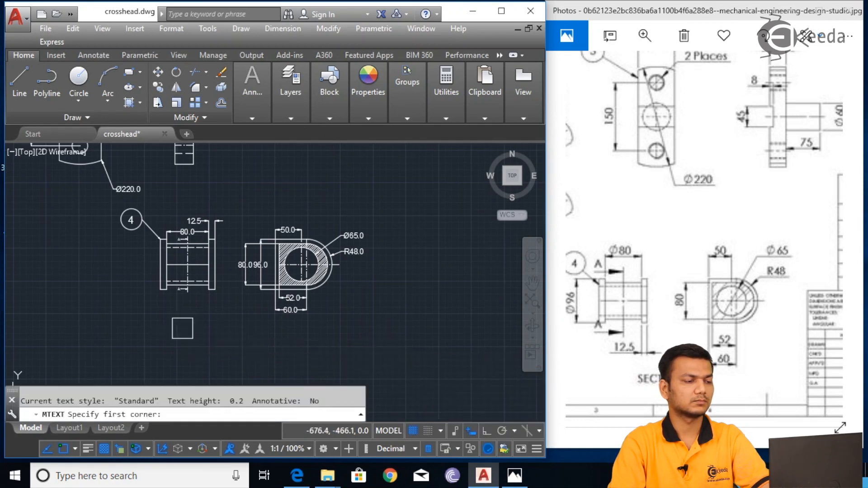
click(184, 329)
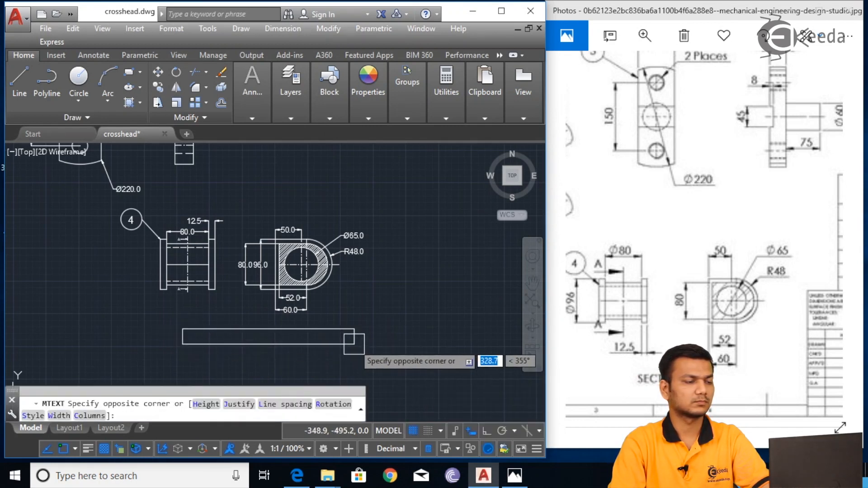
click(345, 343)
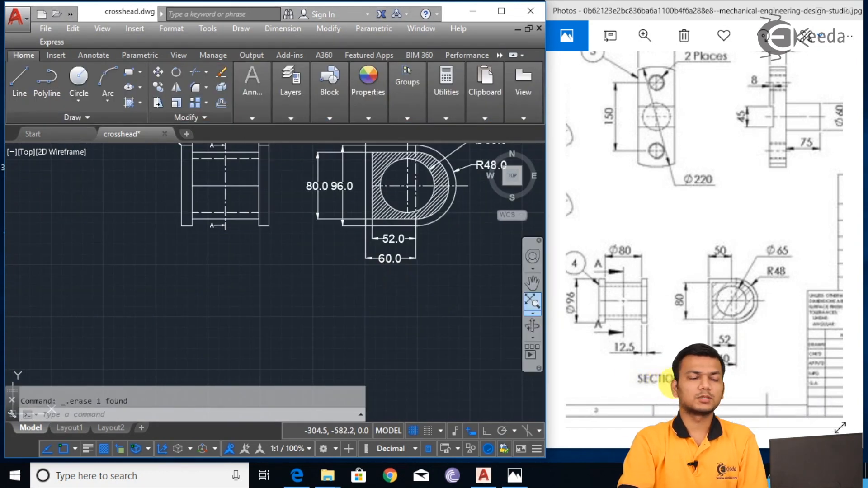
Step: Add the multiline text "SECTION A-A" below part 4's views, set its text height to 10, and close the text editor
click(285, 307)
text(MT)
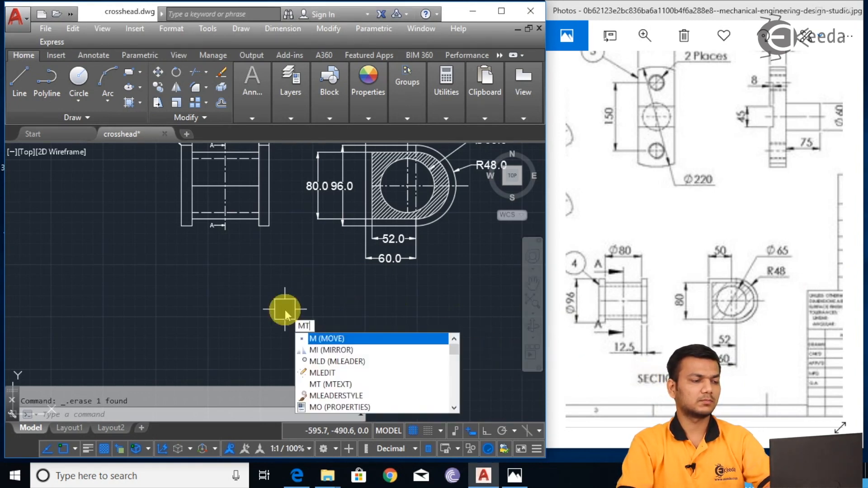
key(Return)
click(241, 279)
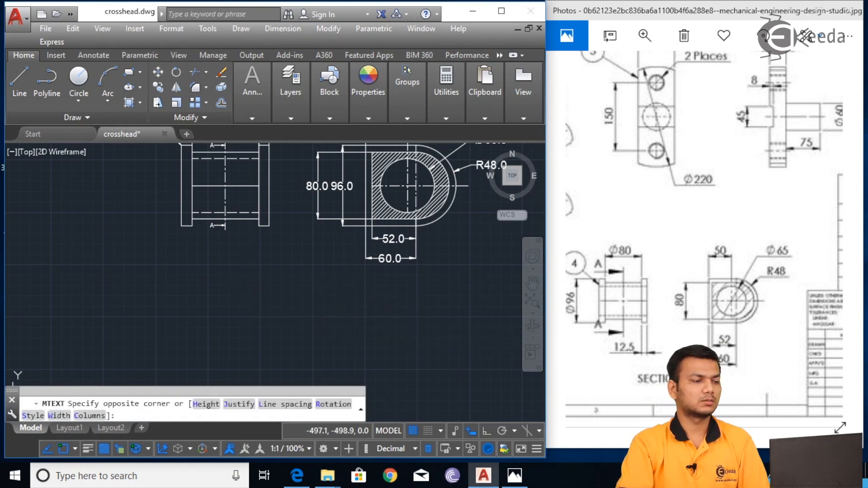
click(368, 317)
text(SECTI)
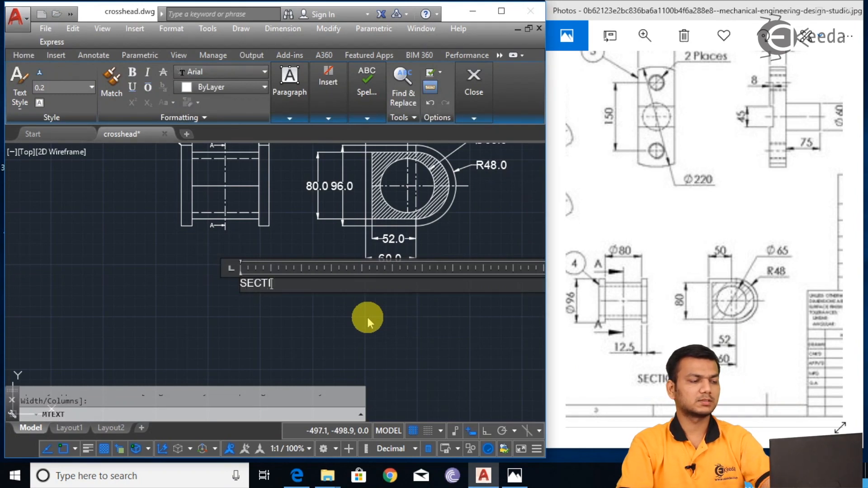
text(ON )
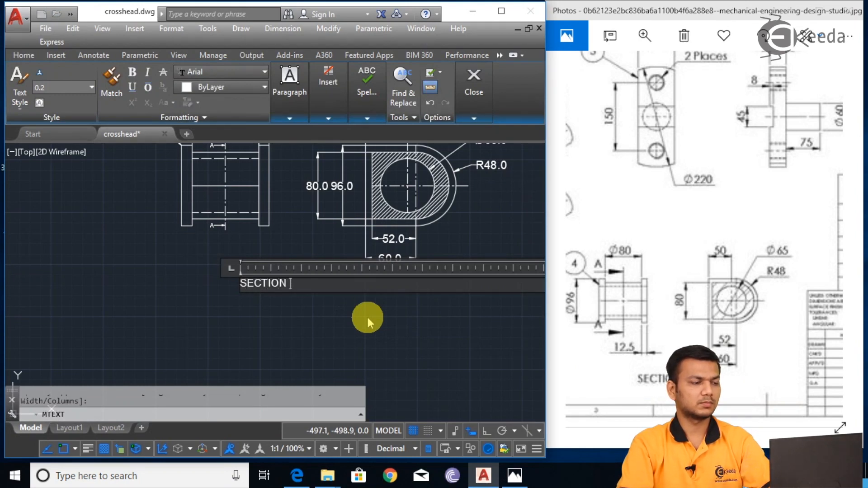
text(A-A)
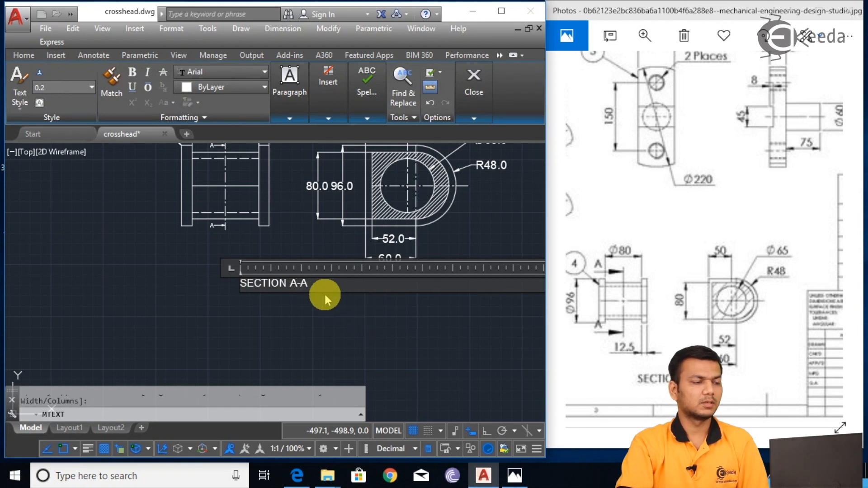
drag(309, 283, 233, 295)
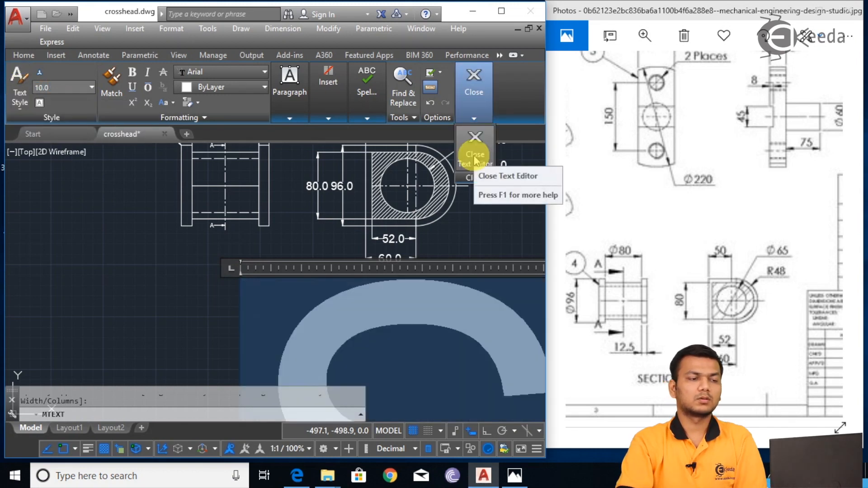
click(474, 157)
Step: Move the SECTION A-A label to the right so it sits centred below the section view's 60 mm dimension
scroll(434, 277, down, 3)
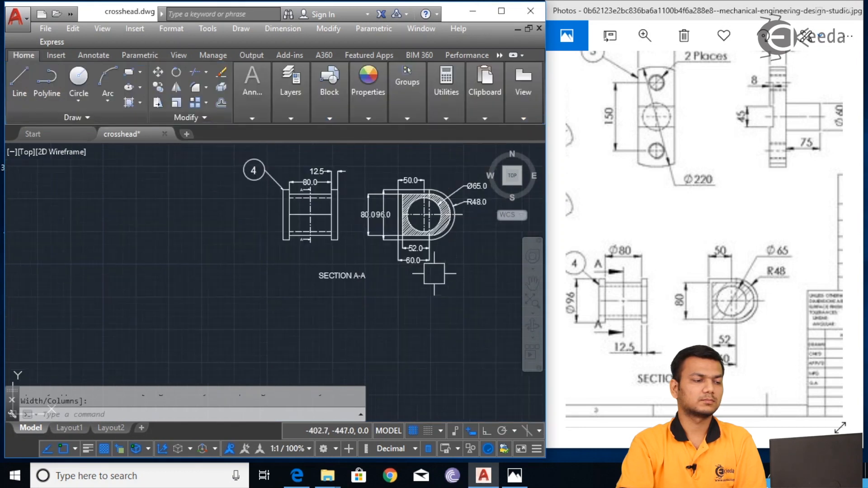
scroll(384, 277, up, 3)
middle_drag(383, 276, 324, 281)
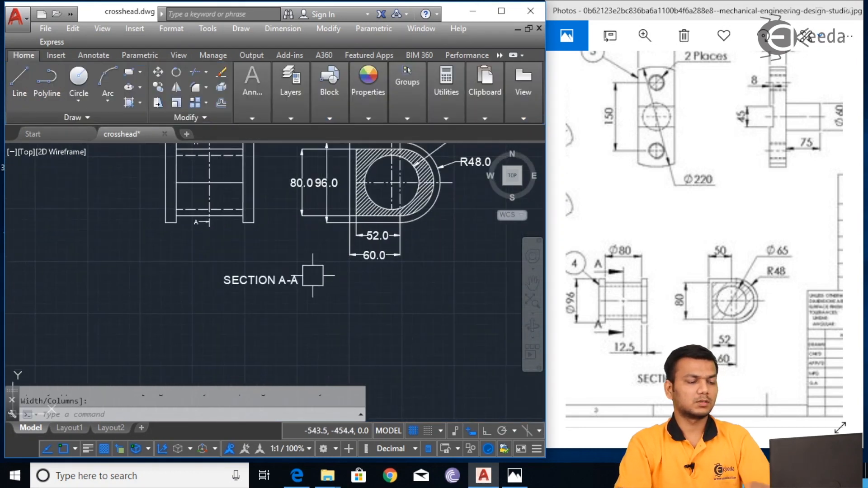
key(Return)
click(291, 280)
key(Return)
click(241, 256)
click(361, 259)
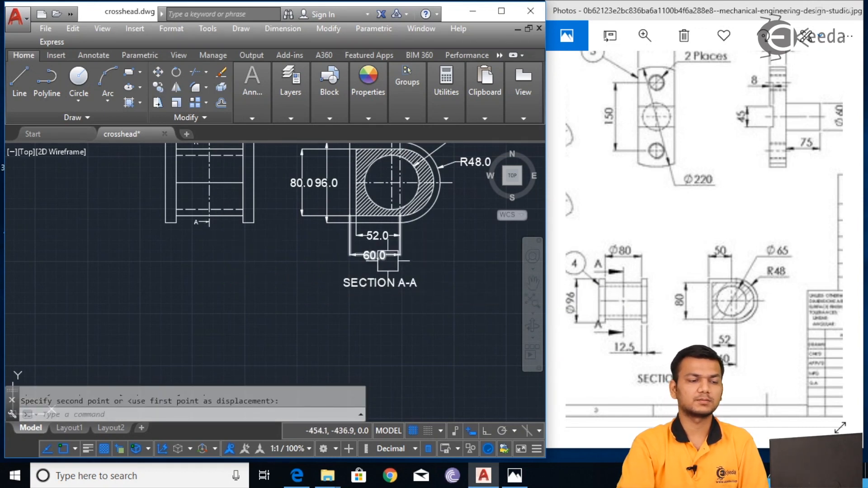
scroll(284, 282, down, 2)
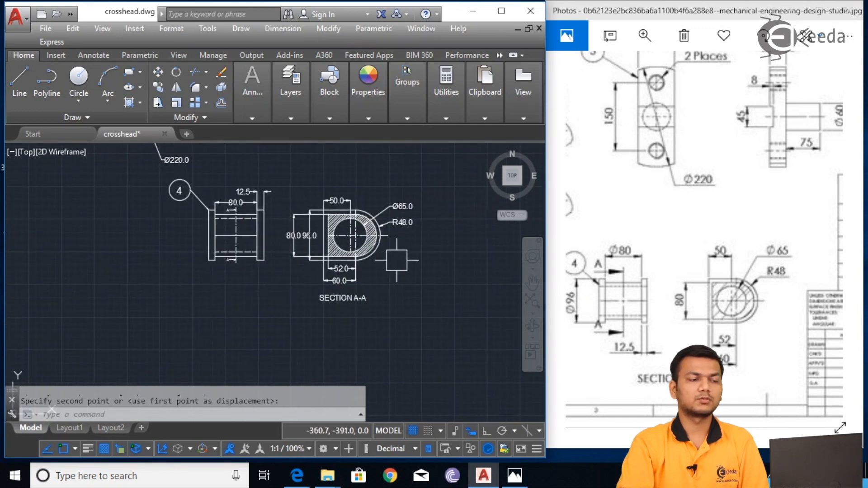
Step: Look over the drawn parts and examine the parts list table and its columns in the reference image
middle_drag(433, 192, 394, 247)
scroll(390, 215, down, 2)
middle_drag(374, 210, 320, 250)
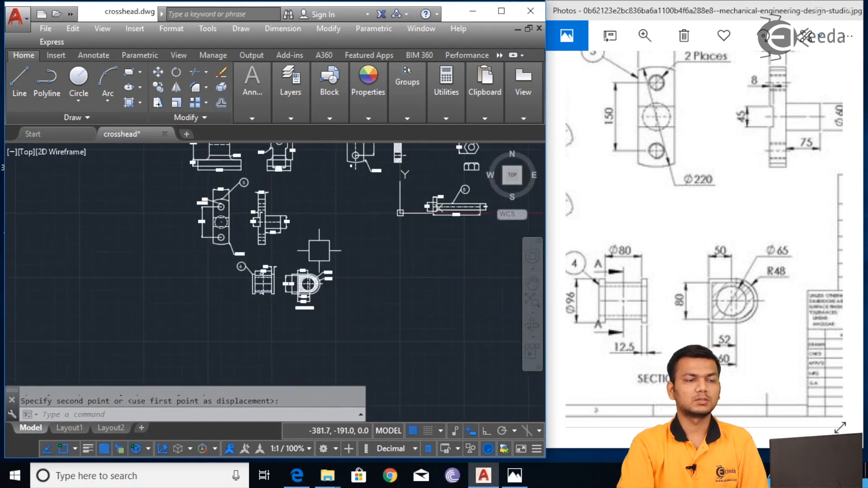
scroll(319, 250, up, 1)
click(679, 183)
scroll(678, 186, down, 3)
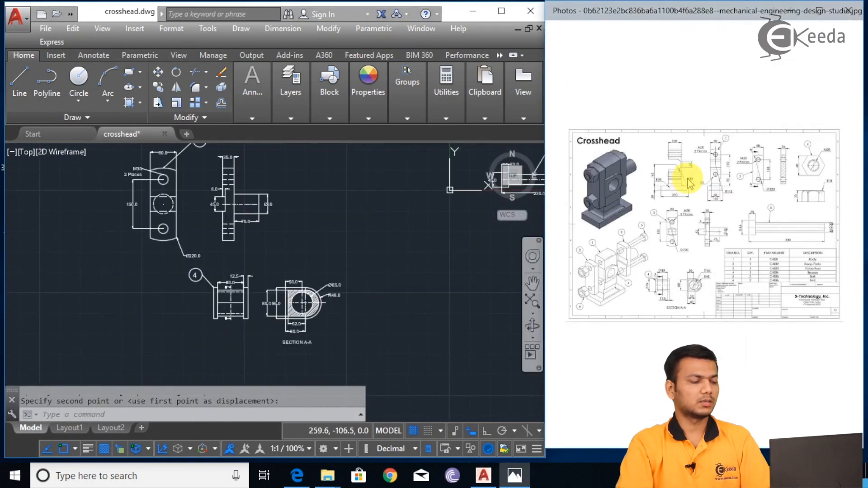
scroll(769, 171, up, 1)
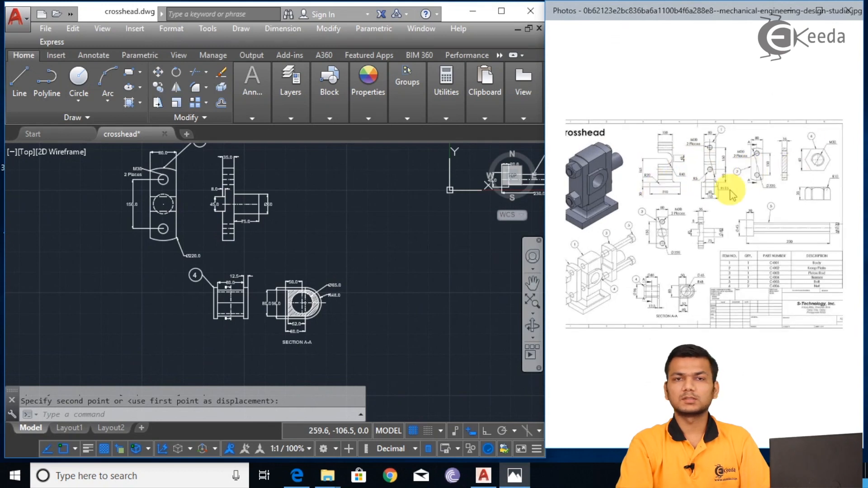
scroll(737, 188, up, 1)
scroll(663, 244, up, 1)
scroll(659, 247, up, 1)
scroll(660, 271, up, 1)
mouse_move(649, 277)
mouse_down()
mouse_move(681, 256)
mouse_move(688, 208)
mouse_move(701, 212)
mouse_move(659, 172)
mouse_up()
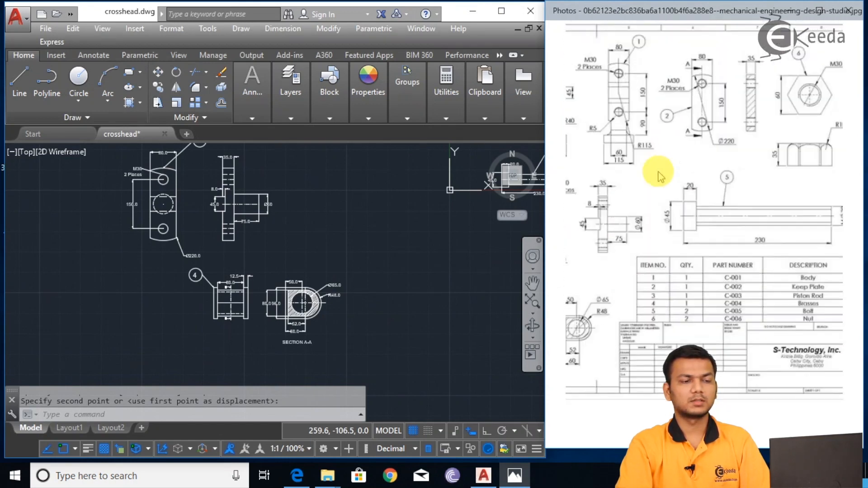
scroll(745, 291, up, 1)
scroll(745, 291, up, 2)
drag(738, 290, 703, 231)
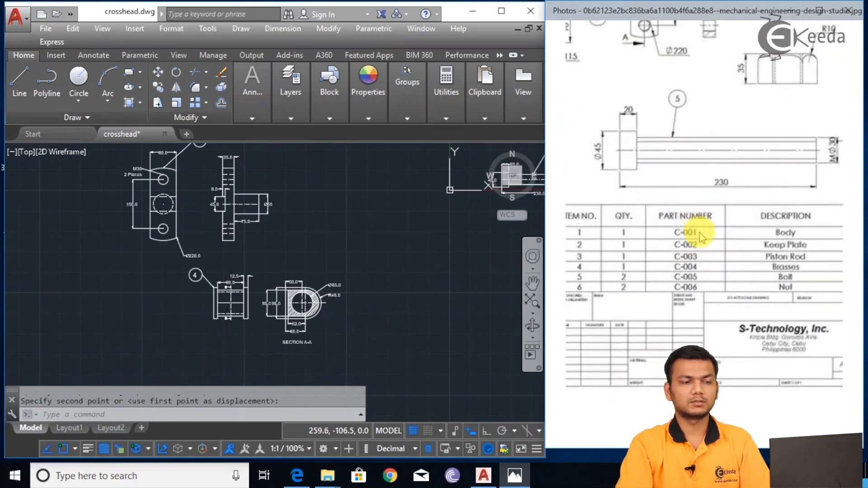
drag(642, 255, 677, 217)
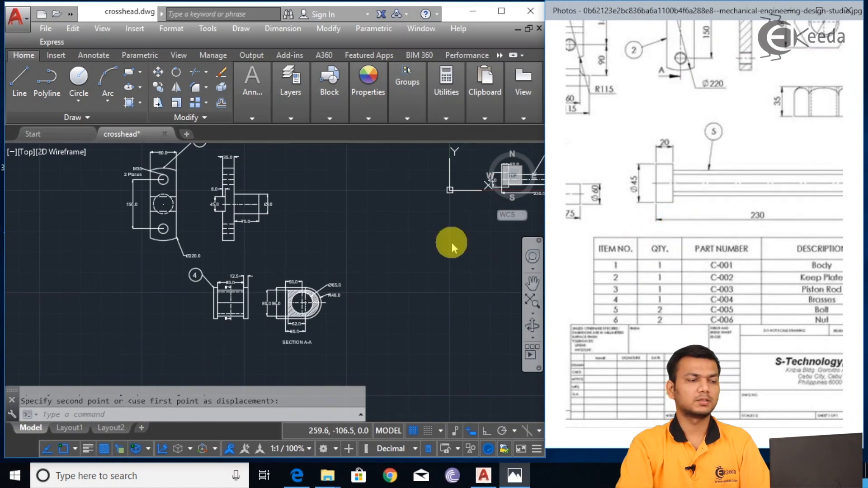
Step: Define an attribute with tag ITEM.NO and text height 10, and place it in the empty area below part 5
click(421, 244)
middle_drag(438, 265, 315, 225)
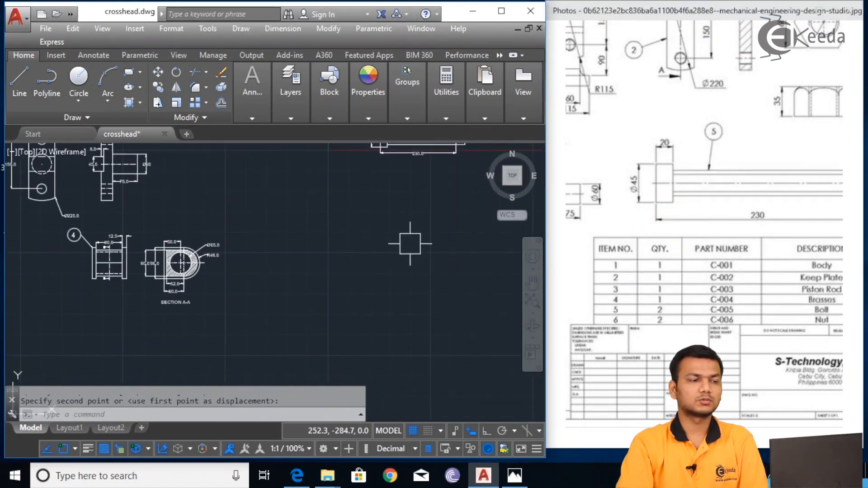
scroll(381, 256, down, 2)
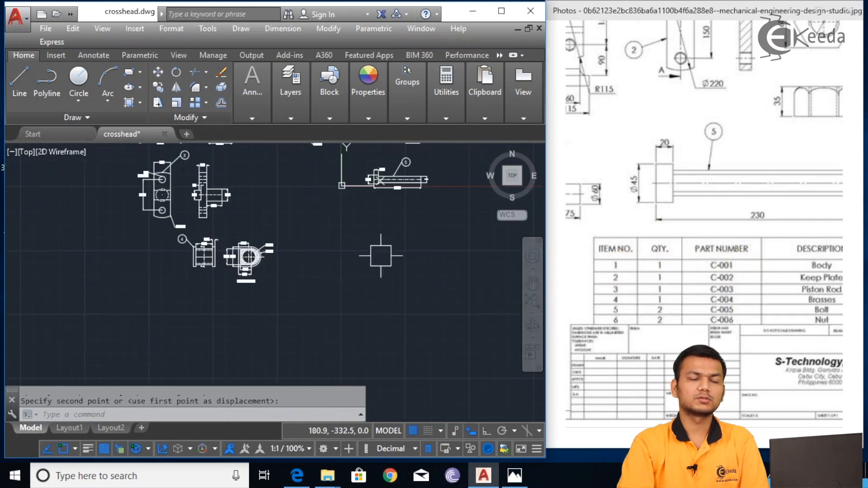
mouse_move(403, 261)
middle_down()
mouse_move(352, 252)
mouse_move(295, 217)
middle_up()
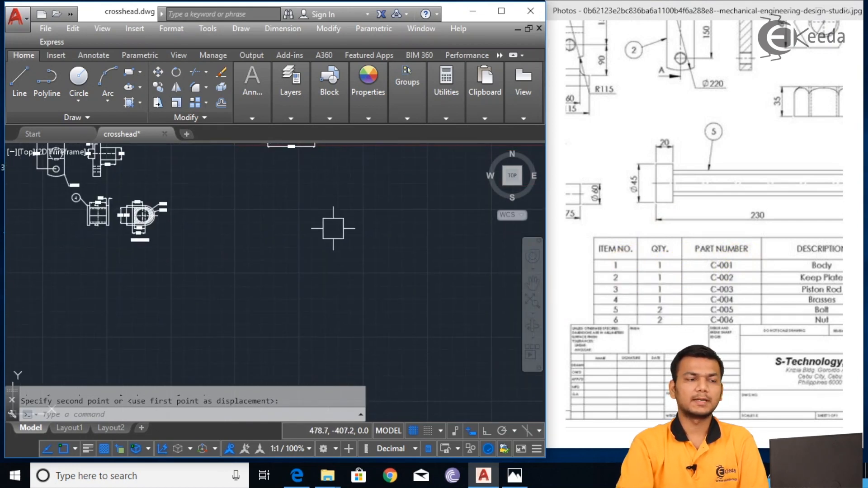
middle_drag(393, 228, 311, 241)
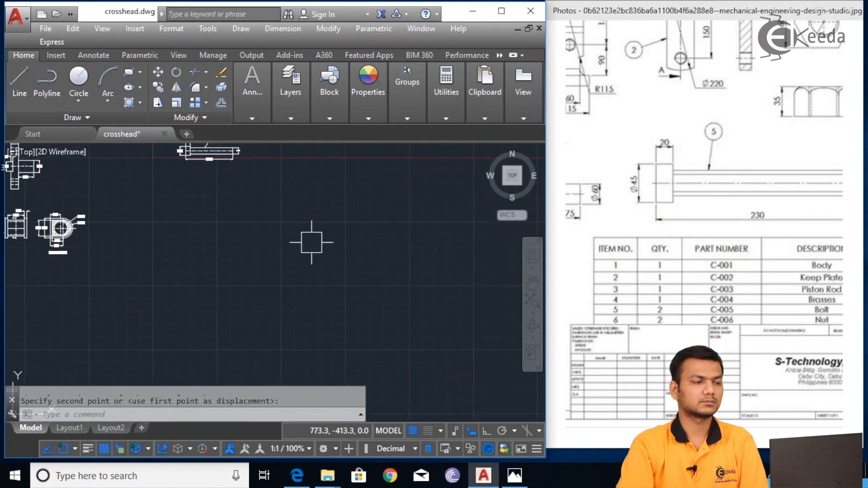
scroll(300, 239, down, 1)
scroll(279, 231, down, 1)
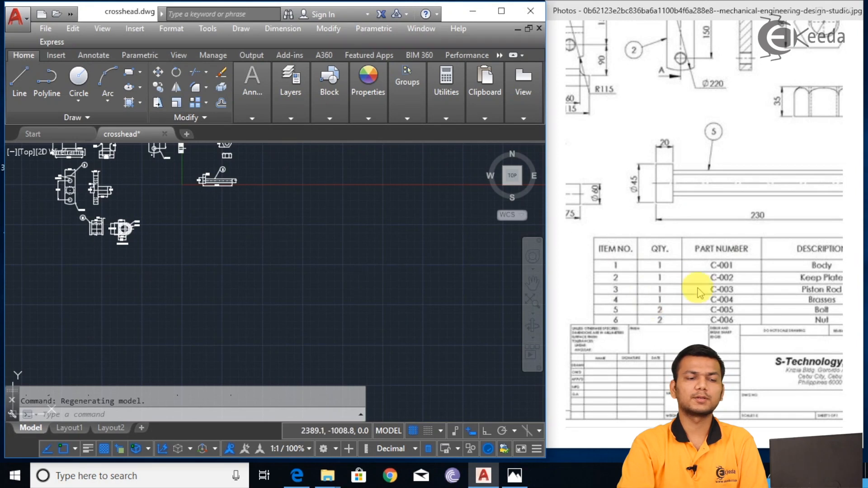
scroll(270, 248, up, 2)
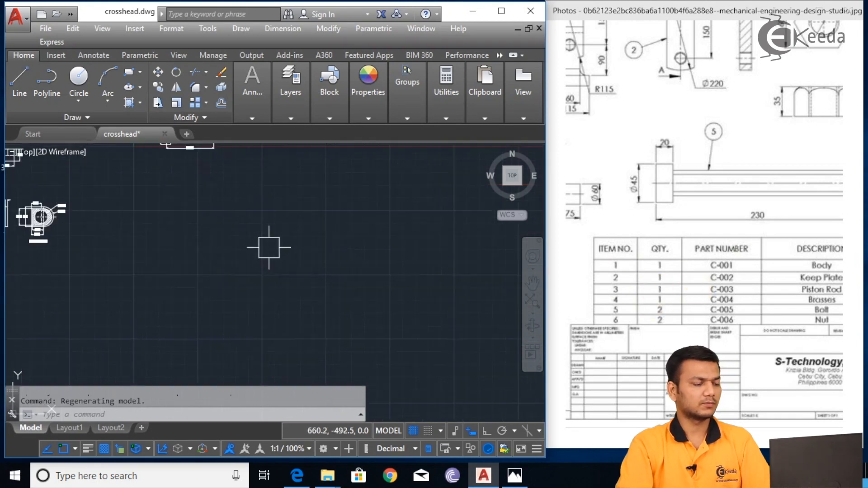
text(ATT)
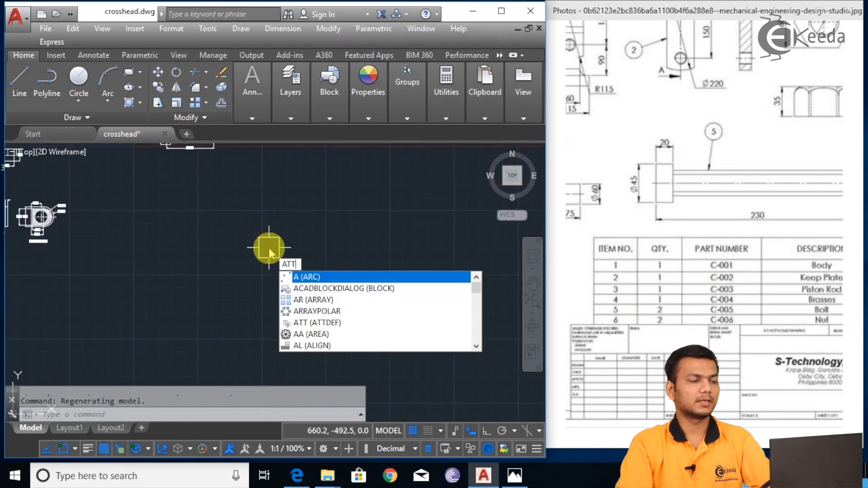
key(Return)
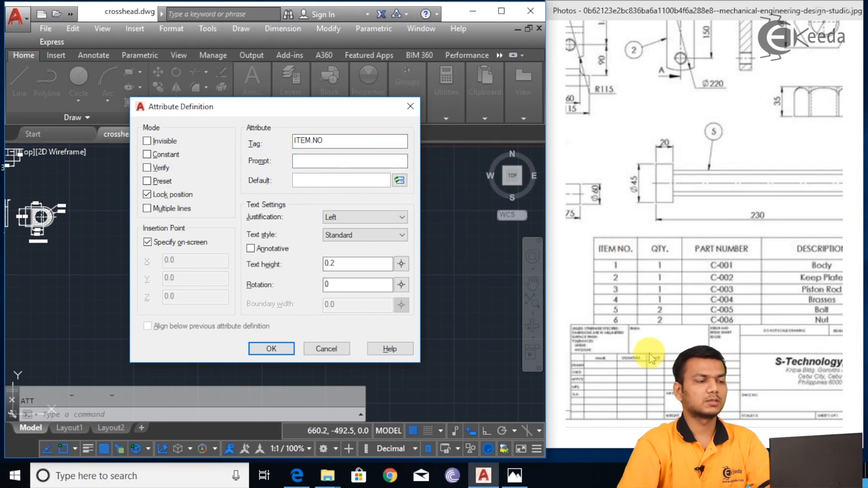
drag(356, 263, 296, 266)
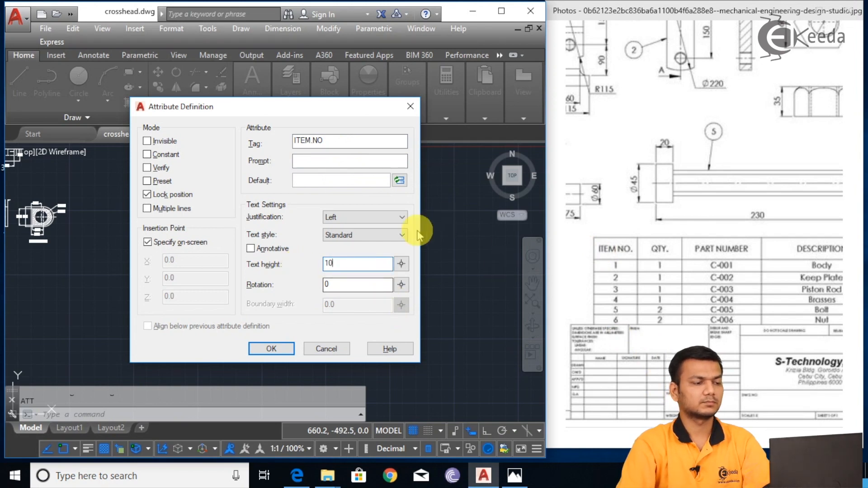
click(272, 349)
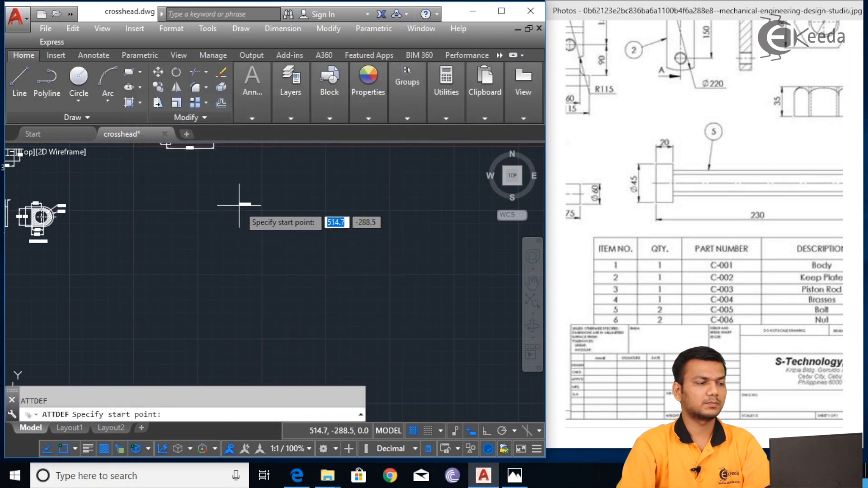
scroll(247, 211, up, 2)
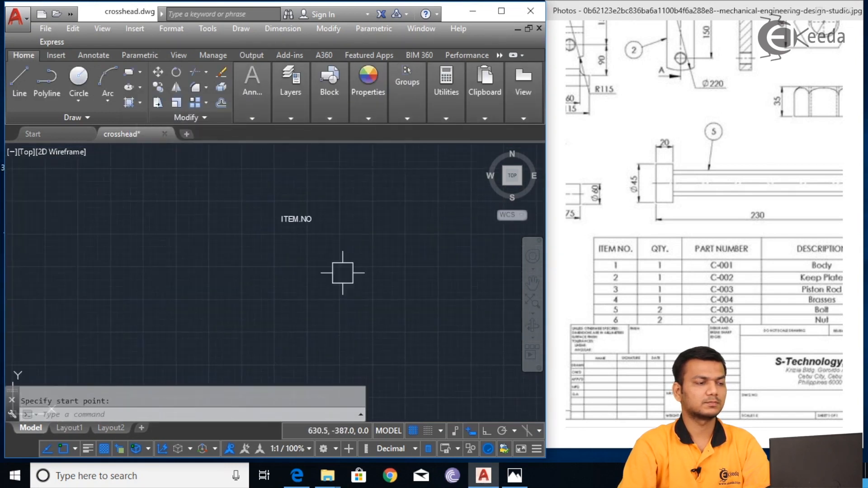
Step: Delete the ITEM.NO attribute definition placed below part 5
scroll(326, 241, down, 3)
scroll(339, 242, up, 5)
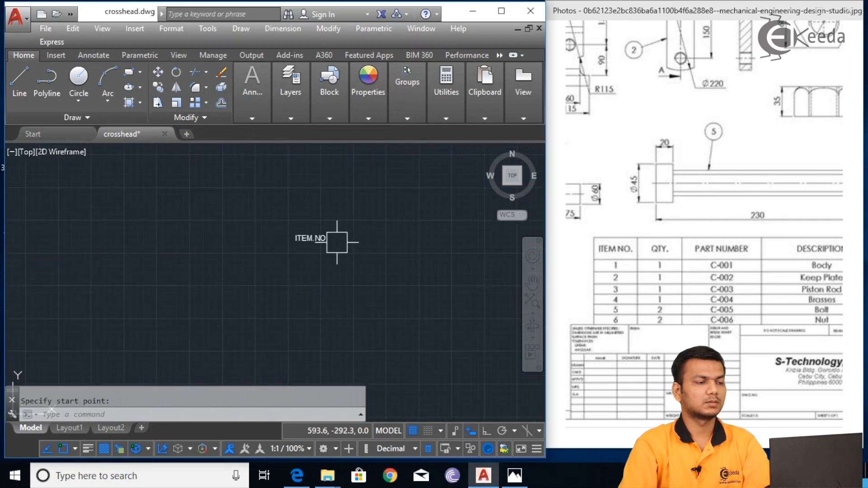
click(301, 226)
click(301, 225)
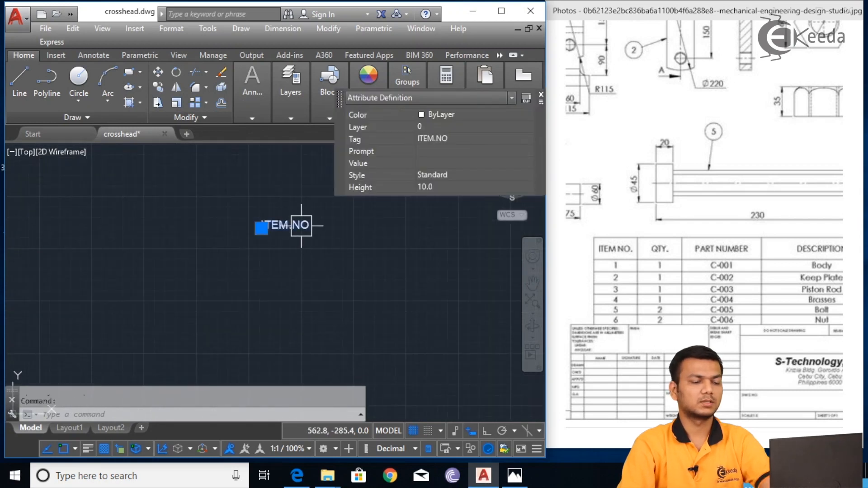
key(Delete)
Step: Define a new attribute with tag ITEM.NO and text height 20, and place it in the empty area below part 5
text(ATT)
key(Return)
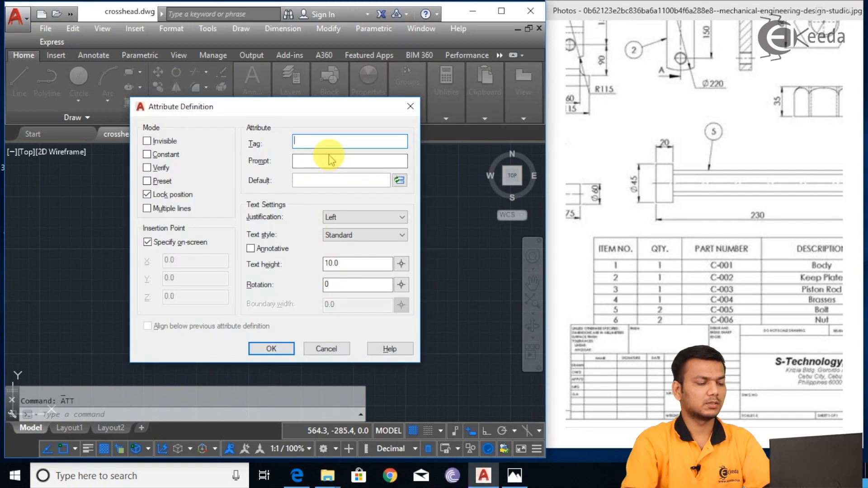
text(ITEM.NO)
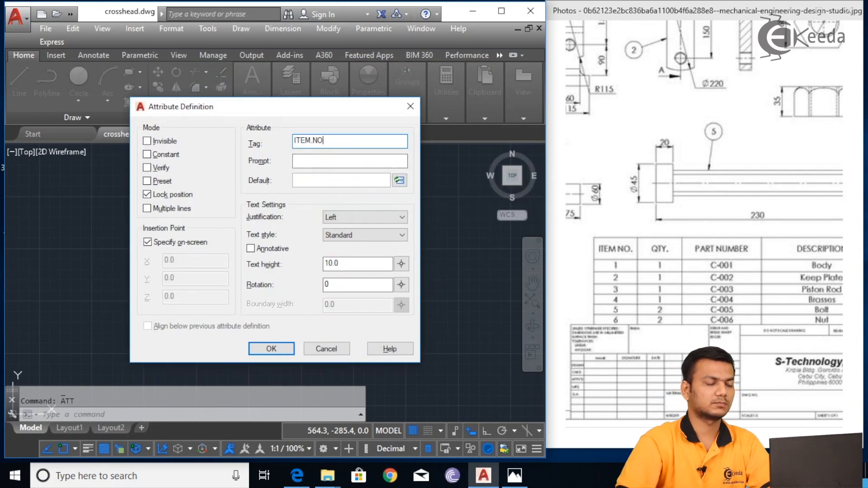
double_click(354, 264)
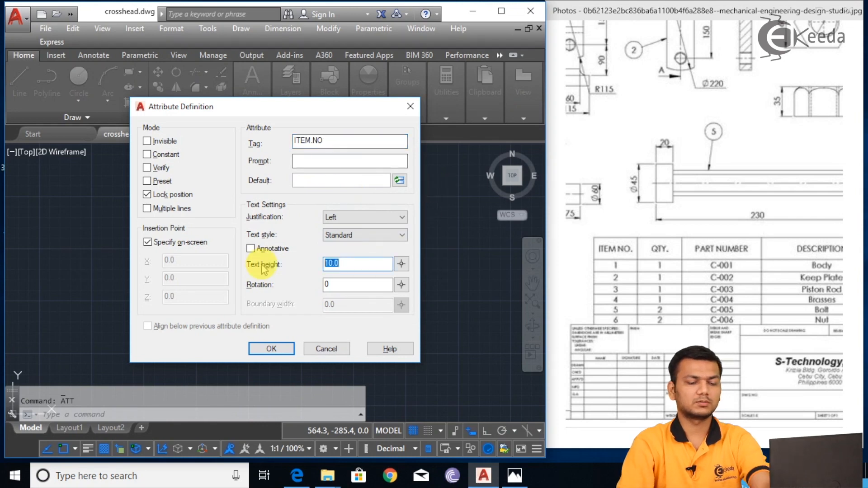
click(271, 348)
scroll(258, 265, down, 5)
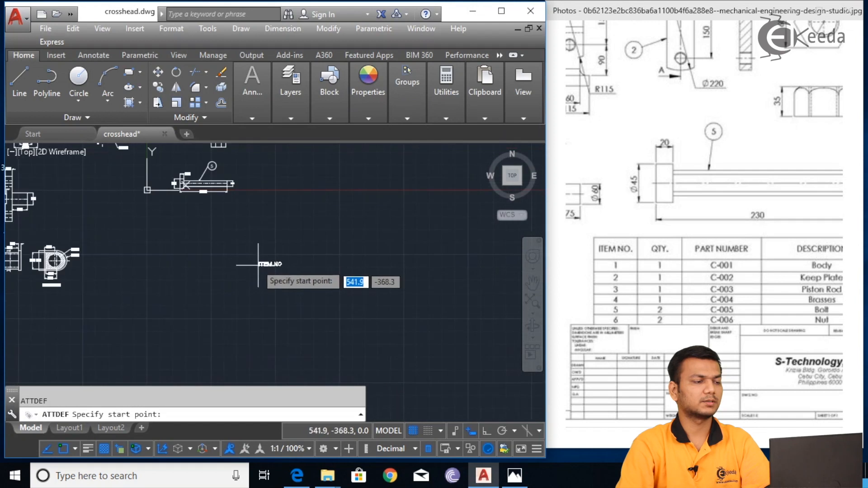
scroll(235, 247, up, 3)
click(230, 248)
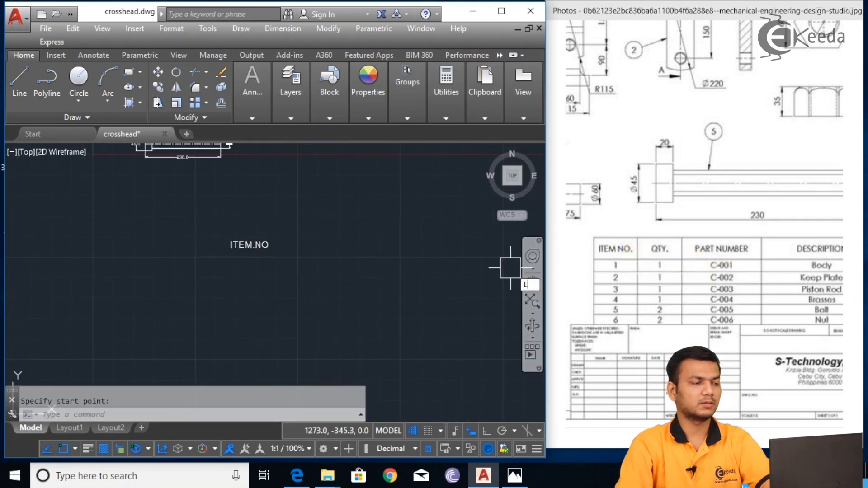
Step: Draw a horizontal line about 1837 units long with ortho mode on, starting left of ITEM.NO and running directly beneath it
text(L)
key(Return)
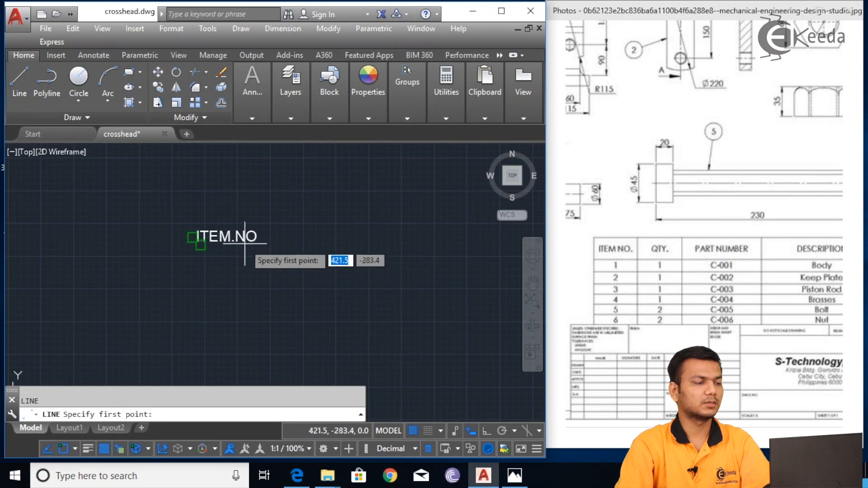
click(166, 242)
scroll(391, 242, down, 3)
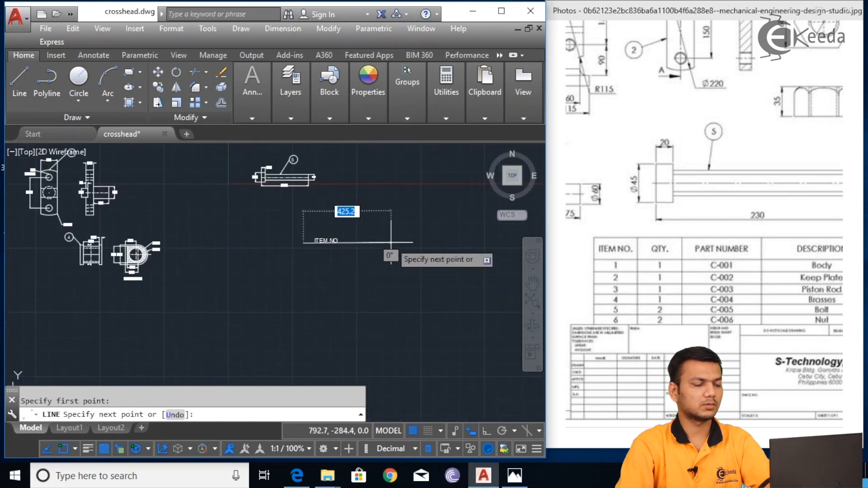
key(F8)
middle_drag(391, 242, 165, 242)
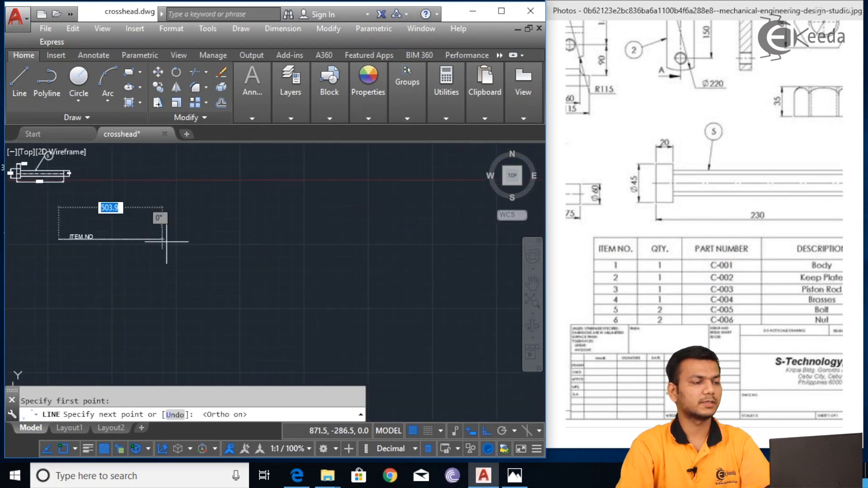
click(437, 239)
right_click(437, 242)
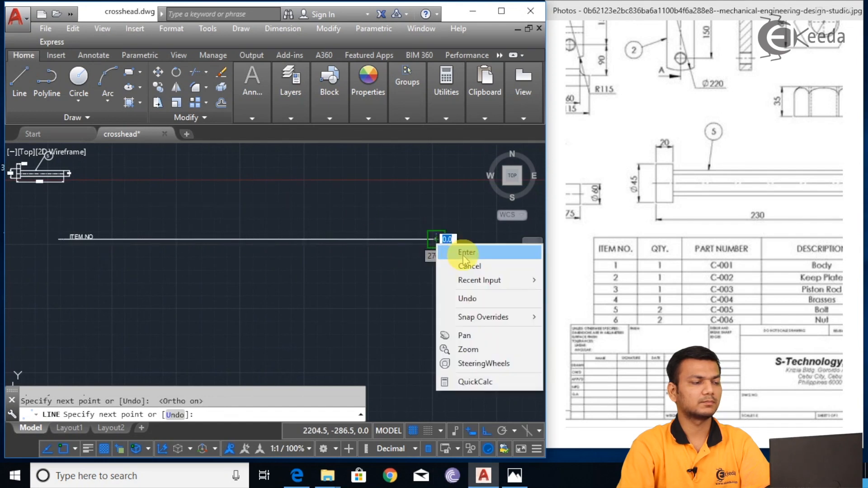
click(452, 249)
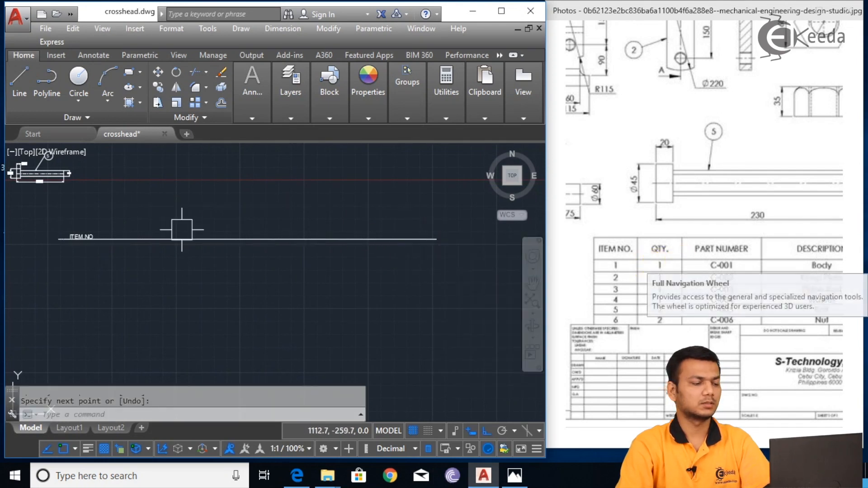
Step: Define an attribute with tag QTY at text height 20 and place it on the horizontal line to the right of ITEM.NO
text(att)
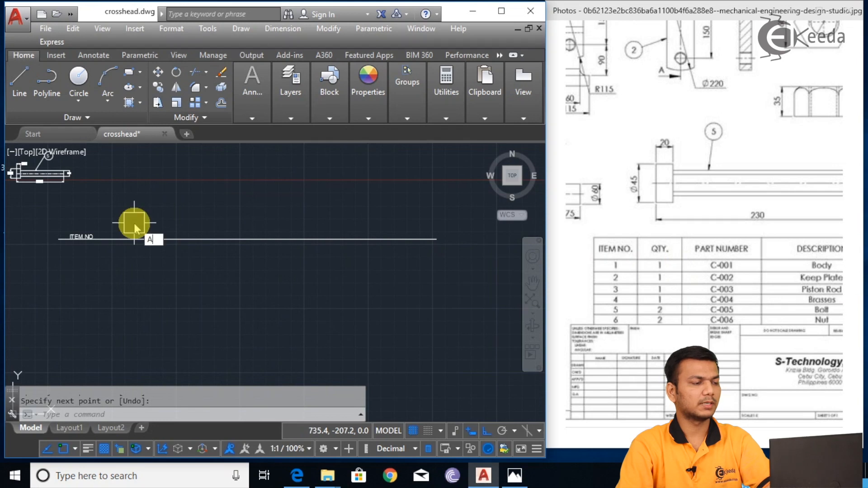
key(Return)
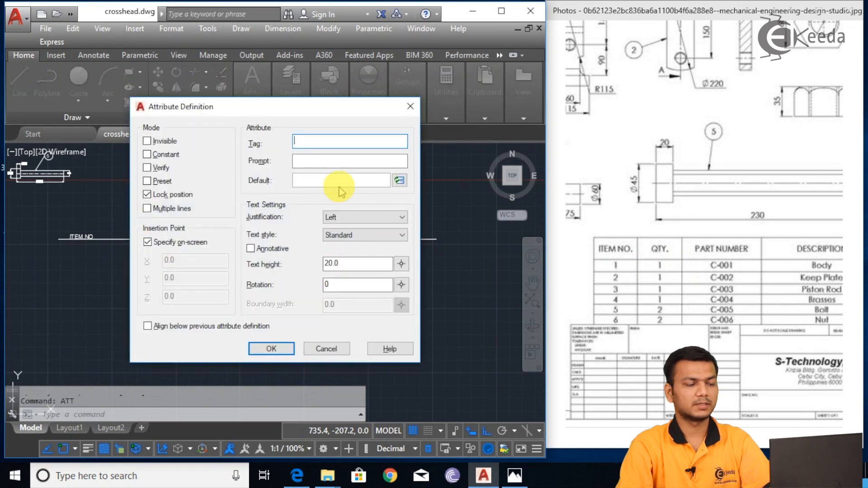
text(QTY)
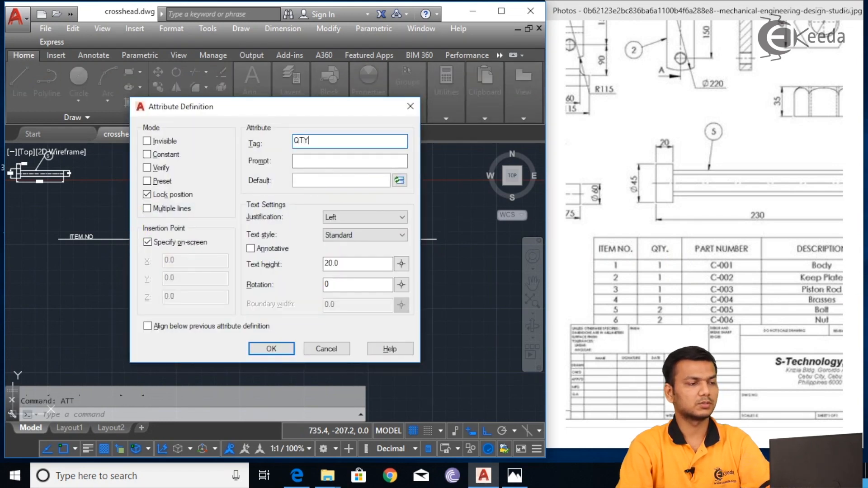
click(271, 349)
middle_drag(119, 235, 173, 247)
scroll(173, 247, up, 4)
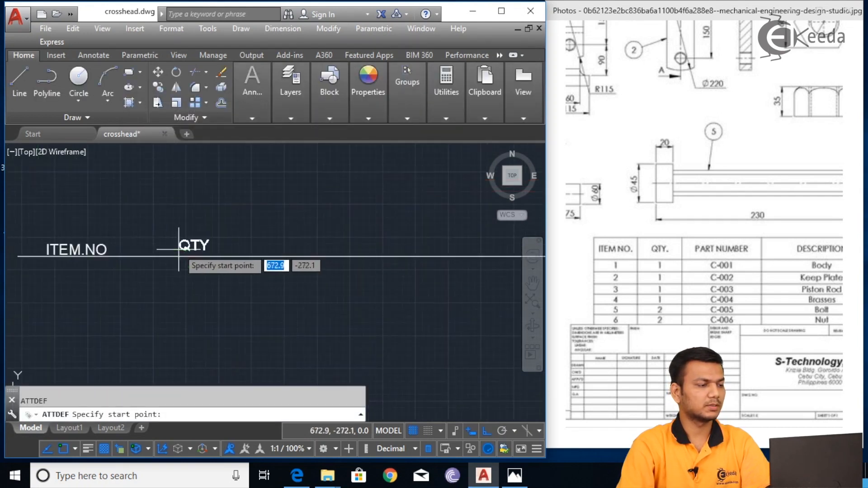
click(175, 257)
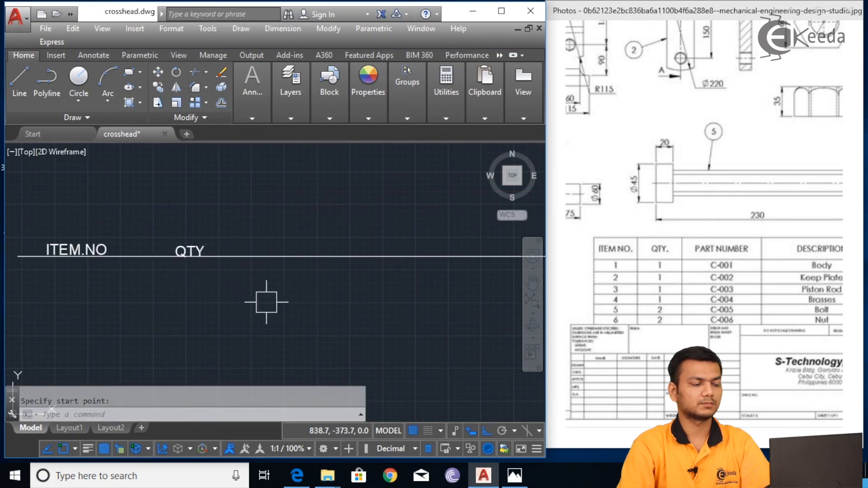
Step: Define an attribute with tag PART-NUMBER at text height 20 and place it on the line to the right of QTY
key(Return)
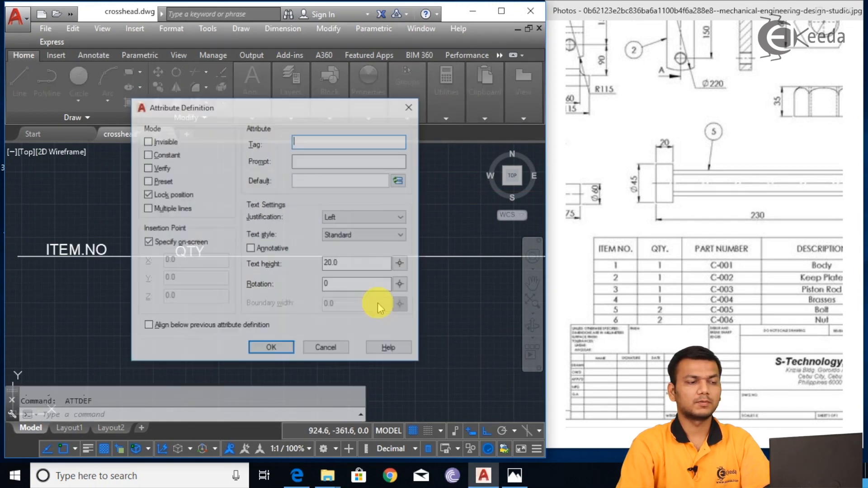
text(PART)
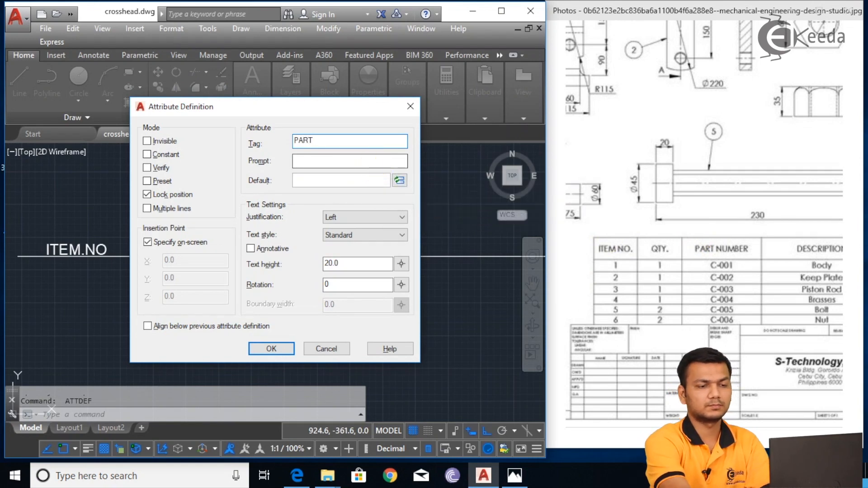
text(-NU)
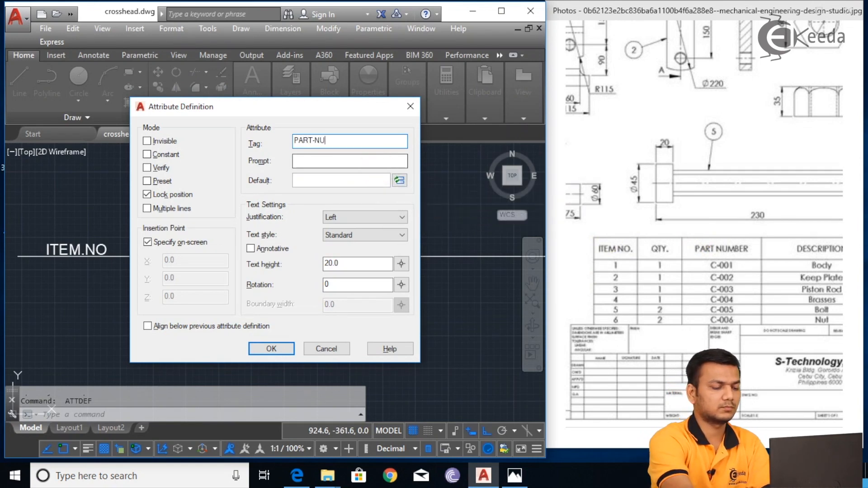
text(MBER)
click(272, 348)
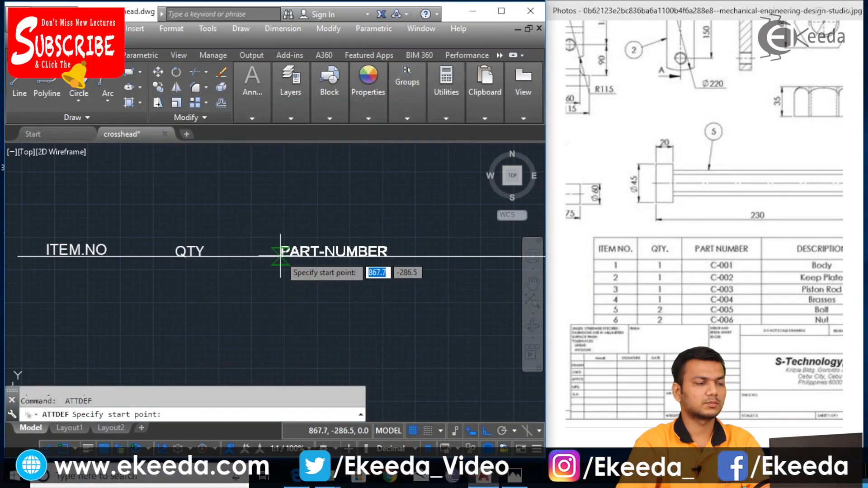
click(273, 256)
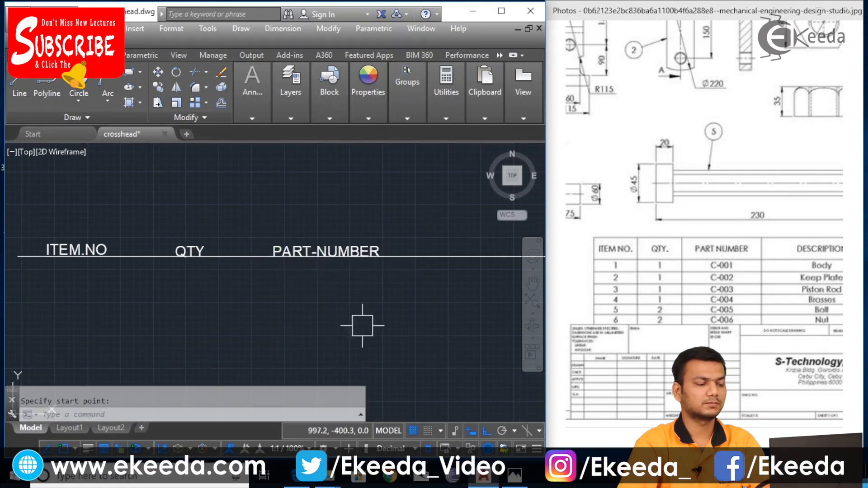
Step: Define an attribute with tag DESCRIPTION at text height 20 and place it on the line to the right of PART-NUMBER
key(Return)
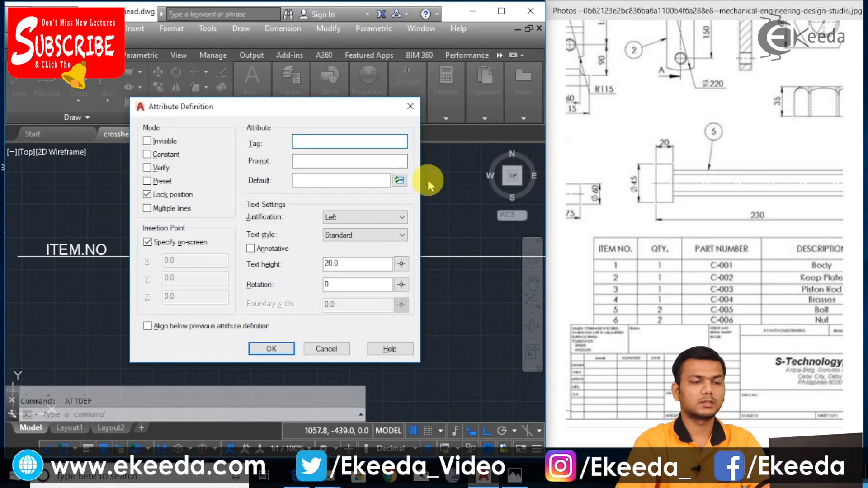
text(DE)
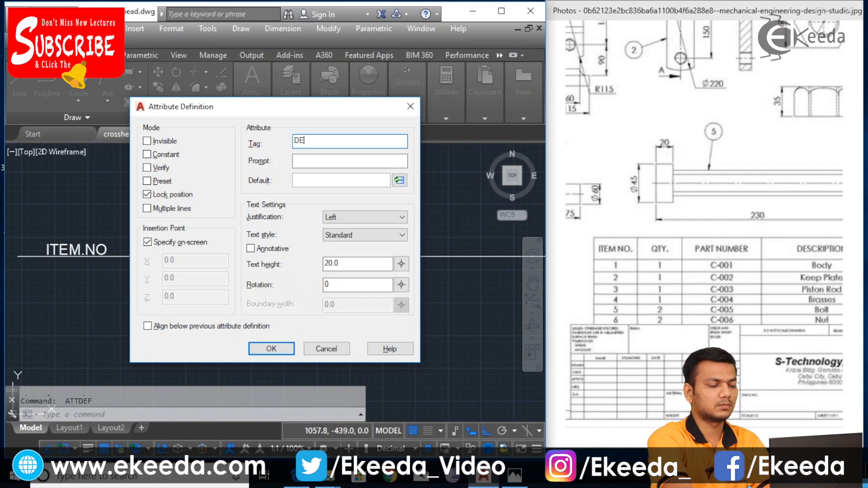
text(SCRIPTION)
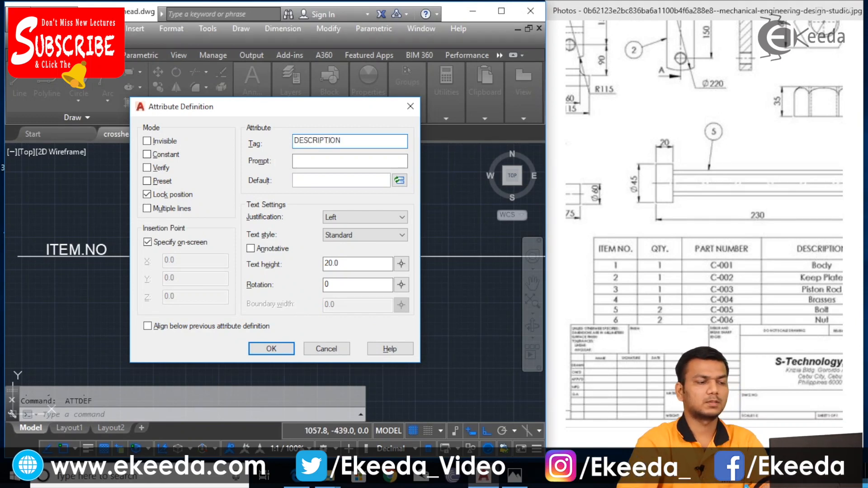
click(271, 349)
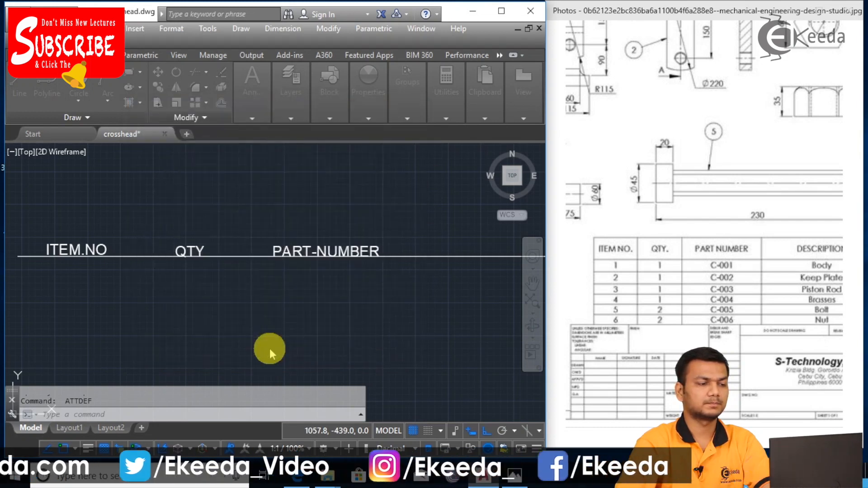
middle_drag(440, 268, 251, 254)
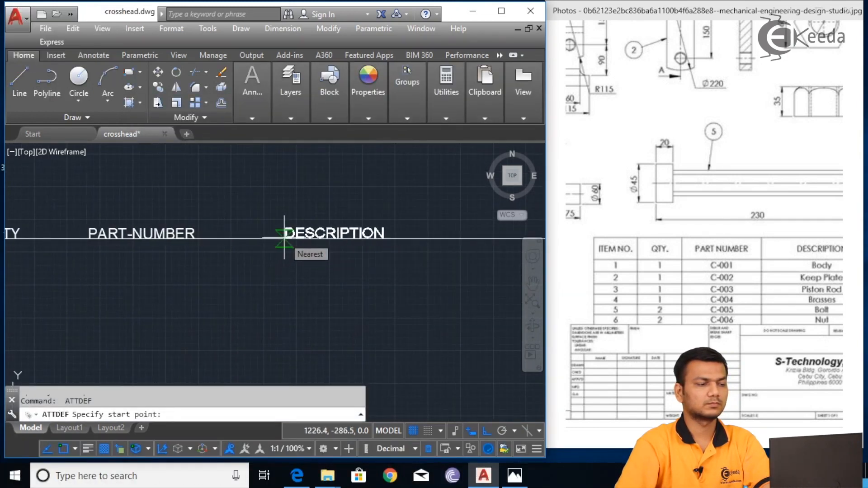
click(284, 233)
Step: Delete the long horizontal line running beneath the four column headings
scroll(398, 299, down, 2)
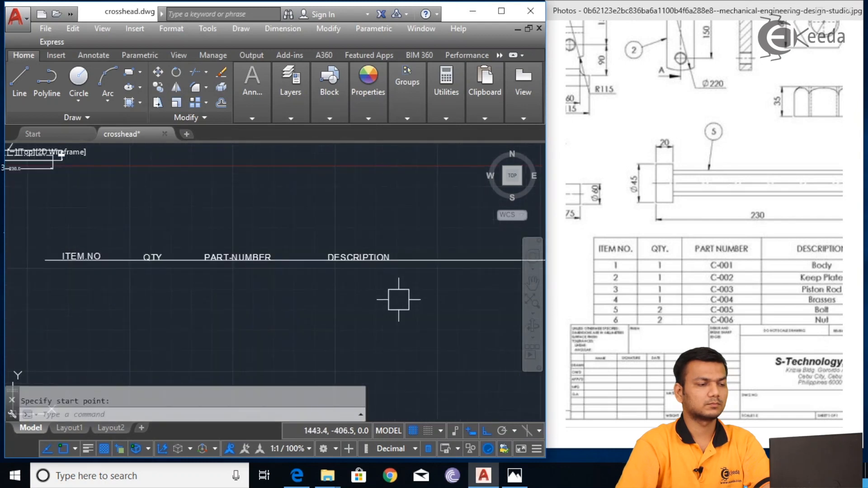
click(441, 266)
key(Delete)
text(rec)
key(Return)
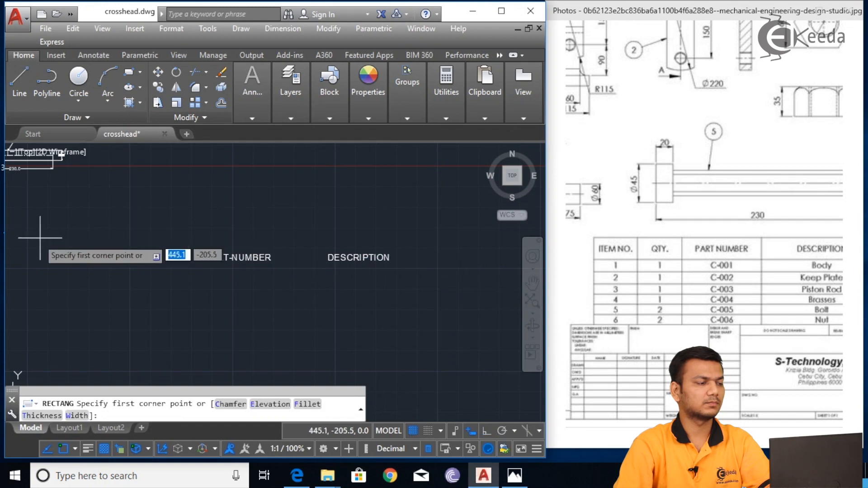
click(63, 259)
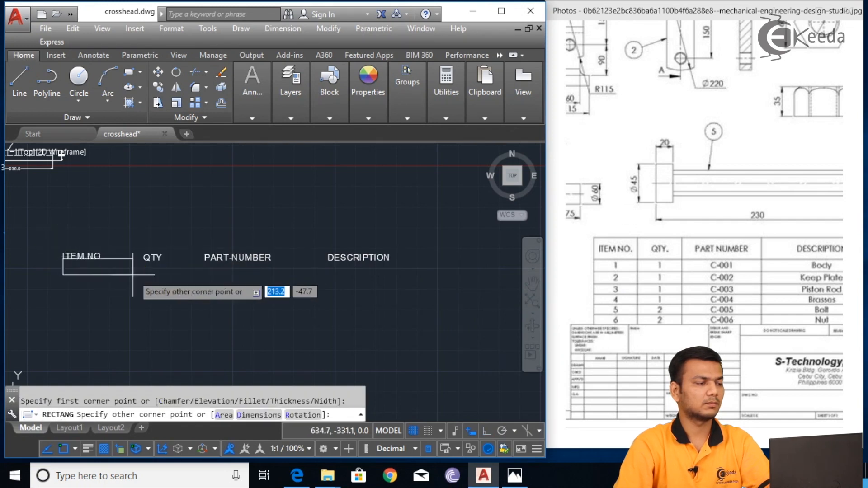
key(Escape)
Step: Draw a rectangle about 81 units high enclosing all four column headings, from above ITEM.NO to beyond DESCRIPTION
text(rec)
key(Return)
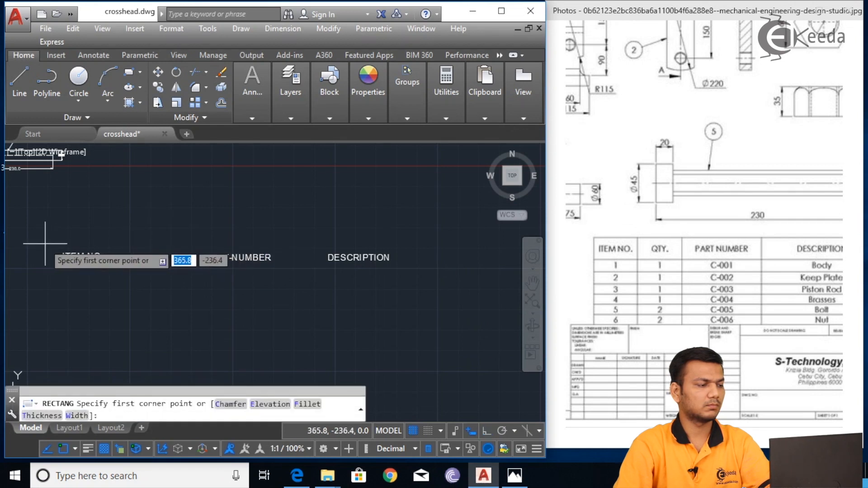
click(48, 243)
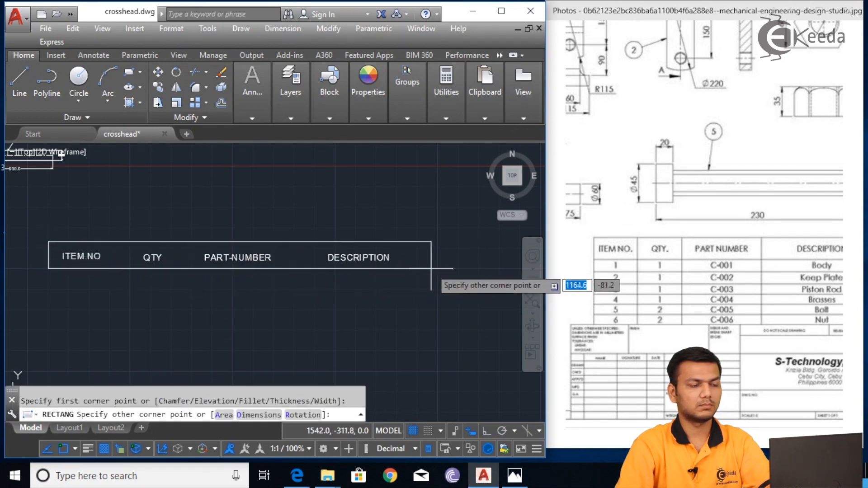
click(456, 269)
Step: Draw a vertical divider line between ITEM.NO and QTY, from the upper to the lower edge of the header rectangle
scroll(617, 291, down, 2)
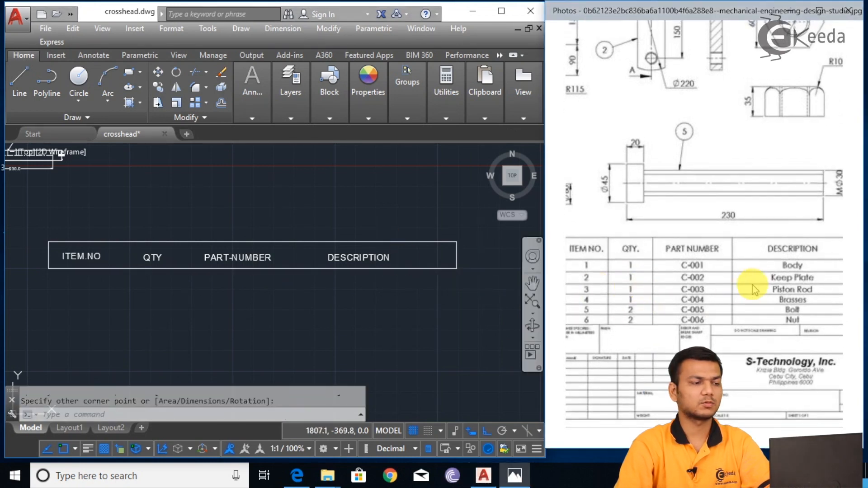
scroll(221, 307, down, 5)
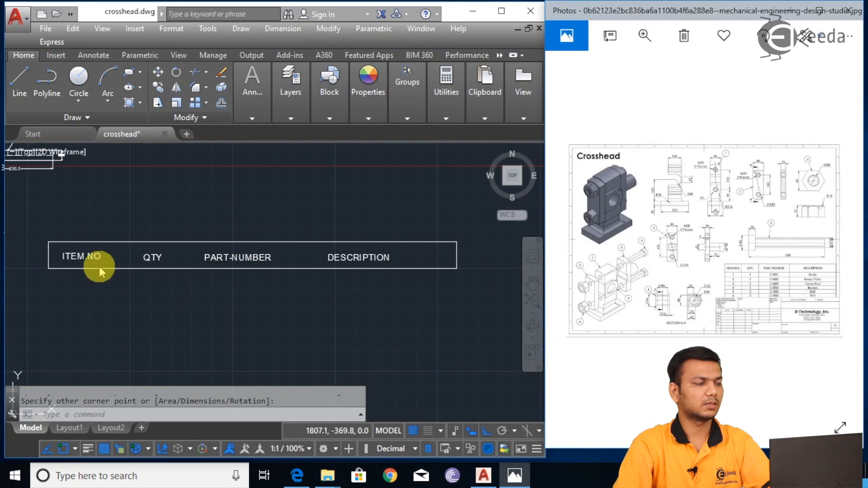
click(186, 305)
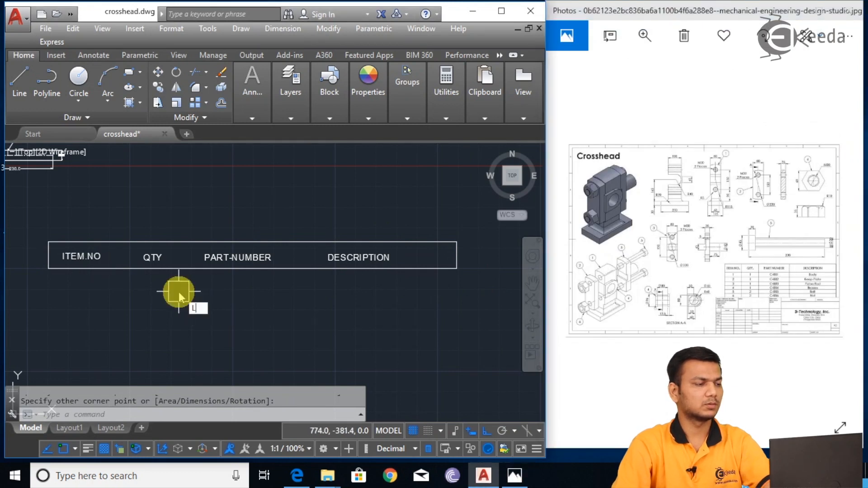
text(L)
key(Return)
click(109, 241)
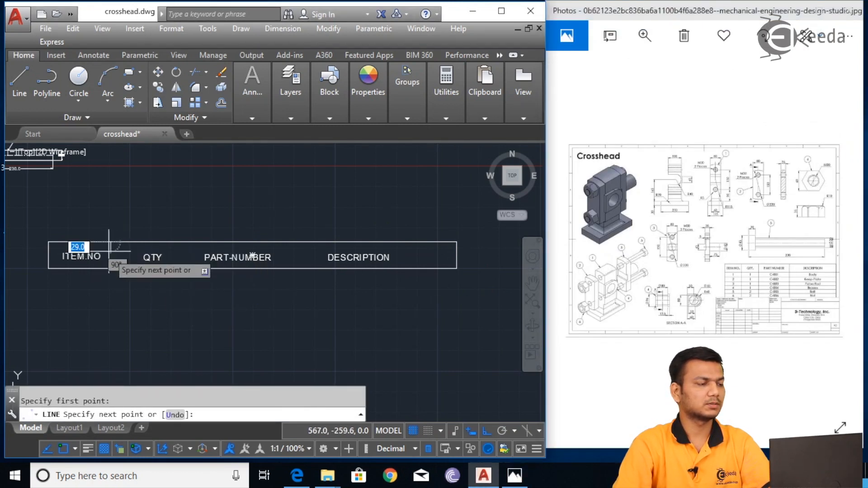
click(111, 269)
key(Return)
Step: Draw two full-height vertical divider lines in the header rectangle, between QTY and PART-NUMBER and between PART-NUMBER and DESCRIPTION
key(Return)
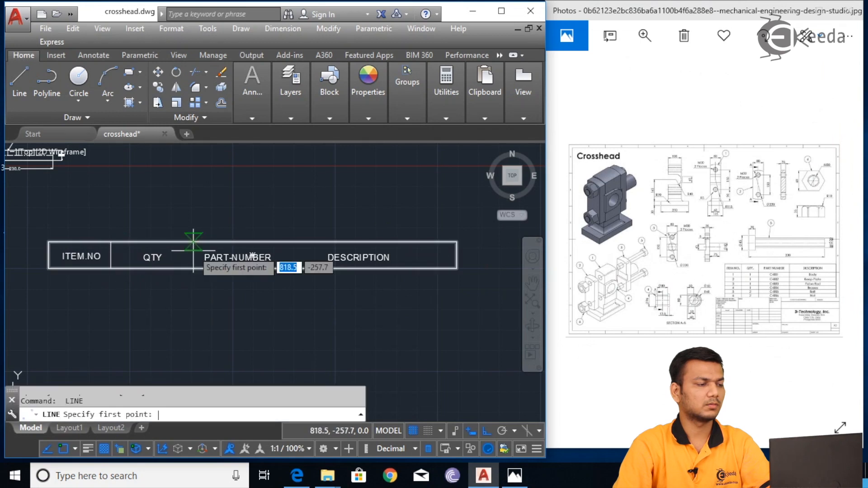
click(179, 242)
click(179, 269)
key(Return)
key(Return)
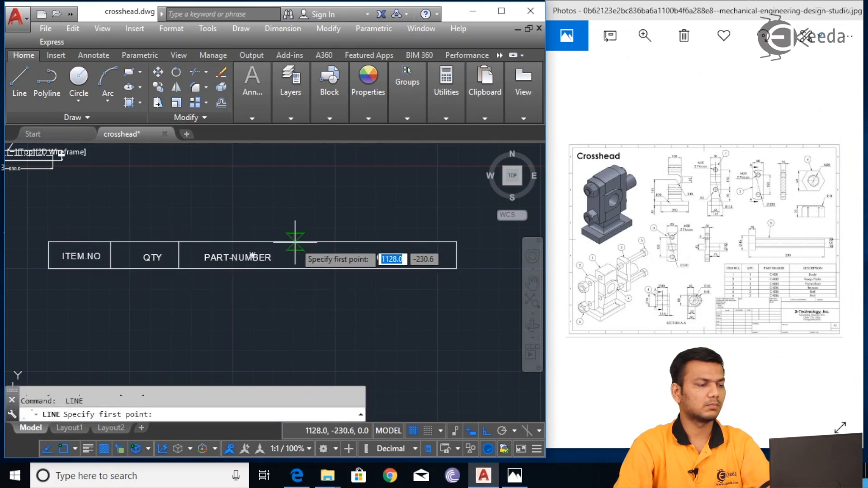
click(295, 242)
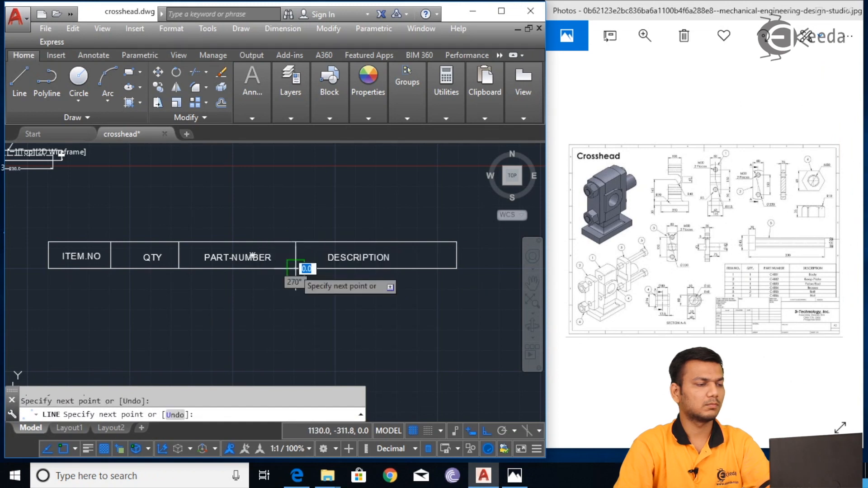
click(295, 269)
key(Return)
Step: Start a Move on the vertical divider line between PART-NUMBER and DESCRIPTION
click(295, 250)
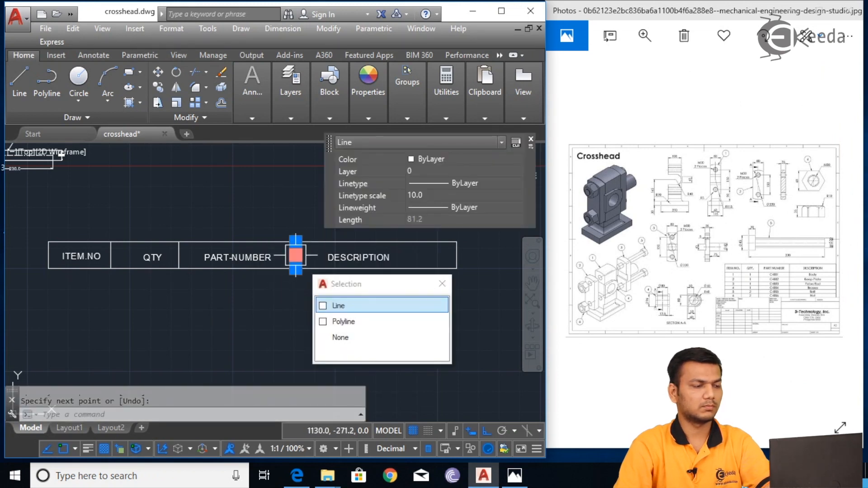
text(M)
scroll(289, 267, up, 3)
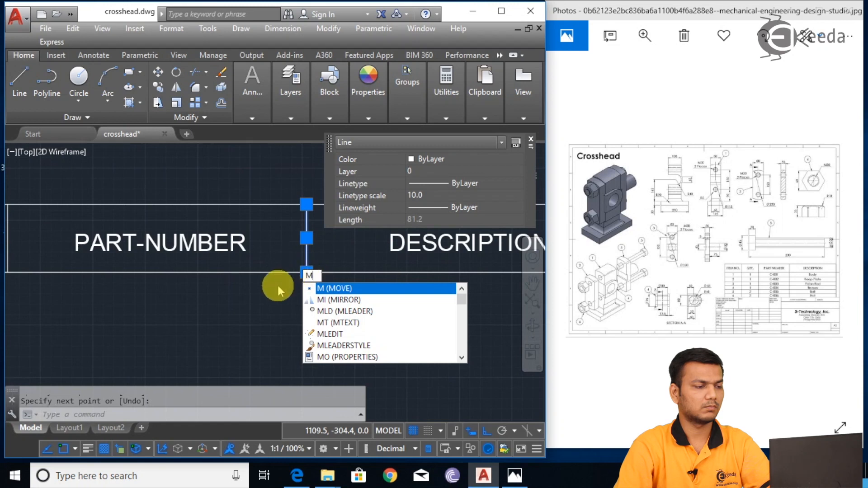
scroll(278, 289, up, 4)
key(Return)
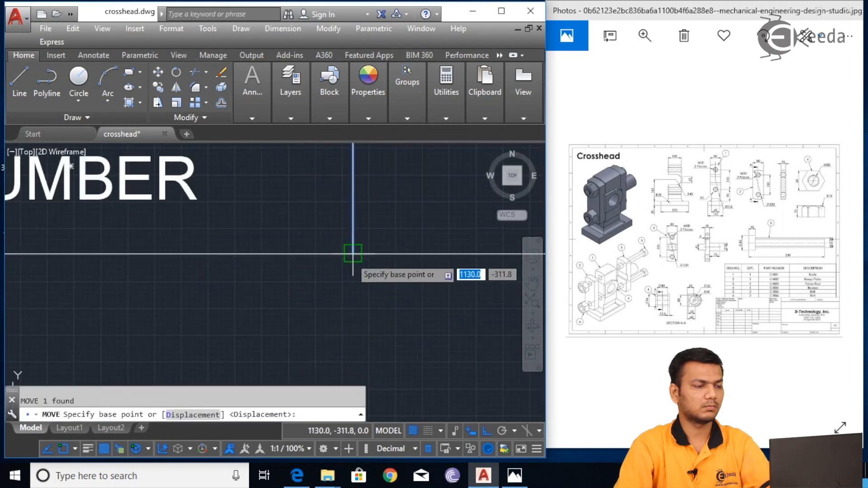
Step: Move the divider between the PART-NUMBER and DESCRIPTION columns of the header row to widen the part-number column
click(353, 253)
key(Escape)
scroll(409, 312, down, 3)
scroll(405, 332, down, 4)
middle_drag(413, 343, 382, 322)
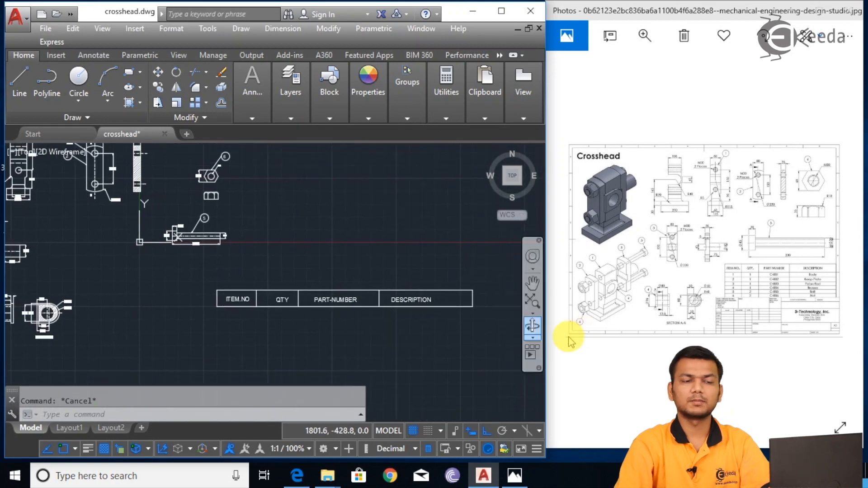
Step: Start a block definition named BOM with its base point at the upper-left corner of the header row
scroll(764, 284, up, 2)
scroll(765, 286, up, 3)
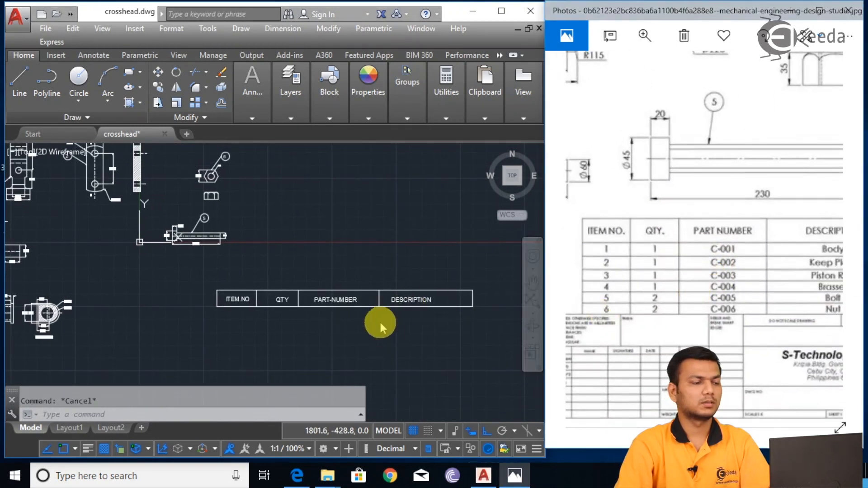
click(385, 332)
middle_drag(387, 337, 382, 290)
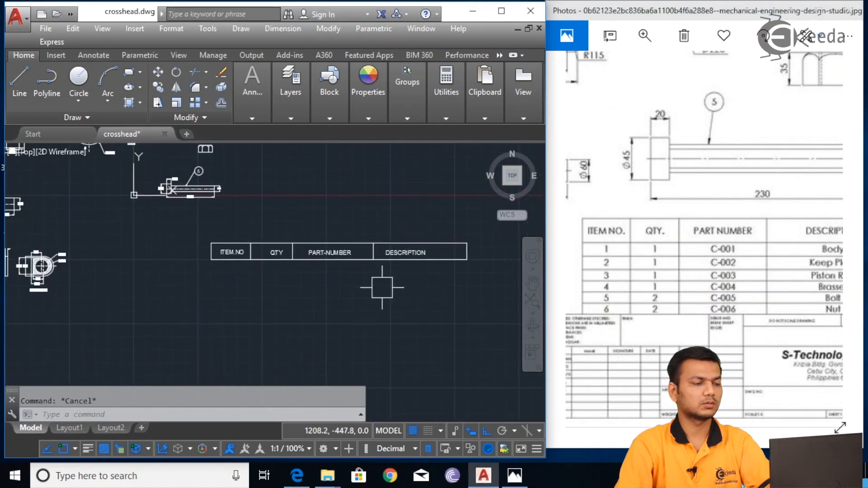
text(b)
key(Return)
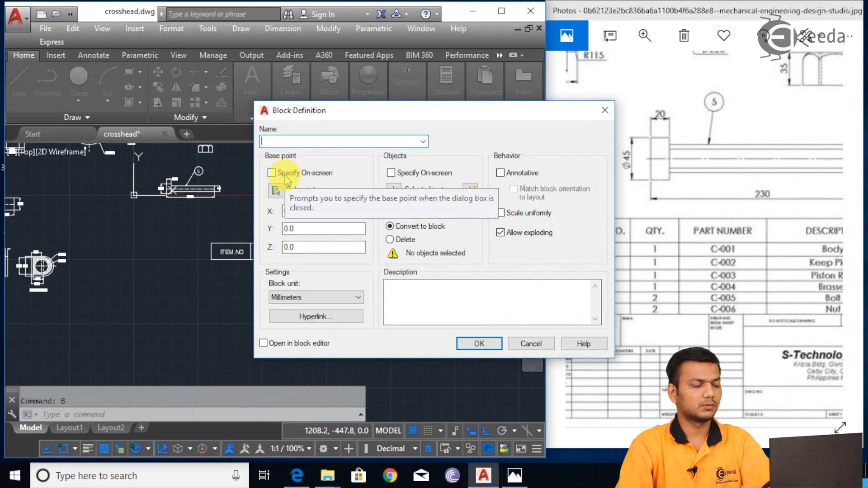
text(BOM)
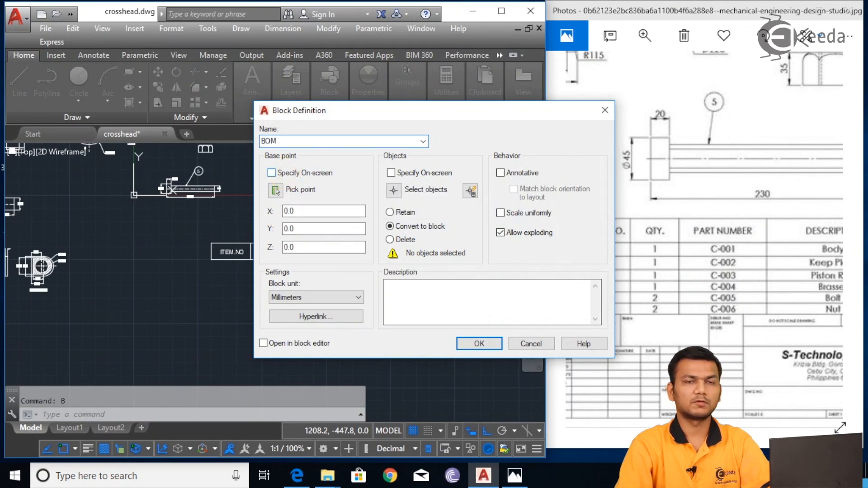
click(275, 190)
click(210, 243)
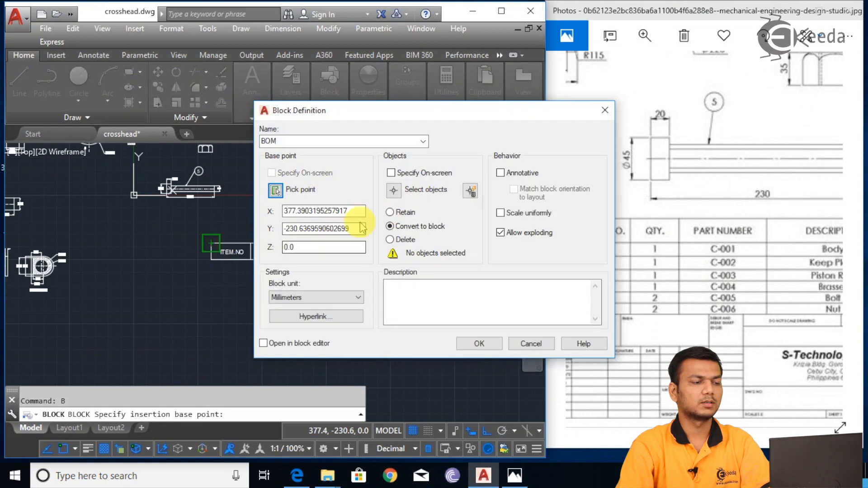
Step: Set the source objects to Retain, select the whole header row with its attributes, and create the block
click(398, 210)
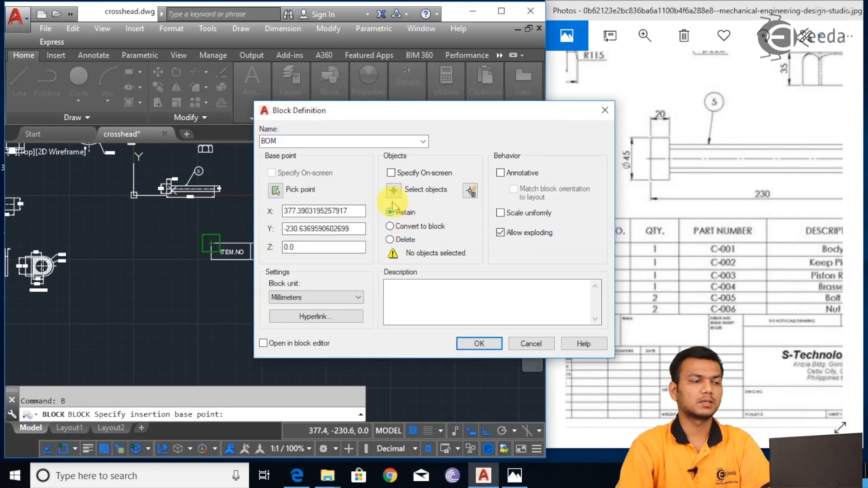
click(393, 194)
click(474, 220)
mouse_move(441, 218)
mouse_down()
mouse_move(196, 228)
mouse_move(194, 243)
mouse_move(397, 291)
mouse_move(475, 281)
mouse_up()
key(Return)
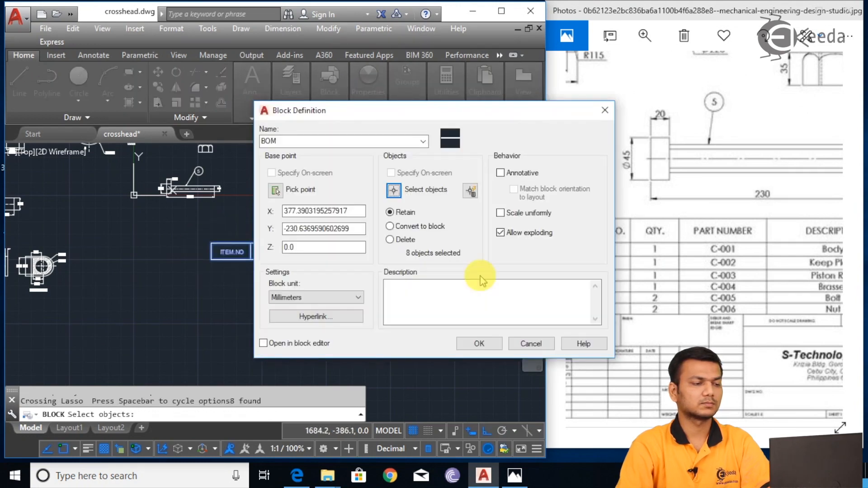
click(468, 343)
click(433, 323)
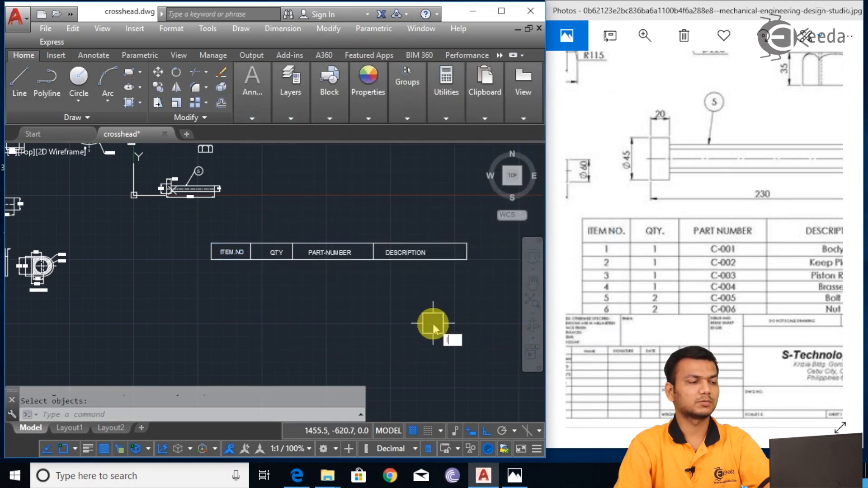
Step: Insert the BOM block at the lower-left corner of the header row
text(i)
key(Return)
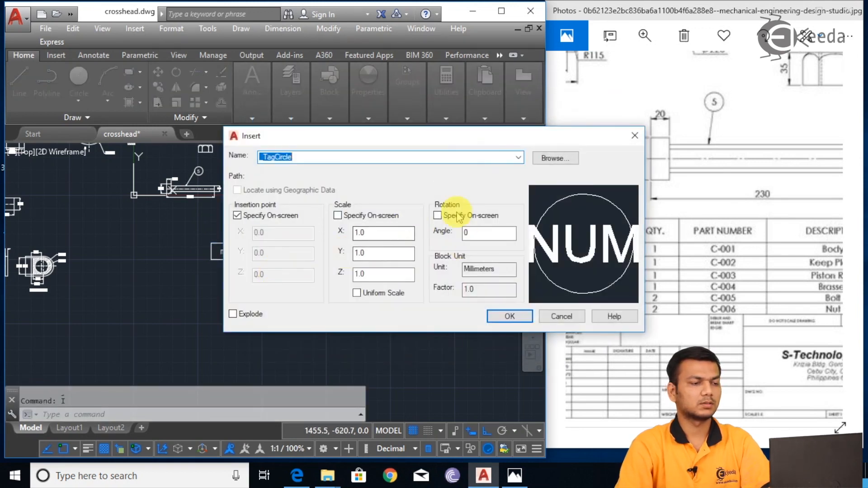
click(515, 161)
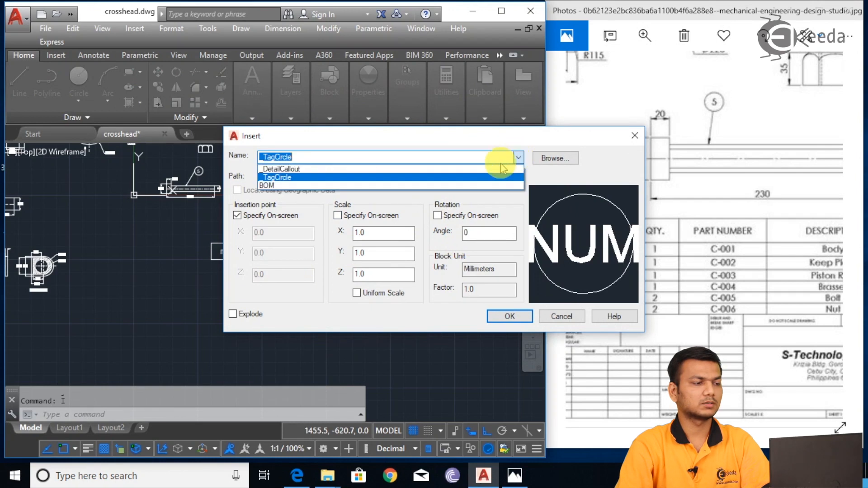
click(432, 186)
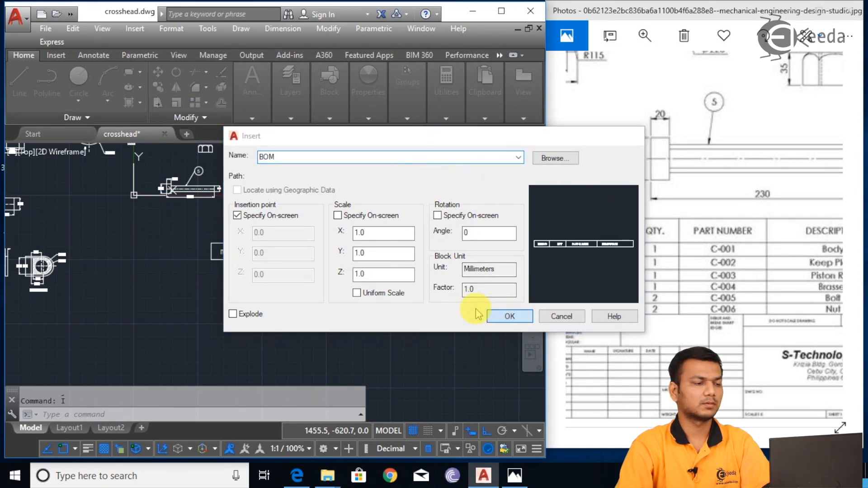
click(506, 317)
click(211, 260)
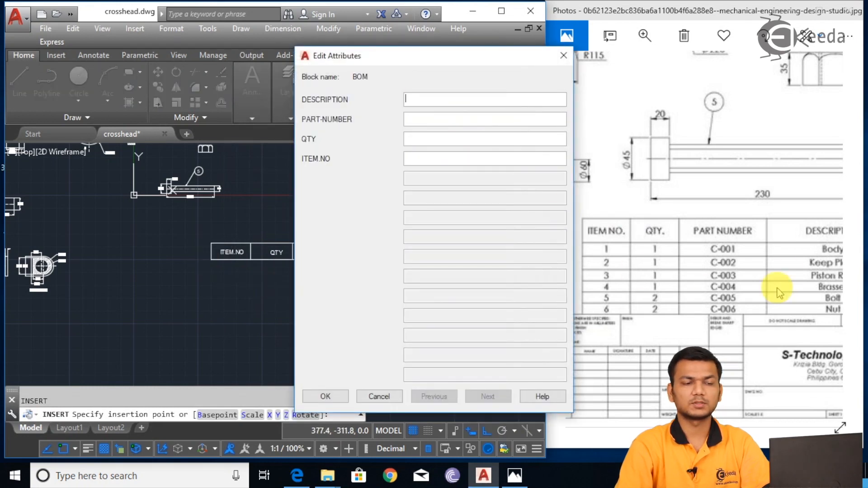
Step: Fill the first row's attributes with description BODY, part number C-001, quantity 1 and item number 1
click(765, 265)
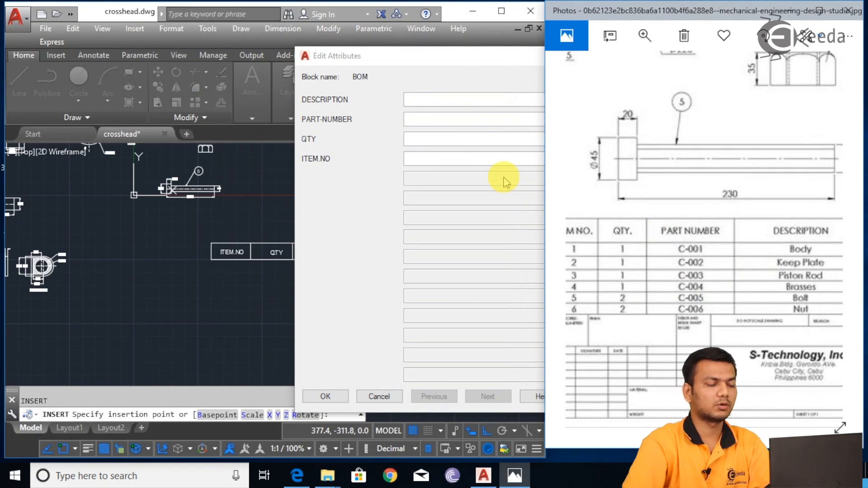
click(450, 99)
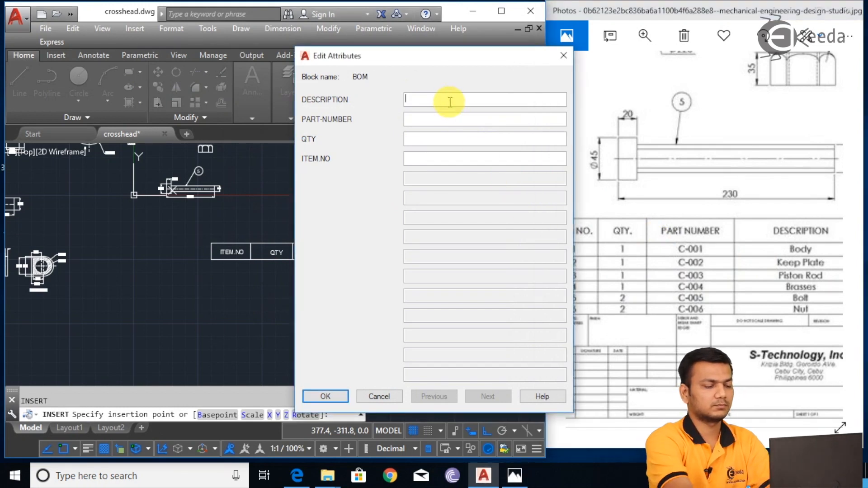
text(BODY)
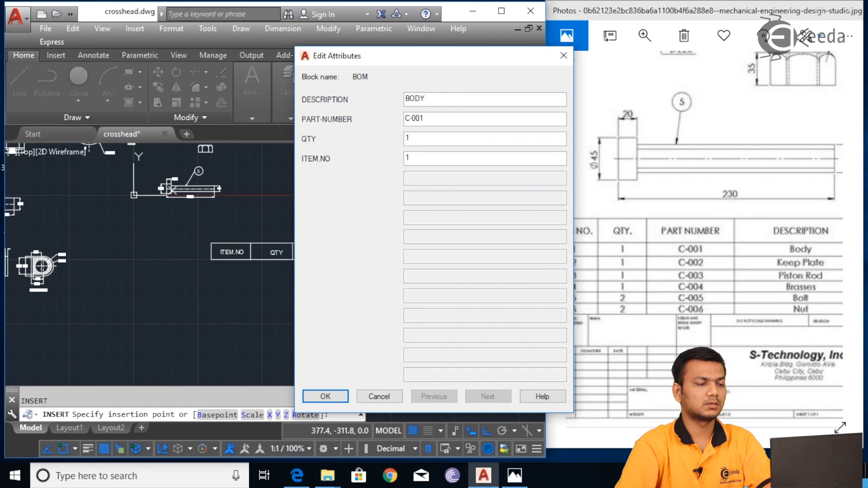
click(327, 396)
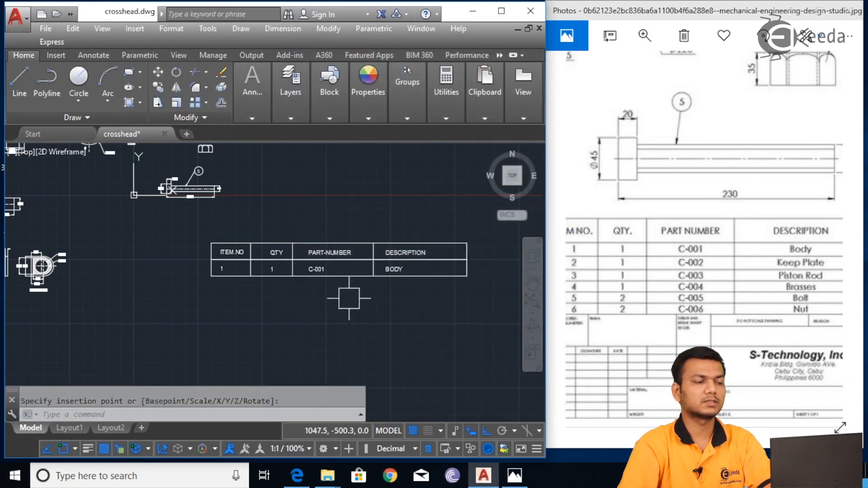
Step: Insert another BOM block directly below row 1 with description KEEP PLATE, part number C-002, quantity 1 and item number 2
click(383, 285)
text(I)
key(Return)
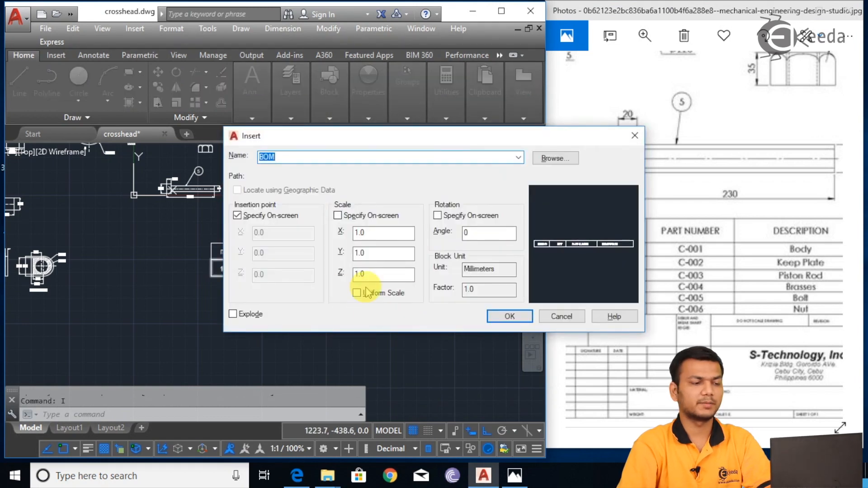
click(509, 316)
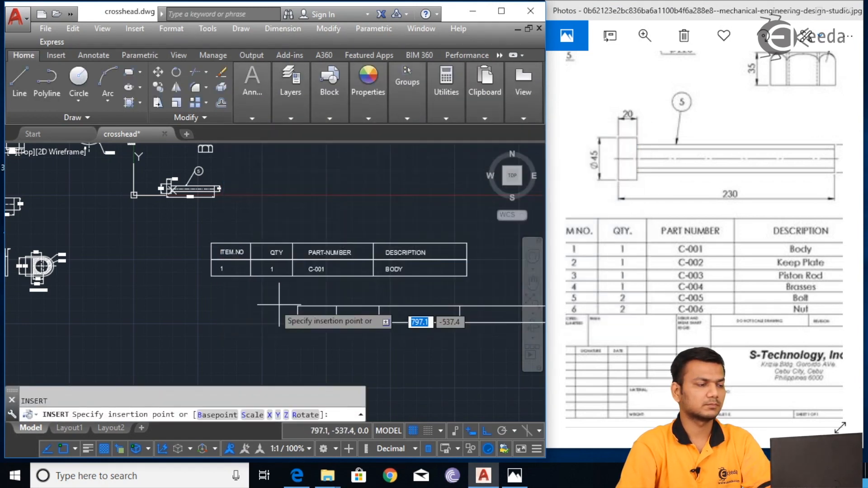
click(211, 276)
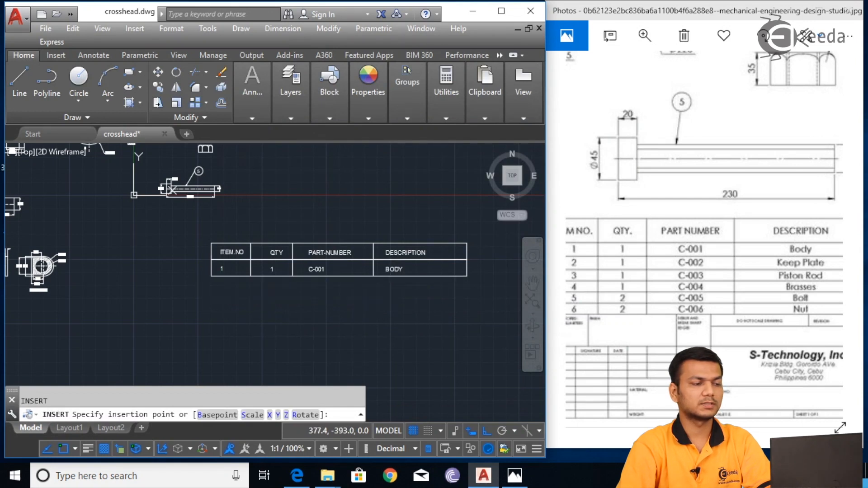
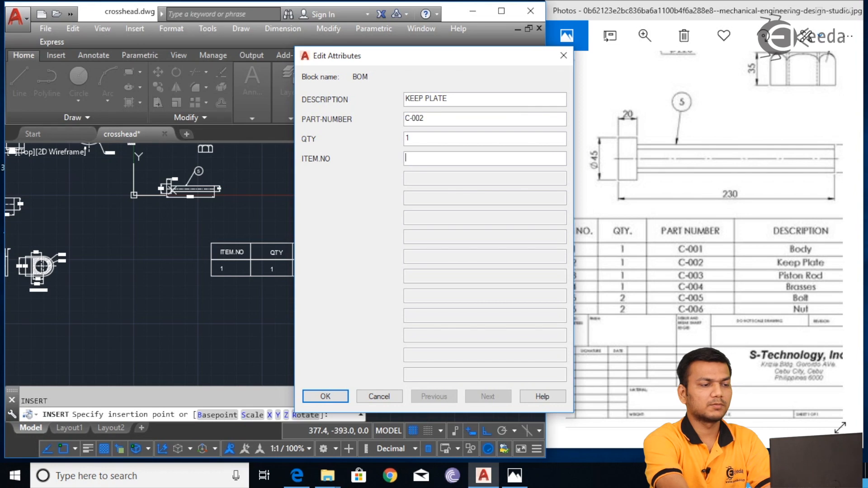
click(326, 396)
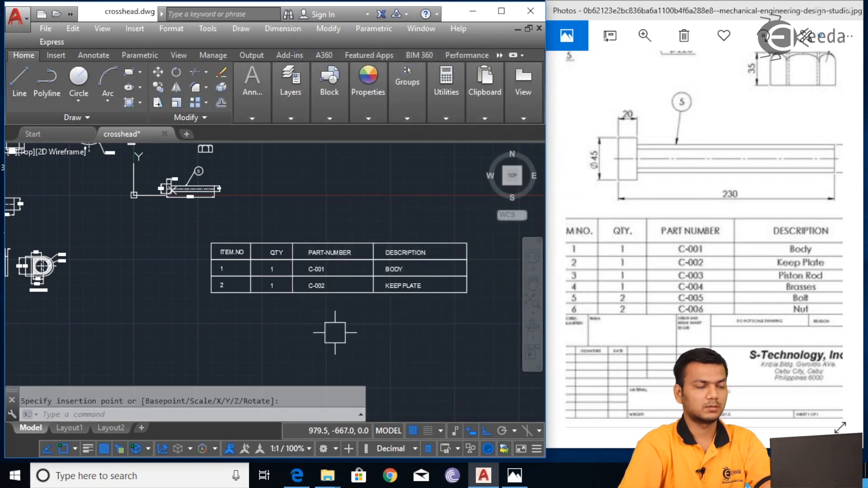
Step: Insert a BOM block directly below row 2 with description PISTON ROD, part number C-003, quantity 1 and item number 3
key(Return)
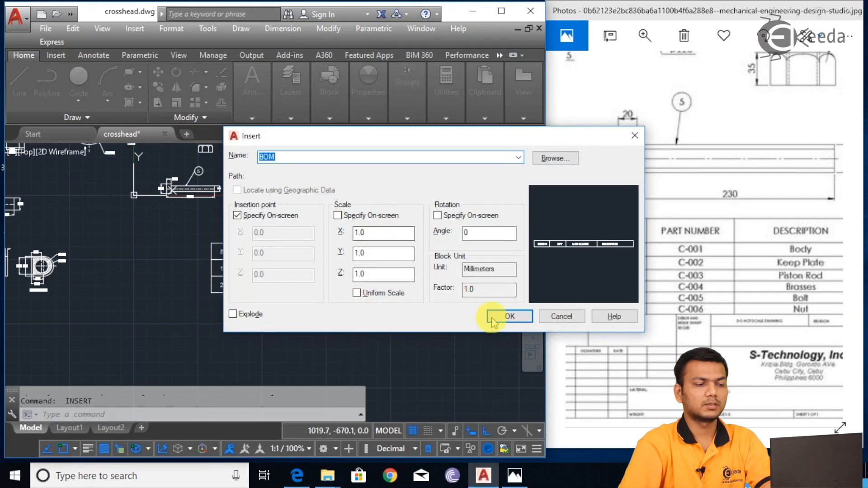
click(502, 317)
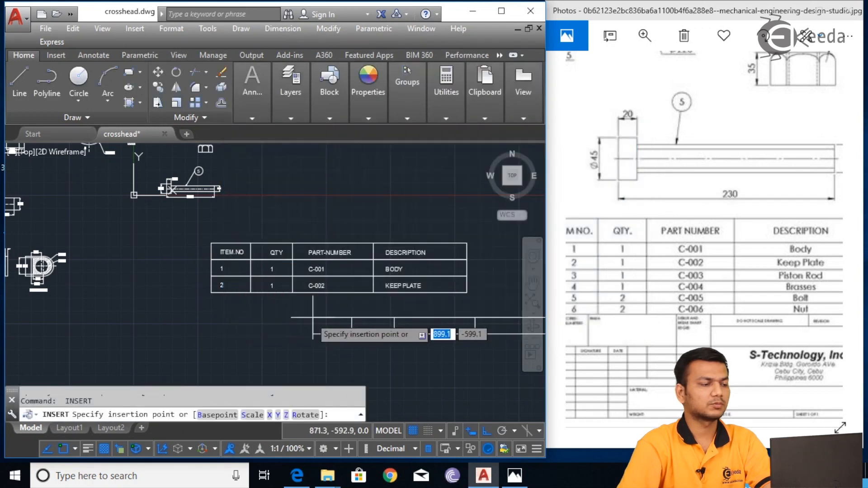
click(214, 296)
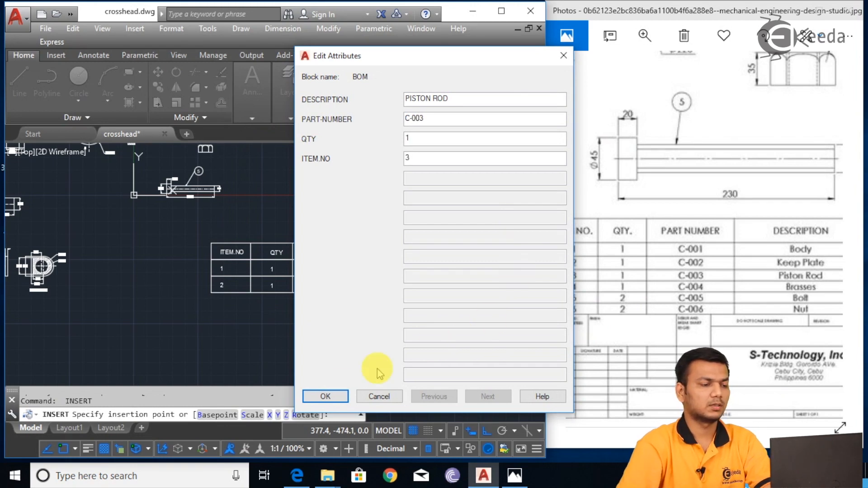
click(326, 396)
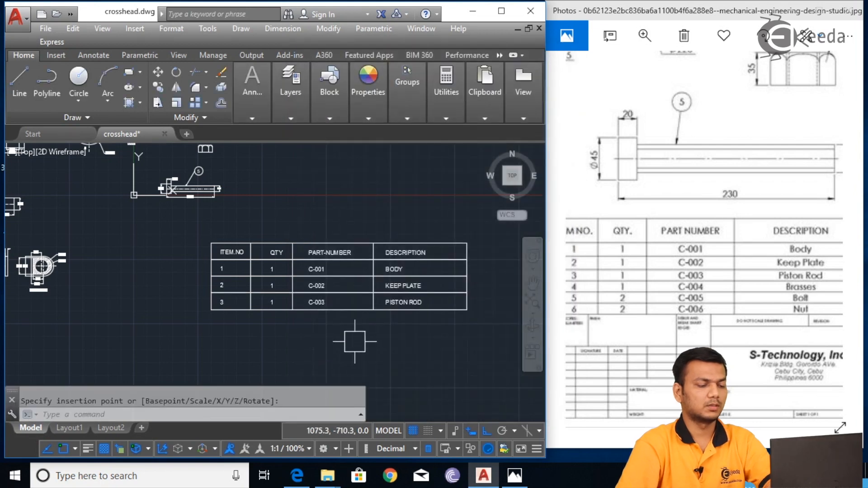
Step: Insert a BOM block directly below row 3 with description BRASSES, part number C-004, quantity 1 and item number 4
key(Return)
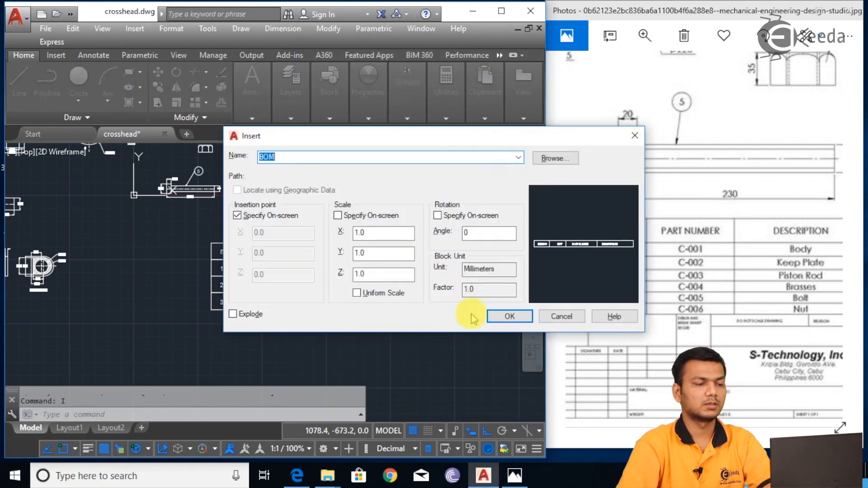
click(500, 314)
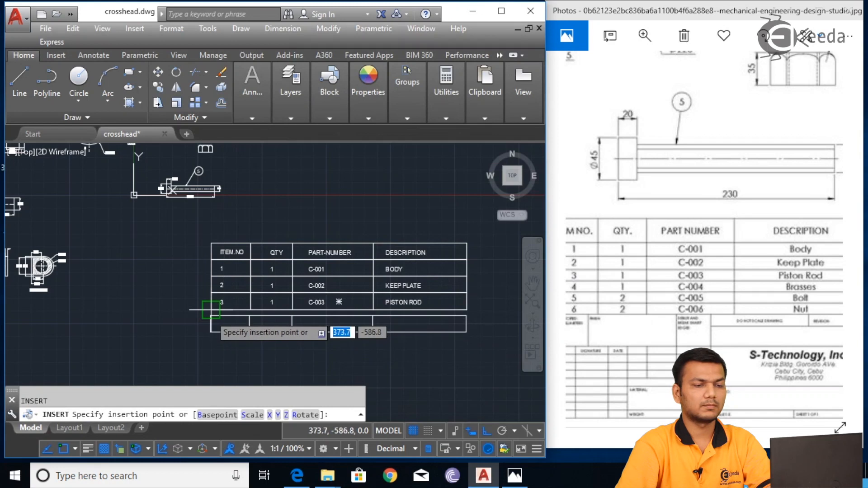
click(292, 342)
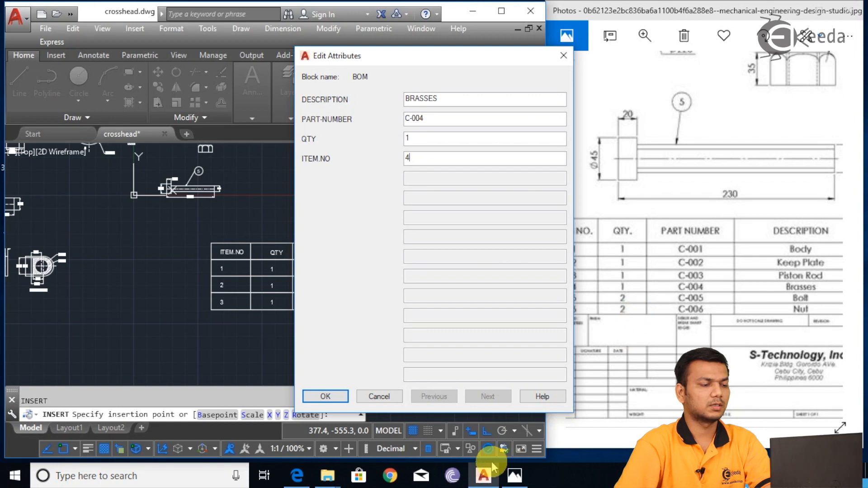
click(326, 396)
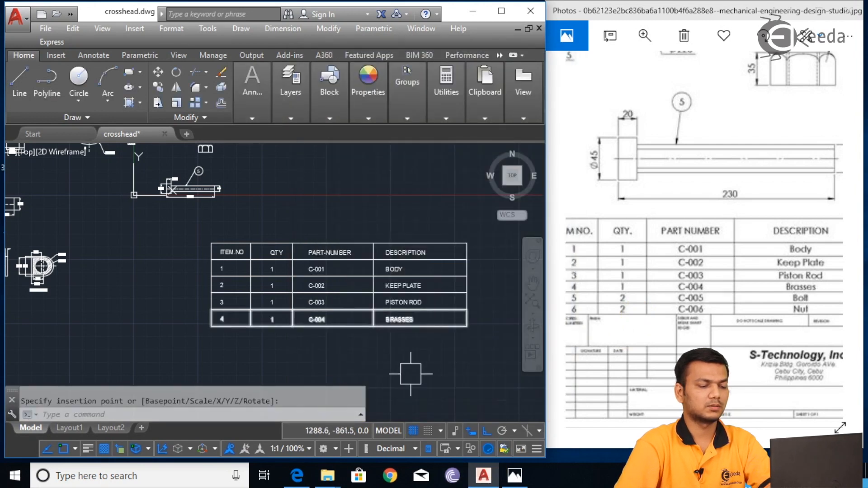
Step: Insert a BOM block directly below row 4 with description BOLT, part number C-005, quantity 2 and item number 5
text(I)
key(Return)
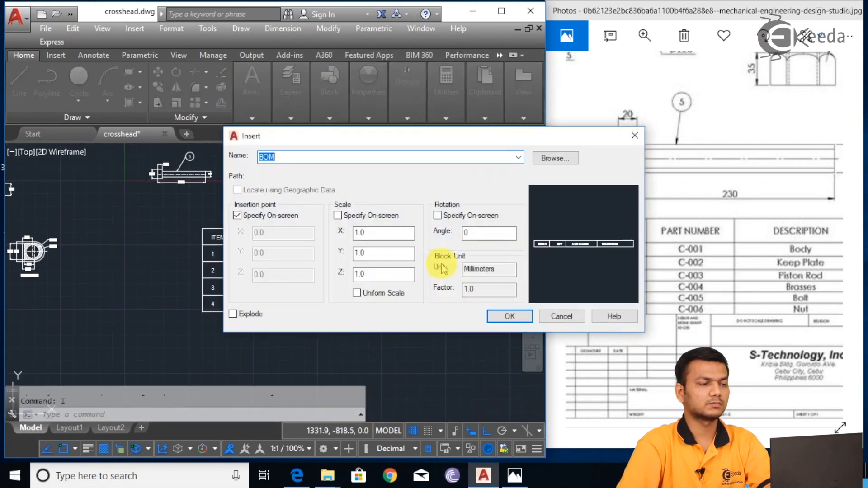
click(502, 316)
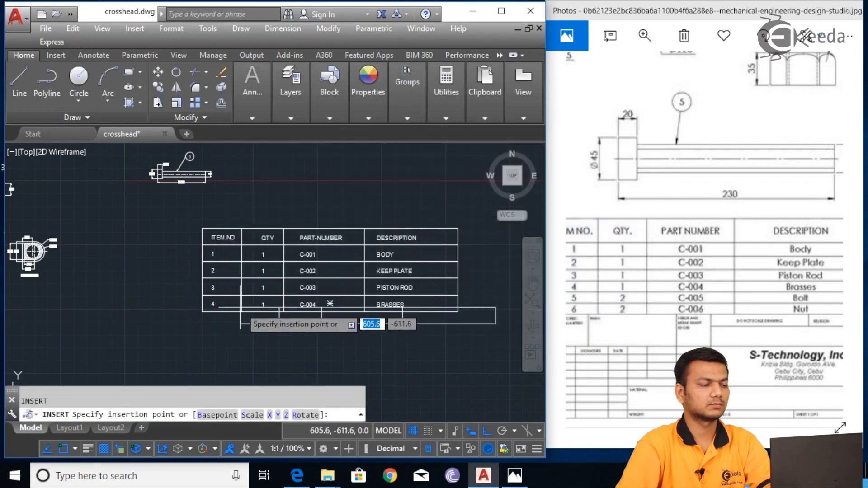
click(207, 314)
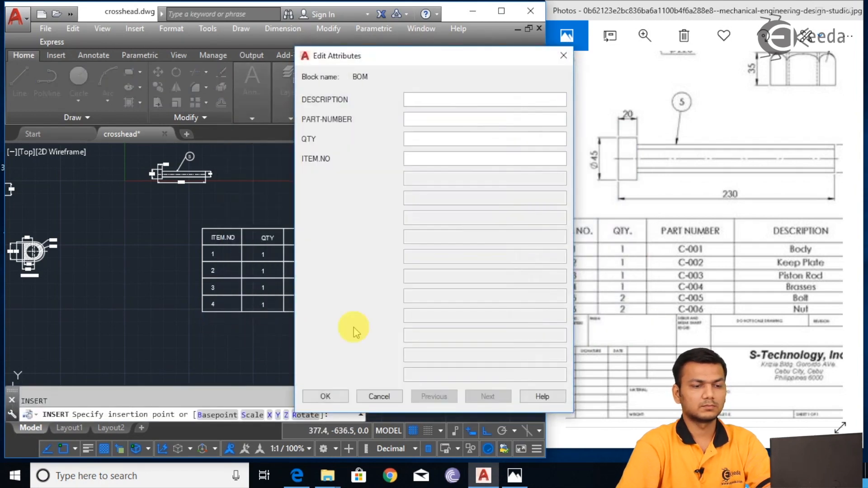
text(BOLT)
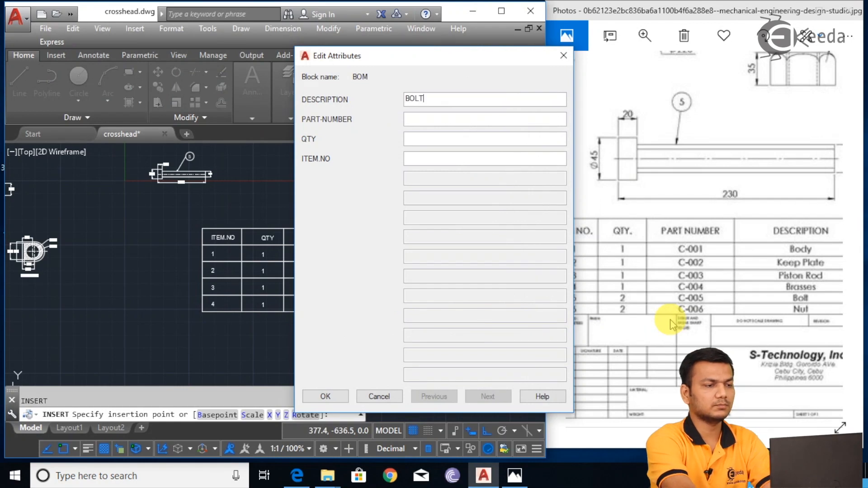
key(Tab)
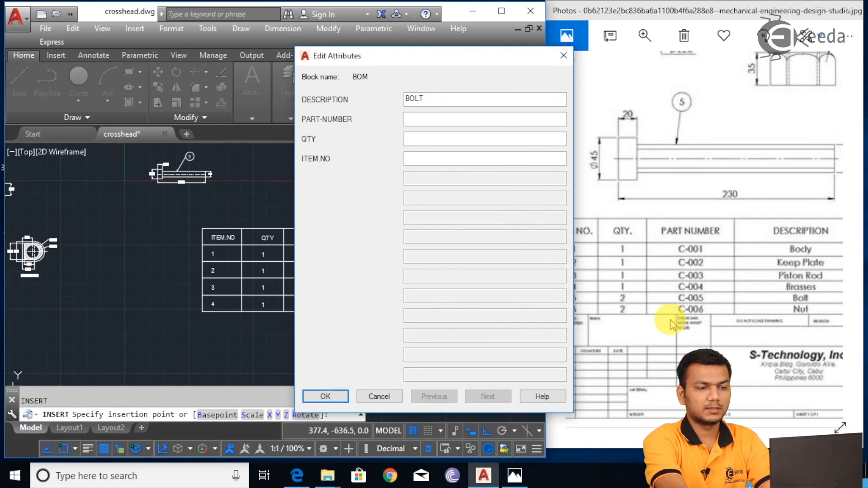
text(C-)
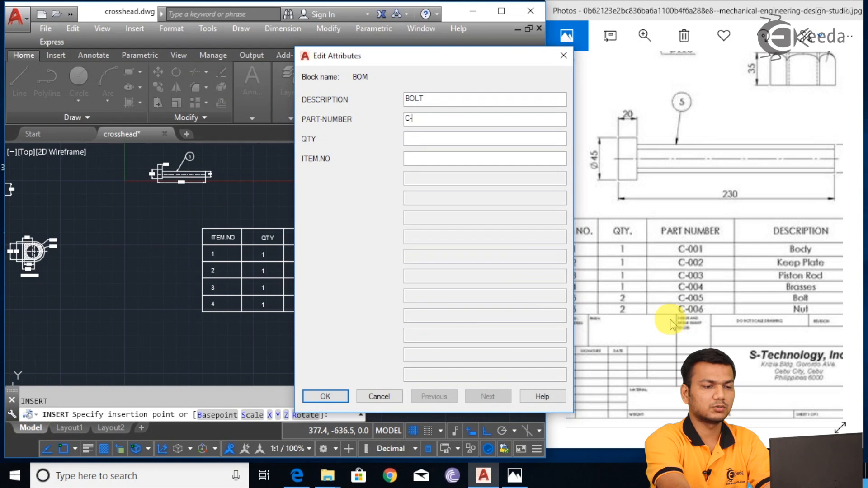
text(005)
key(Tab)
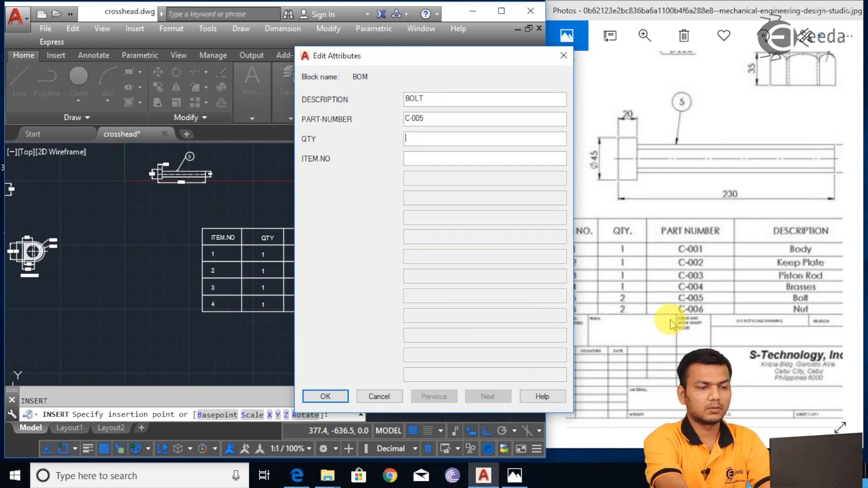
text(2)
key(Tab)
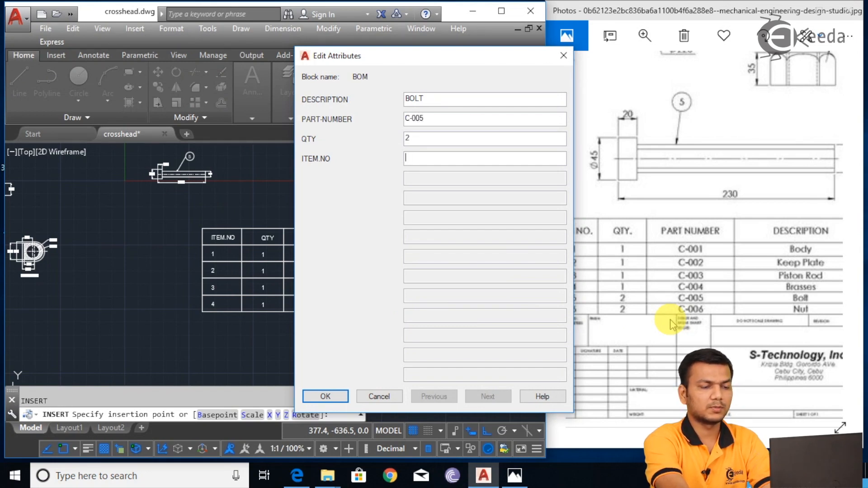
text(5)
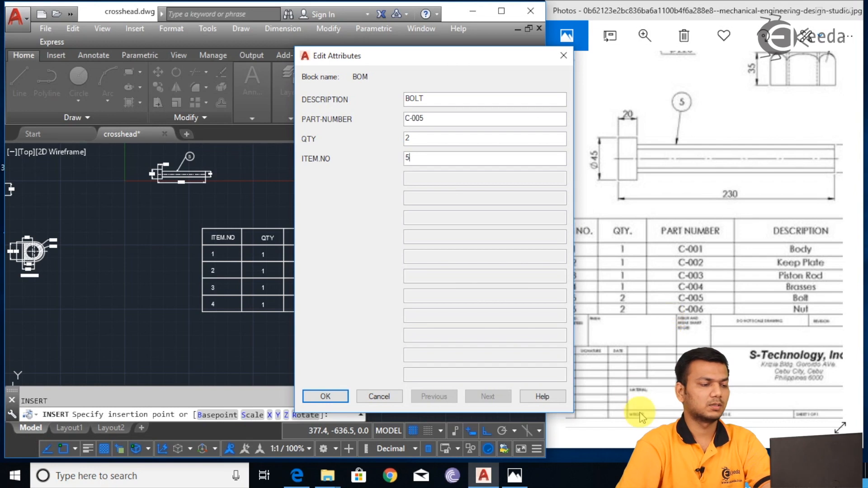
click(324, 397)
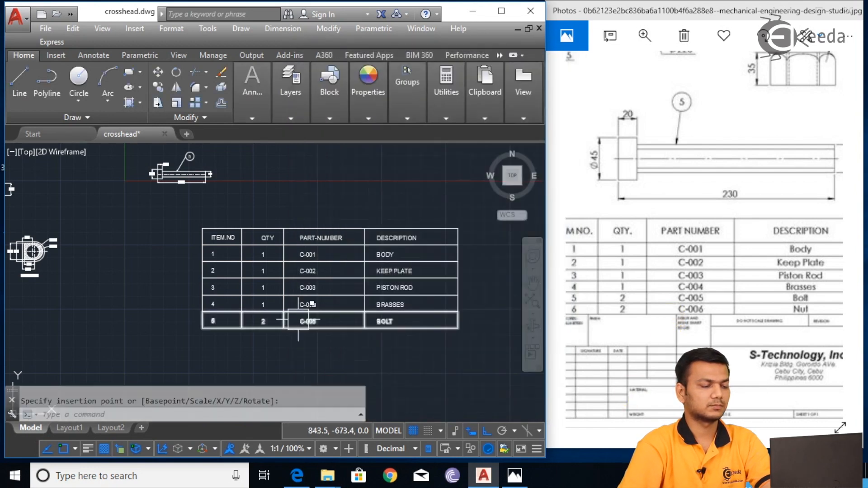
Step: Insert a BOM block directly below row 5 with description NUT, part number C-006, quantity 2 and item number 6
text(I)
key(Return)
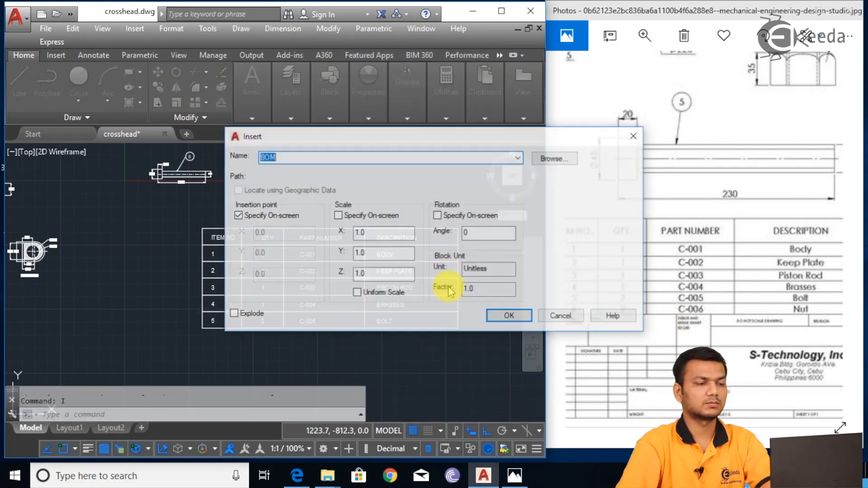
click(509, 316)
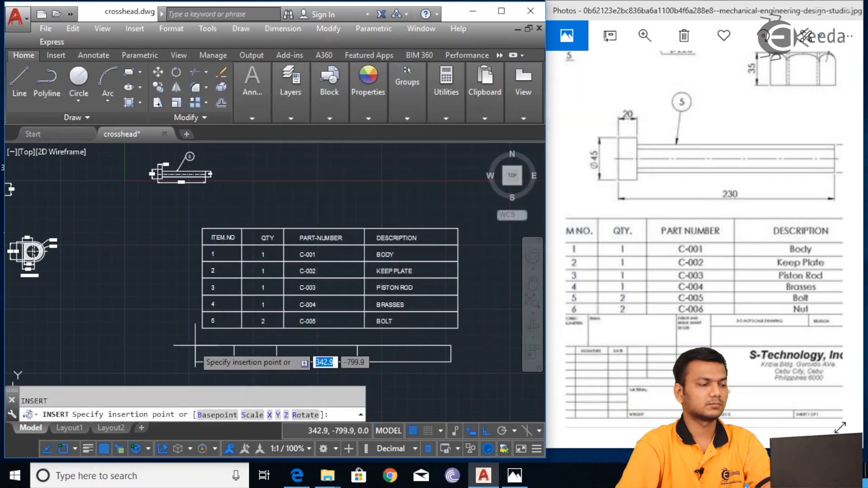
click(199, 334)
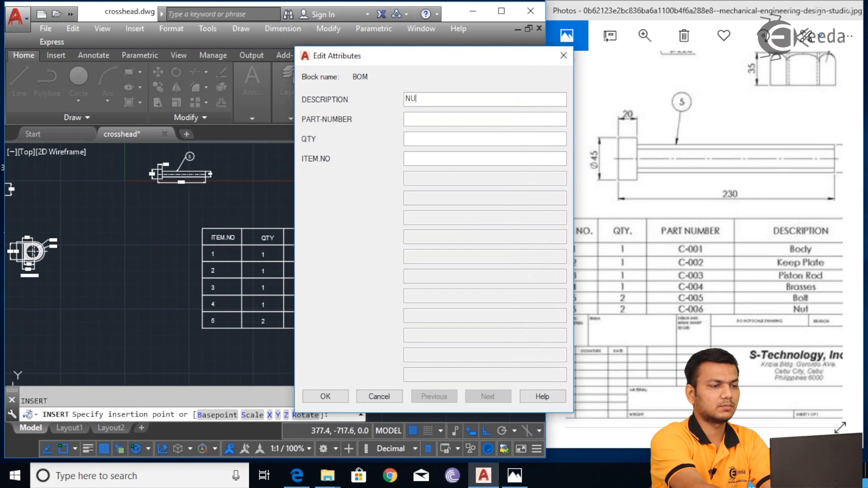
text(NUT)
key(Tab)
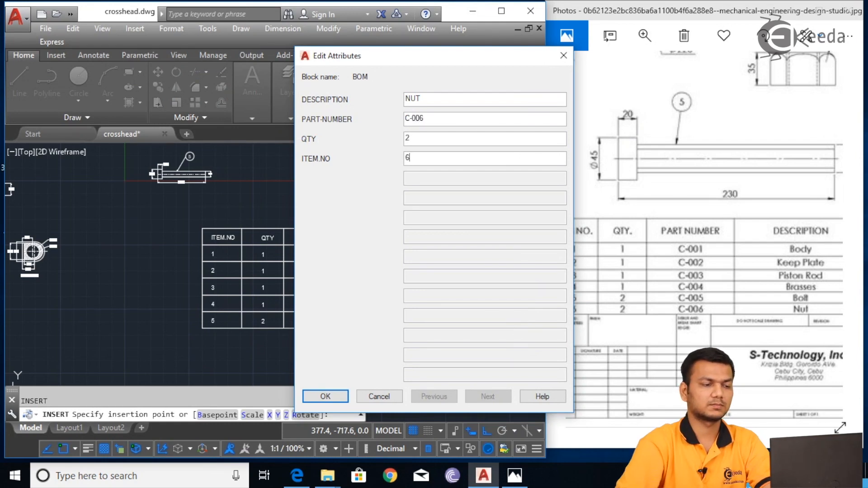
click(339, 397)
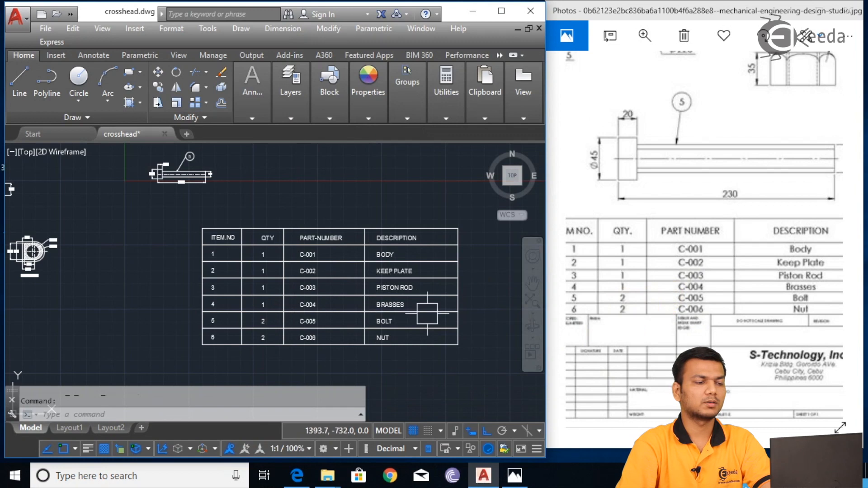
click(436, 302)
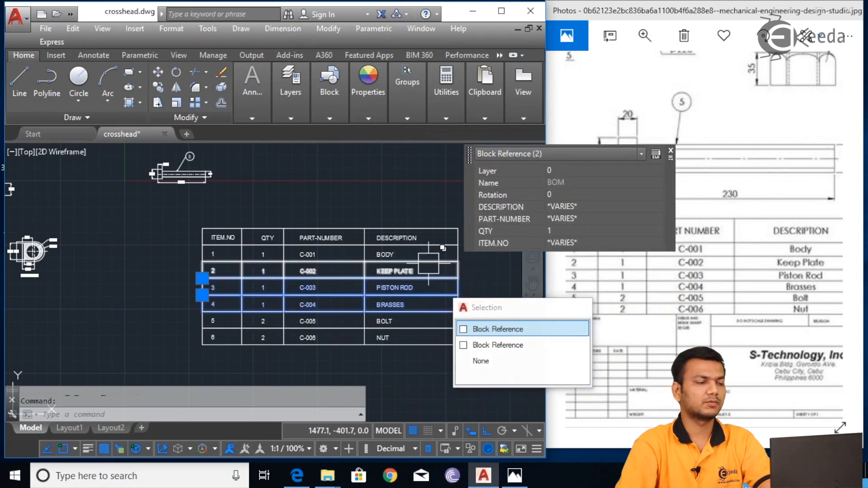
key(Escape)
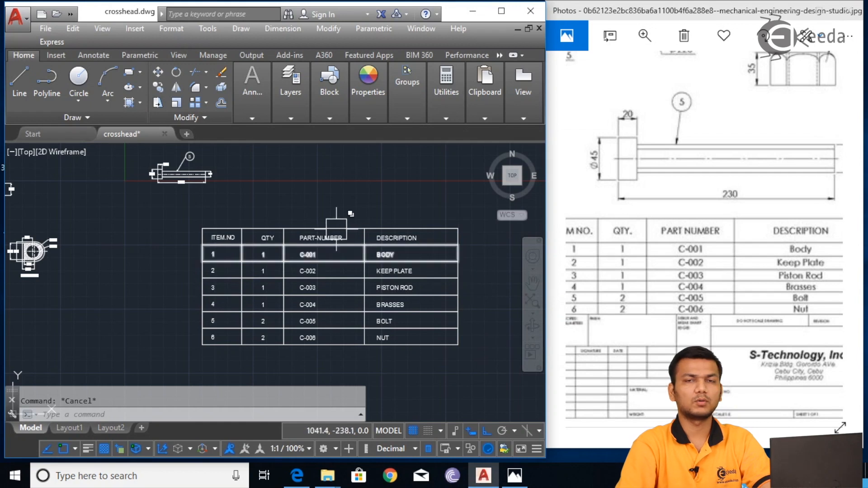
Step: Examine the bill of materials in the drawing and the exploded isometric view in the reference image
scroll(372, 326, down, 2)
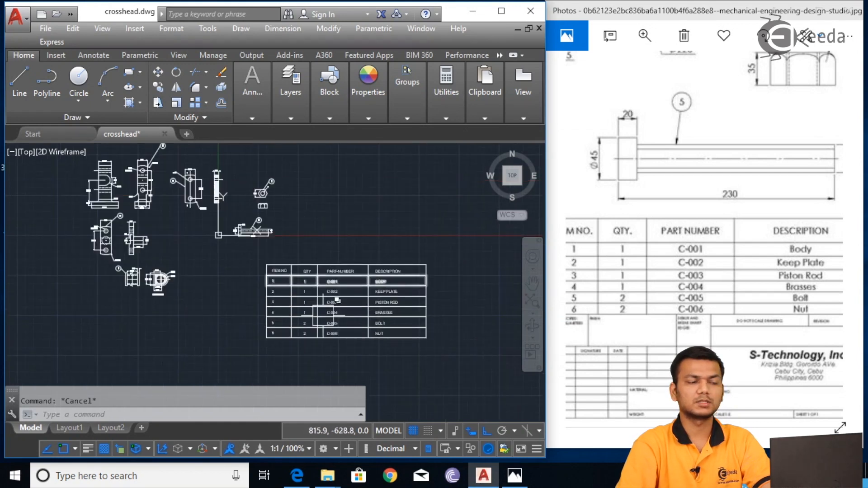
scroll(331, 302, up, 2)
scroll(280, 294, down, 3)
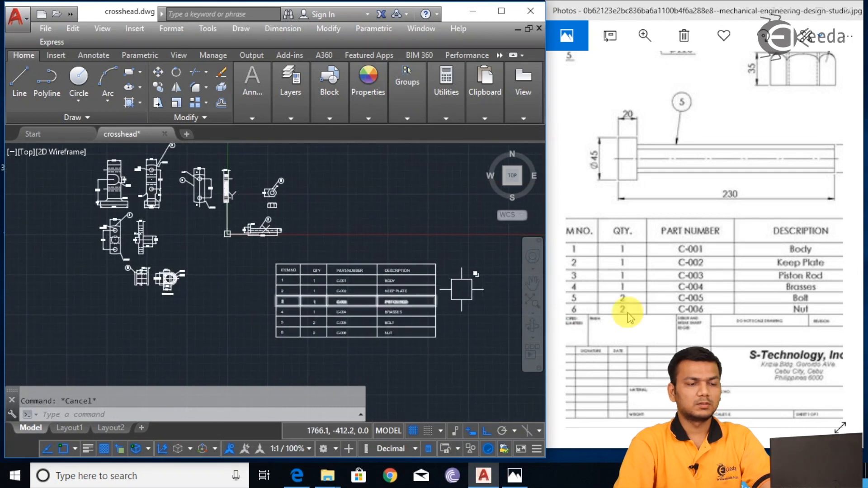
drag(709, 272, 744, 222)
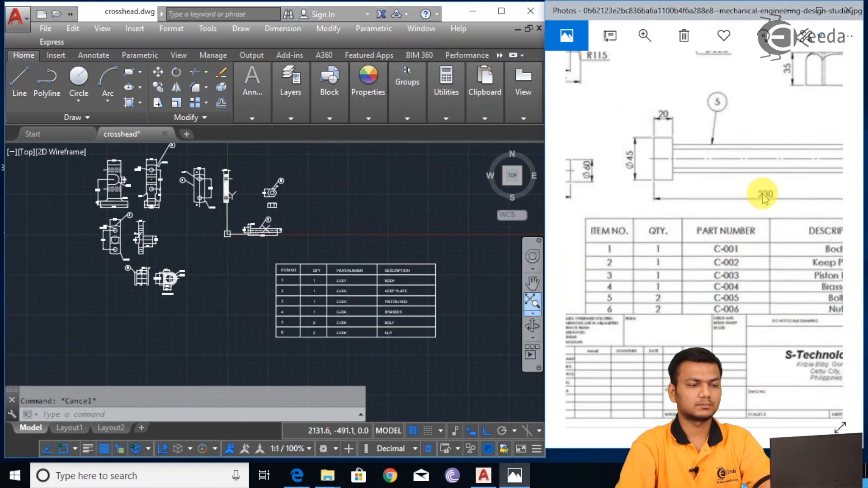
drag(686, 239, 723, 208)
mouse_move(654, 217)
mouse_down()
mouse_move(724, 209)
mouse_move(723, 221)
mouse_move(739, 222)
mouse_move(713, 225)
mouse_move(729, 222)
mouse_up()
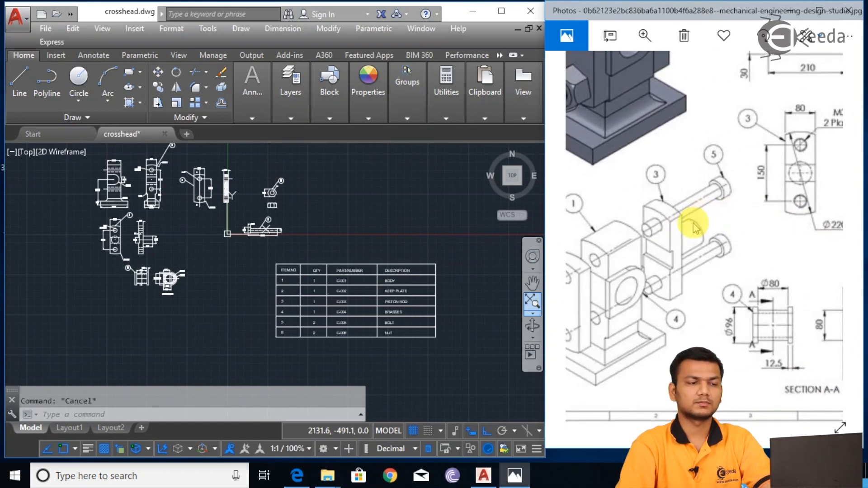
drag(682, 251, 723, 218)
drag(679, 283, 687, 242)
Step: Set the drafting snap type to isometric snap
mouse_move(74, 285)
middle_down()
mouse_move(104, 263)
mouse_move(232, 256)
middle_up()
scroll(232, 257, up, 2)
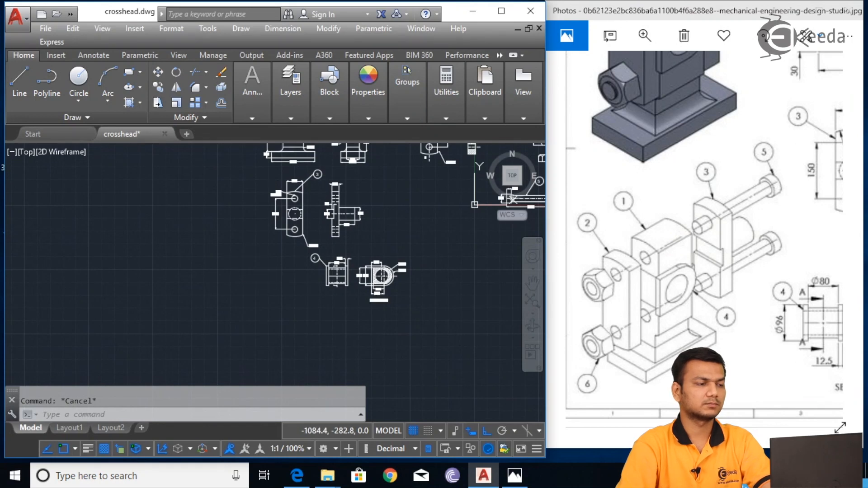
text(ds)
key(Return)
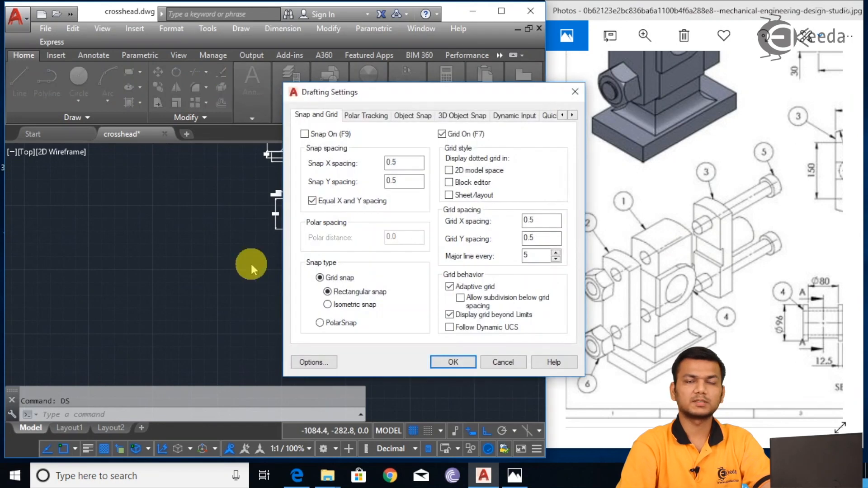
click(329, 305)
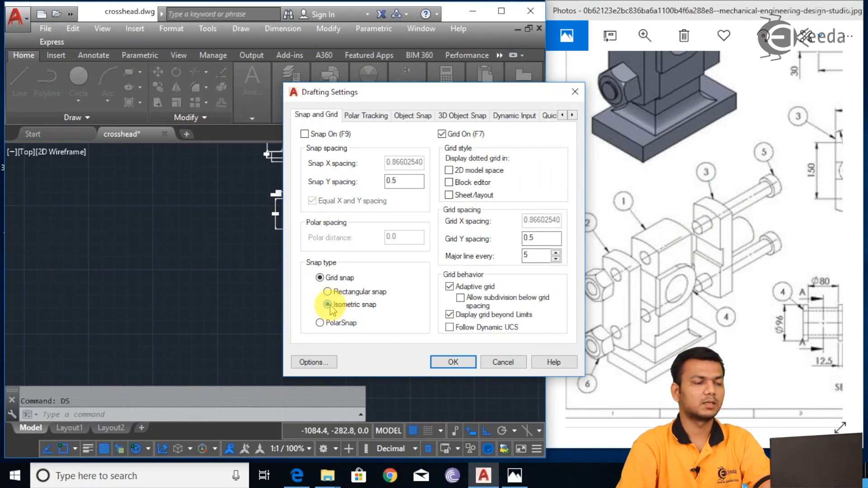
click(454, 363)
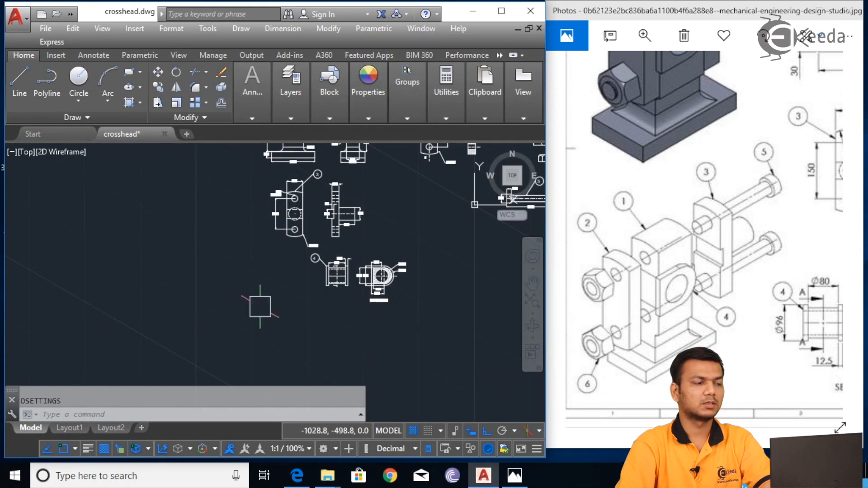
Step: Examine the part views and dimensions in the reference image and drawing, ending at part 2, the keep plate
scroll(229, 279, up, 4)
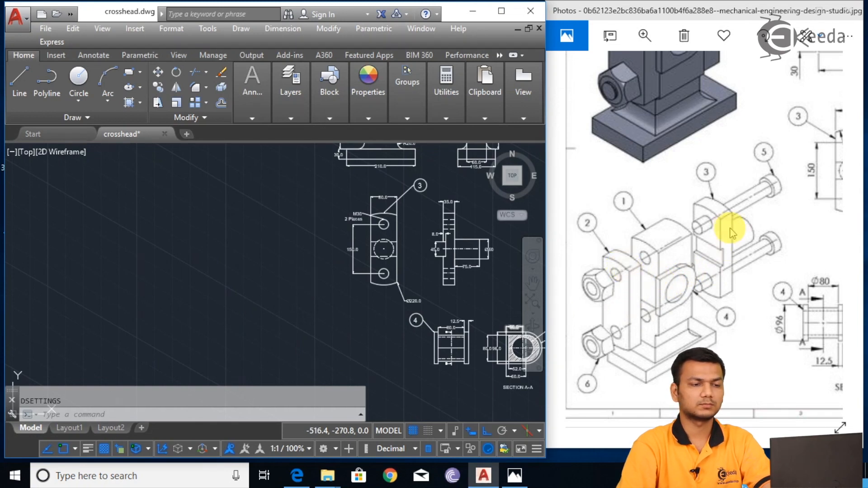
drag(742, 194, 663, 264)
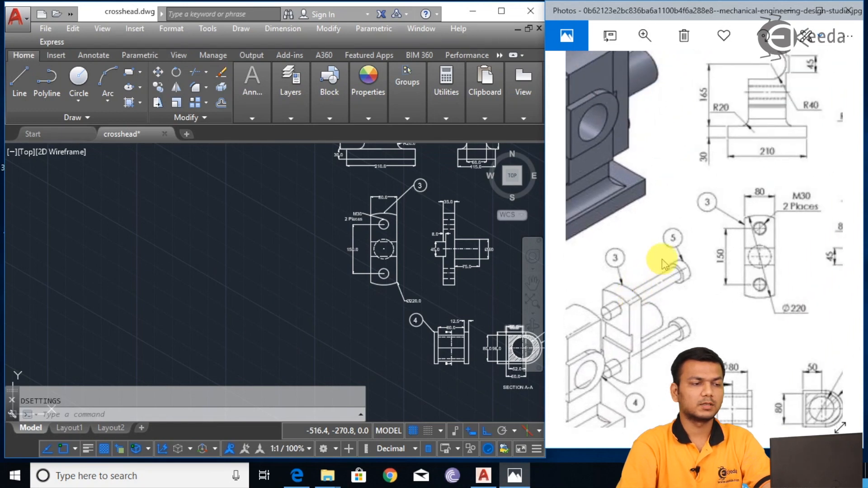
click(289, 220)
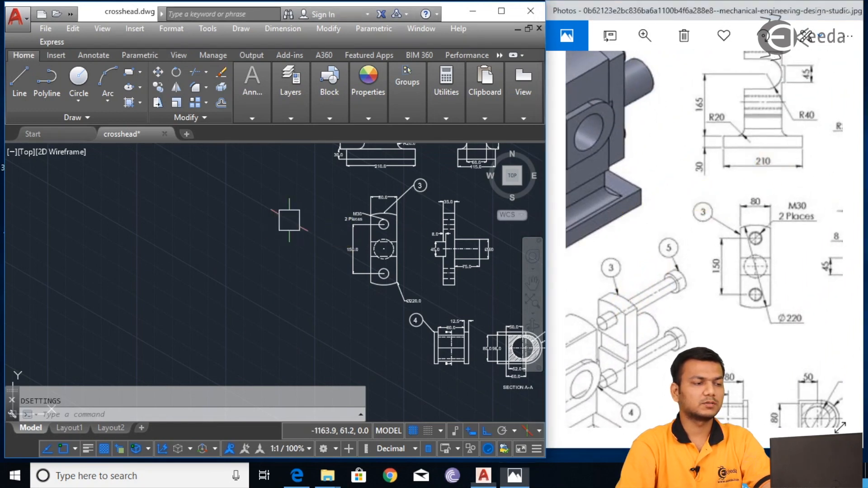
middle_drag(312, 230, 212, 355)
middle_drag(428, 248, 351, 243)
drag(712, 180, 655, 253)
mouse_move(763, 189)
mouse_down()
mouse_move(691, 200)
mouse_move(621, 193)
mouse_up()
drag(692, 187, 597, 181)
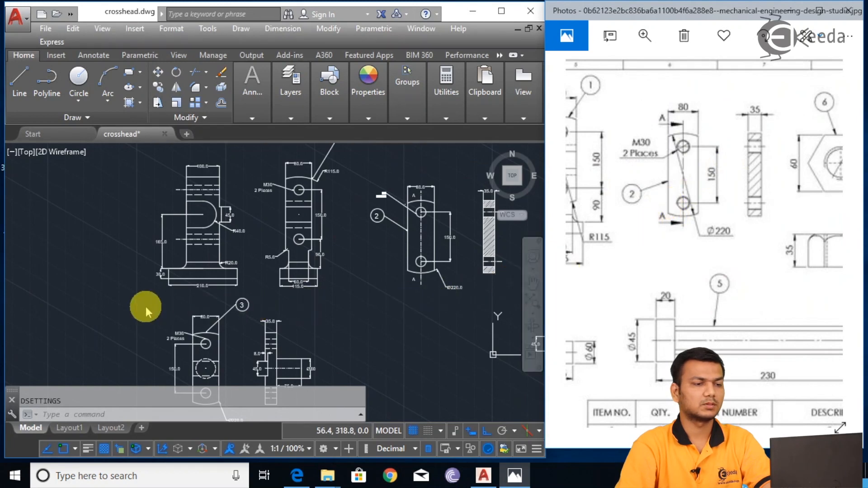
scroll(146, 317, down, 3)
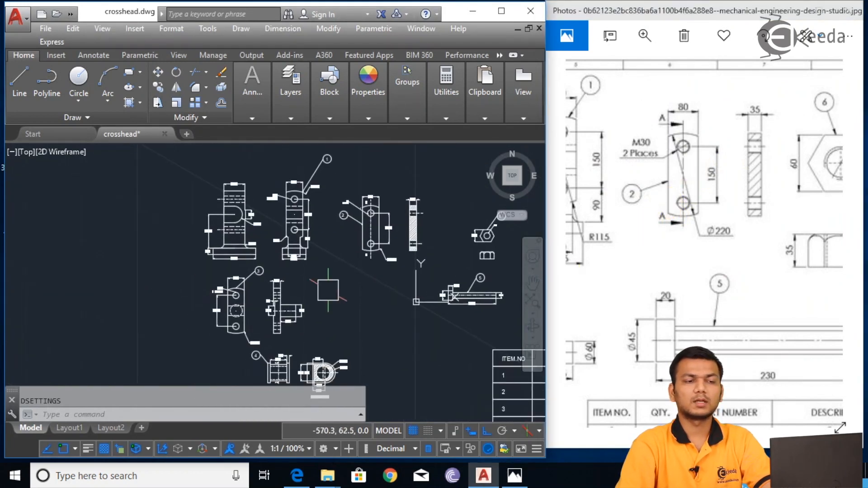
Step: Draw a vertical line 220 long in the empty area beside the existing part views
mouse_move(181, 312)
middle_down()
mouse_move(268, 285)
mouse_move(317, 258)
middle_up()
middle_drag(169, 331, 281, 285)
scroll(190, 298, up, 2)
middle_drag(190, 299, 250, 278)
text(l)
key(Return)
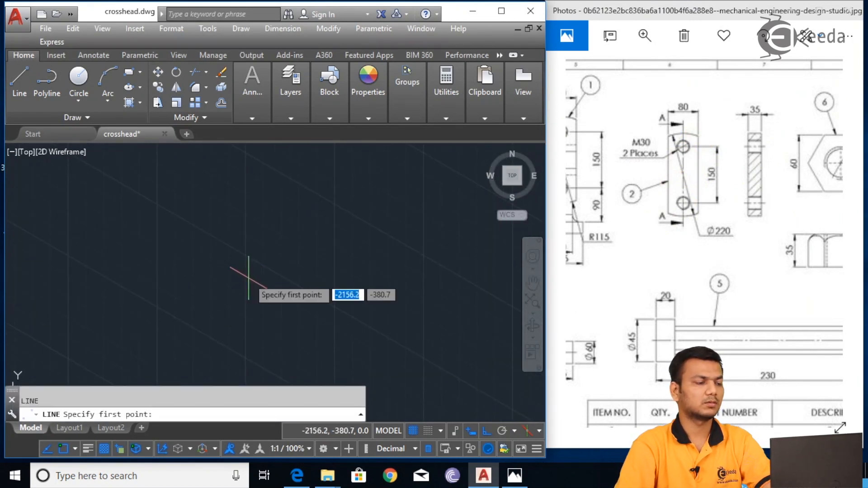
click(244, 343)
text(22)
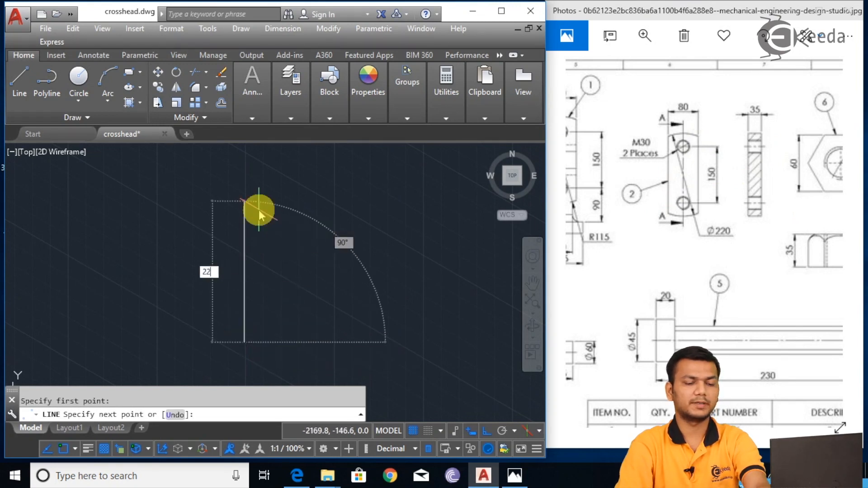
text(0)
key(Return)
key(Escape)
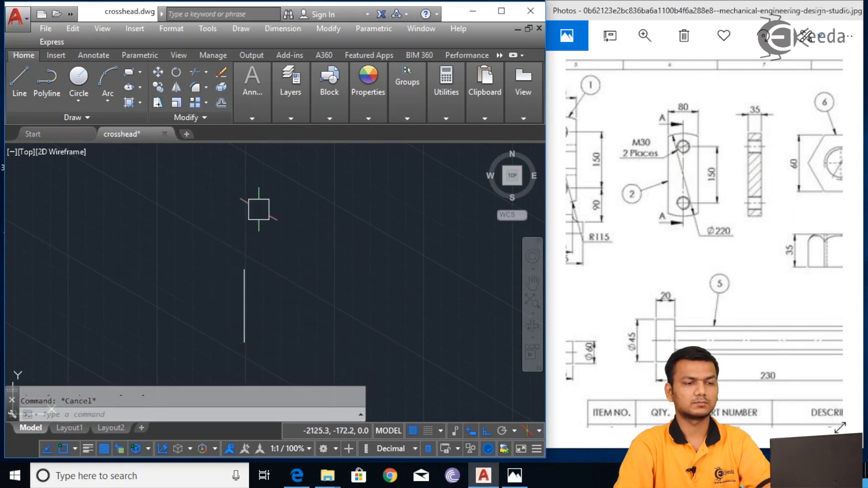
Step: Draw two 40-long isometric lines from the vertical line's upper end, one at 330° and one at 150°
scroll(271, 240, up, 3)
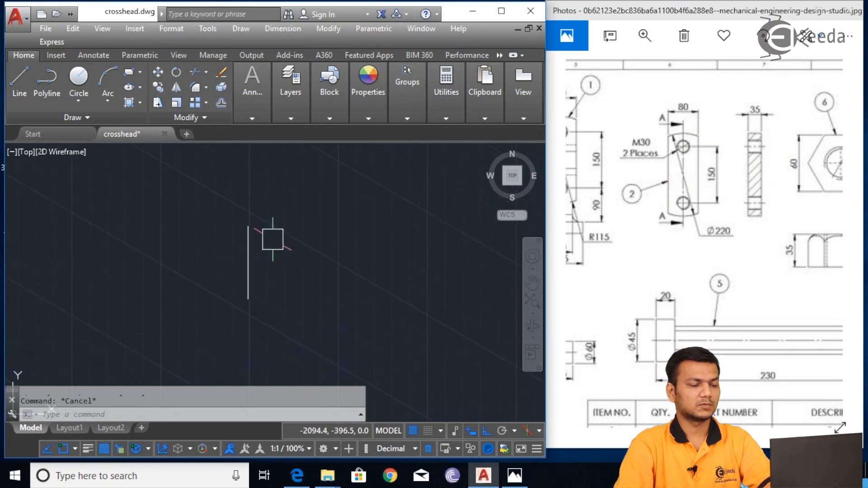
key(Return)
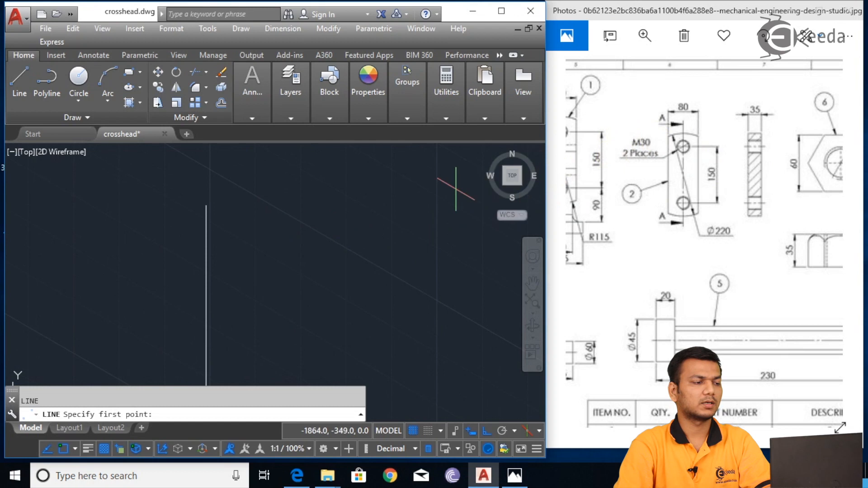
click(206, 206)
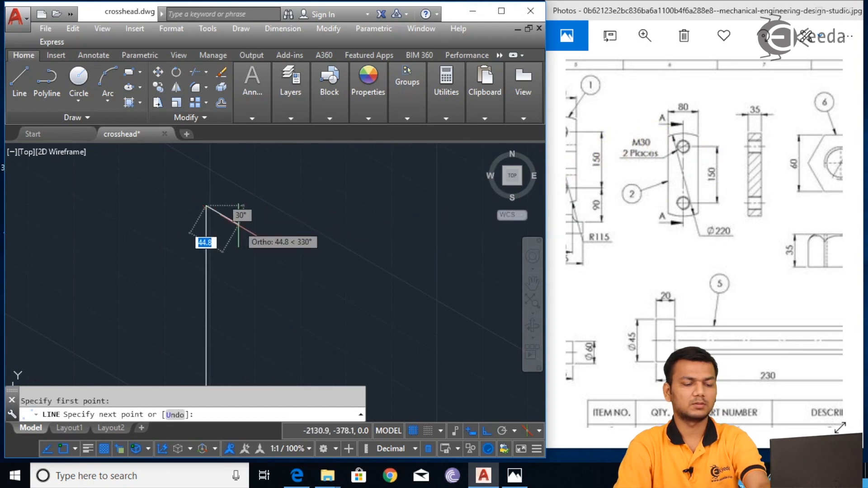
text(40)
key(Return)
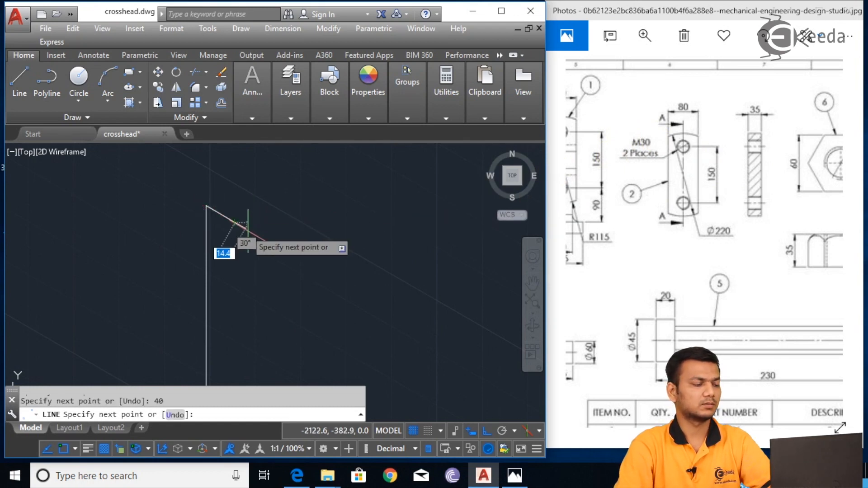
key(Escape)
key(Return)
click(206, 206)
text(40)
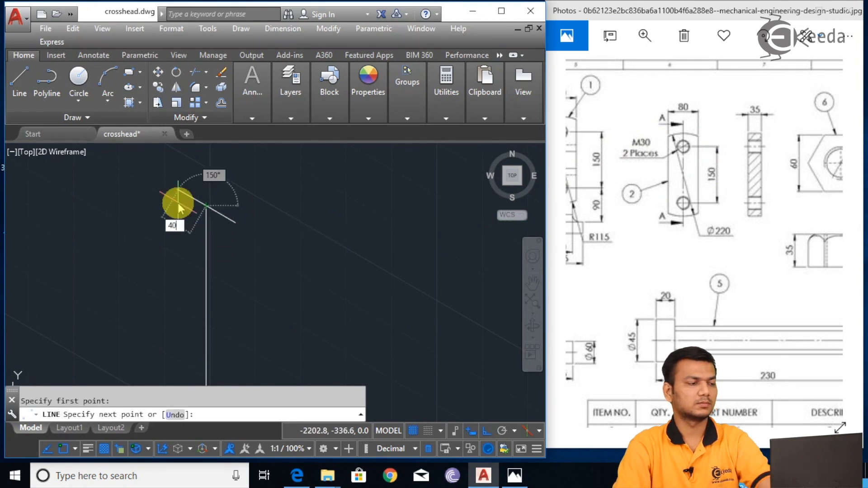
key(Return)
key(Escape)
Step: Draw a vertical line 220 long downward from the lower end of the sloping top edge
middle_drag(257, 254, 285, 192)
right_click(286, 192)
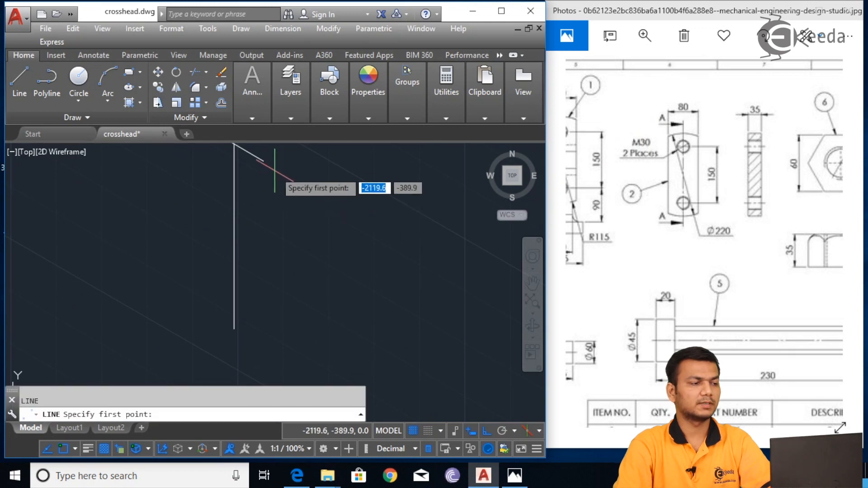
click(264, 162)
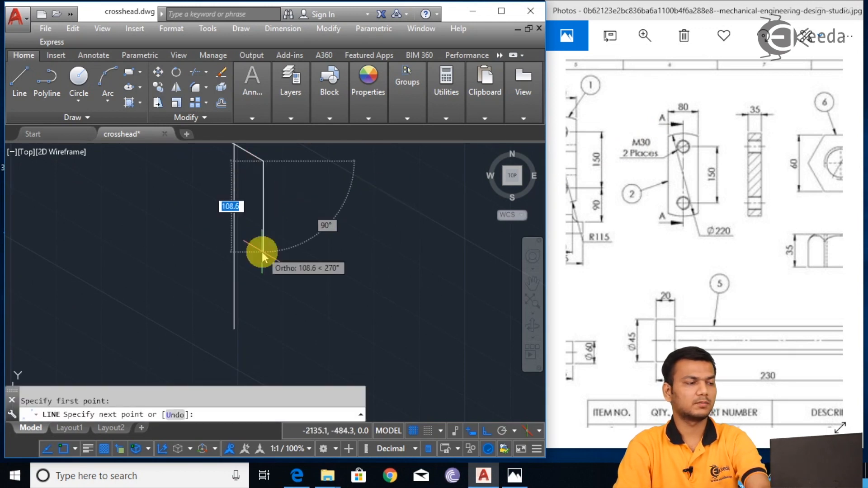
text(2020)
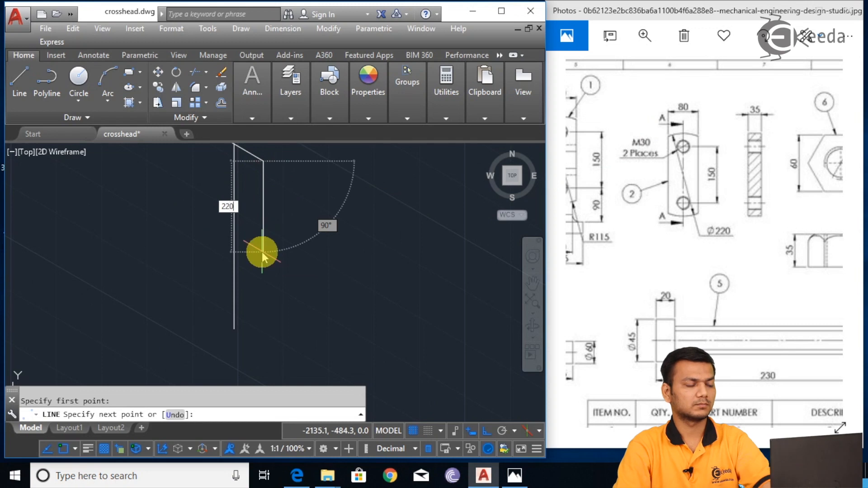
key(Return)
key(Escape)
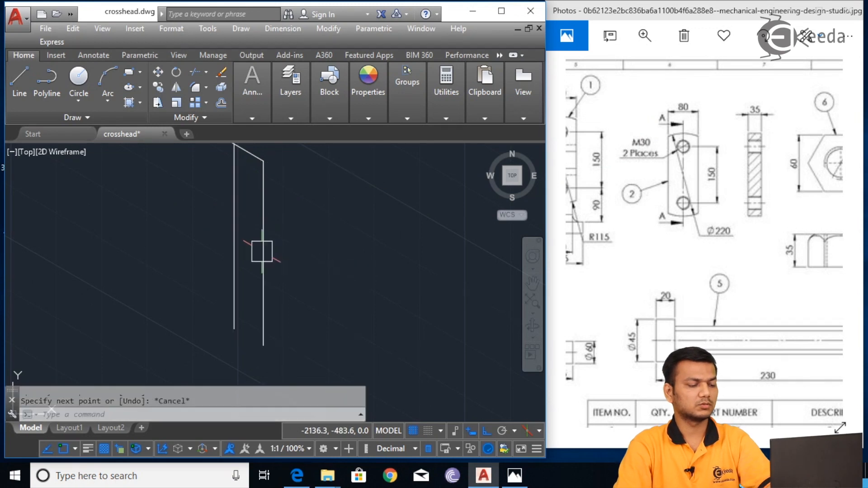
Step: Copy the new vertical side line from the top edge's lower end to its upper end
text(co)
key(Return)
click(264, 251)
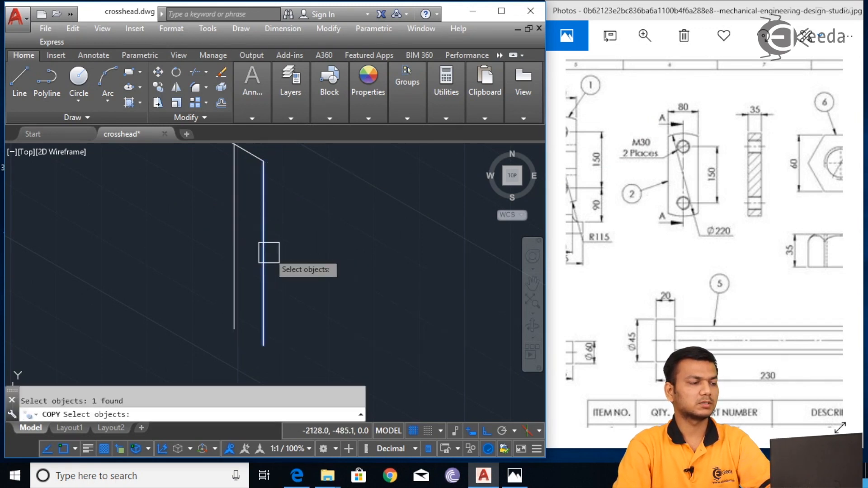
key(Return)
click(264, 162)
middle_drag(291, 200, 314, 233)
click(228, 160)
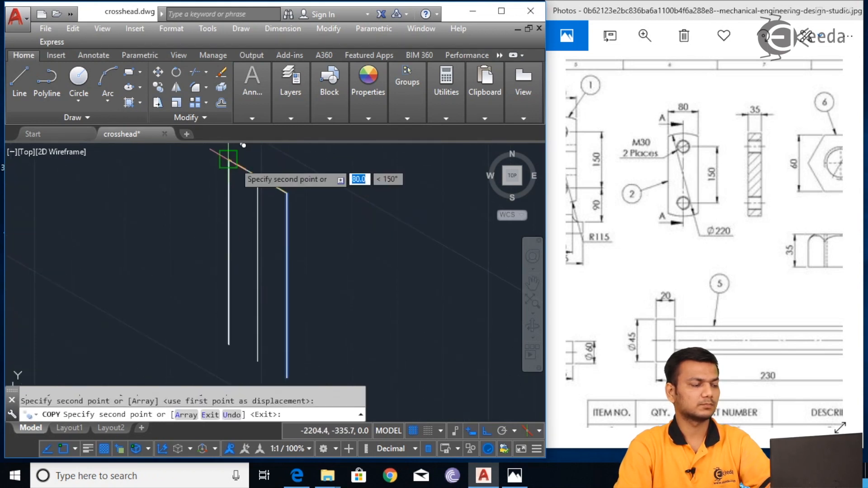
key(Escape)
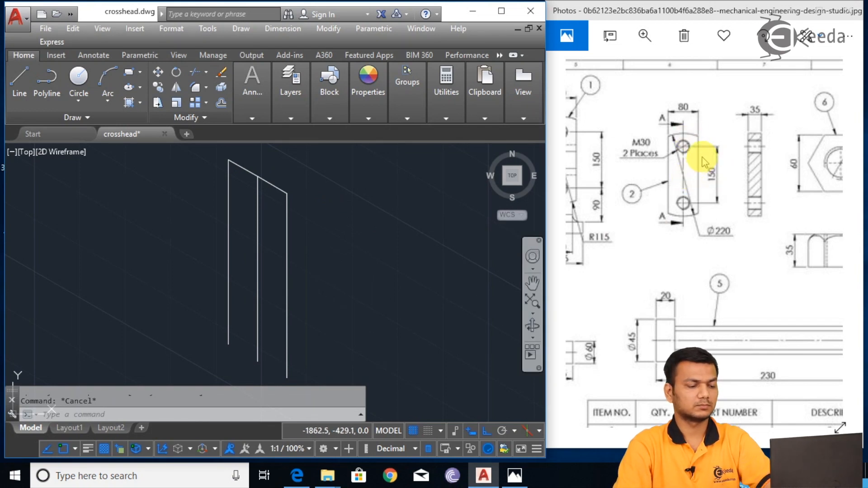
Step: Draw a 110-long line downward along the centre line from the midpoint of the top edge
click(410, 252)
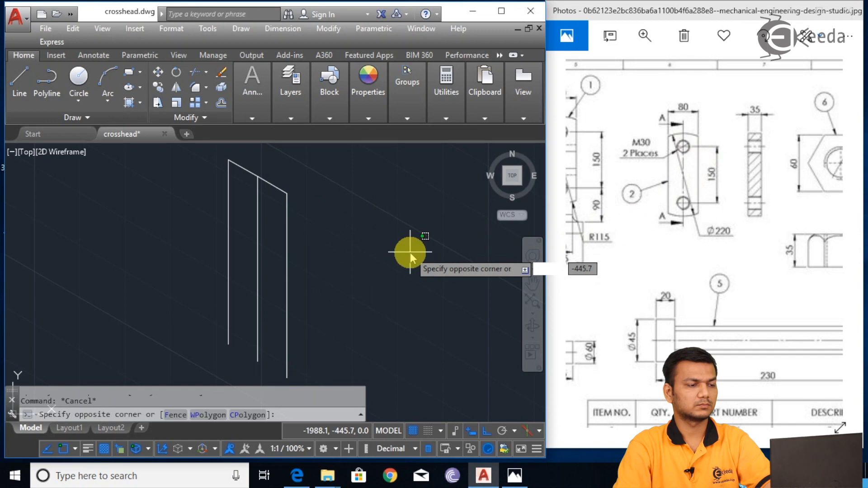
text(l)
key(Return)
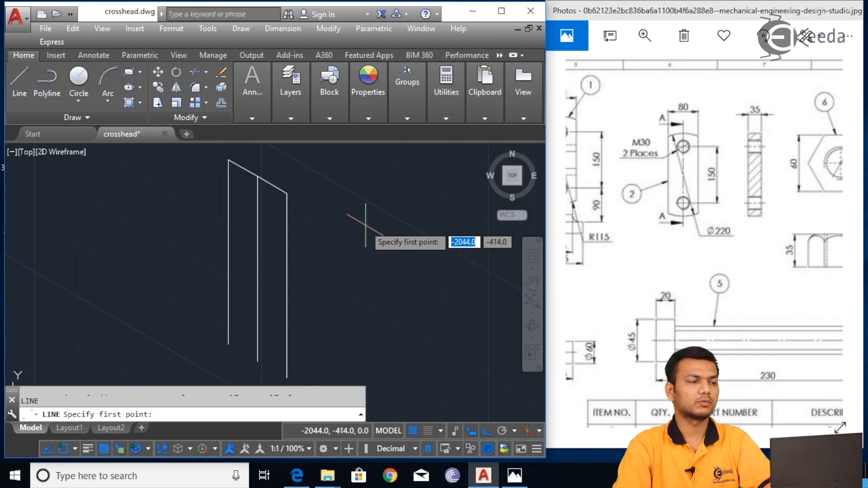
click(257, 176)
text(110)
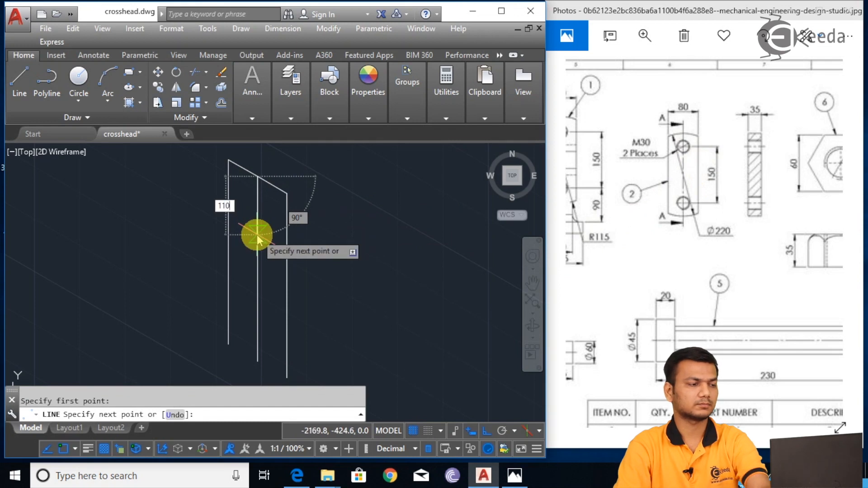
key(Return)
key(Escape)
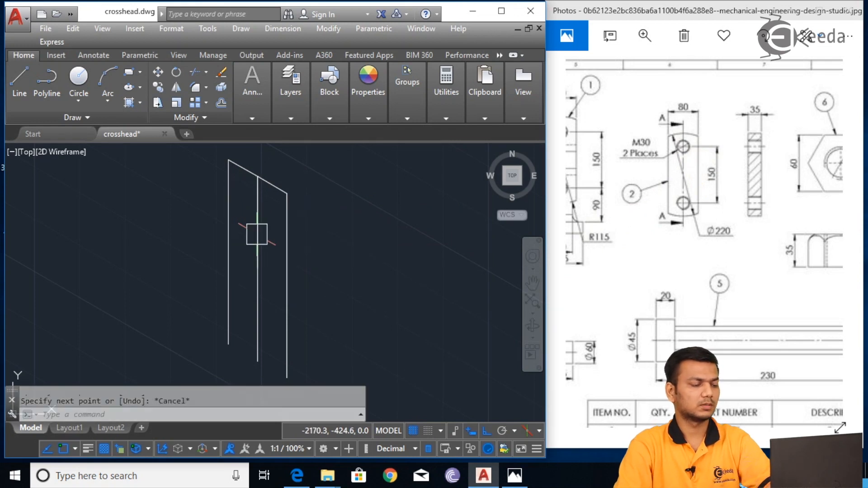
Step: Draw an isocircle of radius 110 centred on the lower end of the 110-long line
text(EL)
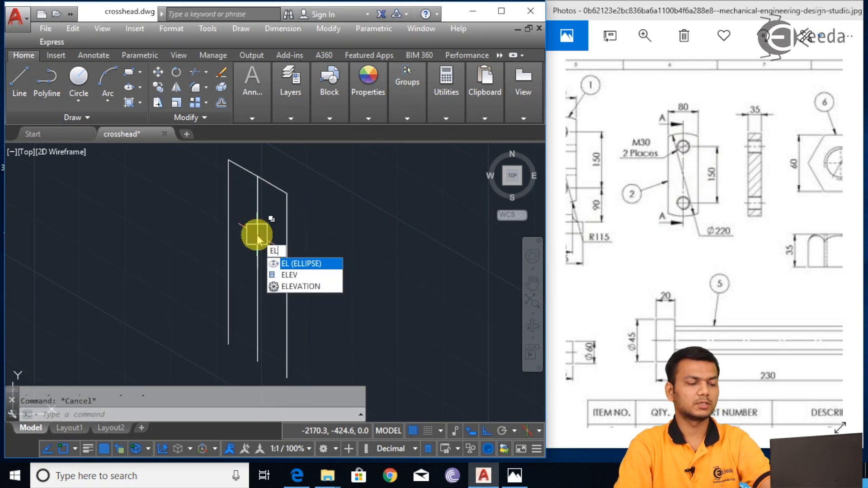
key(Return)
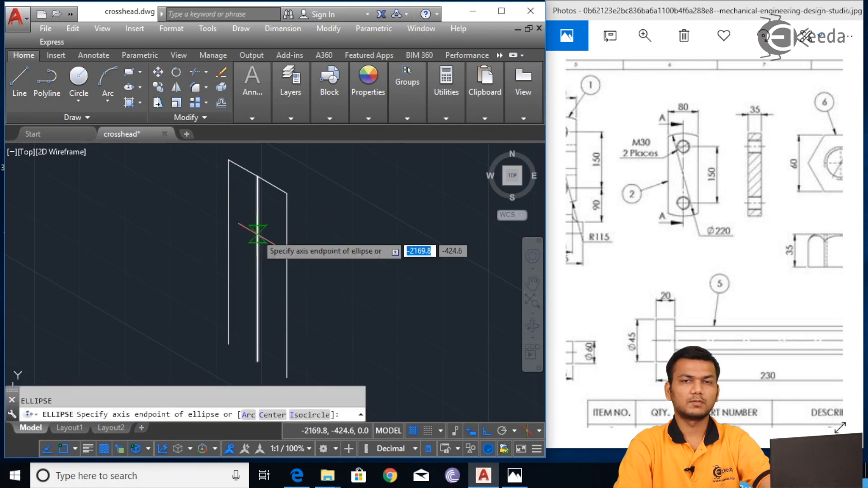
text(I)
key(Return)
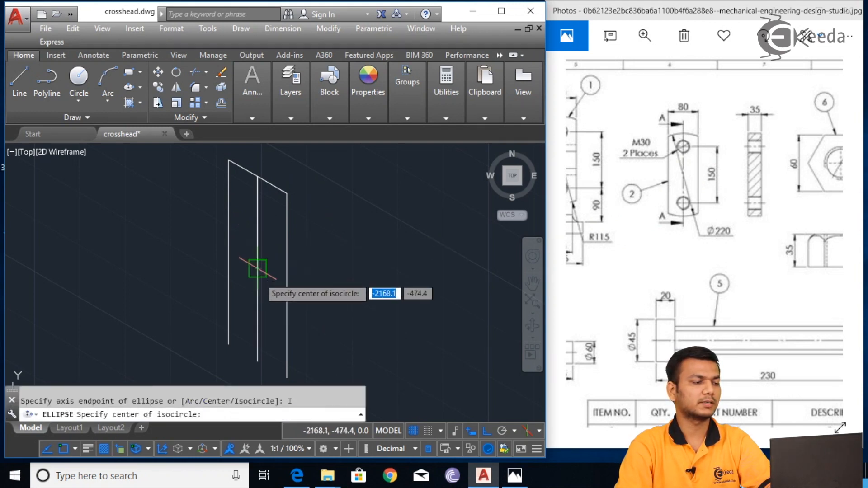
click(259, 269)
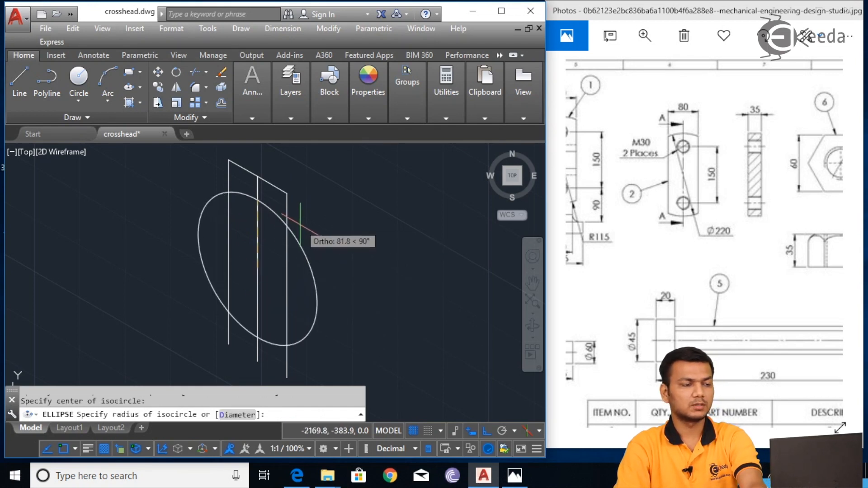
text(110)
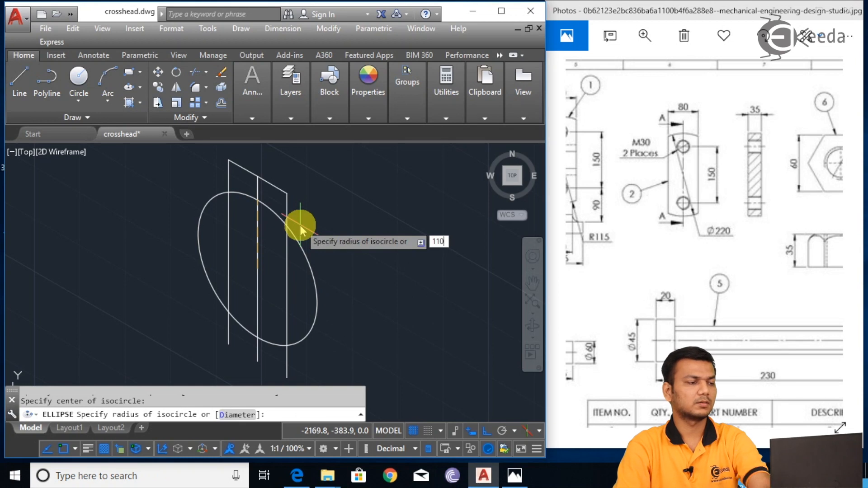
key(Return)
Step: Trim the isocircle outside the two side lines and cut the side lines' upper ends back to the top arc
text(tr)
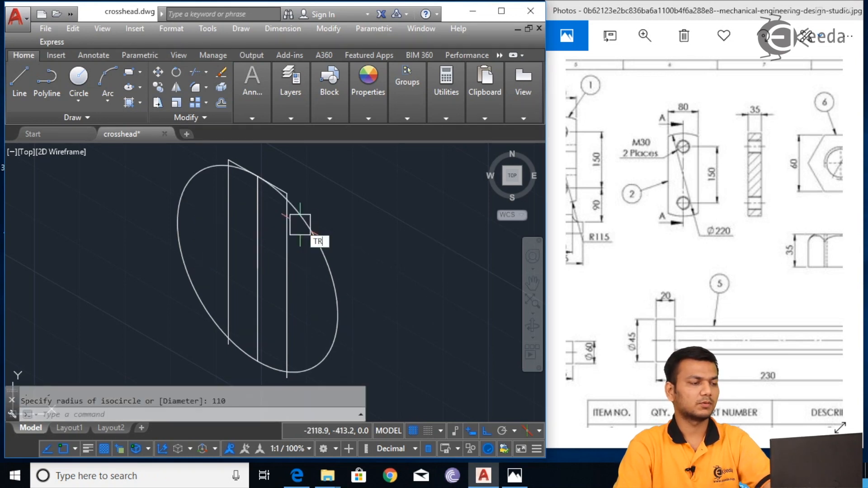
key(Return)
key(Return)
click(185, 184)
scroll(252, 164, up, 3)
scroll(240, 224, up, 4)
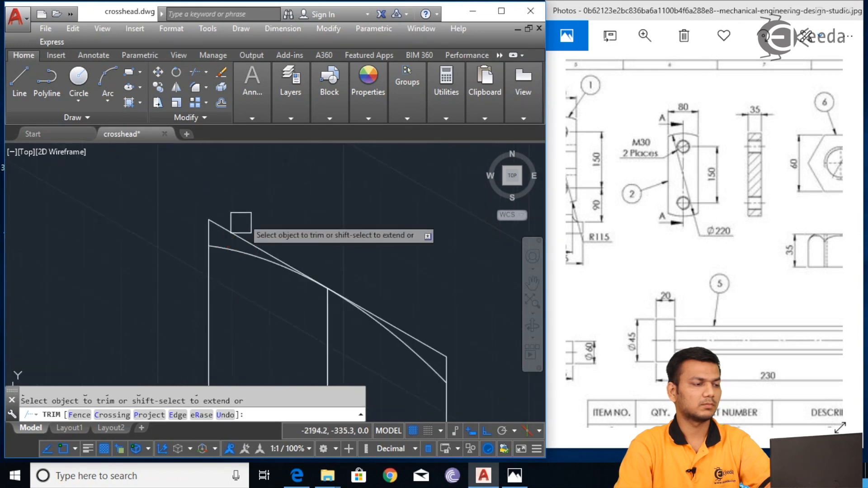
scroll(203, 241, up, 4)
click(218, 227)
scroll(263, 230, down, 4)
middle_drag(316, 259, 221, 199)
scroll(355, 310, up, 2)
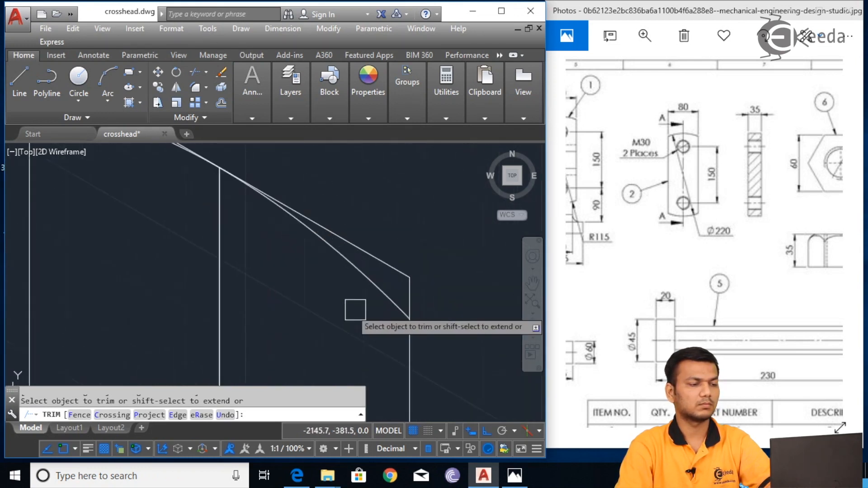
click(446, 284)
Step: Trim the lower ends of both side lines back to the bottom arc
scroll(450, 295, down, 2)
middle_drag(441, 323, 399, 159)
scroll(412, 272, down, 2)
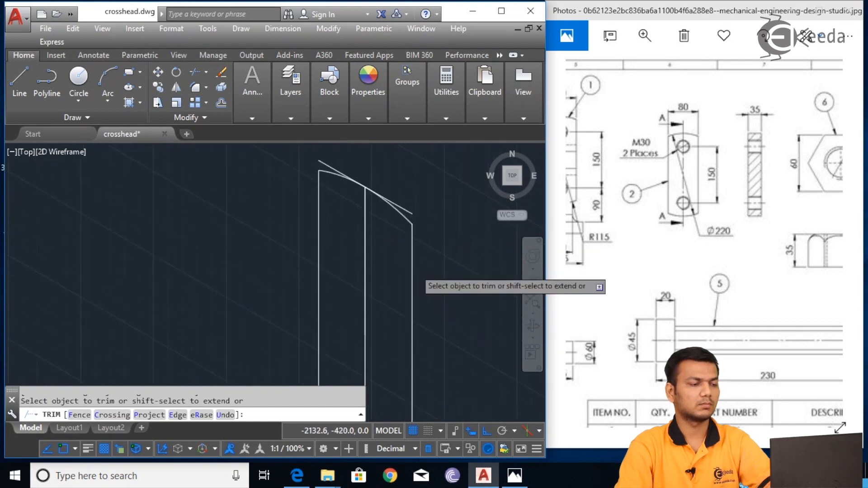
scroll(405, 281, down, 1)
middle_drag(397, 290, 373, 167)
scroll(374, 199, up, 1)
scroll(400, 331, up, 1)
middle_drag(401, 380, 391, 306)
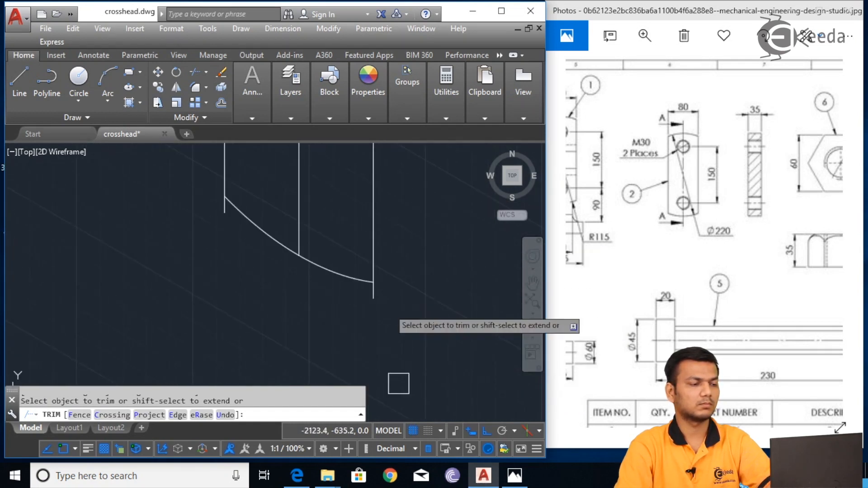
scroll(223, 218, up, 2)
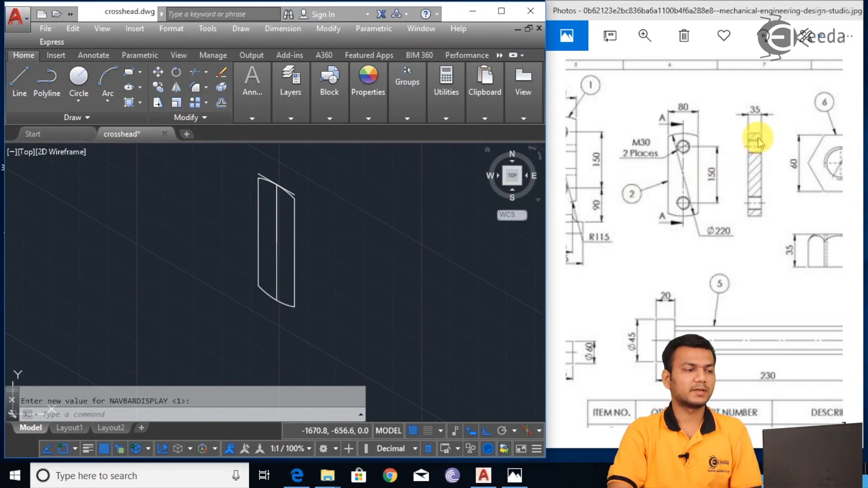
Step: Copy the plate's two end arcs and two side lines 35 backward along the 30° axis in the top isoplane
click(330, 220)
middle_drag(331, 220, 344, 239)
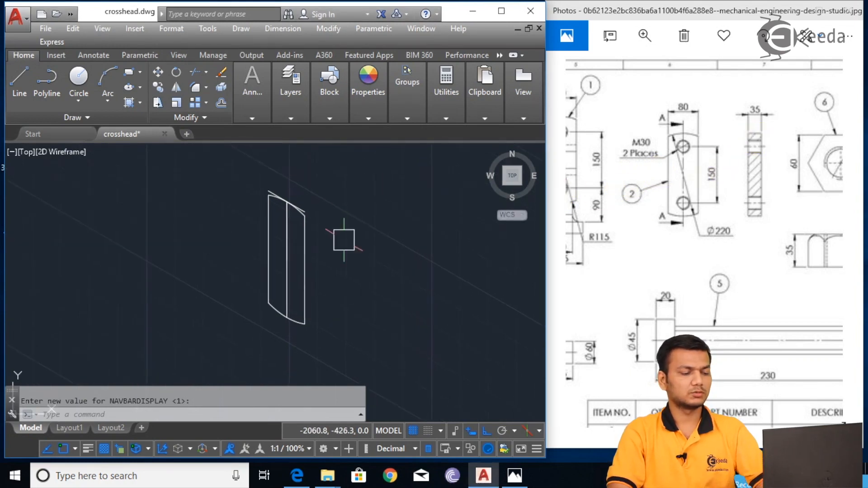
text(co)
key(Return)
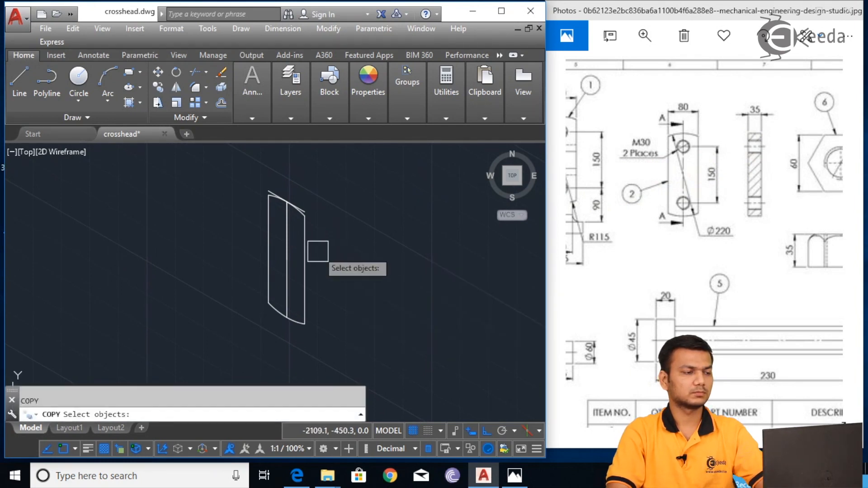
scroll(324, 245, up, 6)
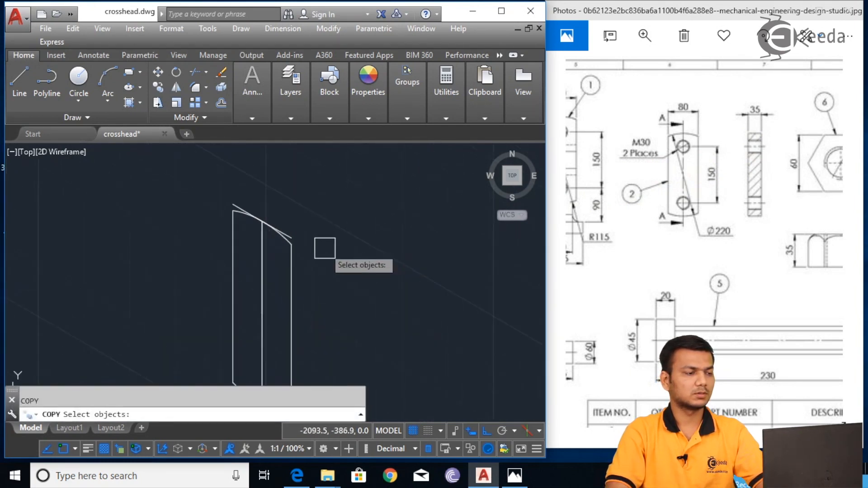
click(269, 211)
scroll(368, 271, down, 4)
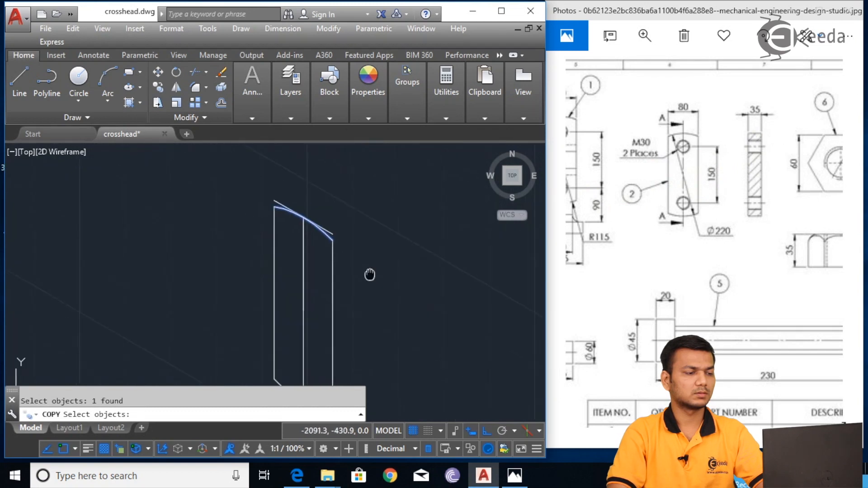
click(330, 317)
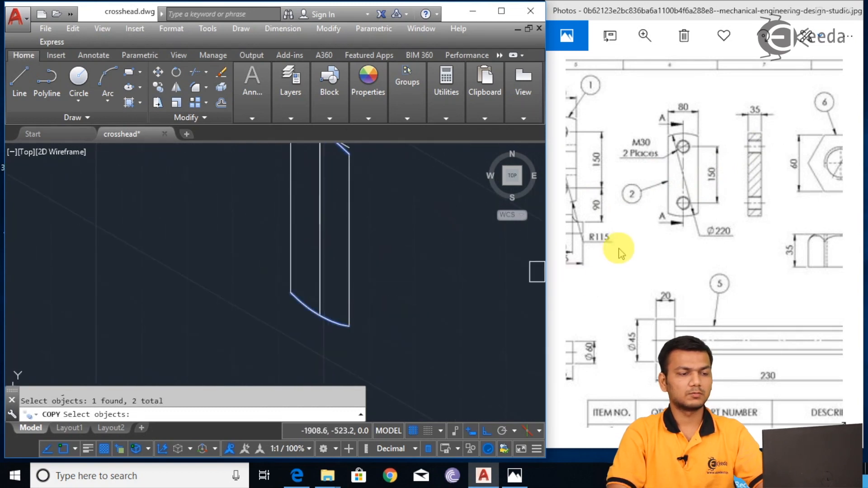
mouse_move(614, 244)
mouse_down()
mouse_move(816, 175)
mouse_move(647, 274)
mouse_up()
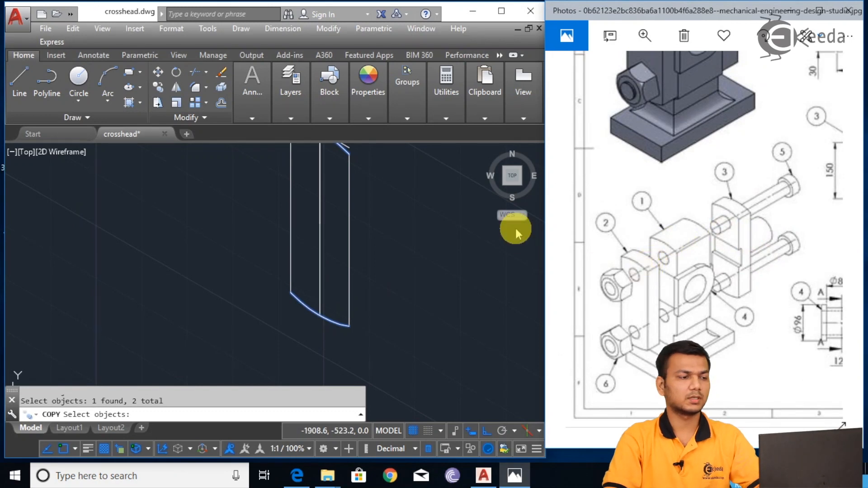
click(352, 224)
middle_drag(387, 227, 371, 263)
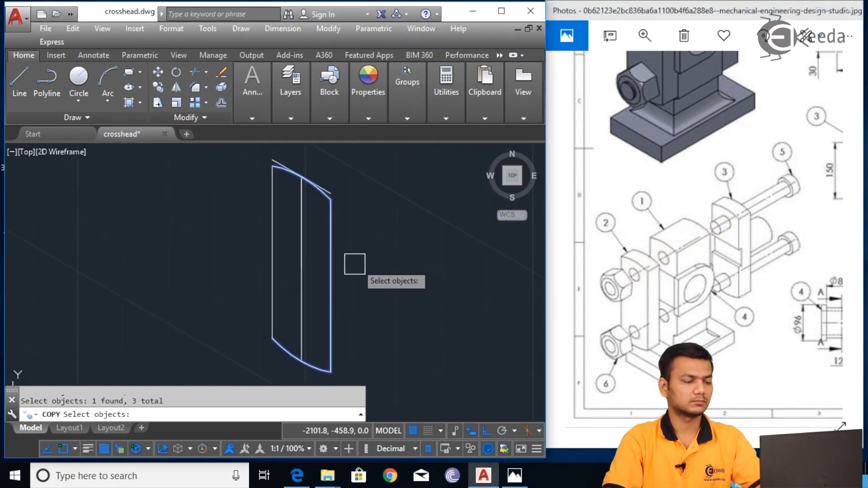
click(271, 234)
key(Return)
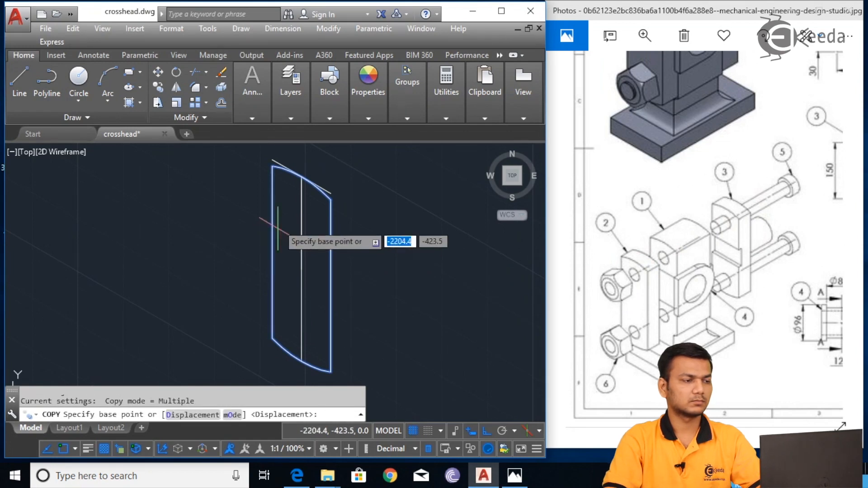
middle_drag(273, 165, 254, 235)
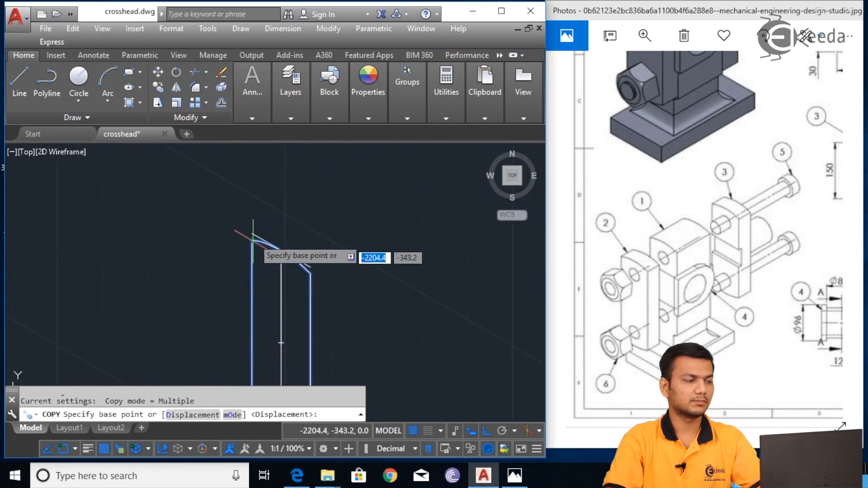
scroll(253, 236, up, 4)
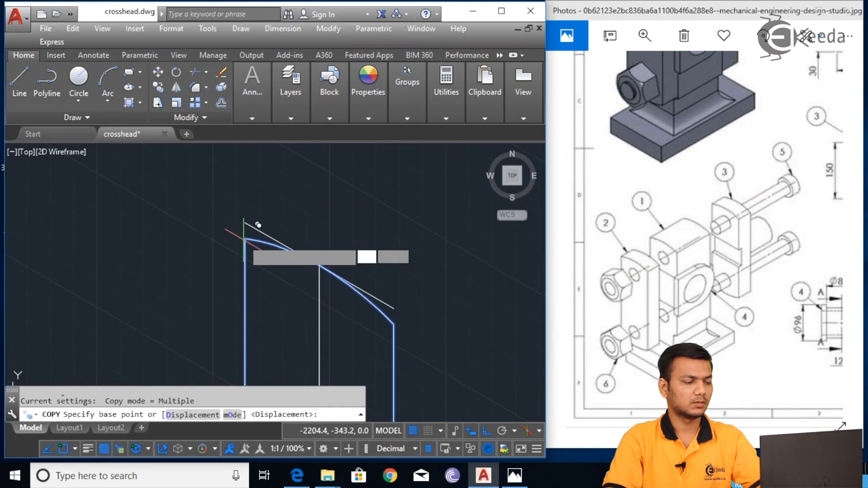
click(245, 239)
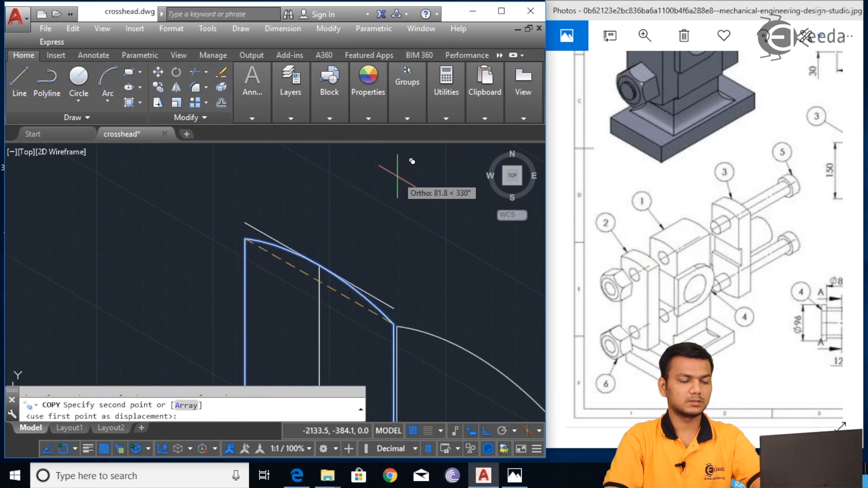
key(F5)
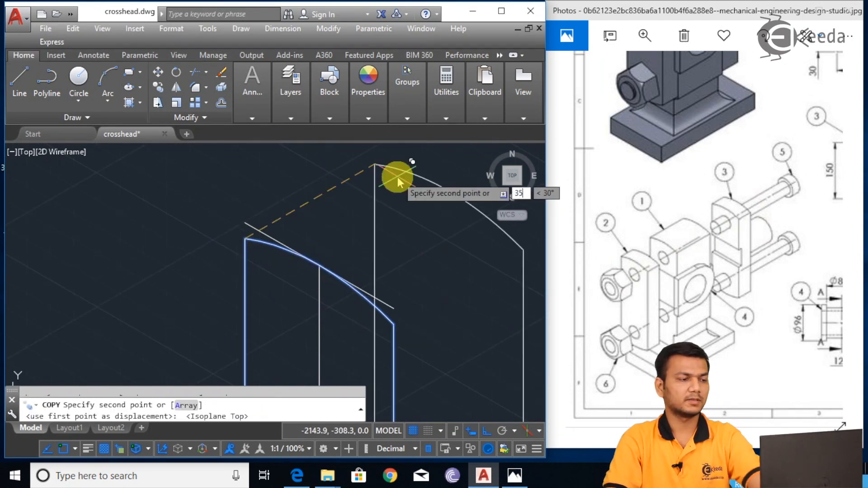
key(Return)
key(Escape)
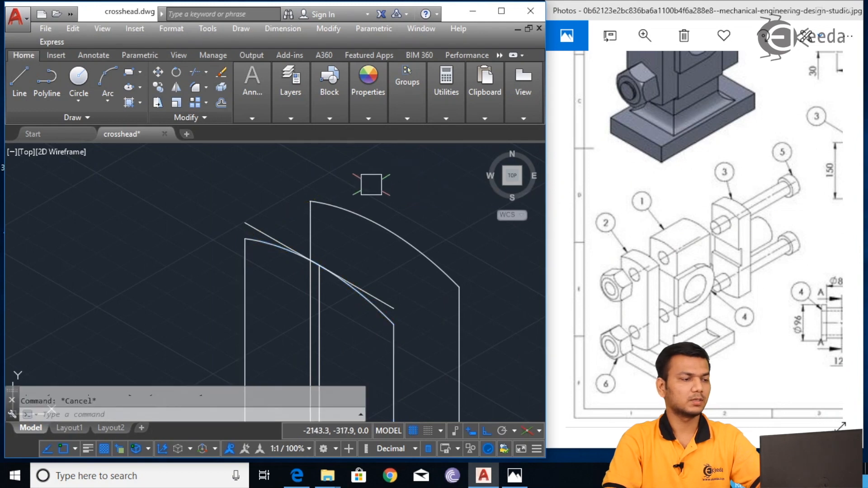
Step: Erase the two leftover straight line pieces above the front face's top arc
scroll(351, 195, up, 2)
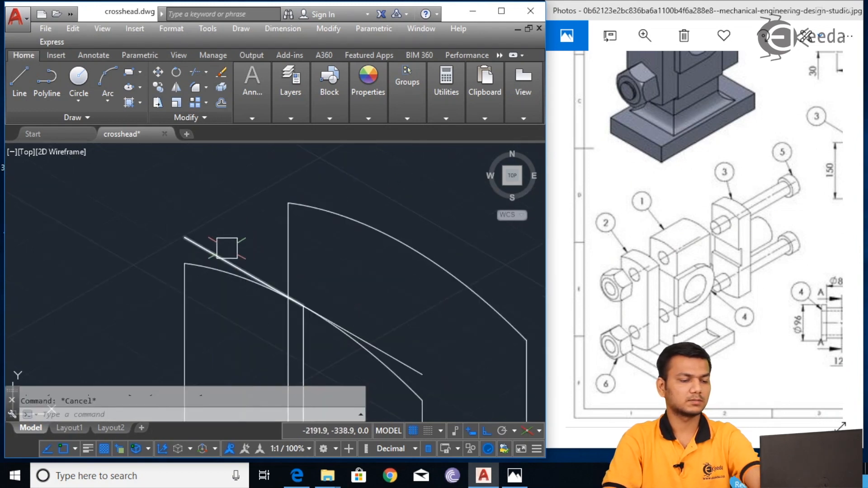
key(Delete)
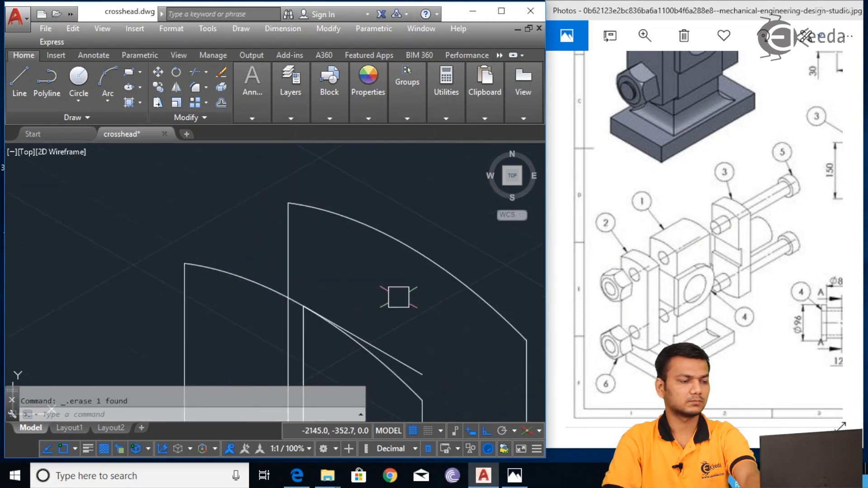
scroll(423, 348, down, 3)
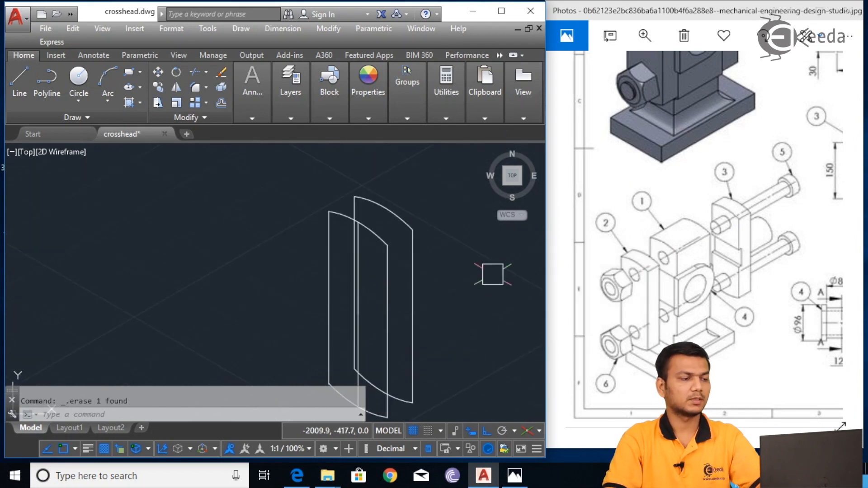
Step: Draw a line joining the upper-left corners of the front and back outlines
text(l)
key(Return)
click(330, 211)
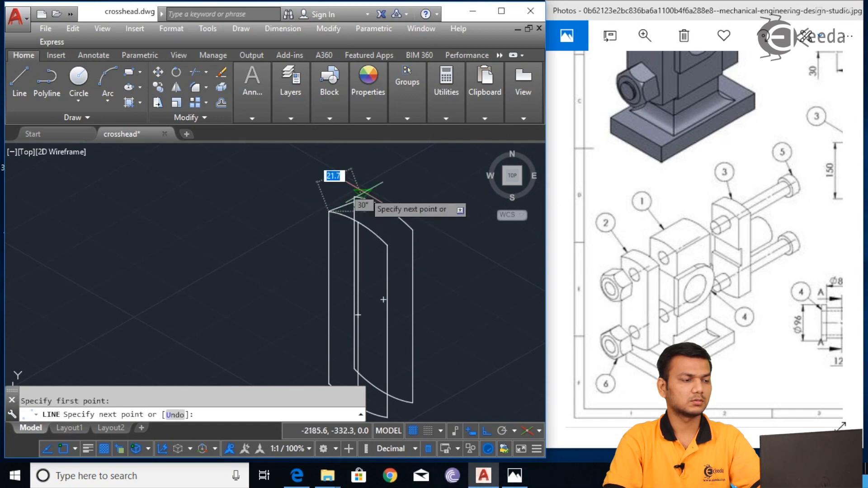
right_click(343, 200)
click(389, 210)
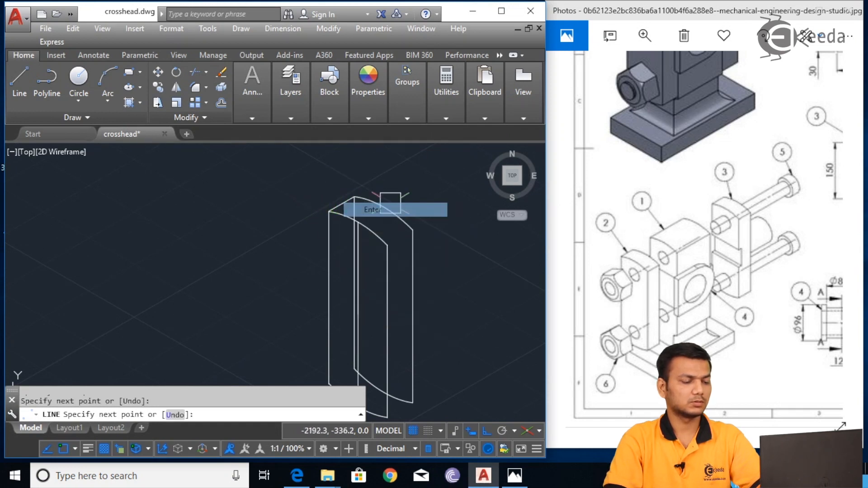
Step: Copy the depth edge from the upper-left corner to the upper-right, lower-right and lower-left corners of the front face
text(ct o)
key(Return)
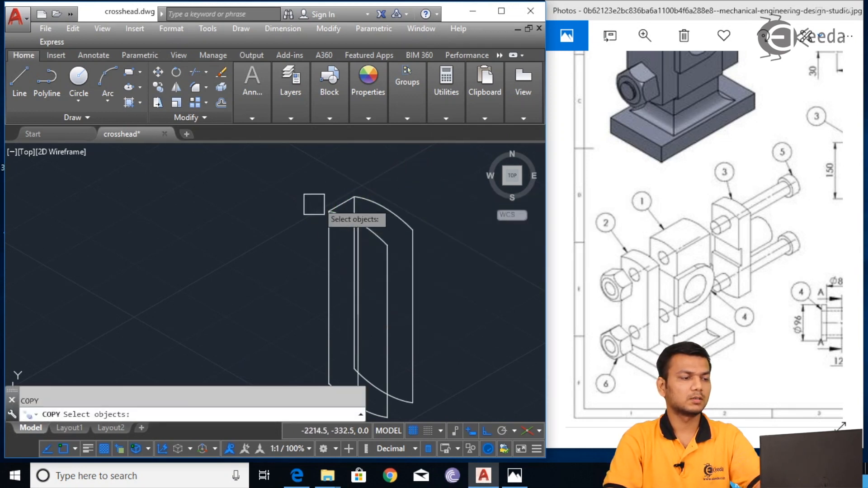
scroll(356, 192, up, 3)
click(398, 197)
key(Return)
click(357, 220)
middle_drag(454, 274, 272, 179)
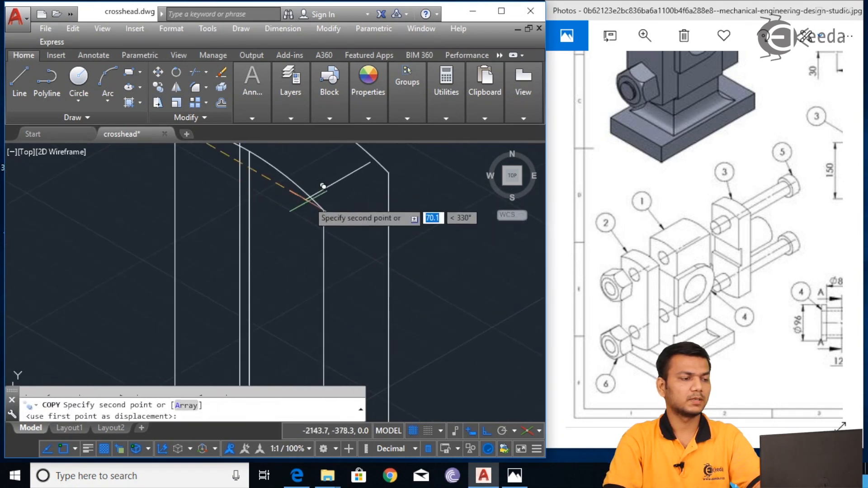
click(324, 211)
scroll(386, 296, down, 4)
middle_drag(384, 299, 347, 168)
click(324, 302)
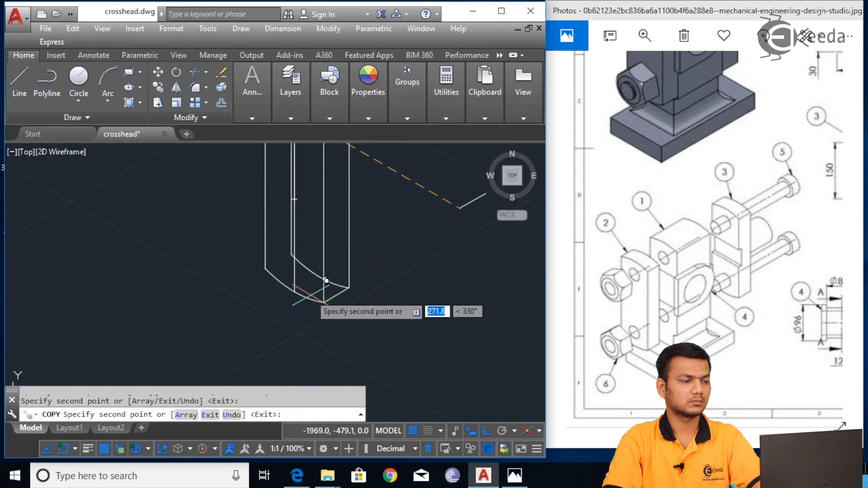
scroll(276, 252, up, 4)
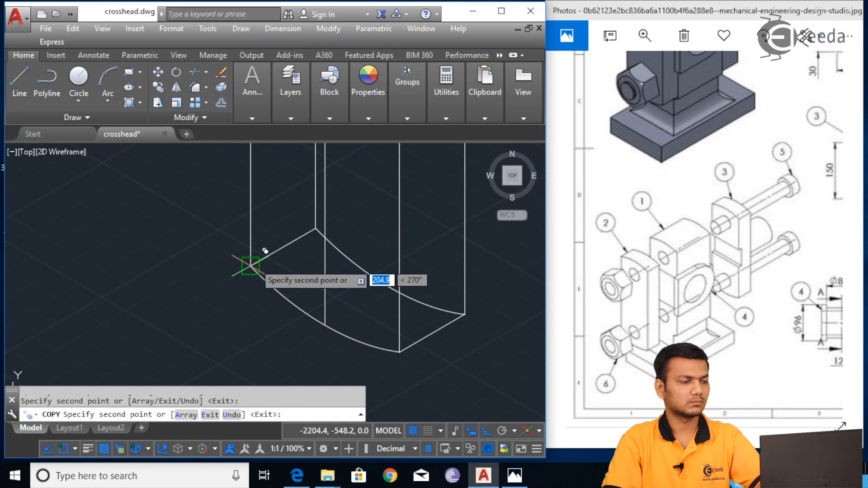
key(Escape)
Step: Erase the hidden rear left vertical edge and the vertical centre line of the plate
scroll(342, 290, down, 4)
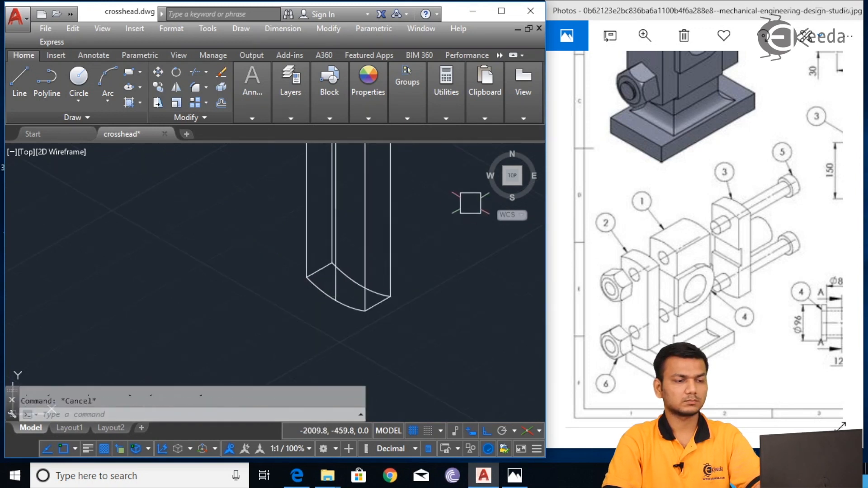
scroll(465, 235, down, 2)
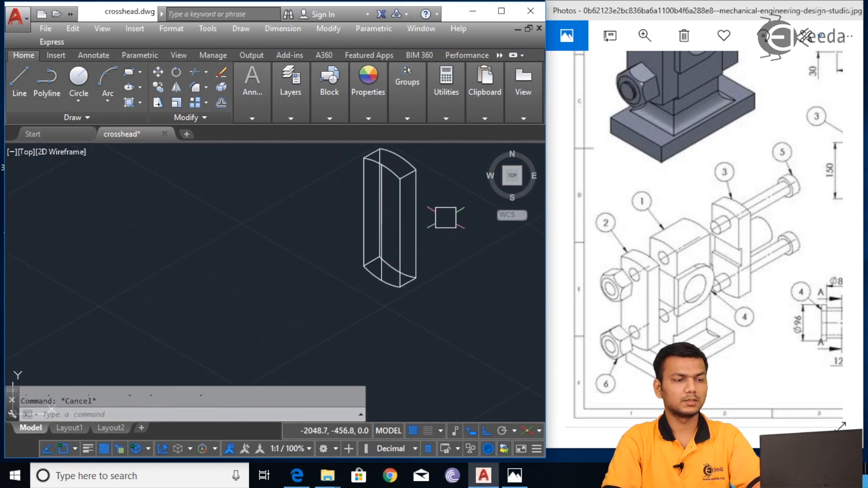
scroll(386, 203, up, 2)
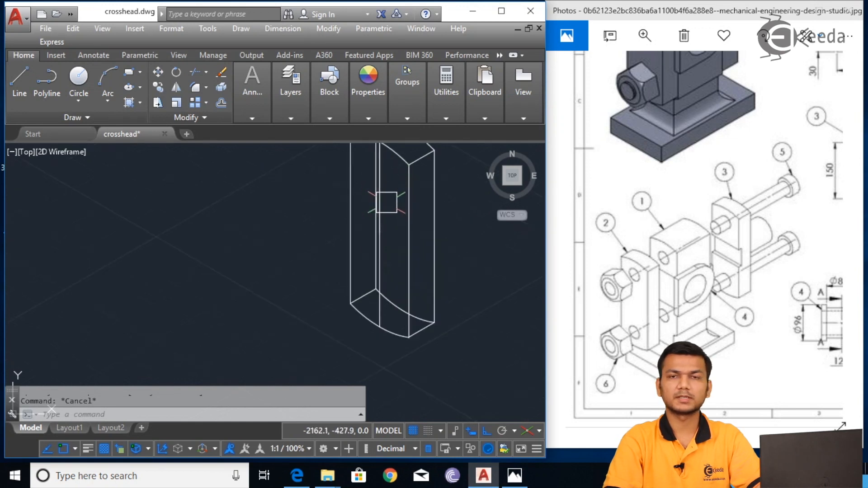
scroll(386, 246, down, 1)
scroll(373, 256, up, 3)
click(371, 247)
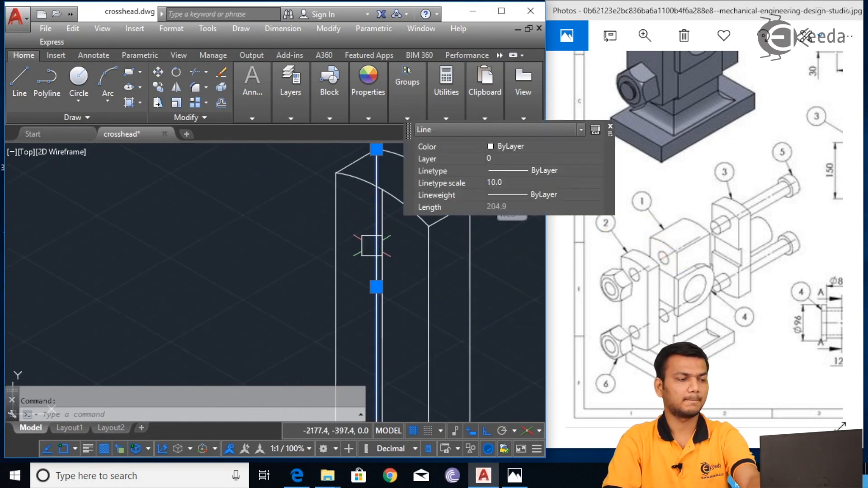
key(Delete)
click(382, 259)
key(Escape)
click(386, 264)
key(Delete)
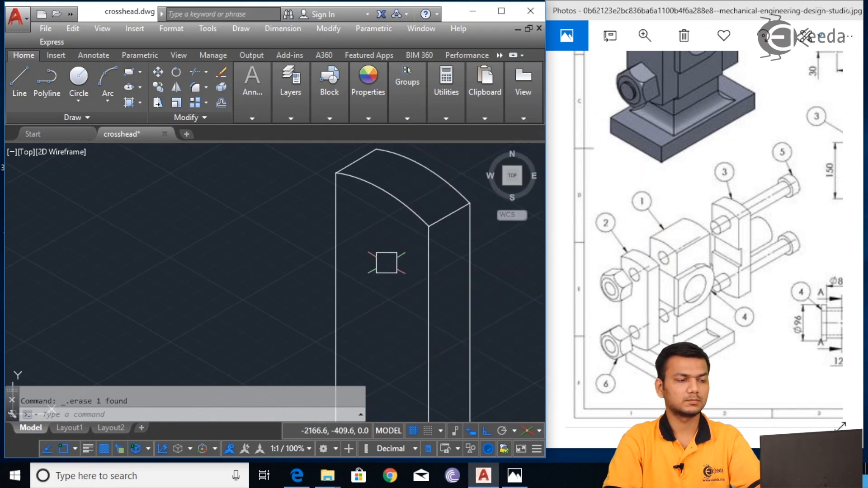
Step: Erase the hidden rear bottom arc and the hidden lower-left depth edge
scroll(387, 264, down, 3)
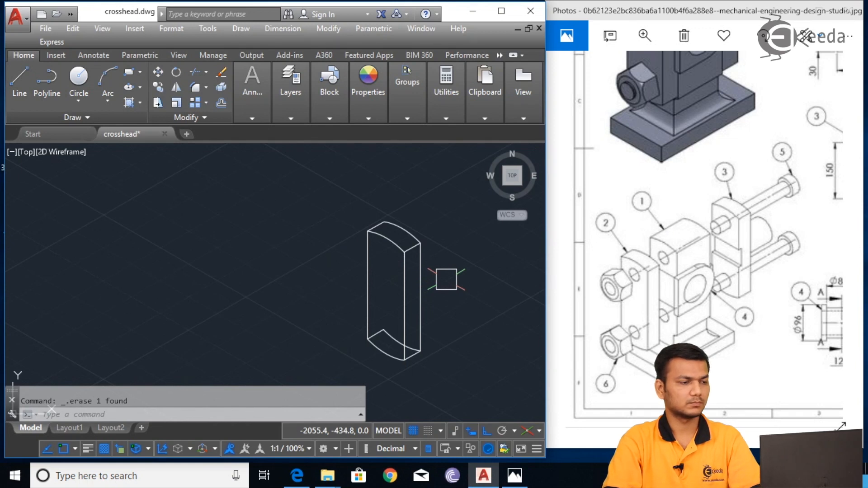
key(ctrl+z)
scroll(457, 274, down, 3)
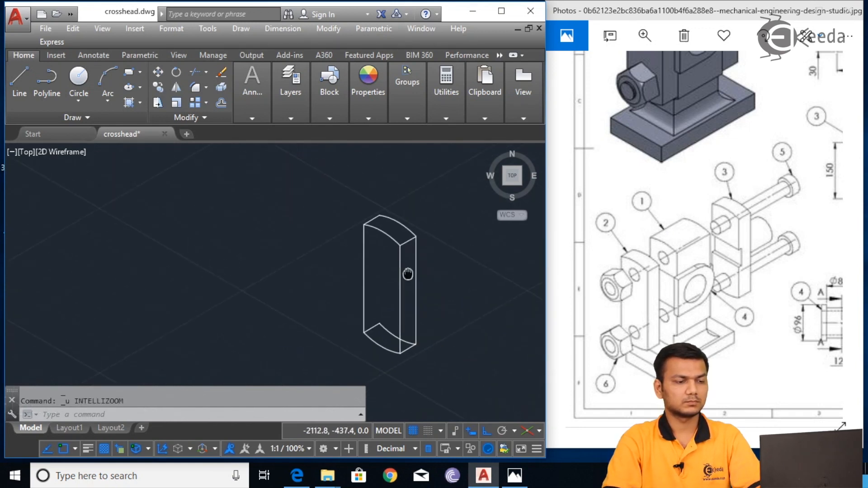
scroll(397, 313, up, 3)
click(388, 325)
key(Escape)
click(393, 329)
key(Delete)
scroll(398, 326, down, 4)
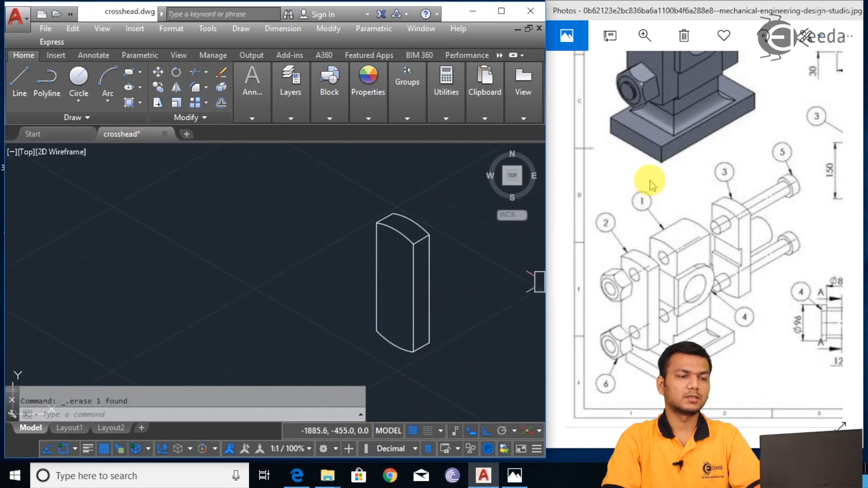
Step: Examine the assembled and exploded views of the crosshead in the reference image, comparing how parts 1, 2 and 3 fit together
scroll(667, 239, up, 2)
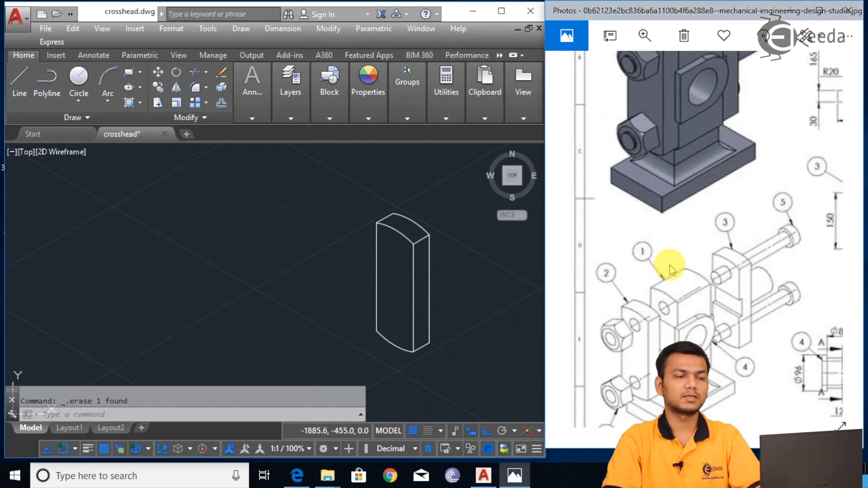
scroll(667, 237, down, 2)
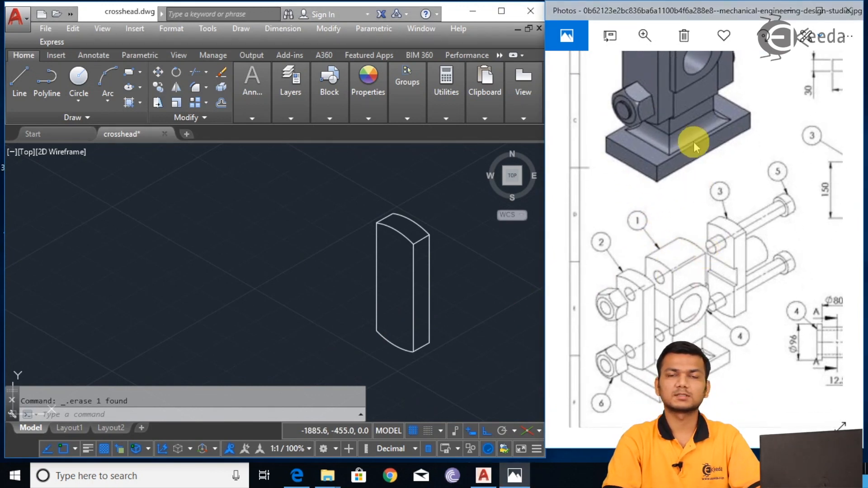
scroll(694, 139, up, 3)
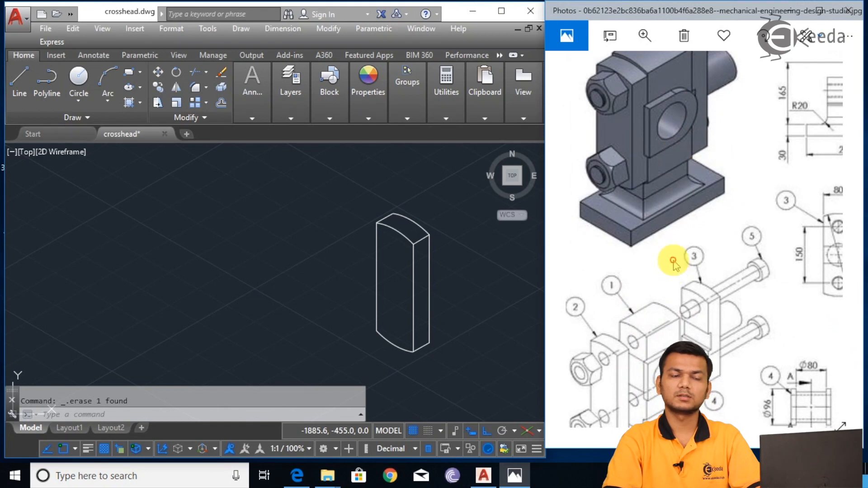
scroll(674, 270, down, 3)
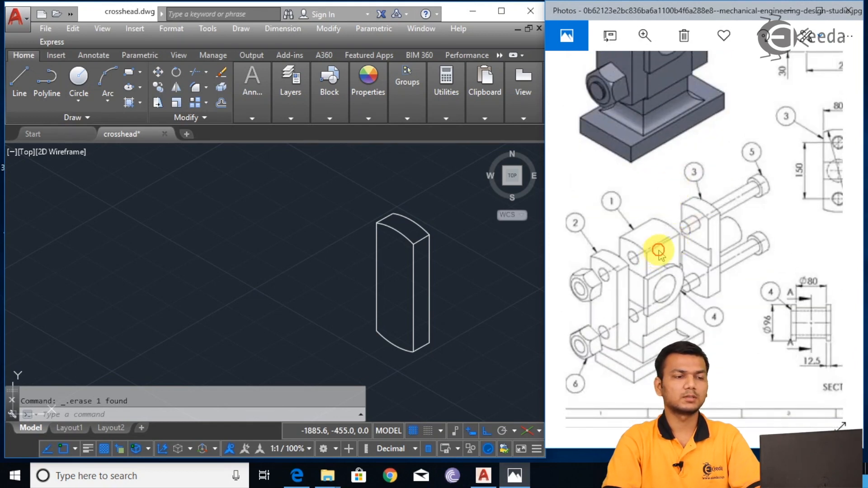
scroll(659, 252, up, 2)
drag(688, 296, 681, 297)
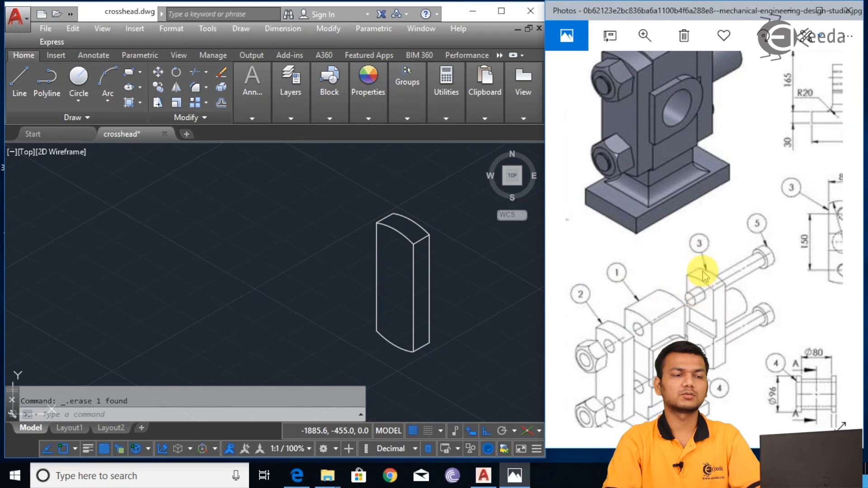
Step: Review the whole crosshead reference sheet and examine part 2's detail view for its hole size and spacing
double_click(688, 205)
scroll(611, 181, up, 3)
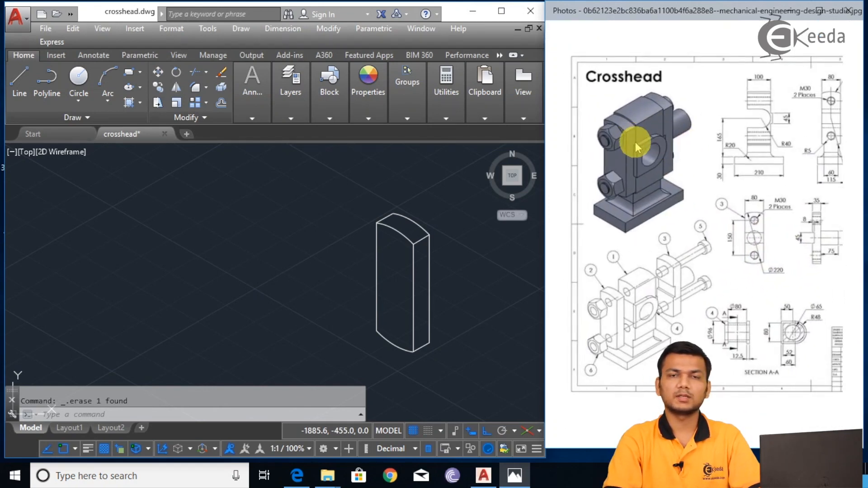
scroll(636, 141, up, 2)
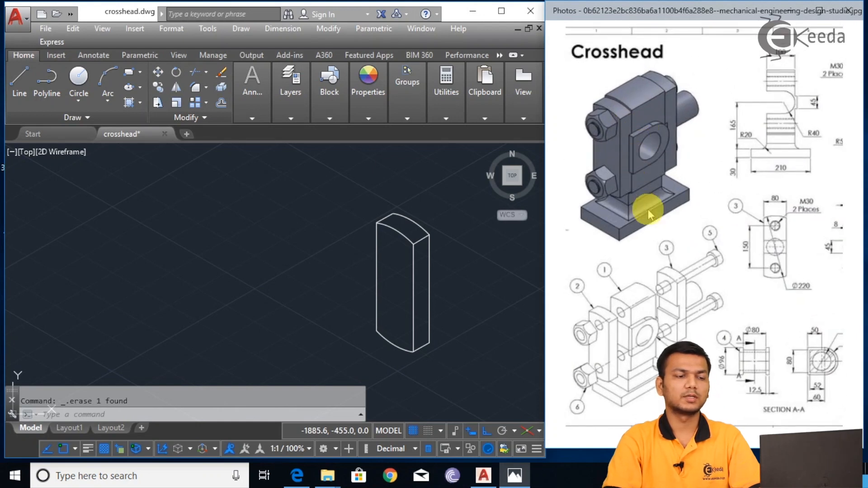
mouse_move(639, 302)
mouse_down()
mouse_move(637, 239)
mouse_move(637, 289)
mouse_move(616, 270)
mouse_move(622, 280)
mouse_up()
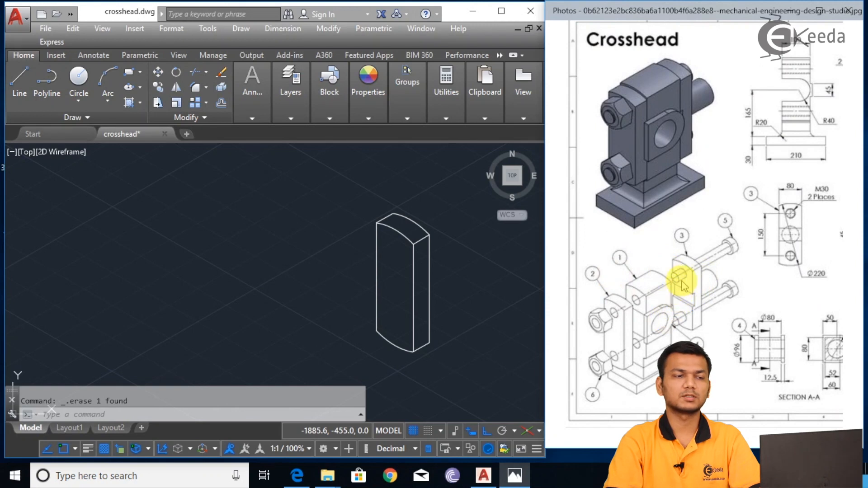
middle_drag(469, 258, 391, 215)
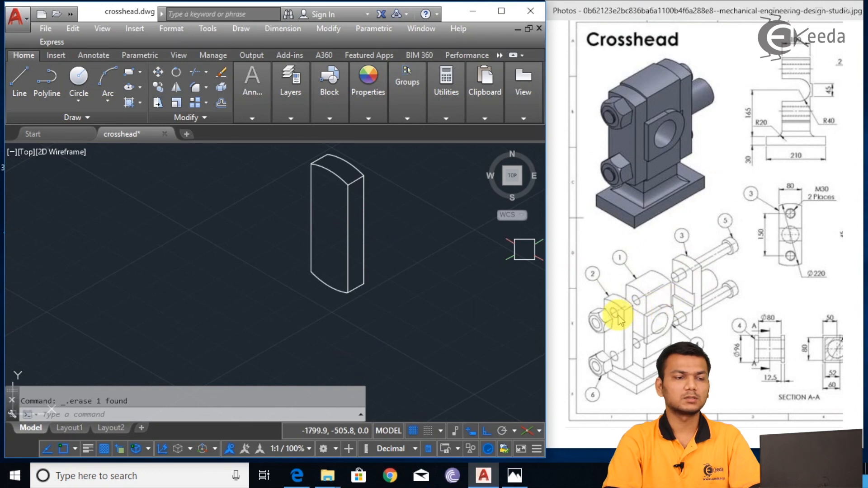
drag(819, 145, 710, 219)
drag(789, 122, 661, 212)
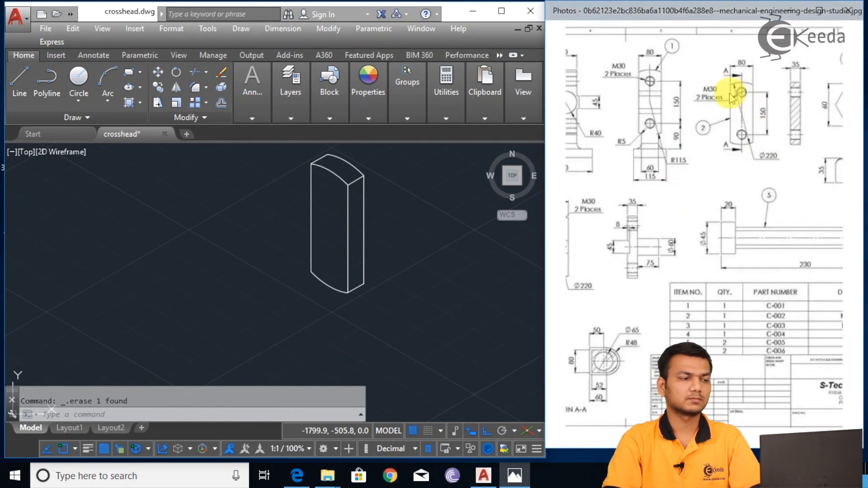
click(395, 190)
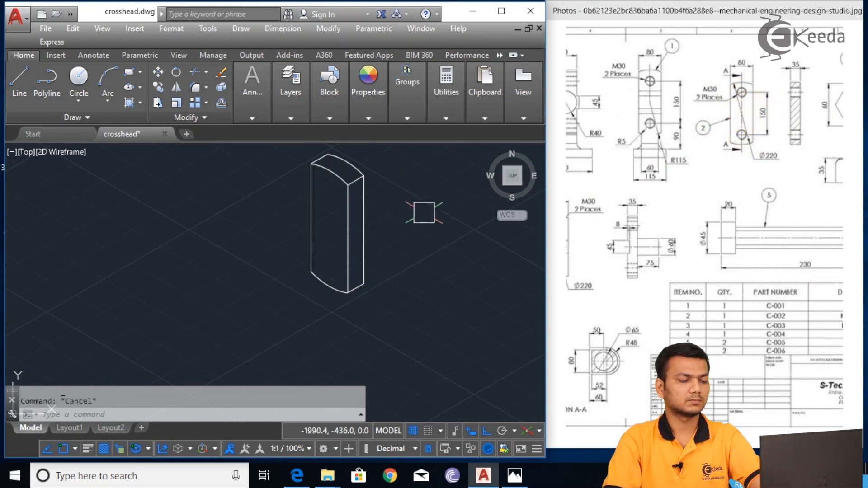
Step: Try a line from the midpoint of the front face's top arc to the arc's centre point, and erase it
text(l)
key(Return)
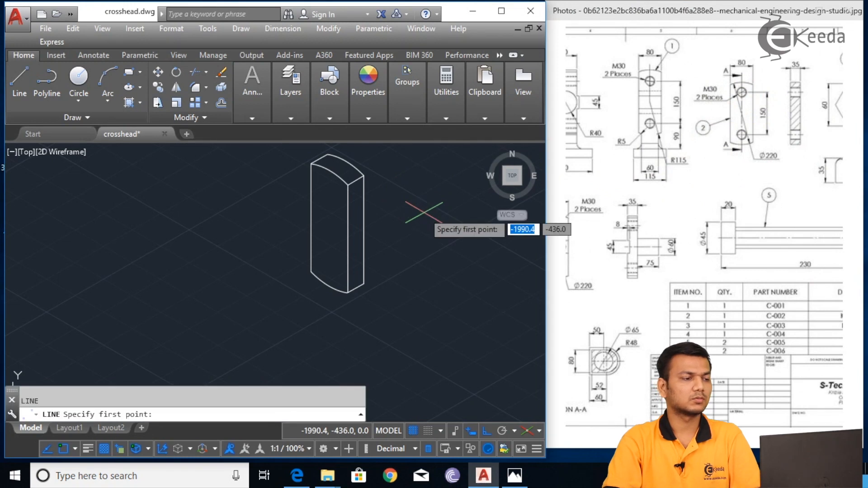
click(333, 171)
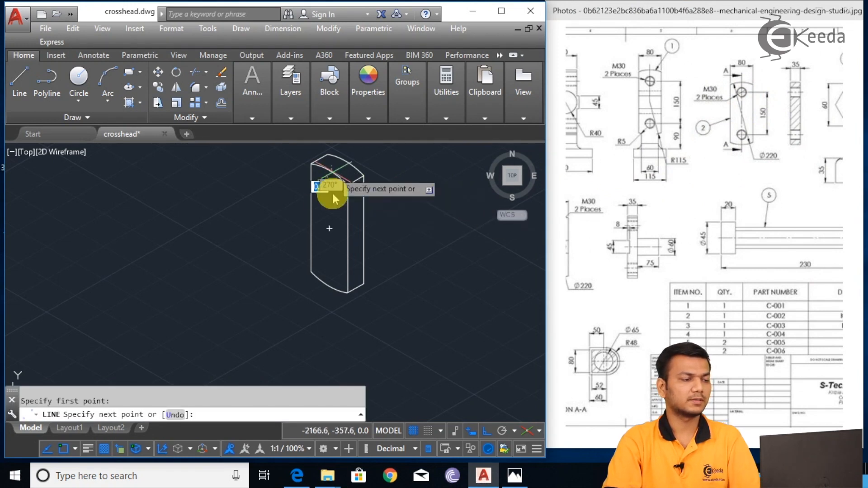
key(F5)
click(330, 227)
right_click(330, 229)
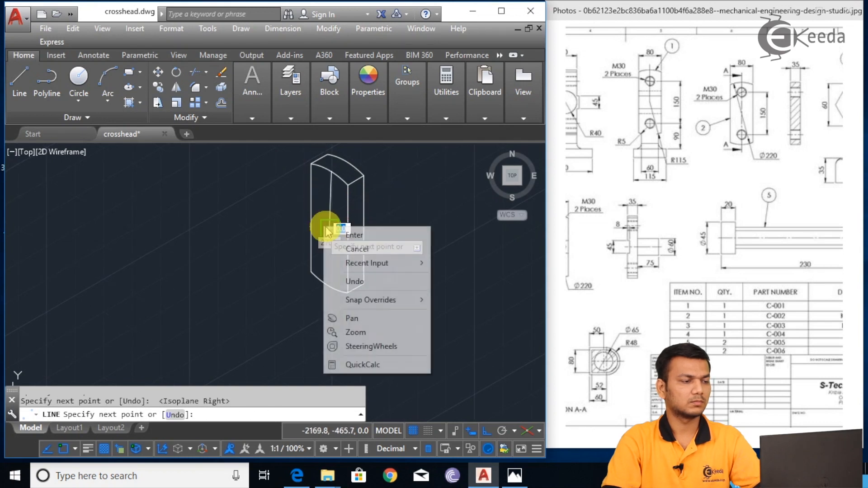
click(353, 235)
click(330, 200)
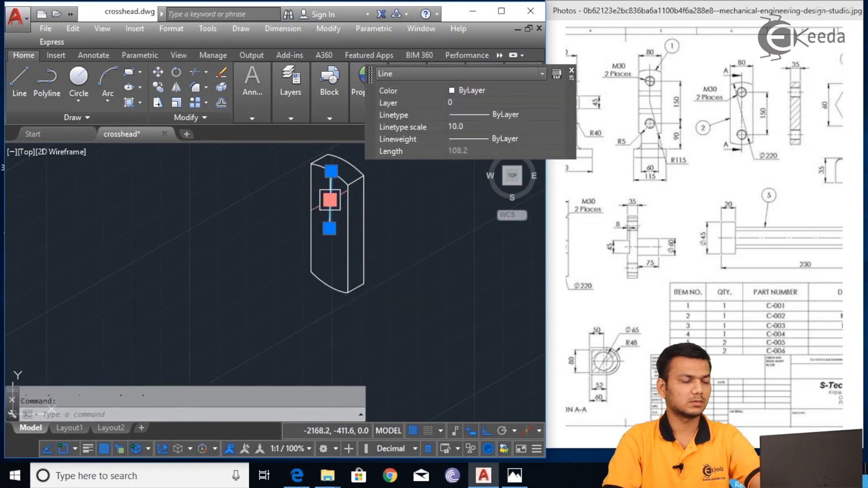
key(Delete)
Step: Retry the line from the top arc's midpoint to the centre point in the right isoplane, check its alignment, and erase it
key(Return)
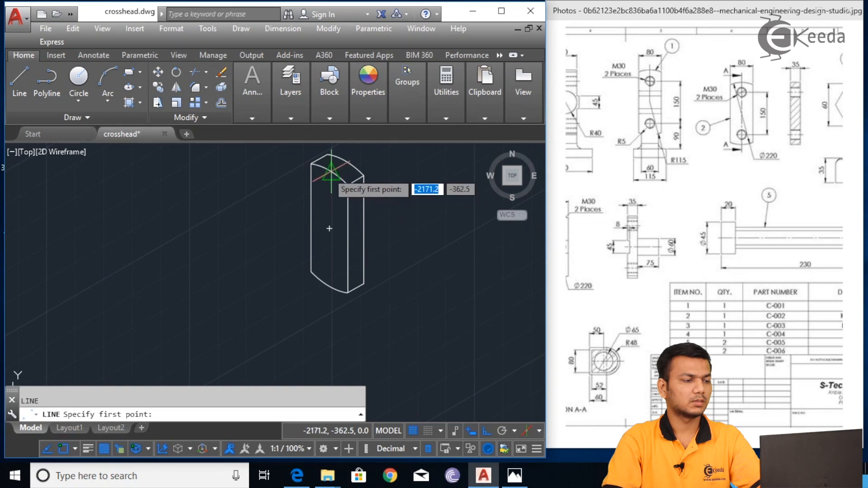
click(332, 171)
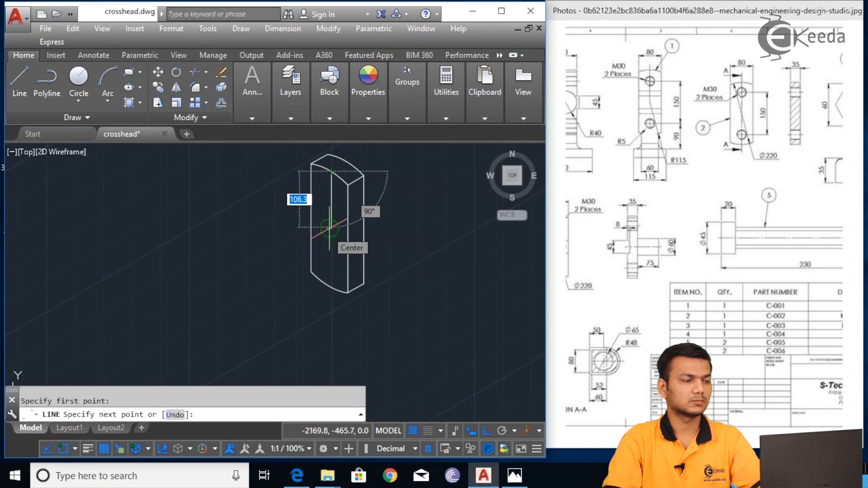
click(331, 227)
right_click(331, 228)
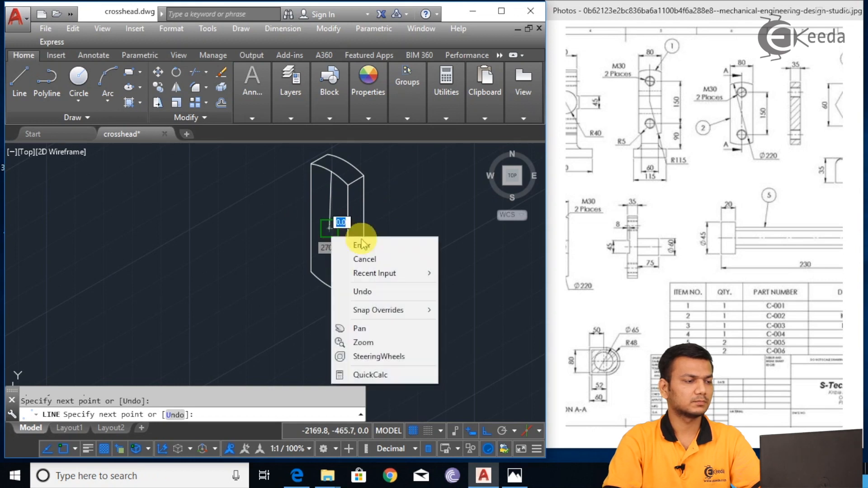
click(357, 243)
scroll(335, 208, up, 3)
scroll(353, 245, down, 3)
scroll(358, 243, up, 3)
click(353, 234)
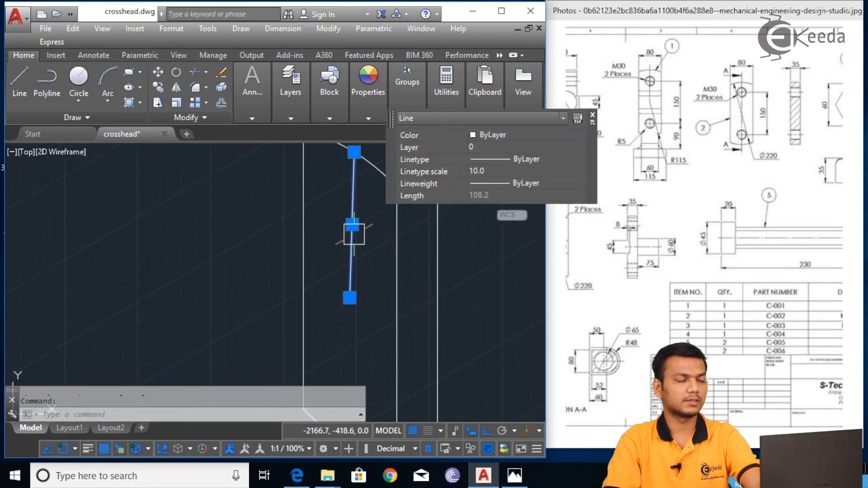
key(Delete)
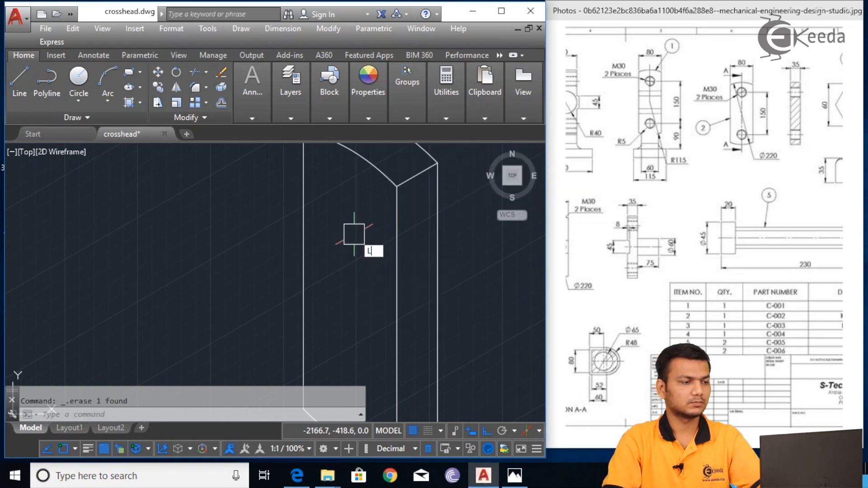
Step: Try a vertical line about 137 long down from the front top arc's midpoint, and erase it
text(L)
key(Return)
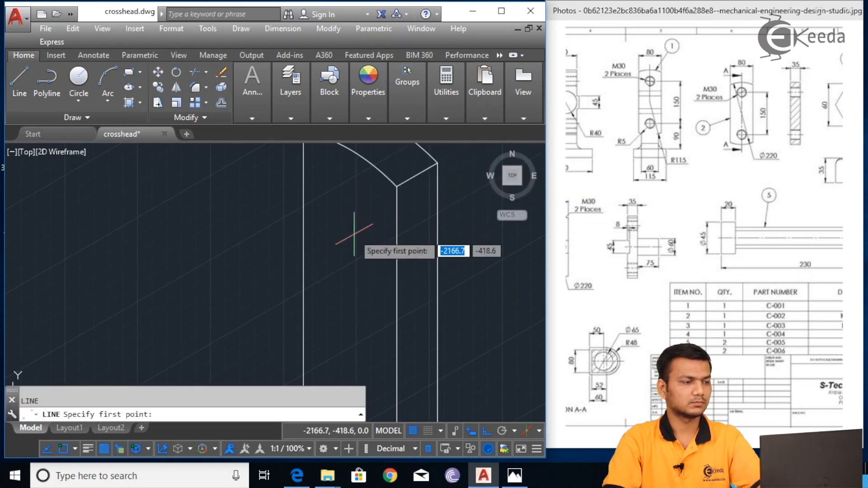
click(354, 153)
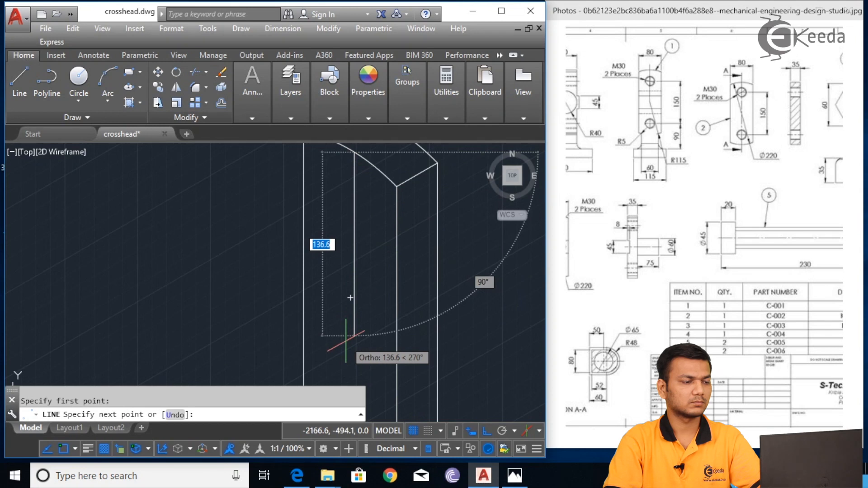
click(354, 336)
right_click(355, 336)
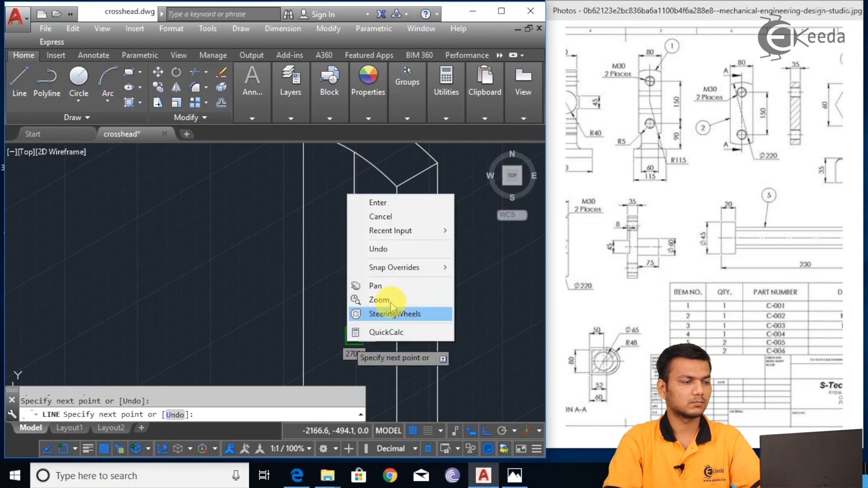
click(370, 201)
scroll(382, 294, down, 2)
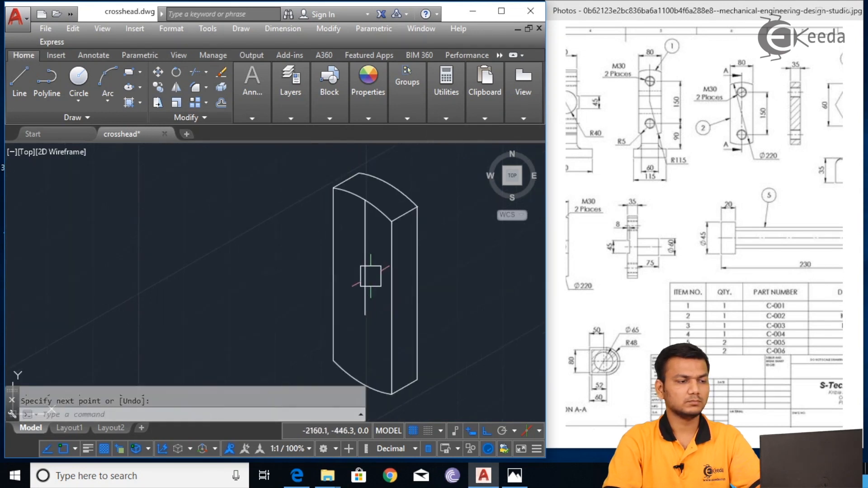
middle_drag(379, 274, 382, 260)
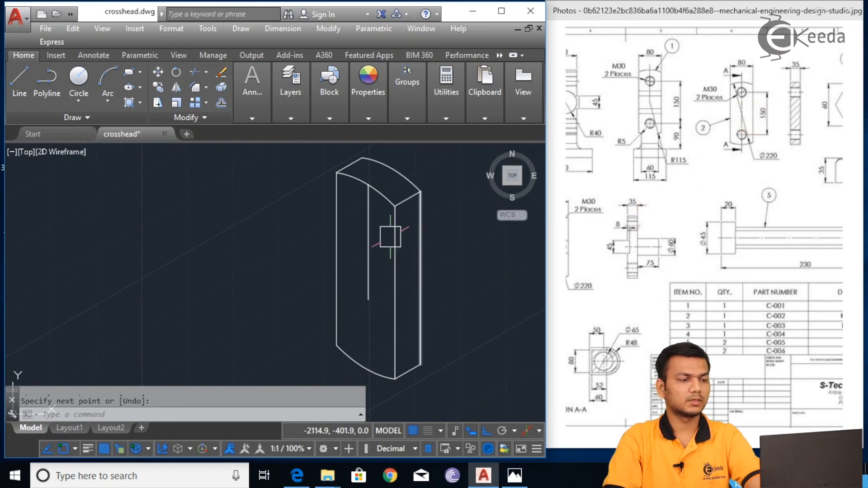
click(368, 244)
key(Delete)
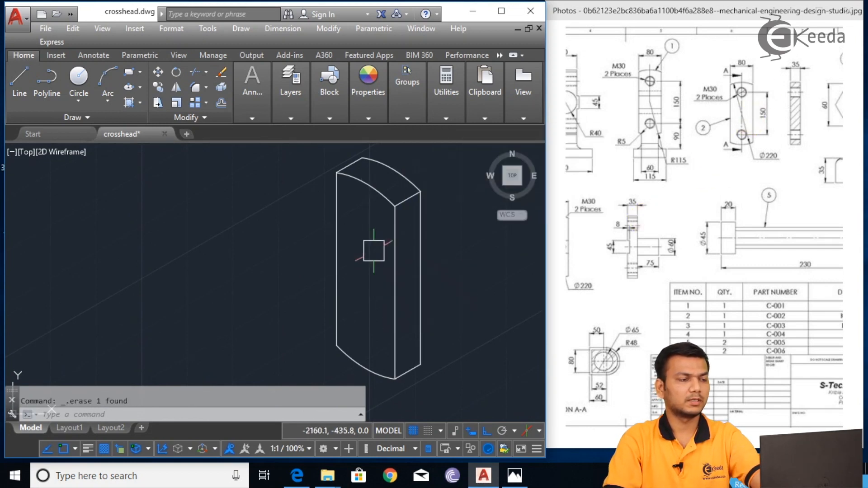
Step: Draw a vertical construction line 110 long down from the midpoint of the front face's top arc
key(Return)
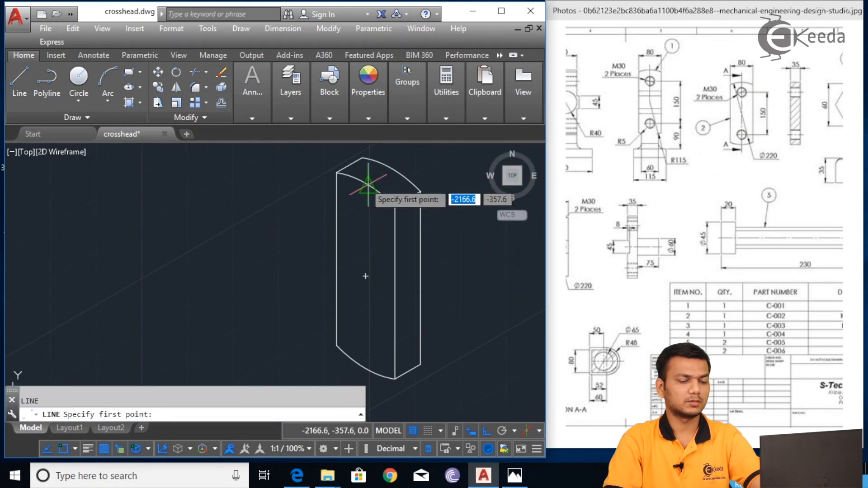
click(369, 184)
text(11)
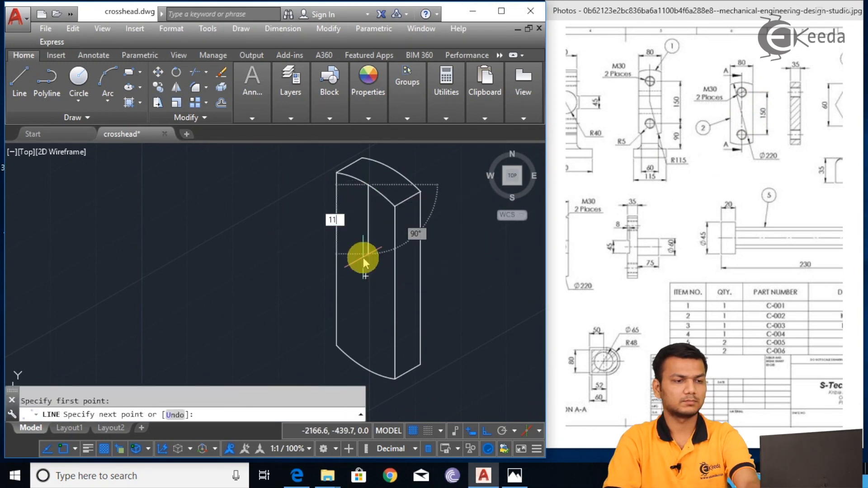
text(0)
key(Return)
key(Escape)
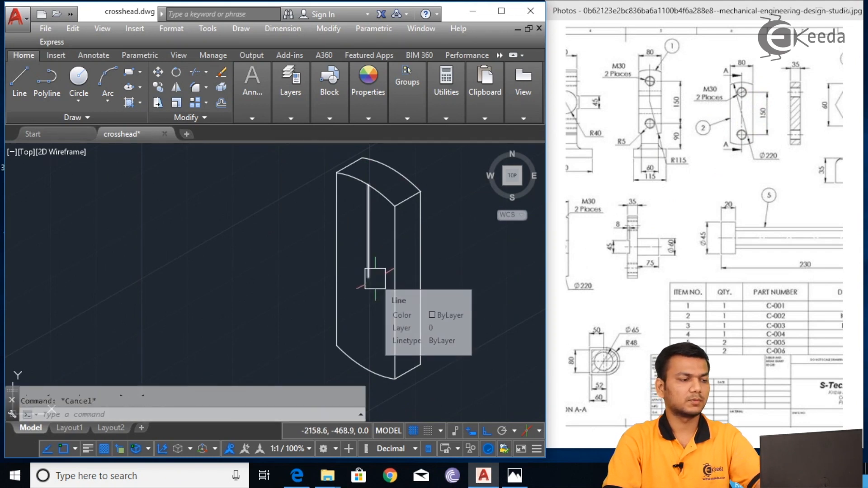
Step: Draw a second construction line 75 long vertically upward from the lower end of the 110 line
key(space)
click(369, 277)
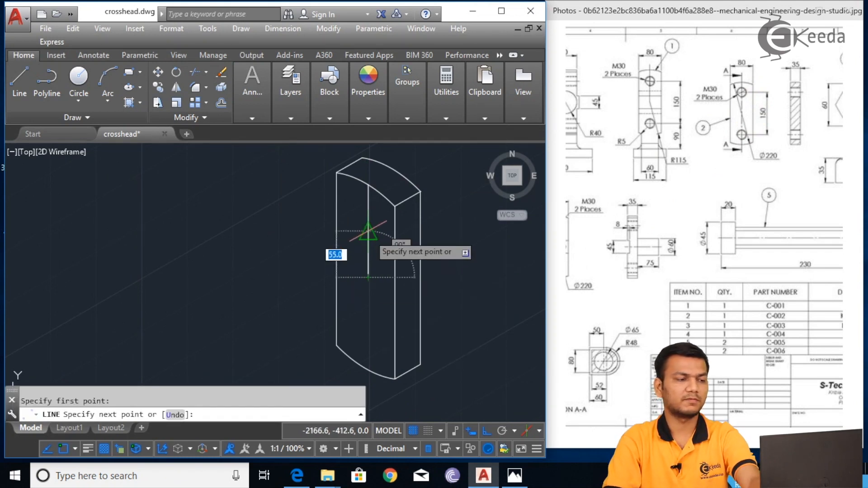
text(75)
key(Return)
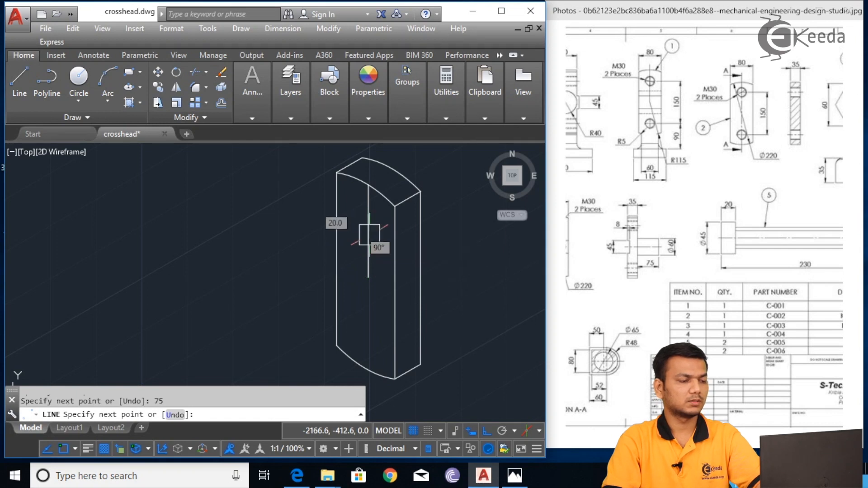
key(Escape)
Step: Draw an isocircle of radius 15 in the left isoplane, centred on the upper end of the 75 line
text(EL)
key(Return)
text(I)
key(Return)
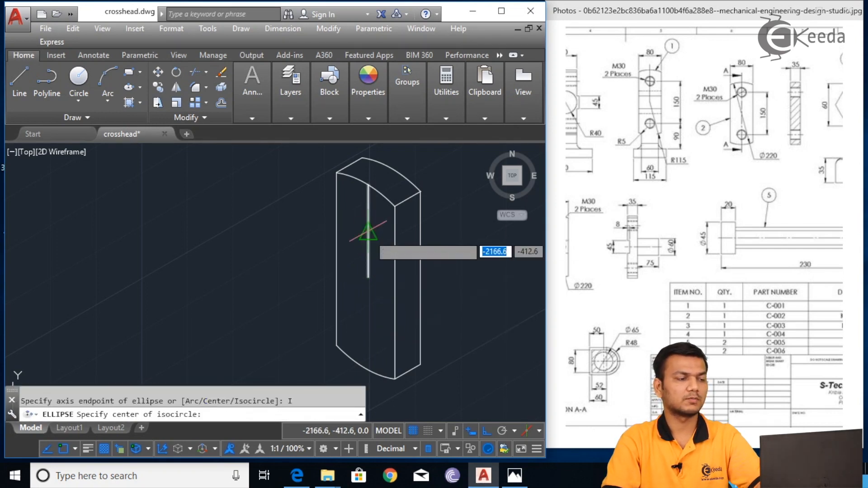
click(368, 215)
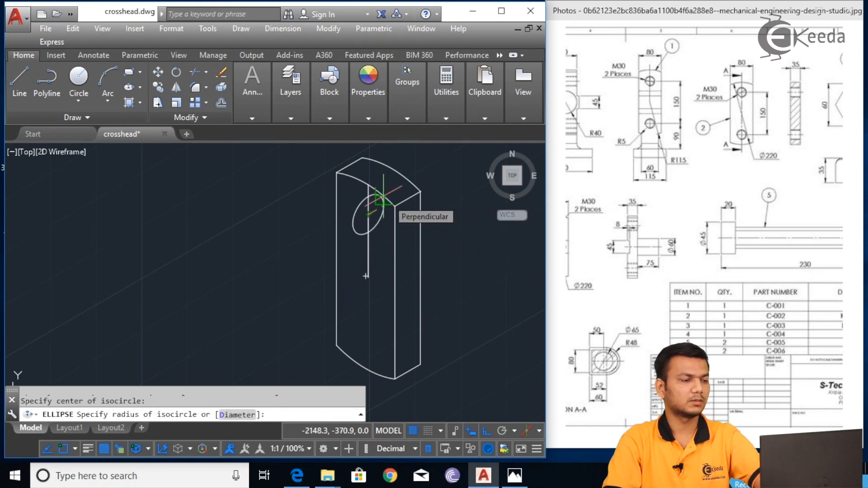
key(F5)
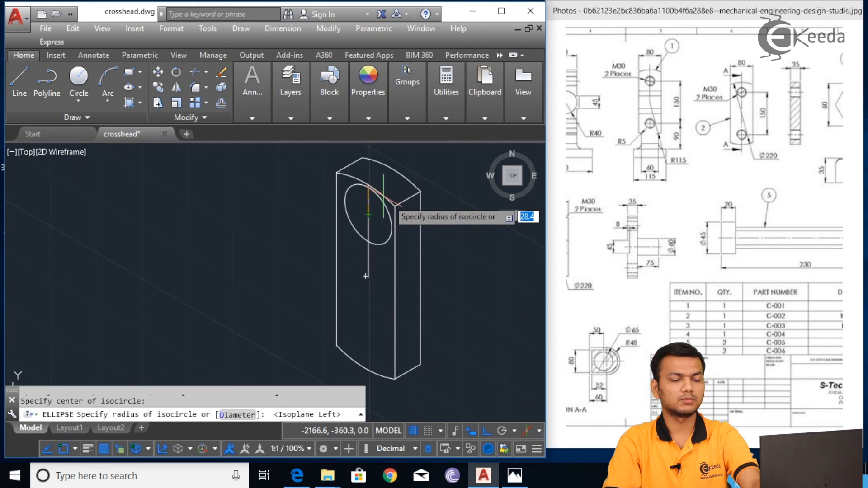
text(15)
key(Return)
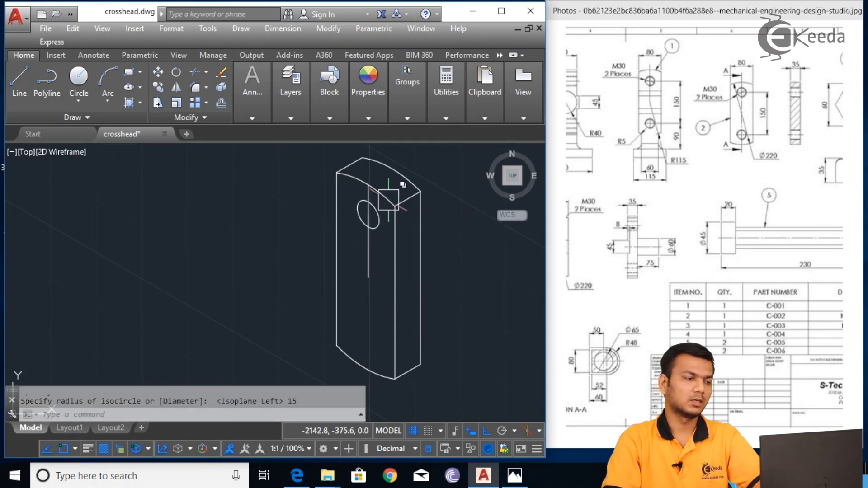
Step: Copy the hole circle 150 straight down from its centre to make the plate's lower hole
text(co)
key(Return)
scroll(385, 234, up, 2)
click(383, 222)
key(Return)
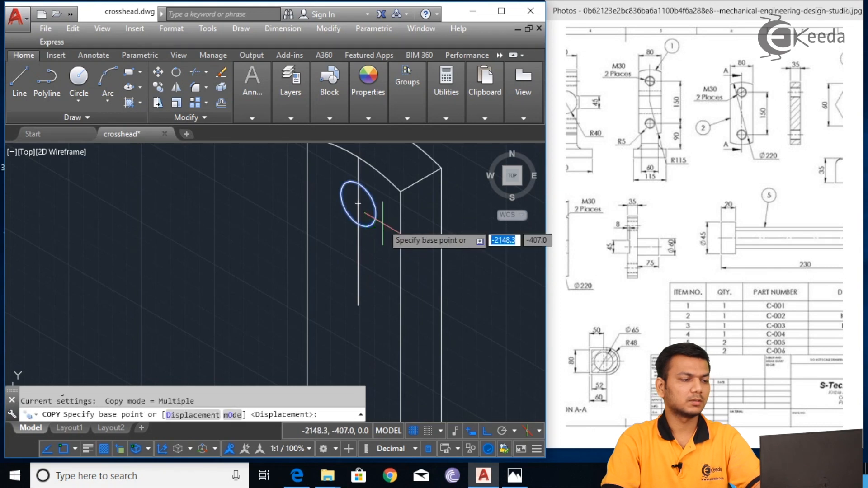
click(358, 203)
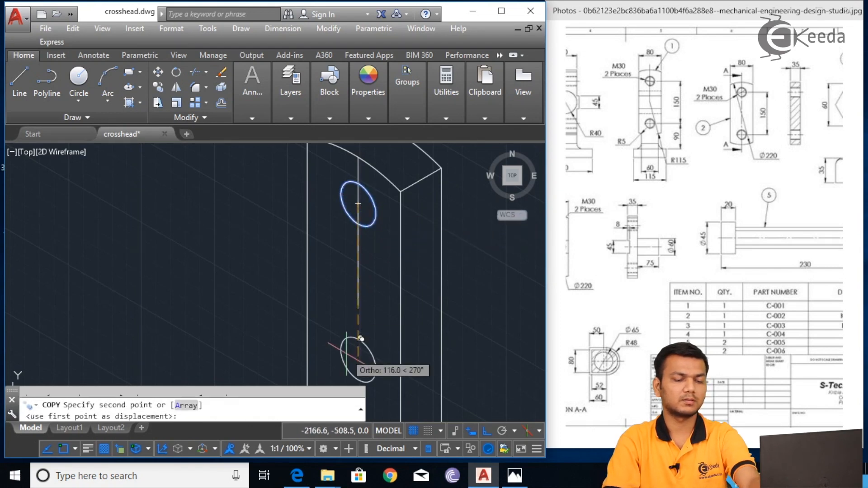
text(150)
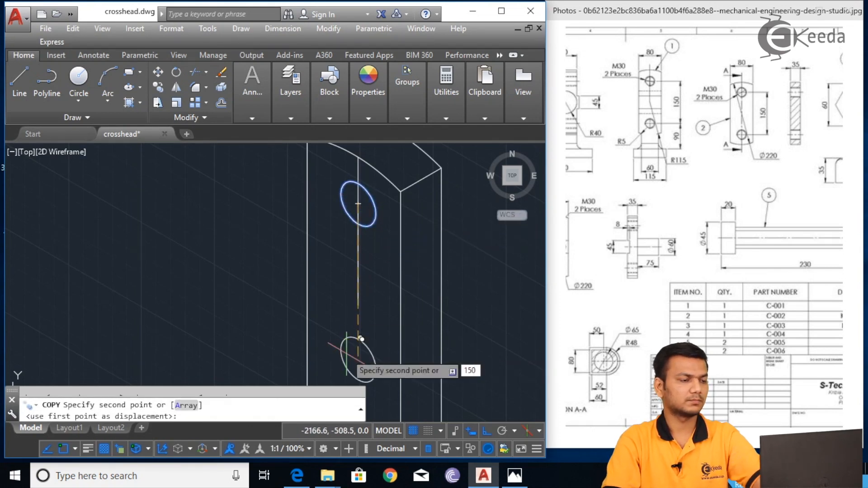
key(Return)
key(Escape)
Step: Erase the 75 and 110 vertical construction lines from the plate's front face
click(362, 294)
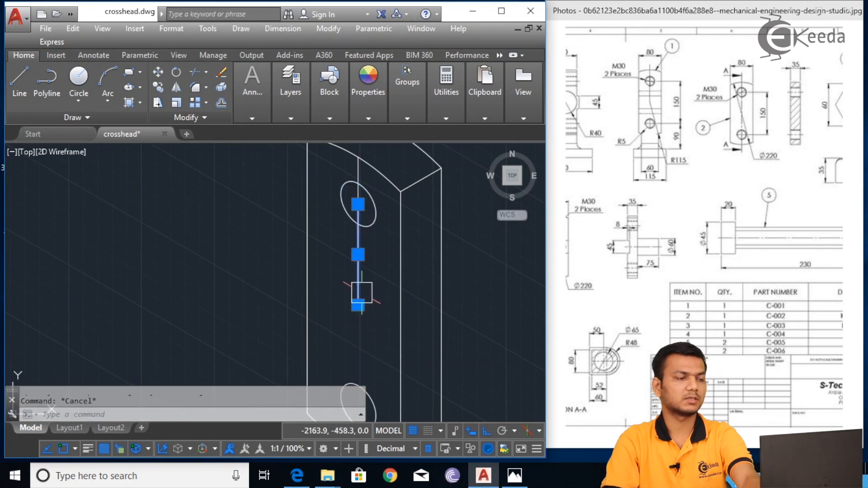
key(Escape)
scroll(362, 294, down, 2)
click(361, 289)
key(Delete)
middle_drag(393, 303, 400, 240)
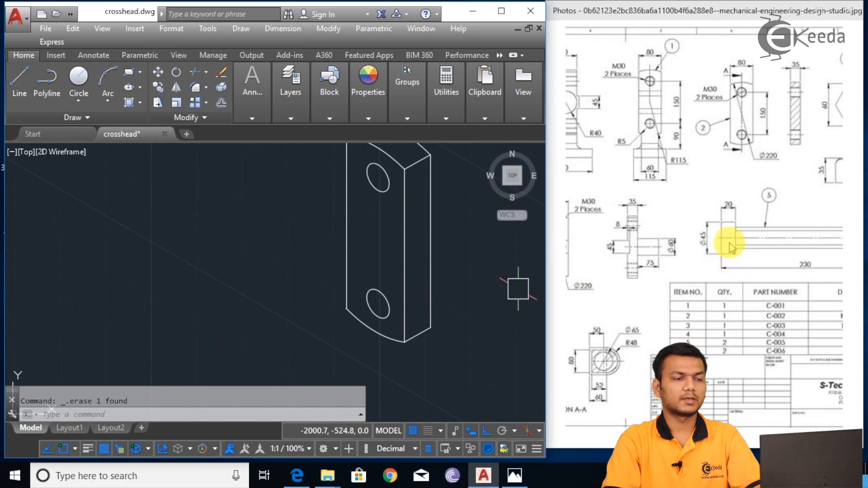
Step: Examine the exploded view and the nut's detail views with their dimensions in the reference drawing
drag(733, 223, 832, 210)
drag(671, 284, 751, 219)
mouse_move(657, 302)
mouse_down()
mouse_move(662, 275)
mouse_move(626, 330)
mouse_up()
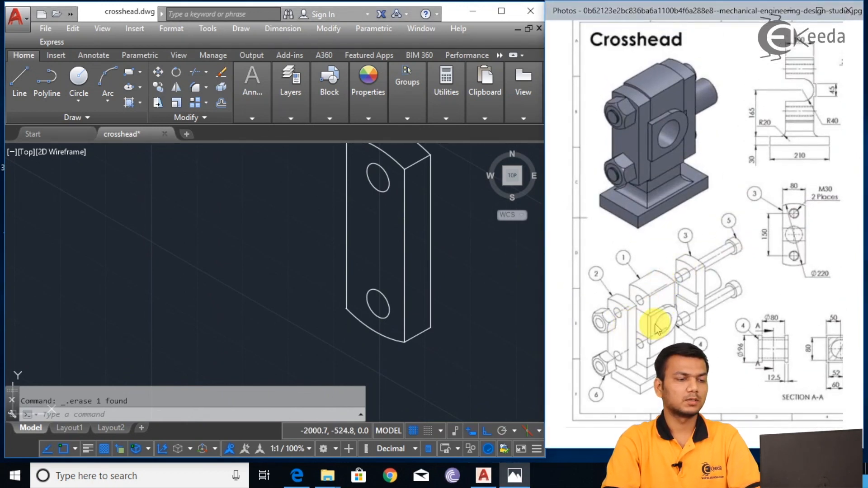
scroll(465, 276, down, 2)
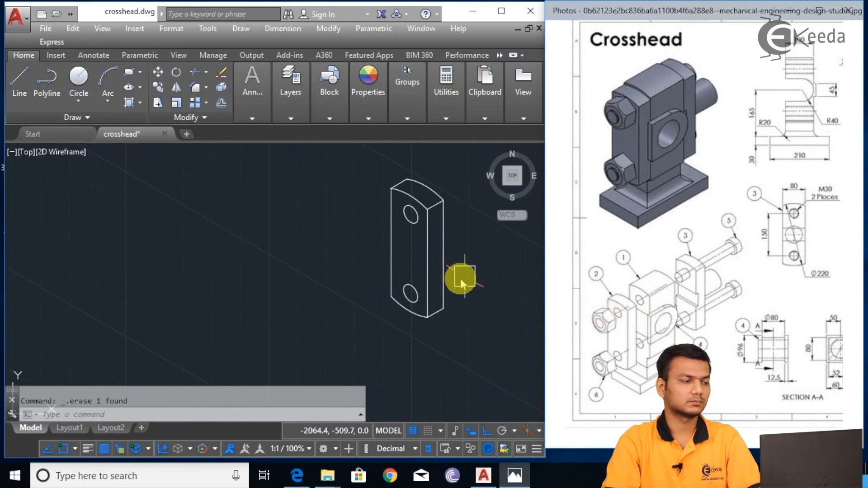
middle_drag(323, 268, 312, 246)
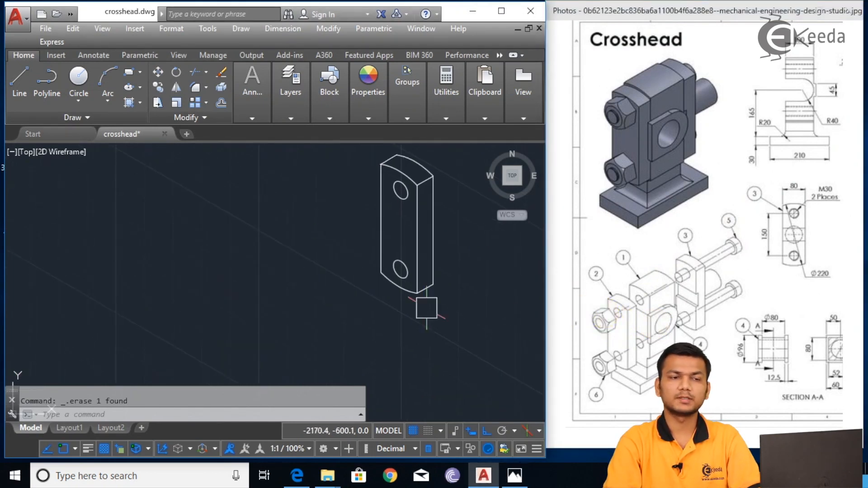
drag(750, 221, 618, 213)
mouse_move(743, 168)
mouse_down()
mouse_move(679, 184)
mouse_move(701, 194)
mouse_move(779, 136)
mouse_up()
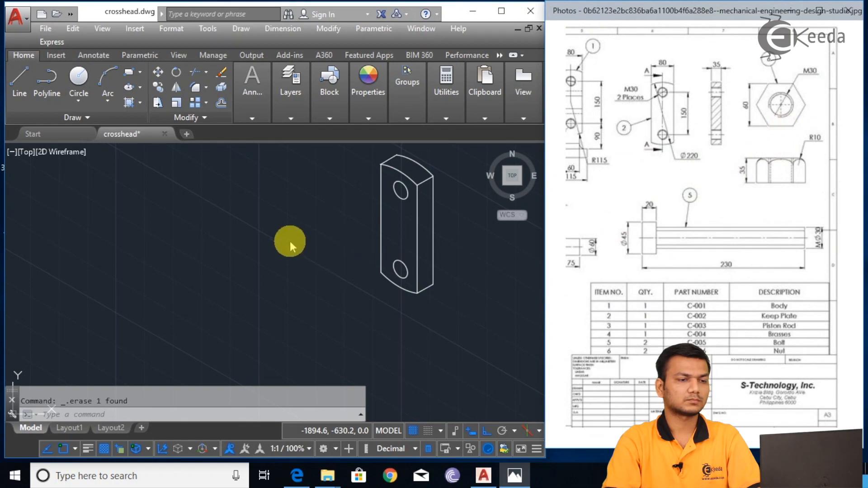
middle_drag(293, 243, 298, 278)
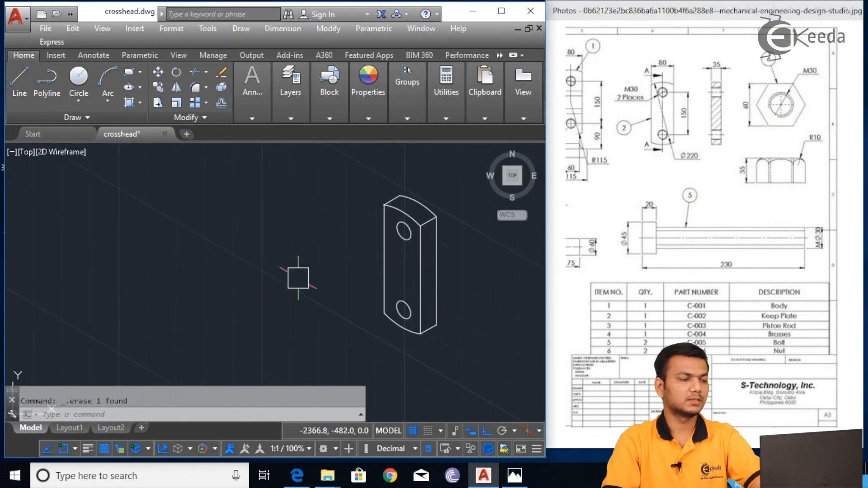
Step: Draw a vertical line 60 long in the empty space left of the keep plate as the nut face's first edge
text(l)
key(Return)
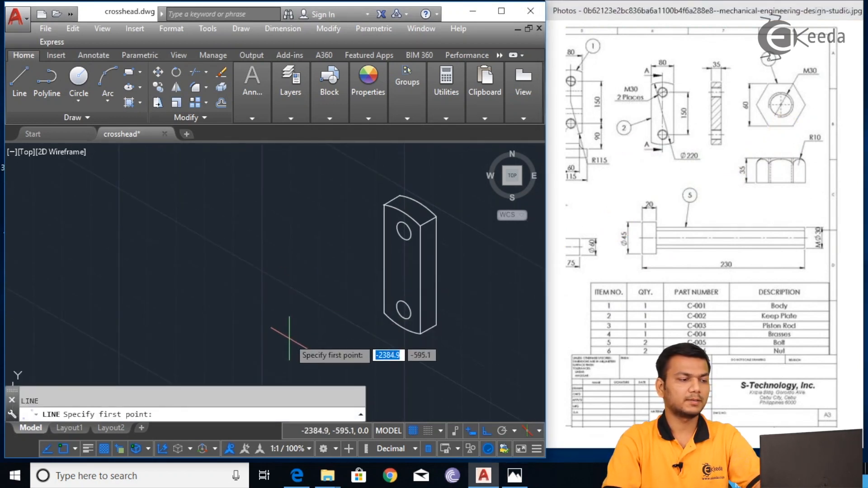
click(290, 337)
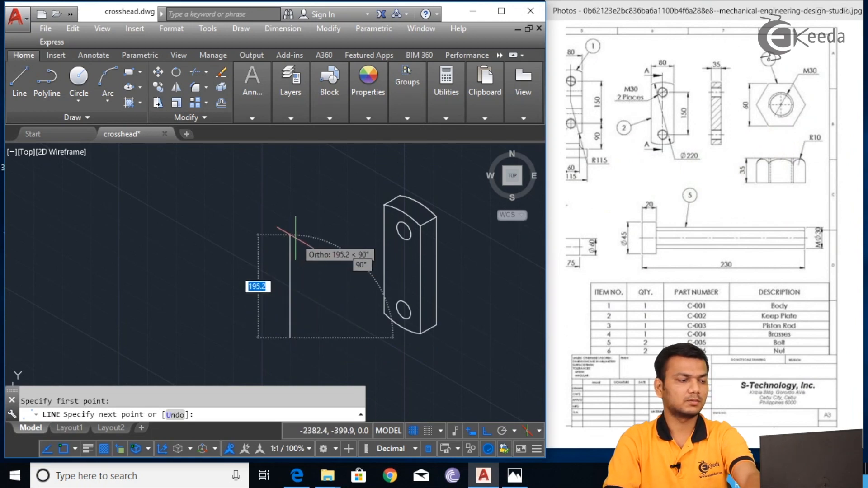
text(60)
key(Return)
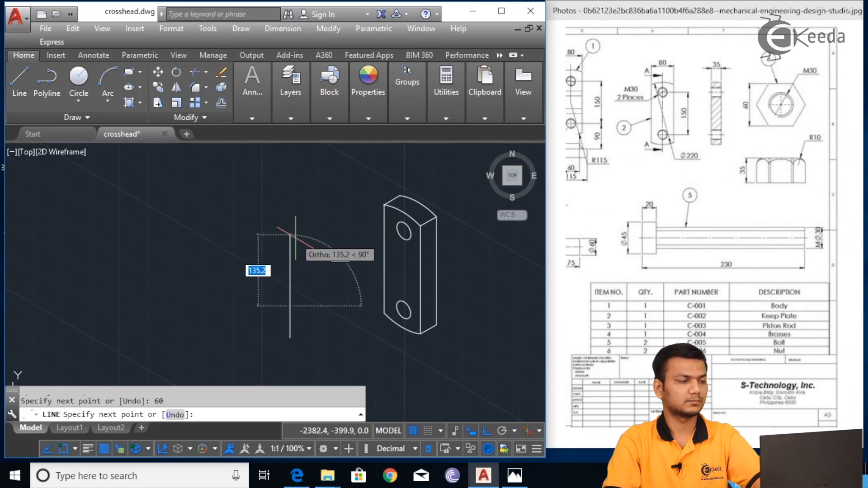
key(Escape)
Step: Complete the nut face's isometric outline from the vertical line's upper end with lines of 35, 60 and 35
right_click(294, 239)
scroll(295, 244, up, 3)
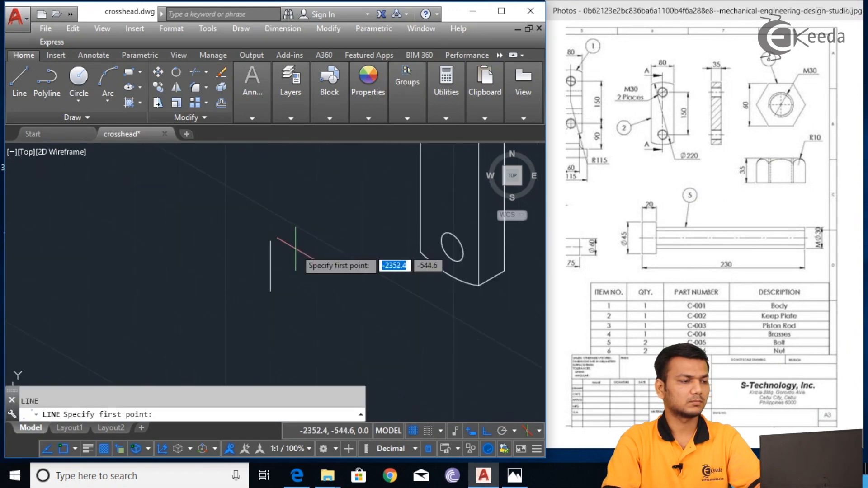
scroll(290, 251, up, 3)
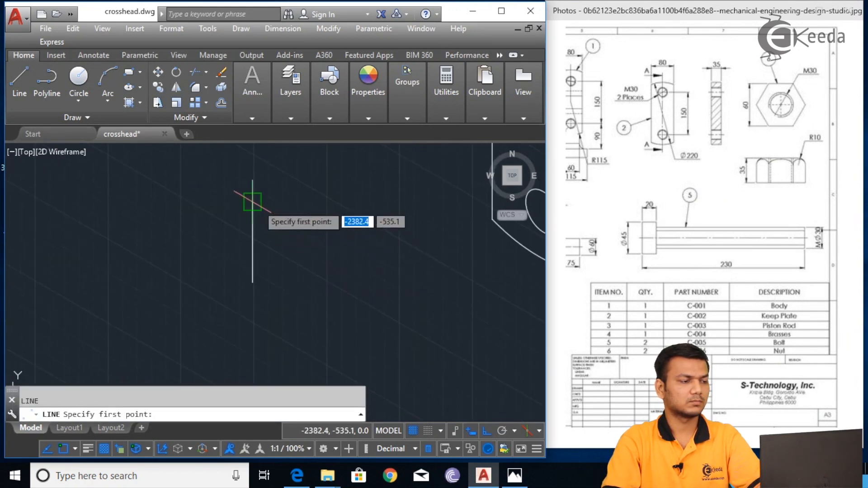
click(253, 202)
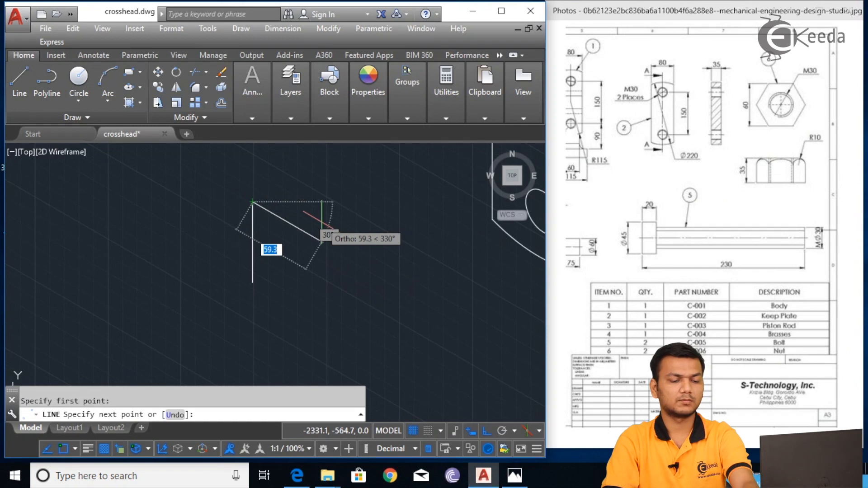
text(35)
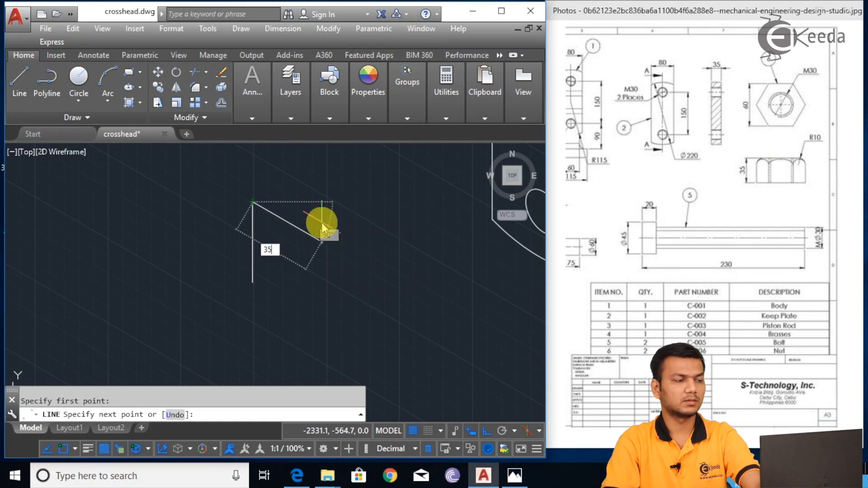
key(Return)
text(60)
key(Return)
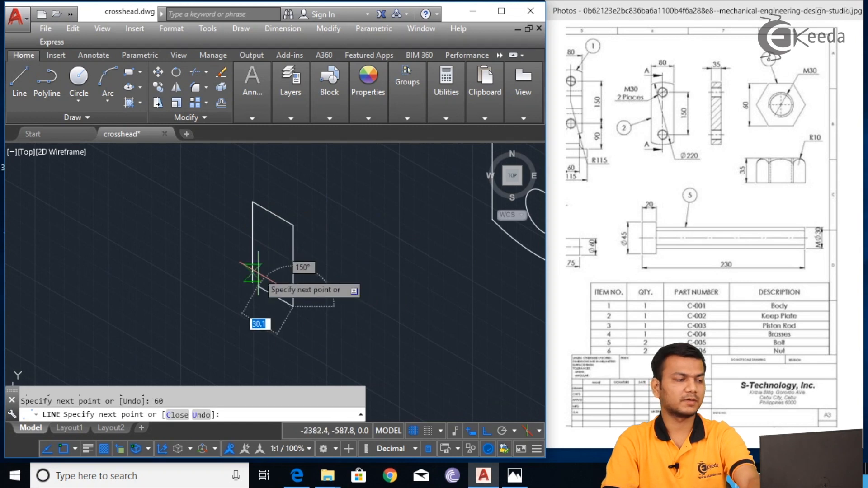
text(35)
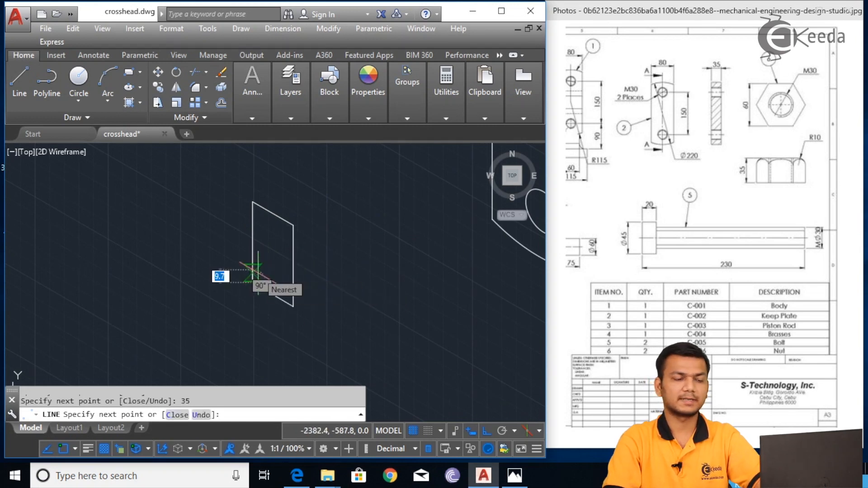
key(Escape)
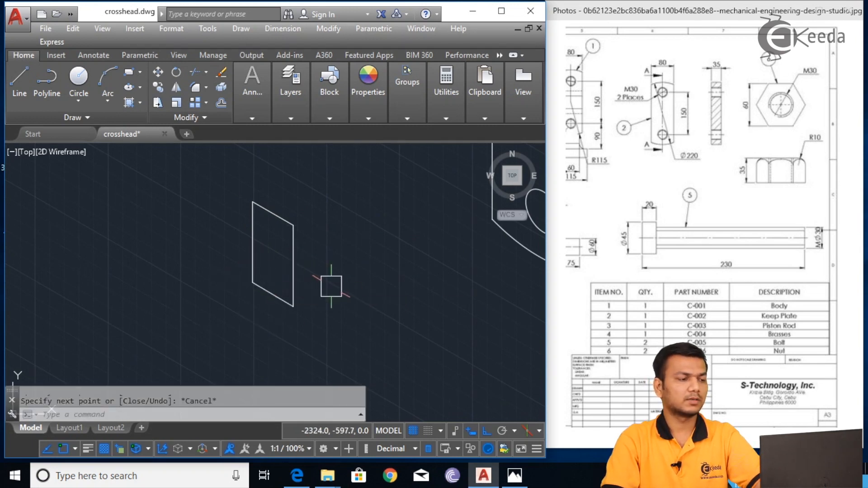
Step: Try an isometric line about 53 long from the midpoint of the outline's right edge, and erase it
key(Return)
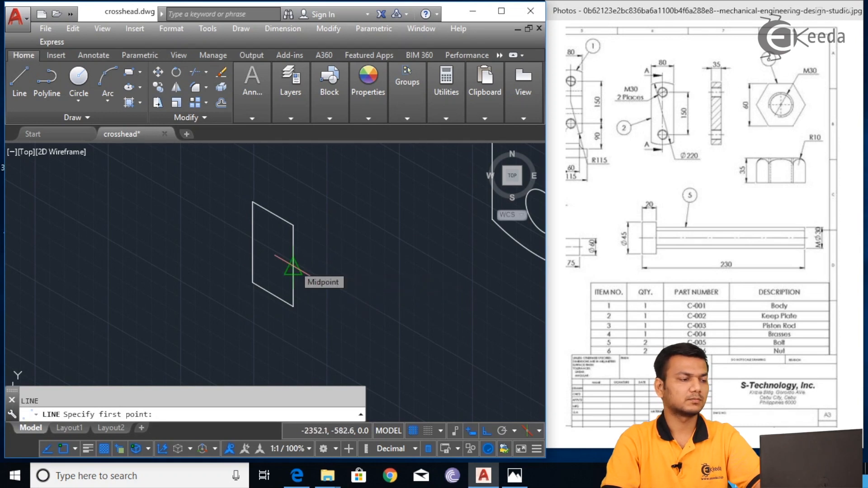
click(293, 268)
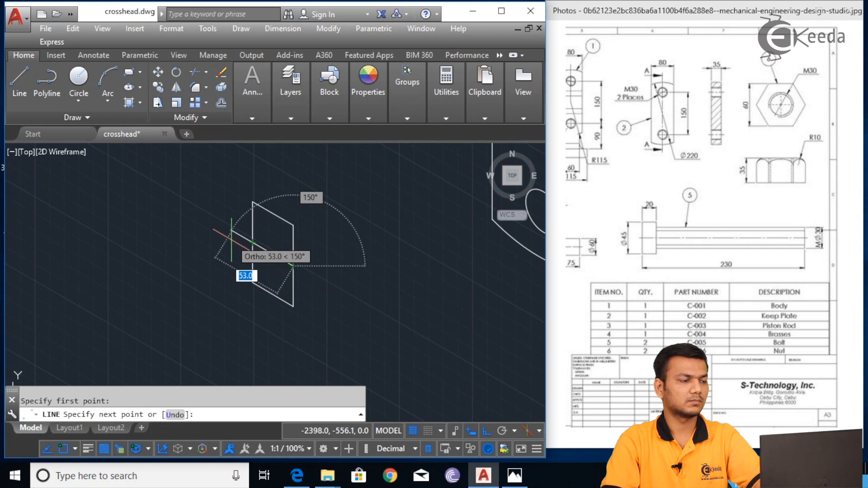
key(Escape)
scroll(234, 245, up, 2)
click(239, 235)
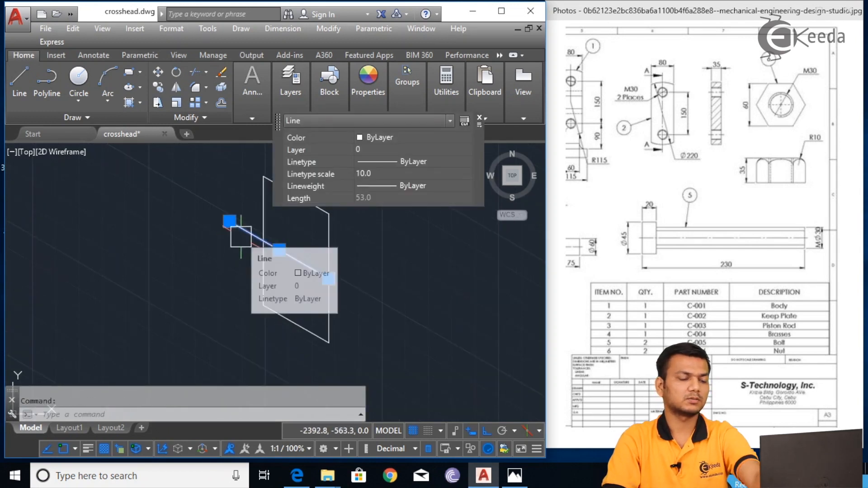
key(Delete)
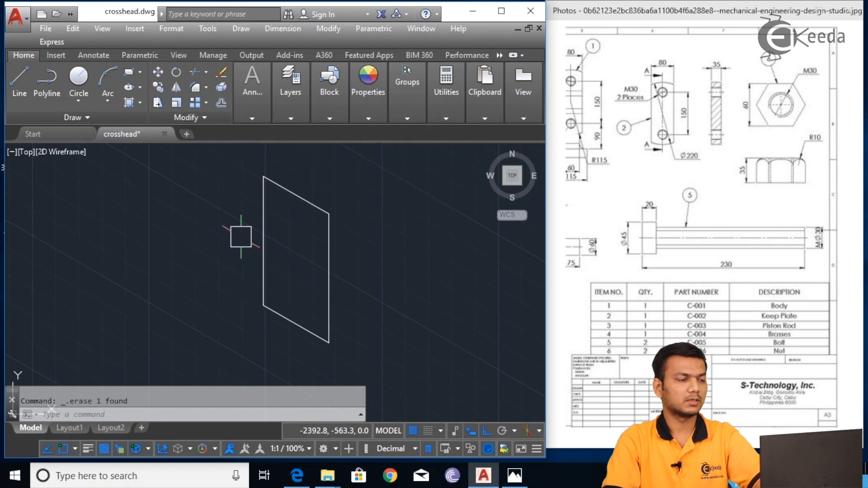
Step: Draw a free isometric line 70 long at 150° from a point right of the nut face's outline
text(l)
key(Return)
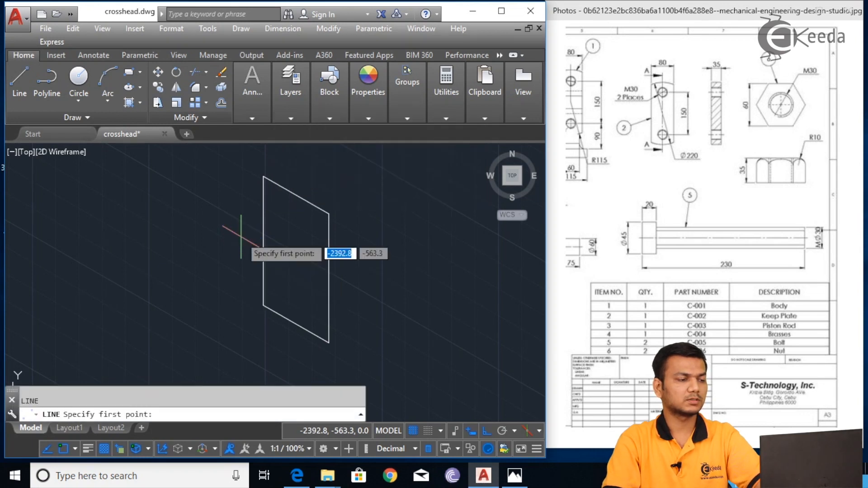
click(417, 294)
text(70)
key(Return)
key(Escape)
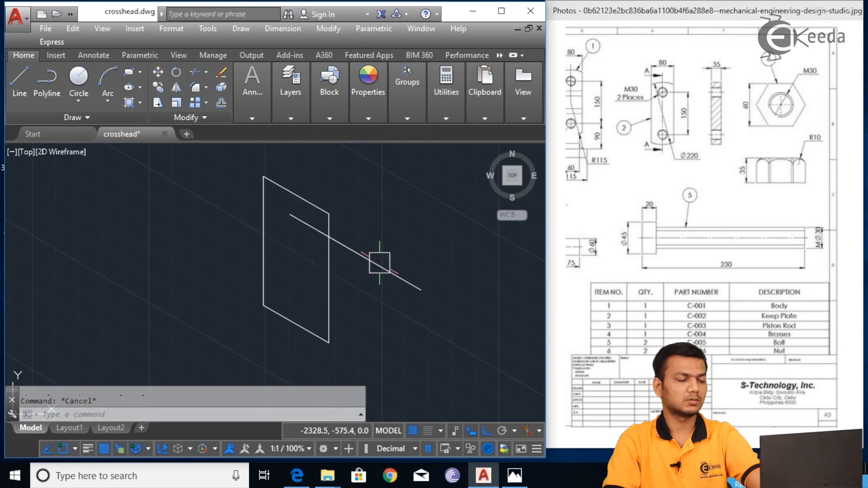
Step: Move the 70 line by its lower end onto the midpoint of the outline's right edge
text(C)
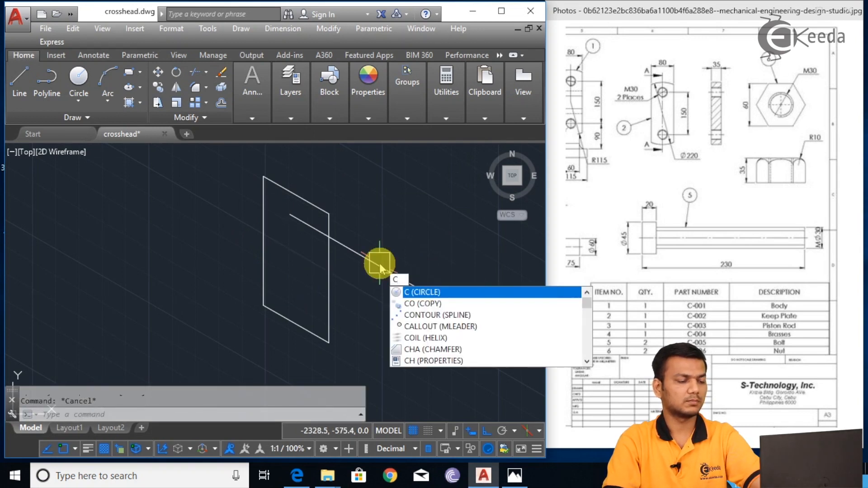
key(Escape)
text(m)
key(Return)
click(380, 261)
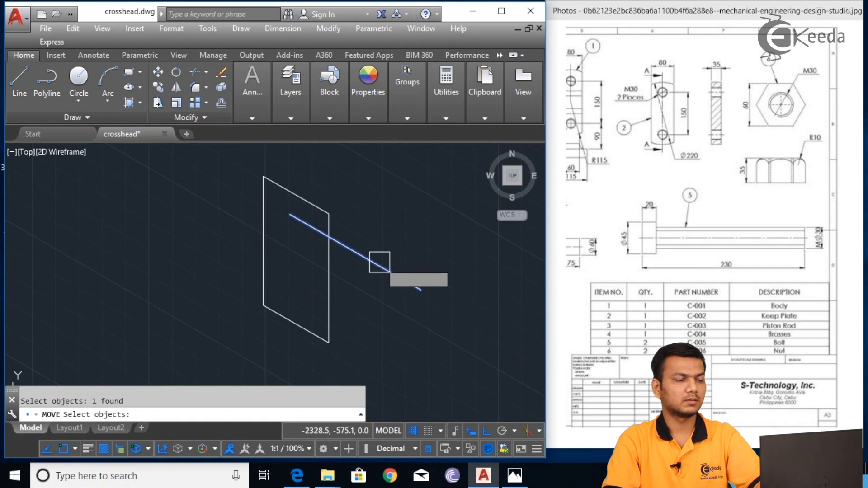
key(Return)
click(421, 289)
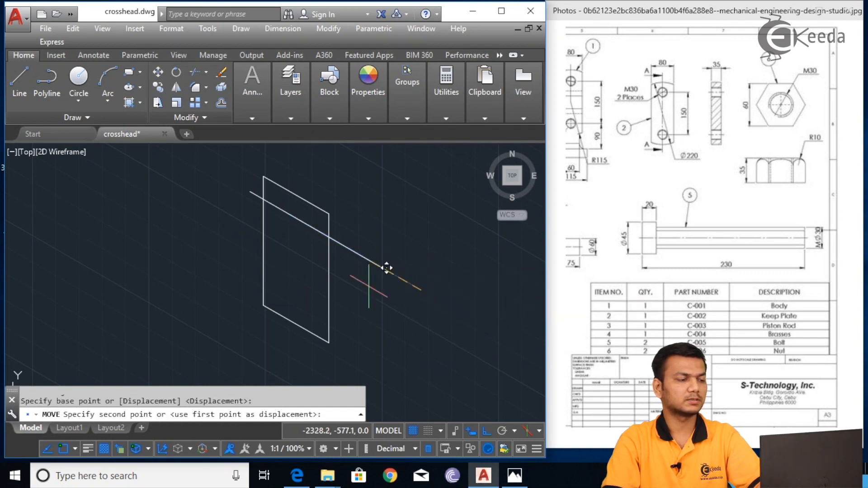
click(347, 261)
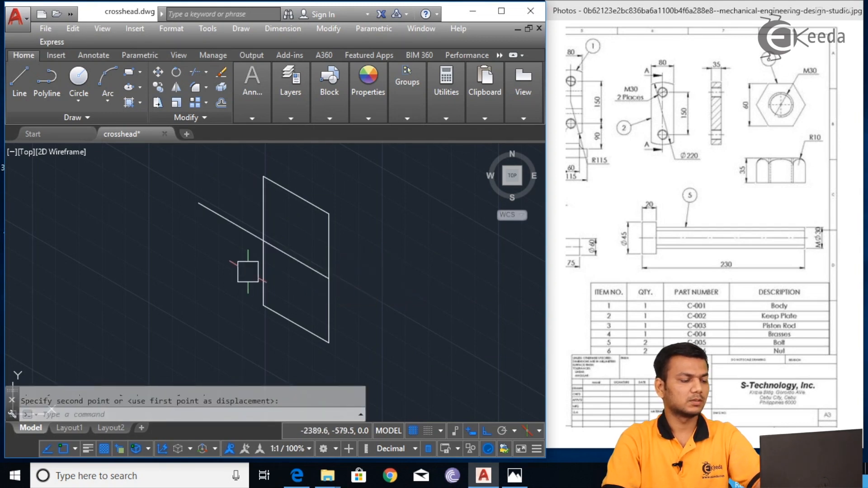
Step: Try to trim the 70 line crossing the nut face's outline, and erase the line
text(TR)
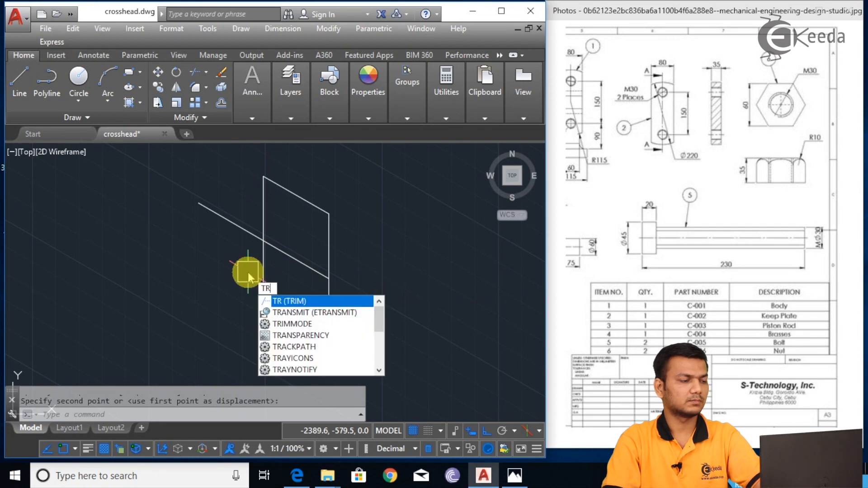
key(Return)
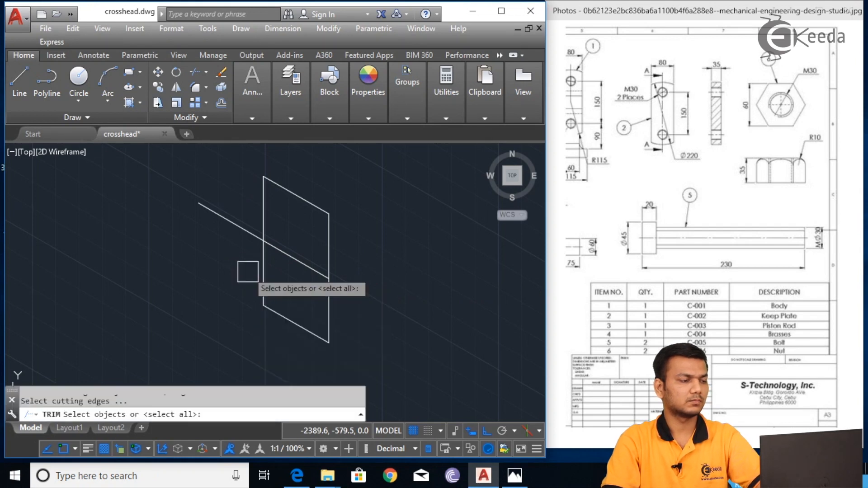
click(241, 235)
click(237, 226)
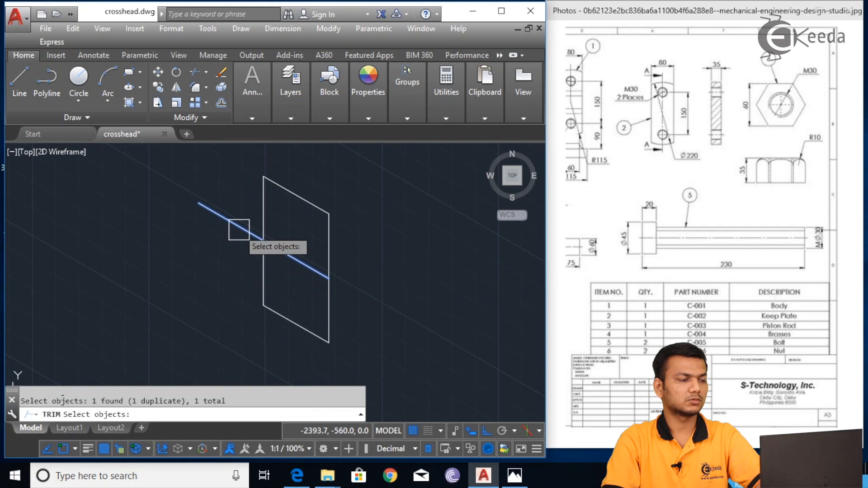
key(Escape)
click(241, 231)
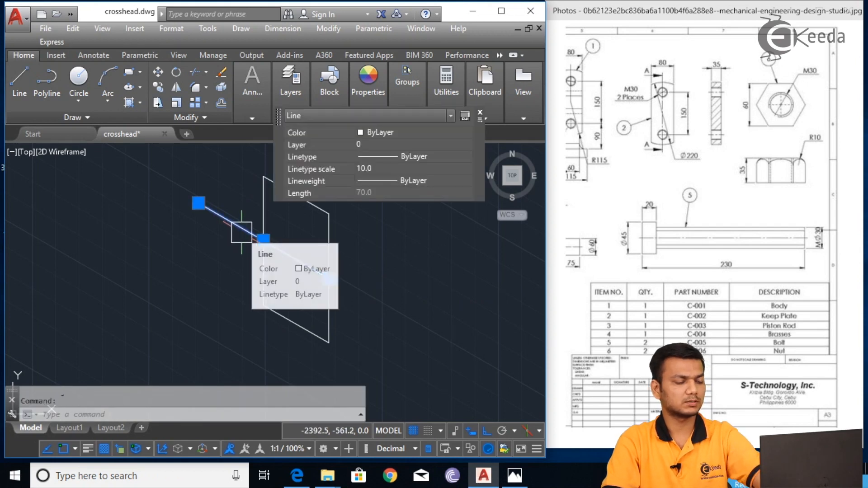
key(Delete)
Step: Draw an isometric line 35/2 long from the midpoint of the outline's right edge inward to the face's centre
key(l)
key(Return)
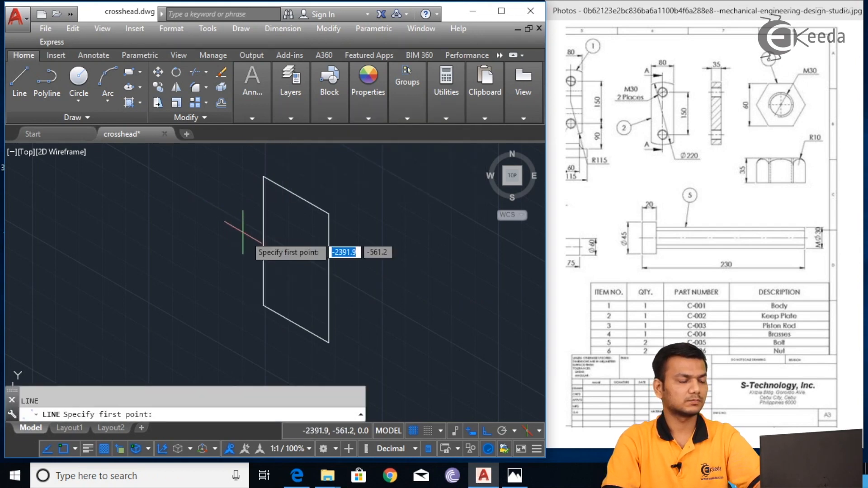
click(329, 277)
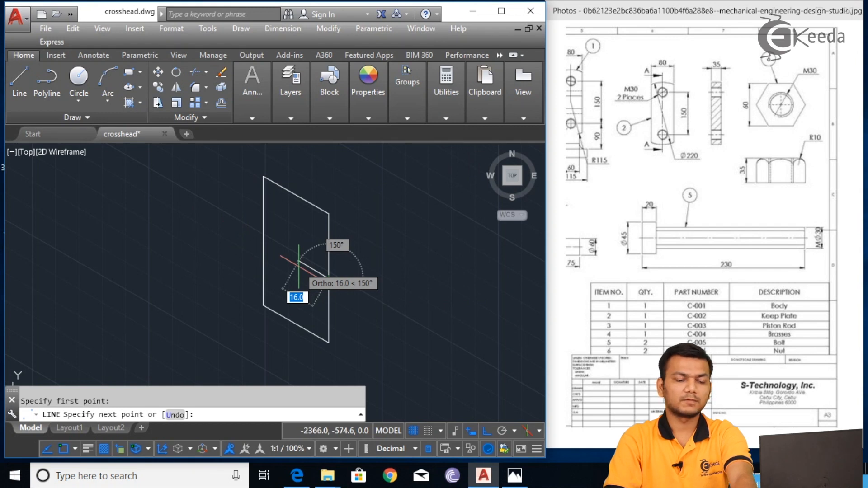
text(3)
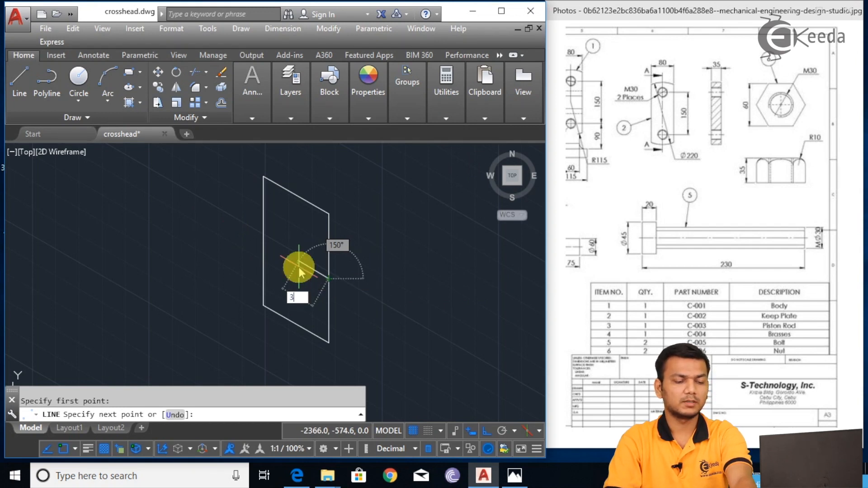
text(5/2)
key(Return)
key(Escape)
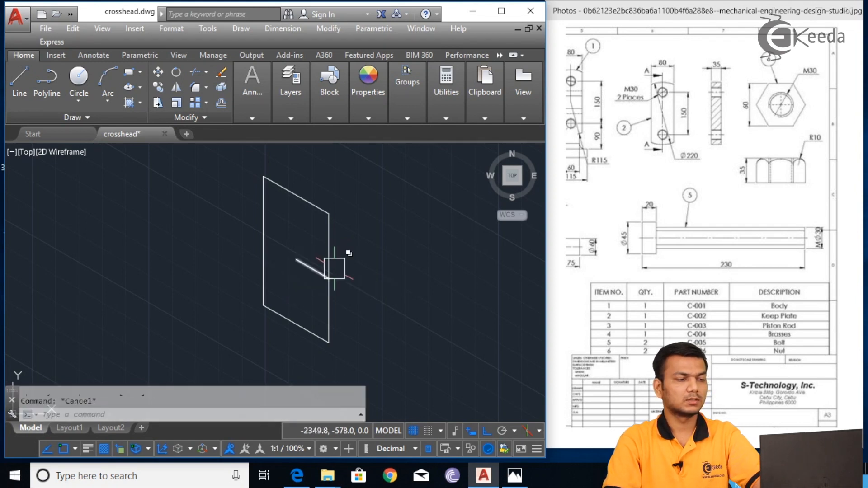
click(312, 269)
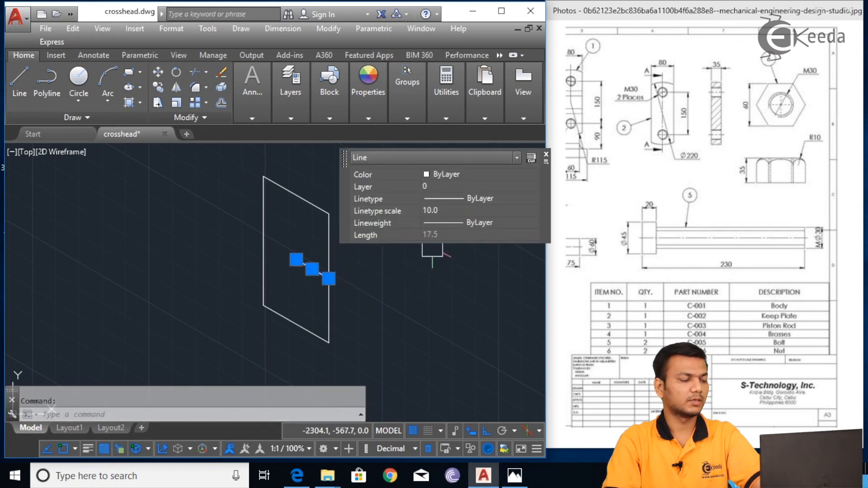
key(Escape)
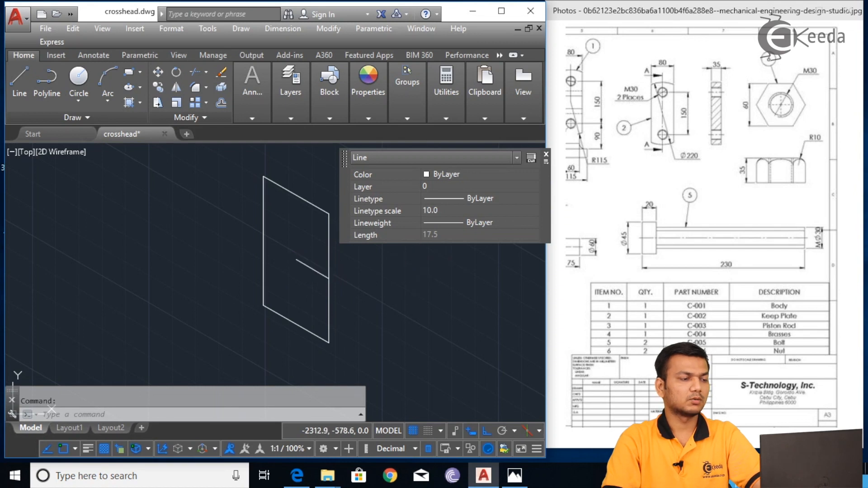
Step: Draw an isometric line 17.5 long from the midpoint of the outline's right edge outward at 330°
middle_drag(364, 285, 351, 281)
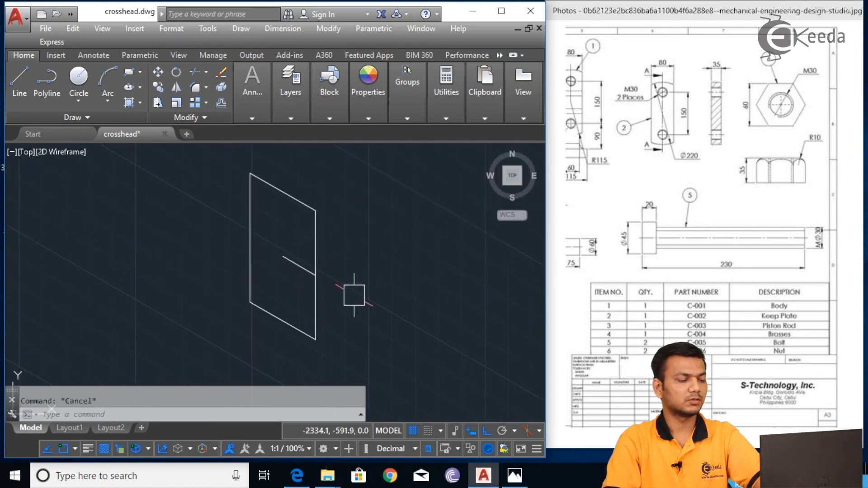
key(l)
key(Return)
click(315, 274)
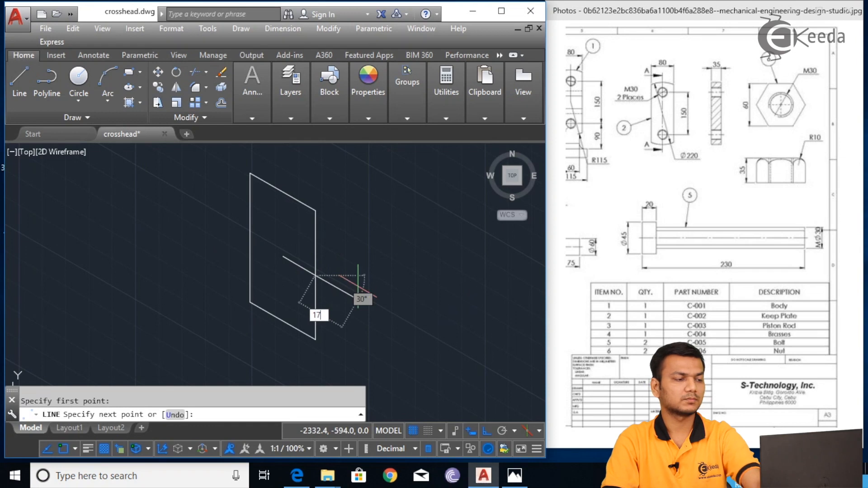
click(358, 286)
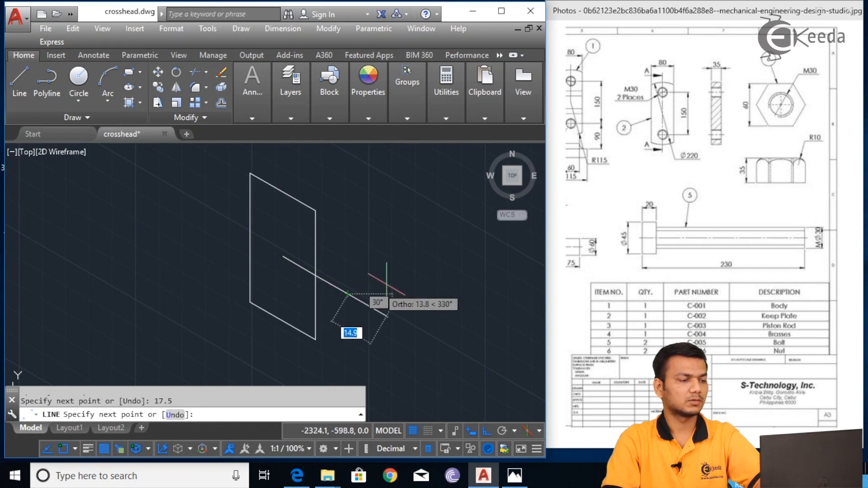
key(Escape)
click(338, 287)
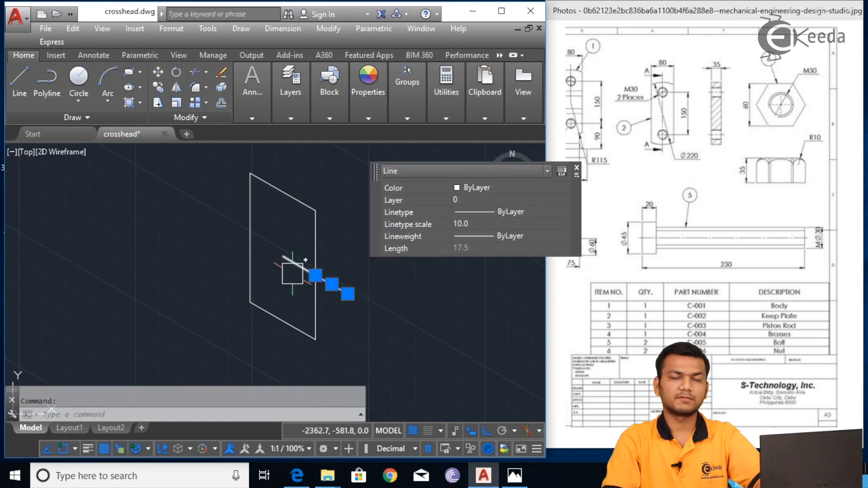
click(299, 266)
key(Escape)
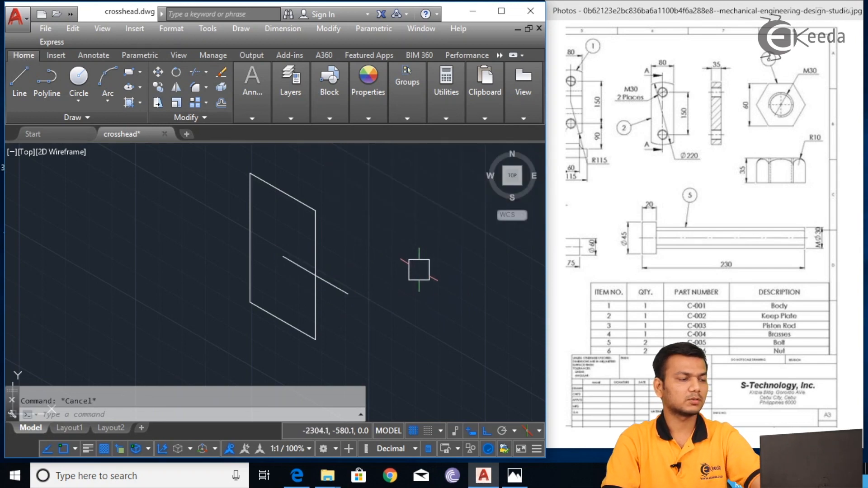
Step: Draw an isometric line 35 long from the nut face's centre at 150°, crossing the outline's left edge
text(l)
key(Return)
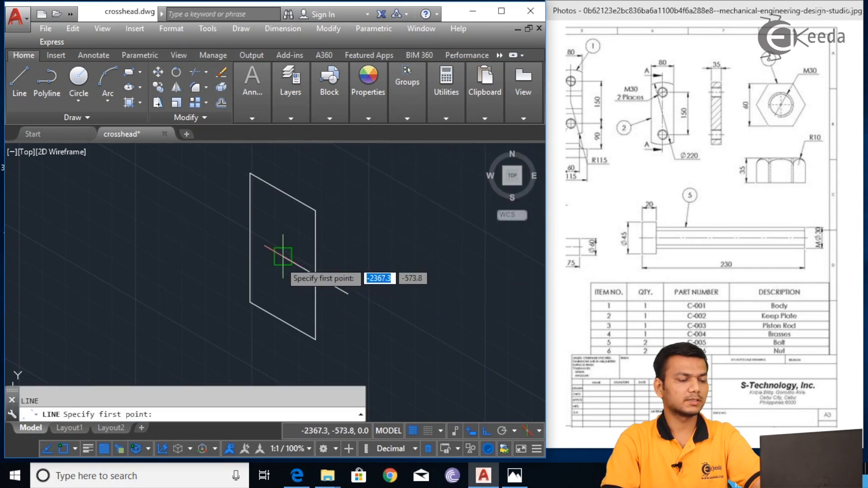
click(284, 257)
text(3)
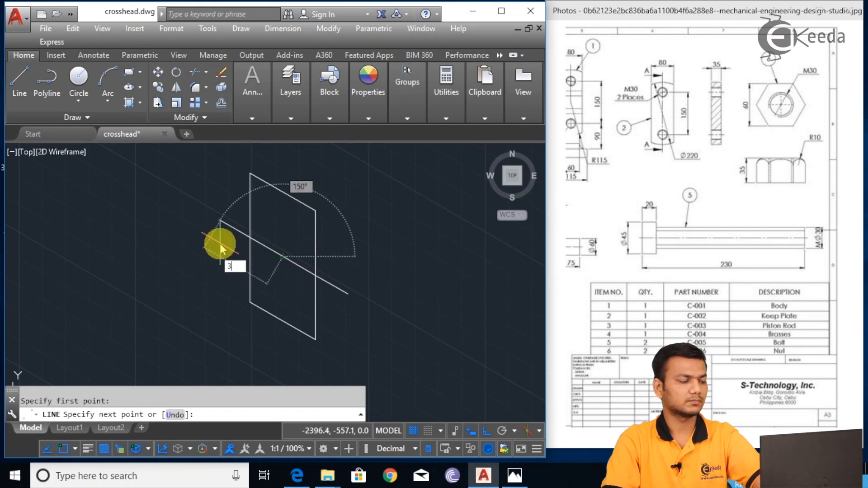
text(5)
key(Return)
key(Escape)
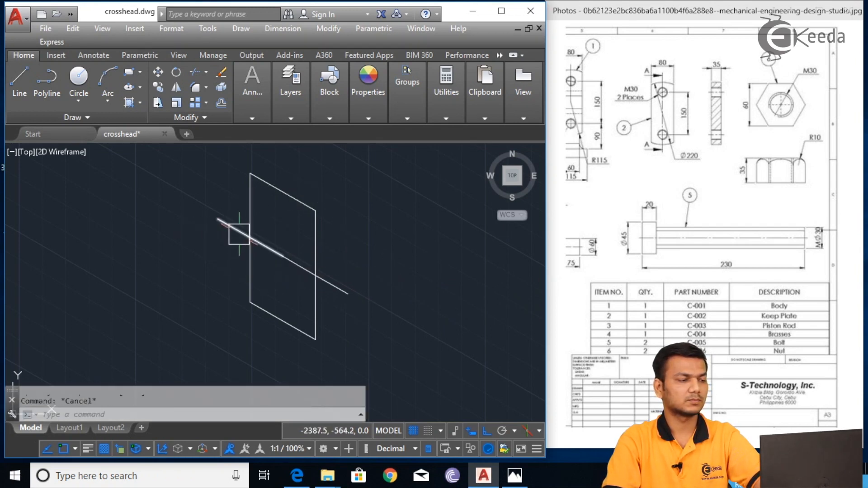
click(240, 232)
scroll(341, 269, up, 2)
key(Escape)
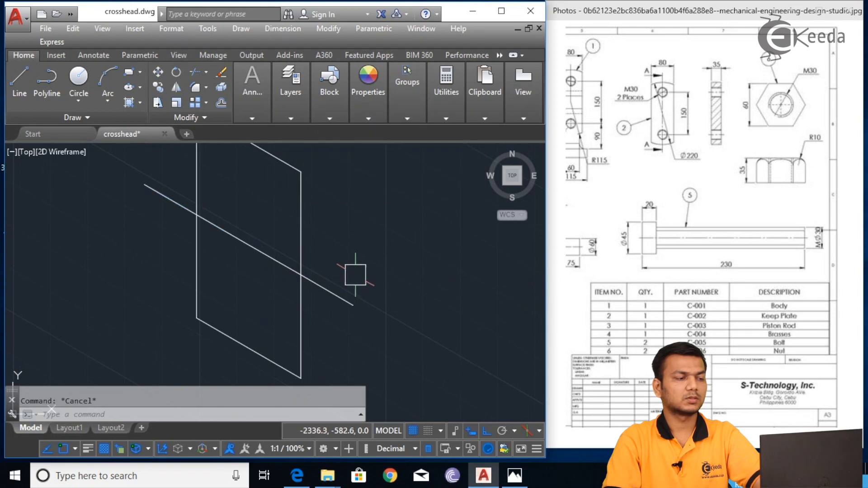
Step: Erase the two short line segments running from the face's centre out past the outline's right edge
scroll(365, 282, down, 2)
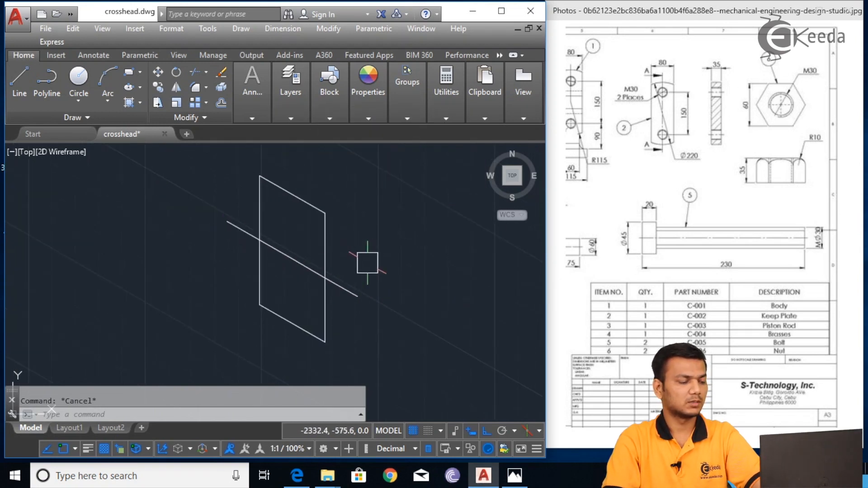
scroll(368, 262, down, 2)
scroll(367, 263, up, 2)
click(341, 281)
key(Delete)
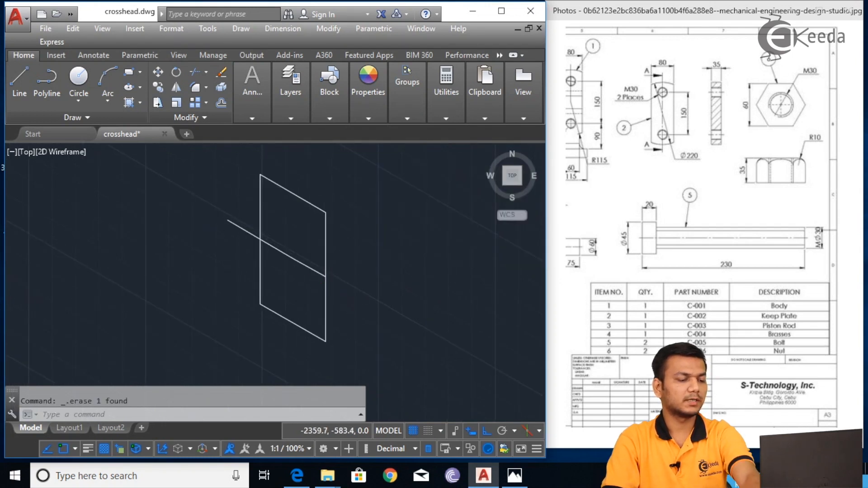
scroll(311, 269, up, 2)
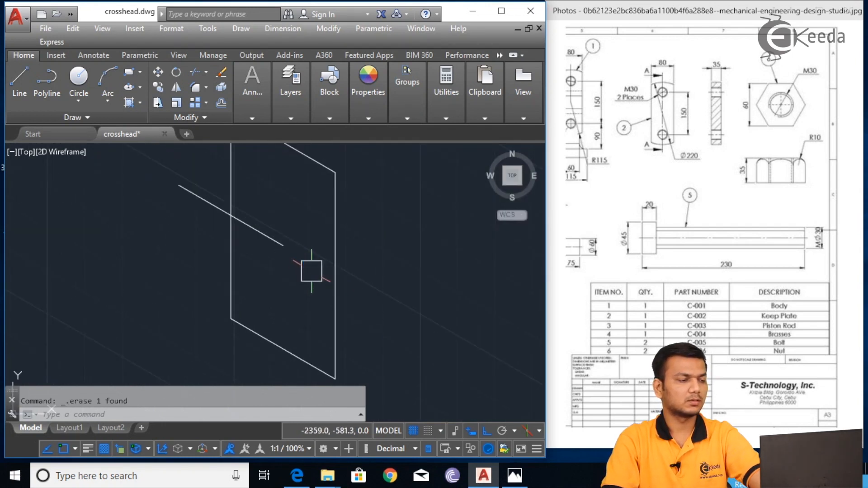
Step: Draw an isometric line 35 long from the nut face's centre at 330°, crossing the outline's right edge
text(l)
key(Return)
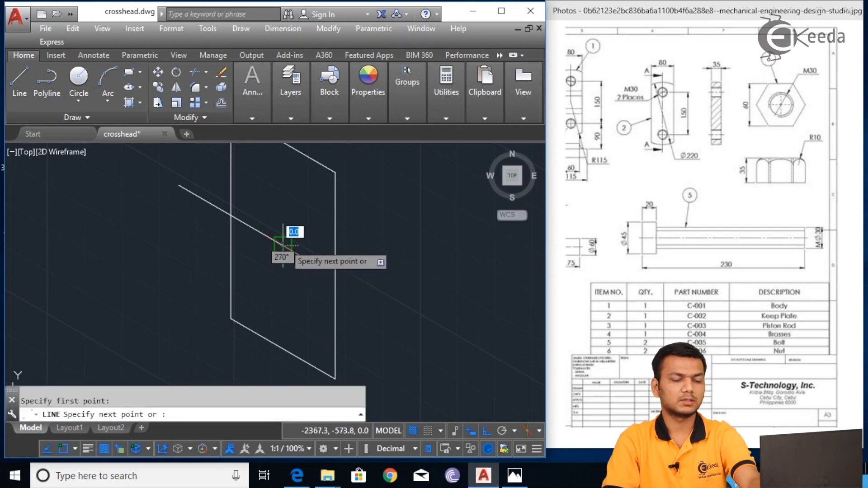
click(283, 246)
text(3)
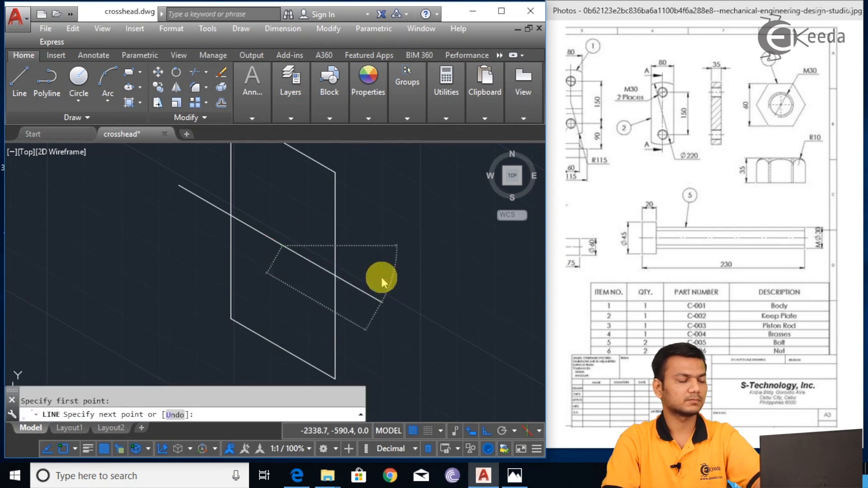
key(Escape)
scroll(402, 269, down, 2)
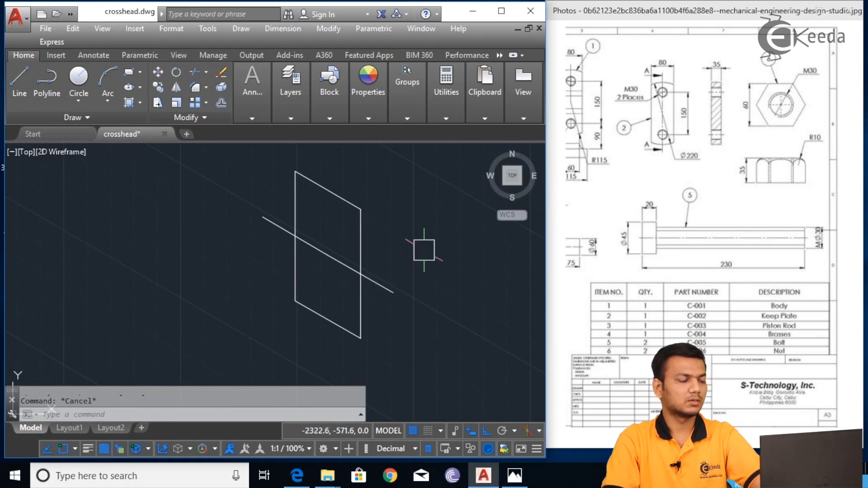
text(O)
key(Return)
key(Escape)
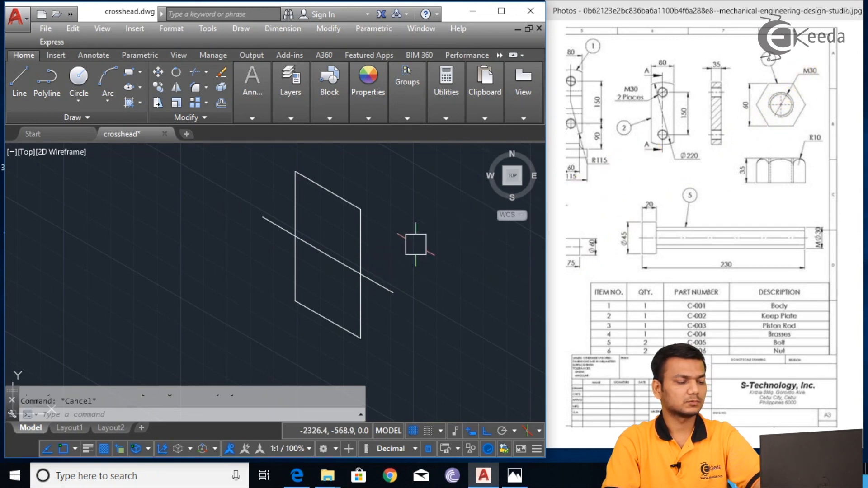
Step: Copy the right half of the centre line 15 vertically upward from the face's centre
text(o)
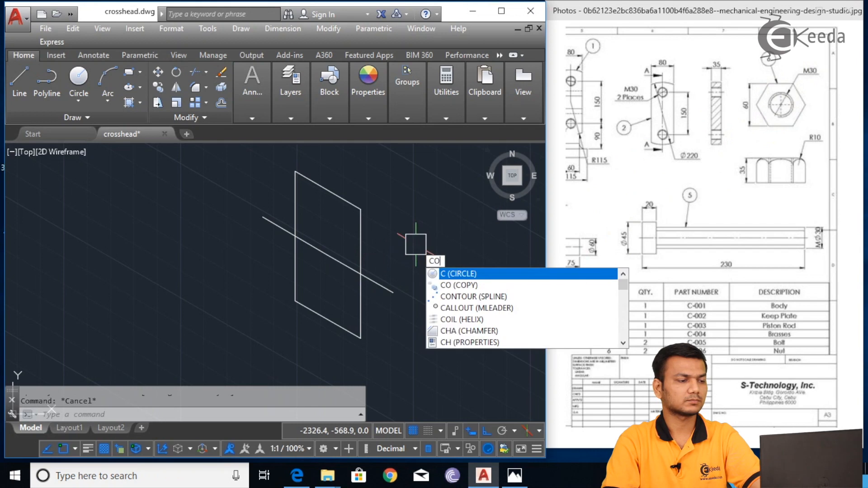
key(Return)
click(391, 283)
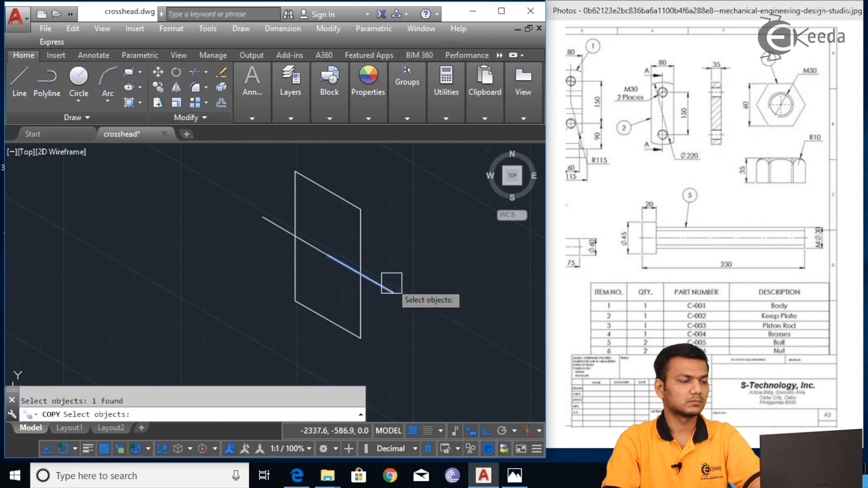
key(Return)
click(329, 247)
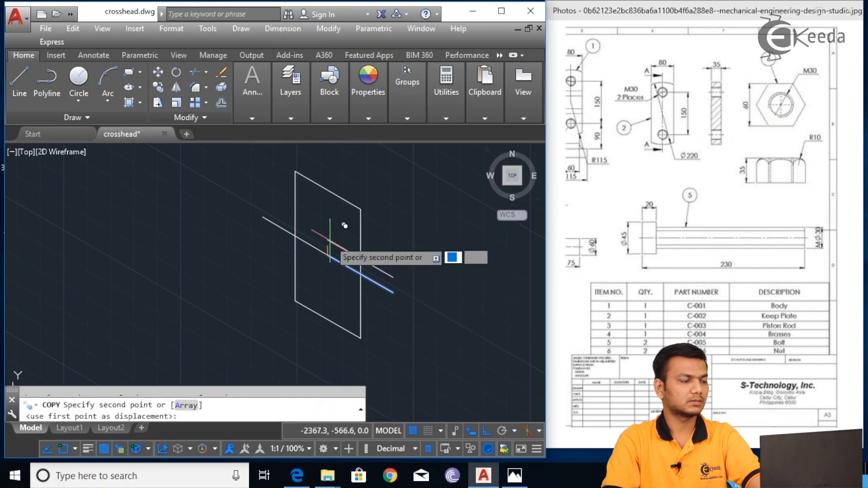
text(30)
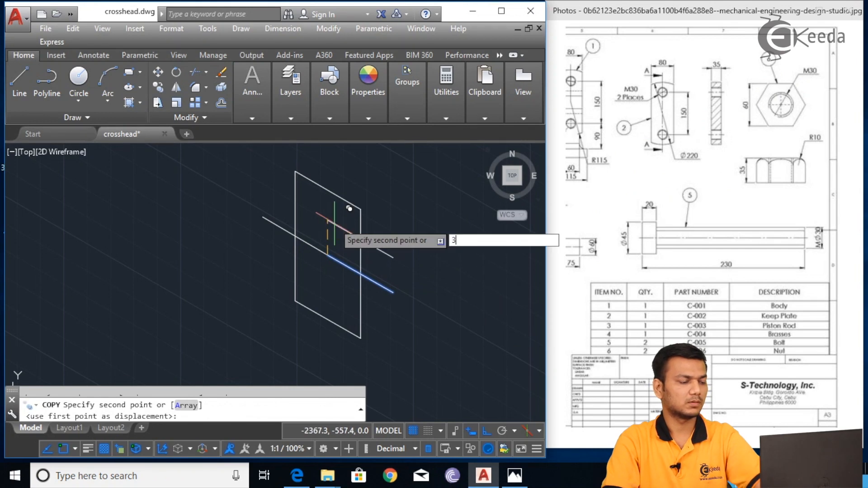
key(Return)
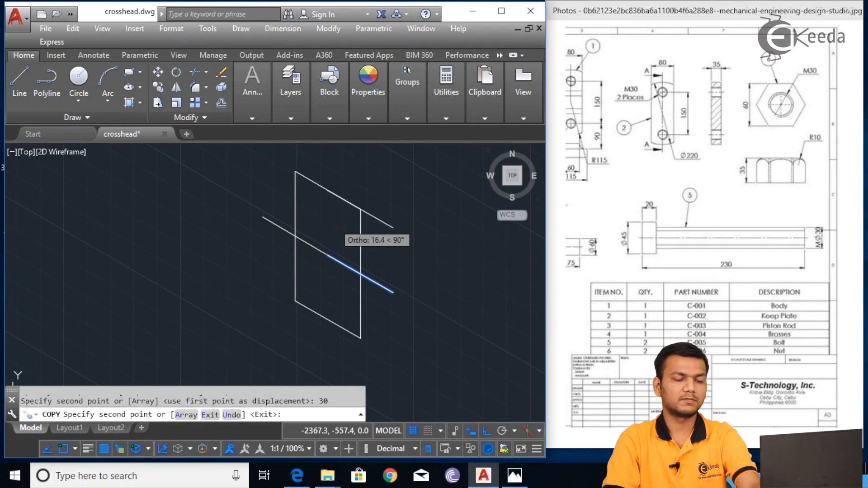
text(u)
key(Return)
text(15)
key(Return)
key(Escape)
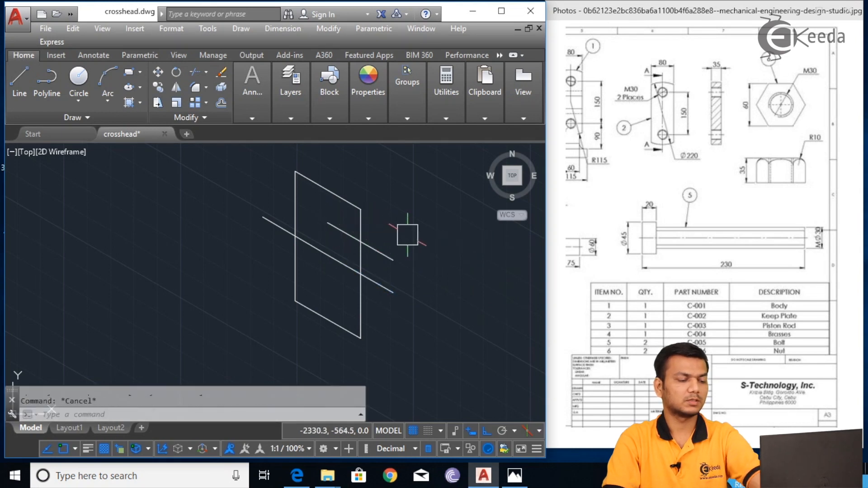
Step: Copy the right half of the centre line 15 vertically downward from the face's centre
text(CO)
key(Return)
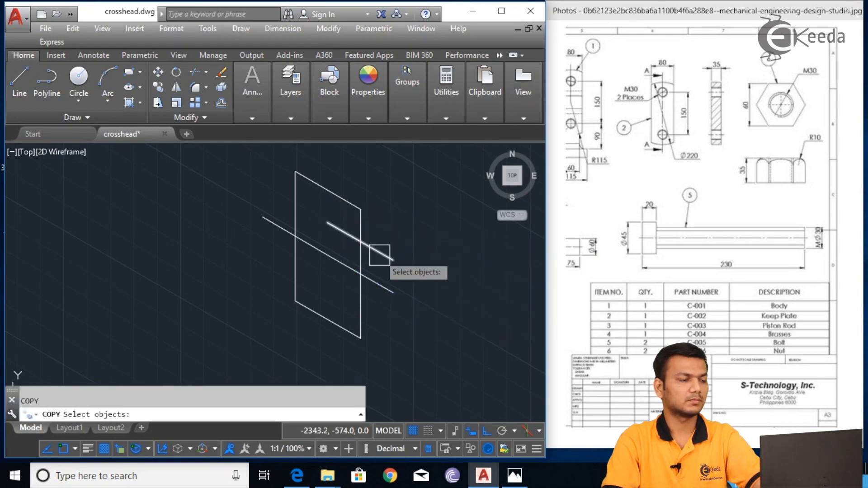
click(340, 260)
key(Return)
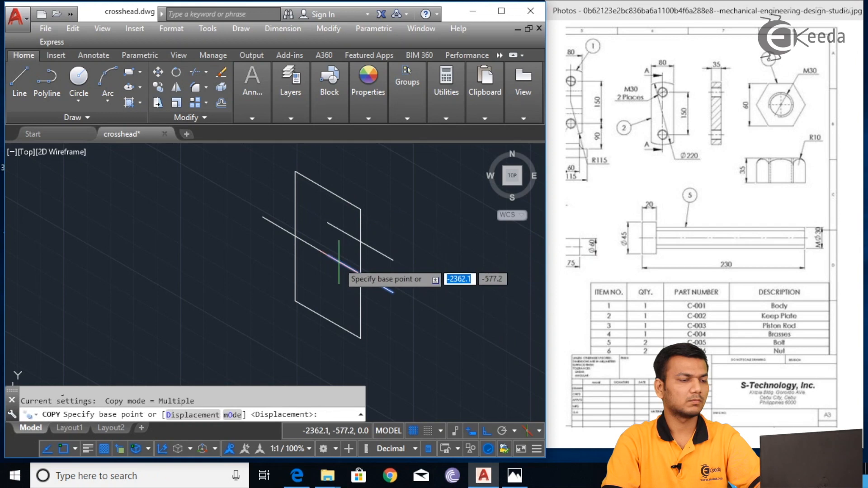
click(327, 259)
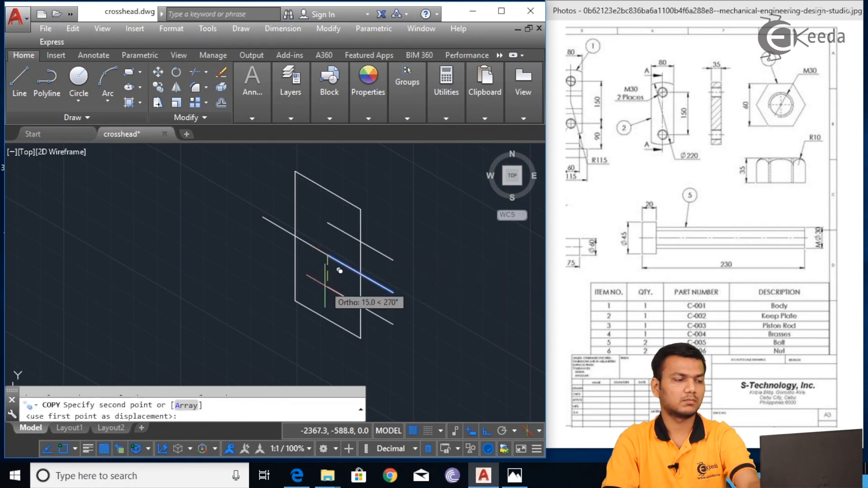
text(15)
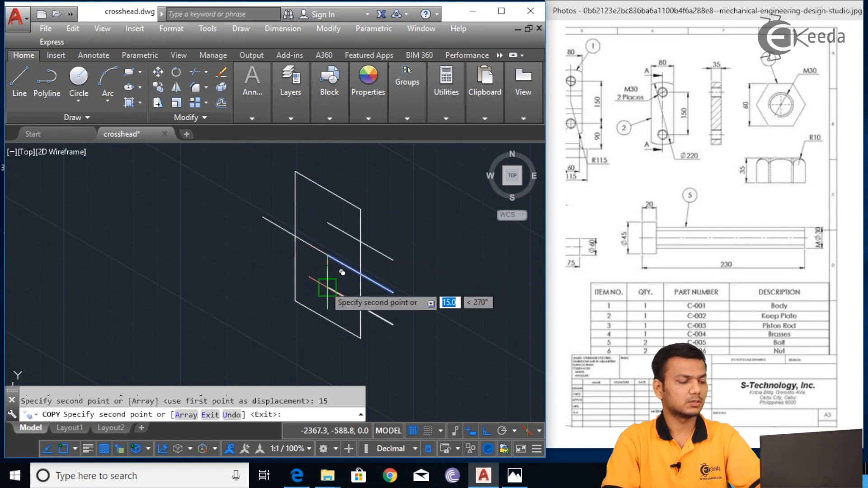
key(Escape)
Step: Extend the two copied lines to the outline's left edge and trim their ends beyond the right edge
text(EX)
key(Return)
click(339, 235)
click(336, 293)
key(Escape)
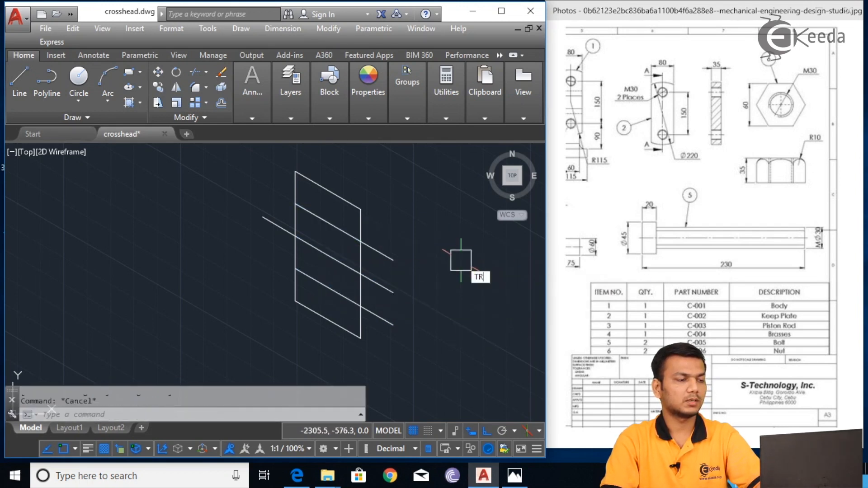
key(Return)
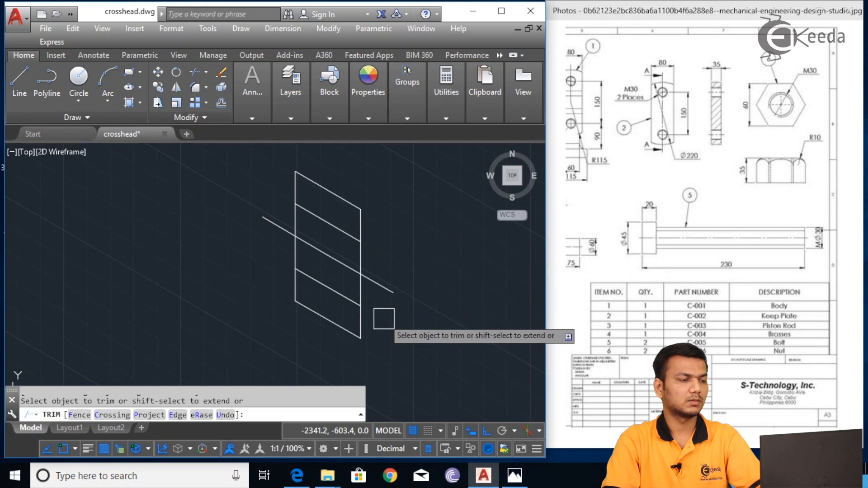
key(Escape)
Step: With ortho off, draw lines from the outline's upper-left corner to the centre line's left end and on to the lower-left corner
middle_drag(427, 226, 419, 258)
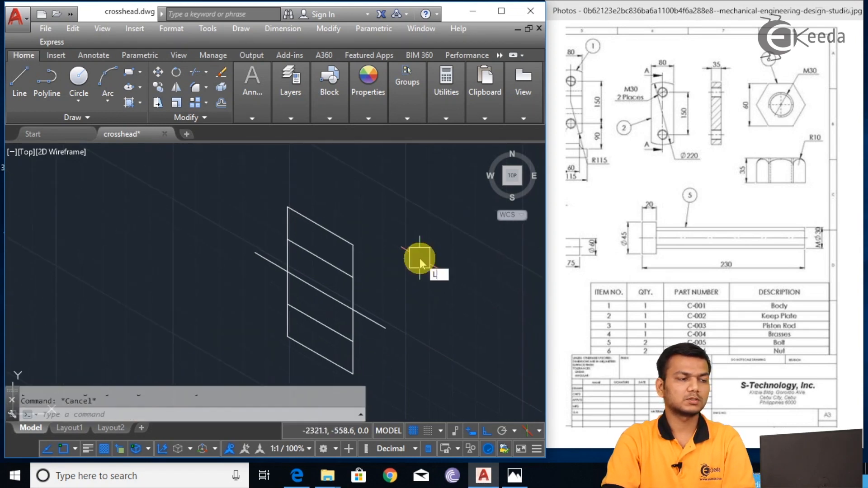
key(Return)
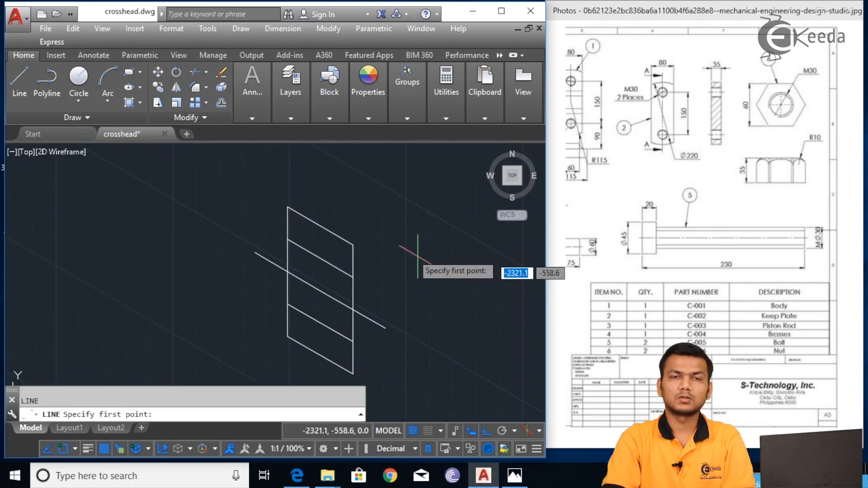
click(288, 207)
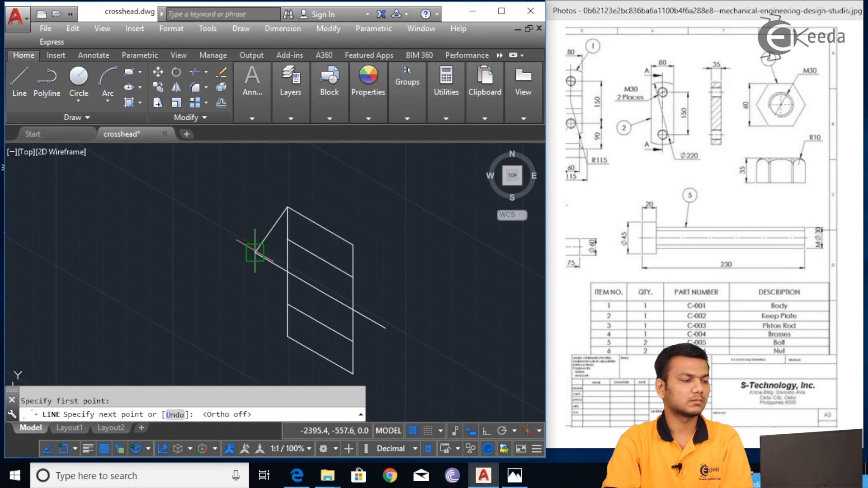
click(256, 254)
key(F8)
click(270, 320)
key(Escape)
Step: Draw lines from the outline's lower-right corner to the centre line's right end and on to the upper-right corner
key(Return)
middle_drag(404, 358, 387, 316)
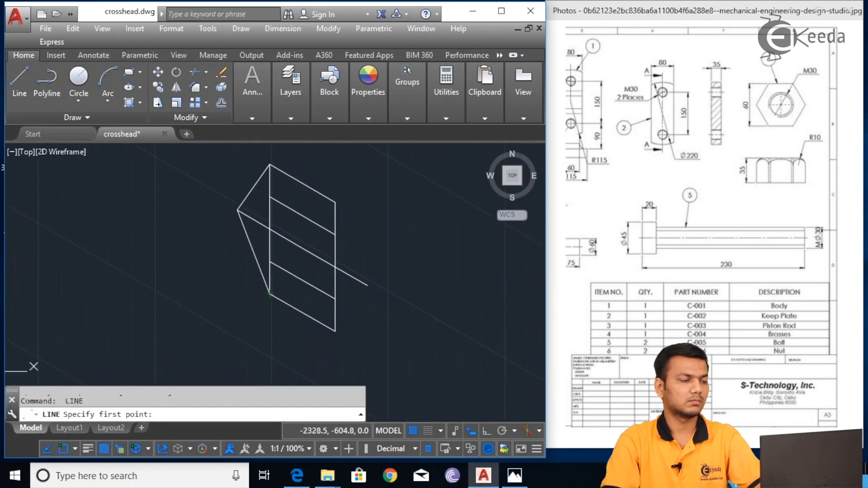
click(336, 331)
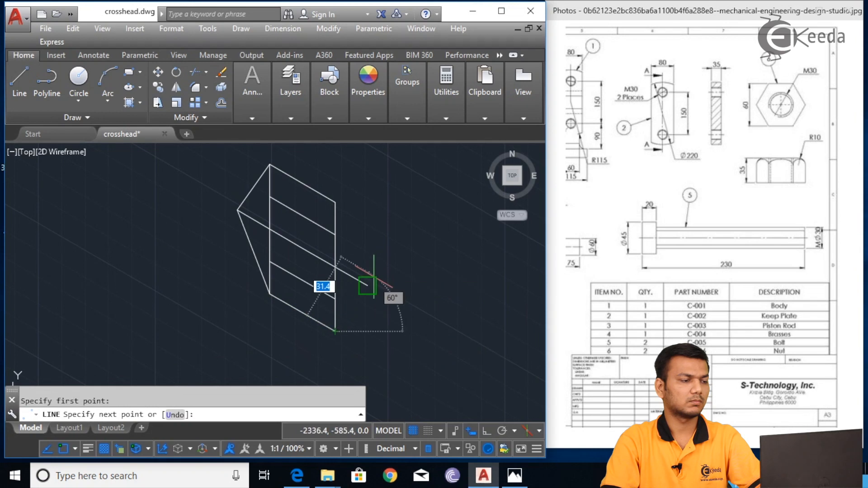
click(367, 284)
click(335, 202)
key(Escape)
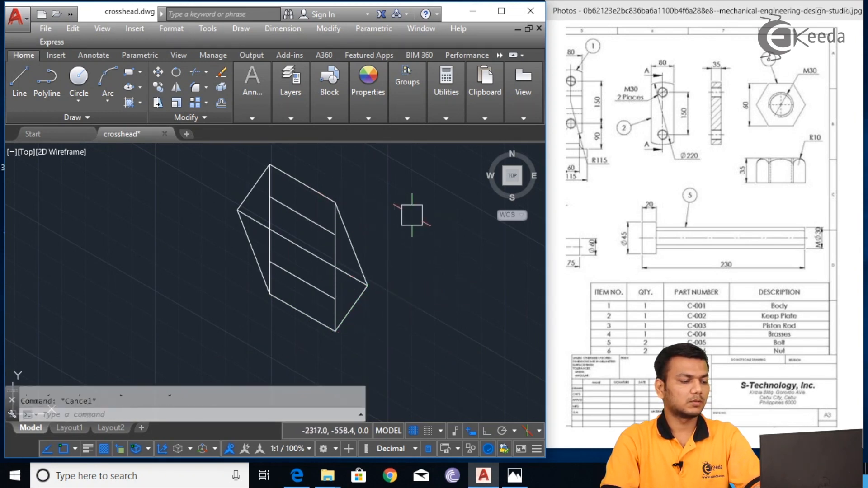
mouse_move(389, 208)
middle_down()
mouse_move(362, 238)
mouse_move(374, 251)
middle_up()
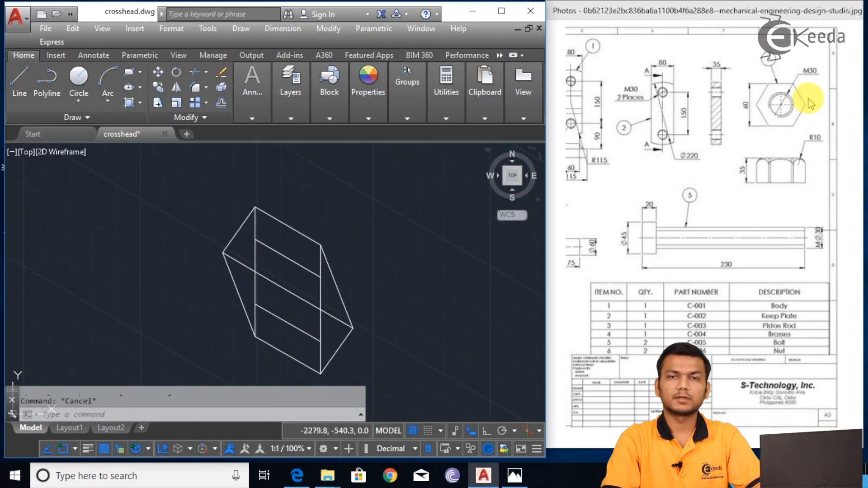
Step: With ortho on in the top isoplane, draw three 35-long lines from the face's upper-left corner, back and around to its upper-right corner
click(391, 221)
key(Escape)
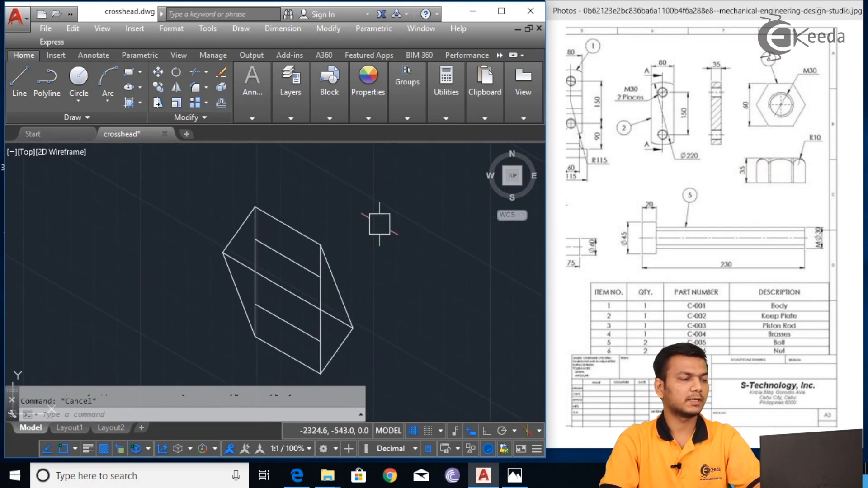
key(Return)
click(255, 207)
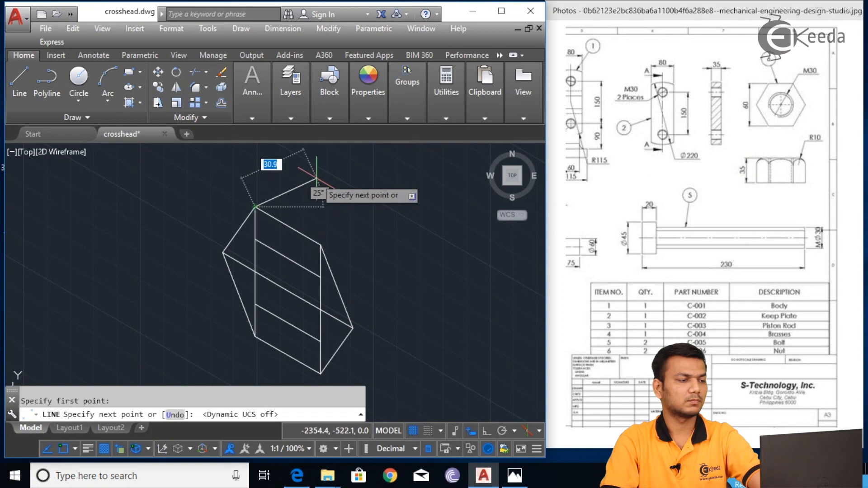
key(F8)
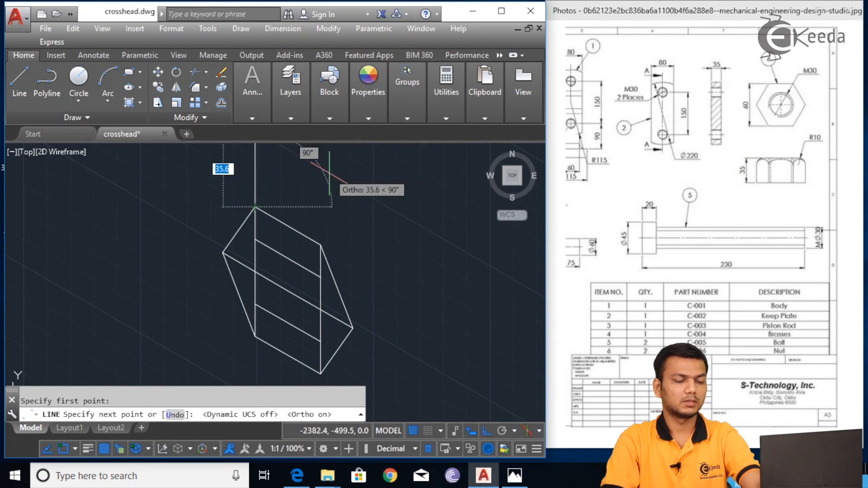
key(F5)
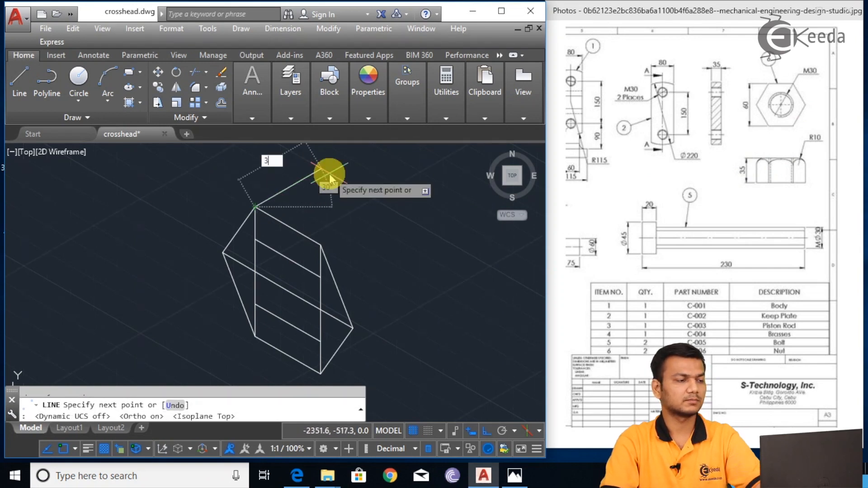
key(Return)
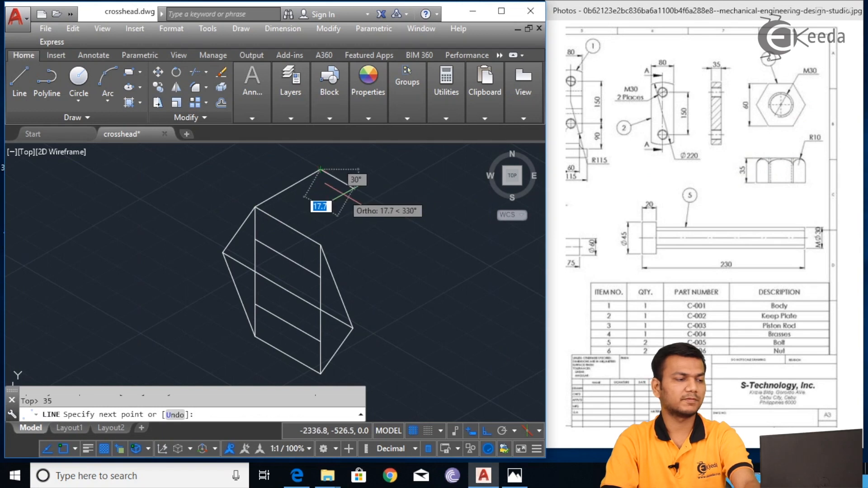
text(35)
key(Return)
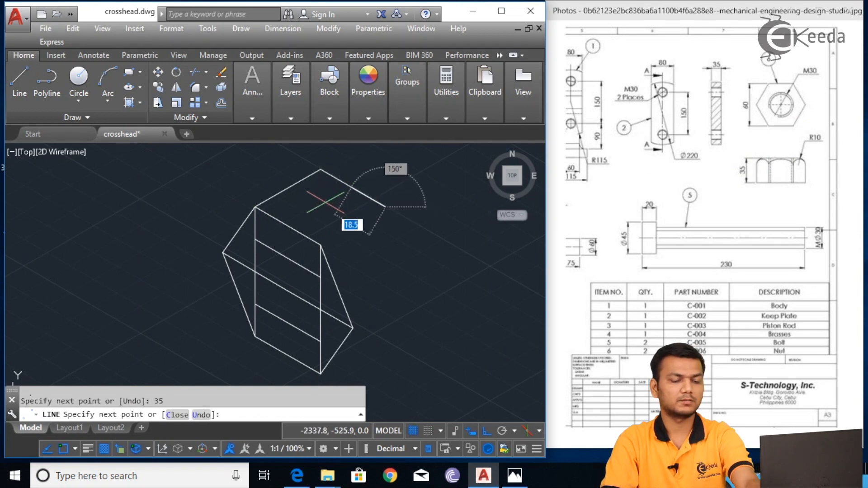
text(35)
key(Return)
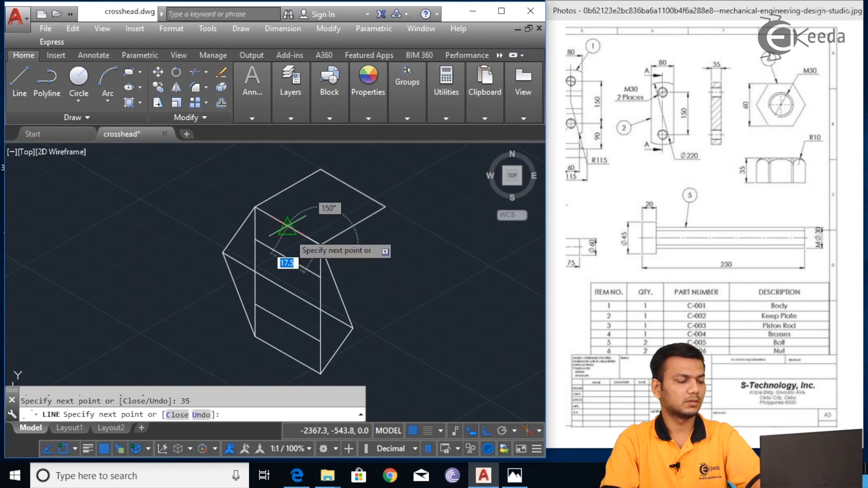
key(Escape)
Step: Copy the depth line at the face's upper-right corner to the centre line's right end and to the lower-right corner
text(CO)
key(Return)
click(357, 224)
key(Return)
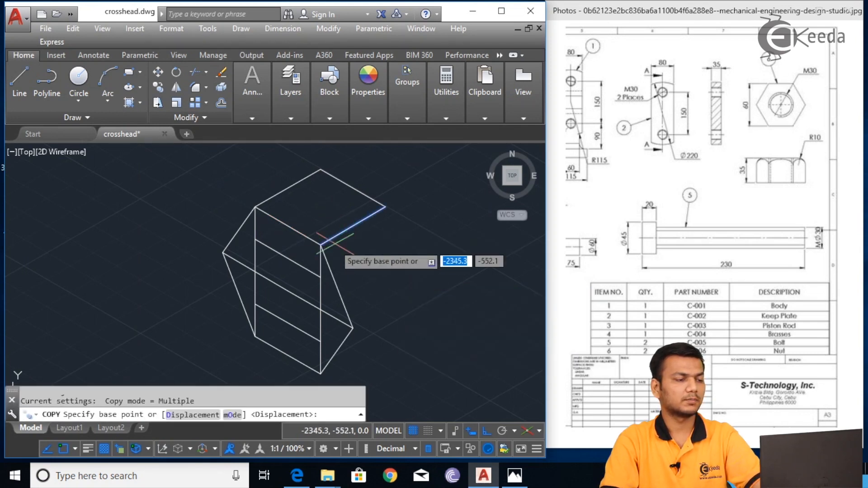
click(321, 246)
click(352, 328)
middle_drag(357, 331, 348, 274)
click(325, 303)
key(Escape)
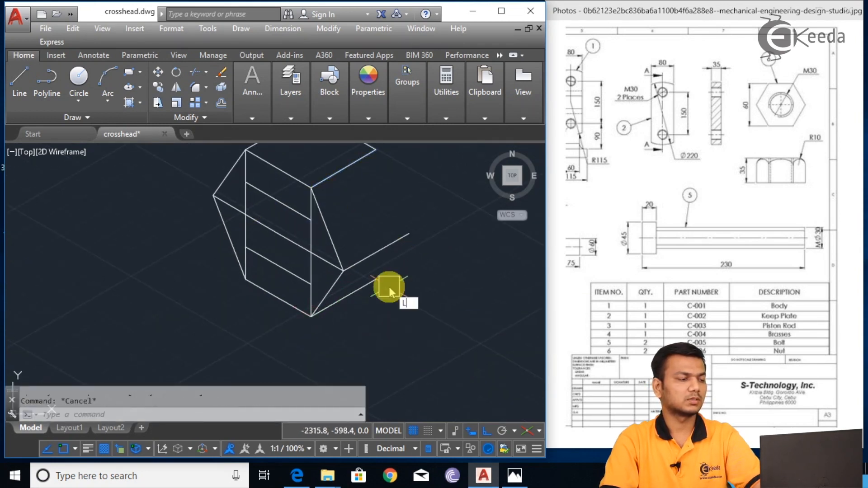
Step: With ortho off, join the far ends of the three depth lines to close the nut's rear right edges
text(l)
key(Return)
middle_drag(386, 210, 372, 244)
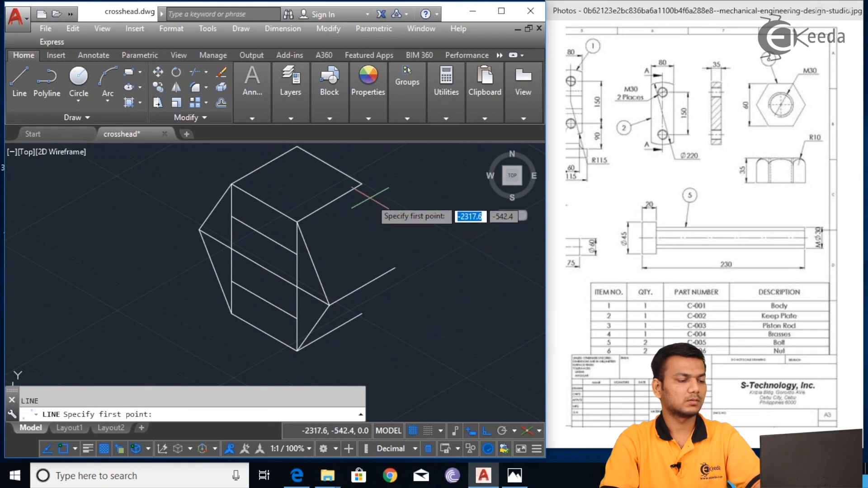
click(362, 184)
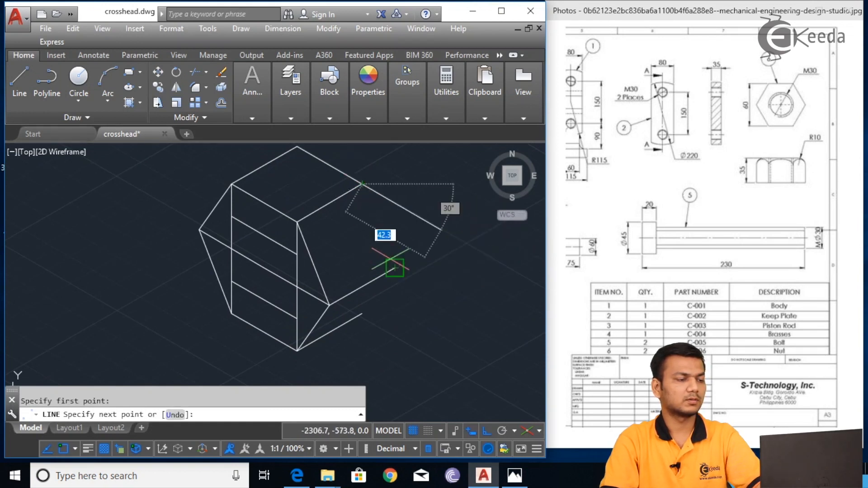
key(F8)
click(394, 268)
click(362, 312)
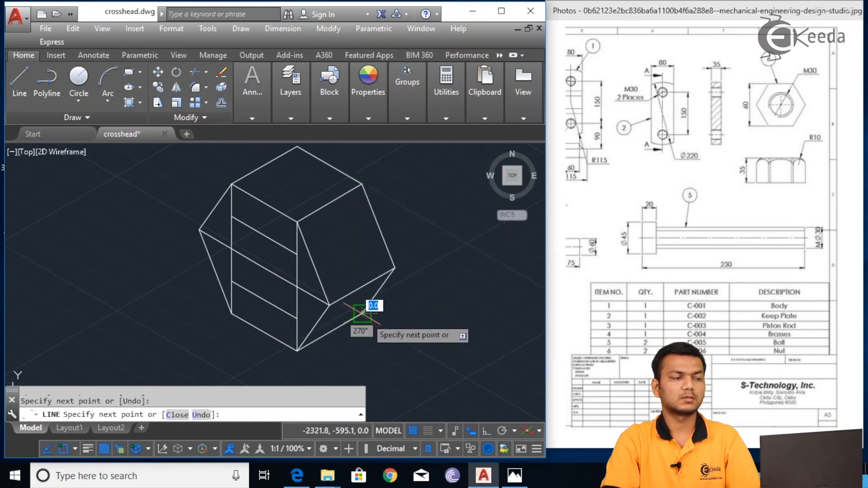
key(Escape)
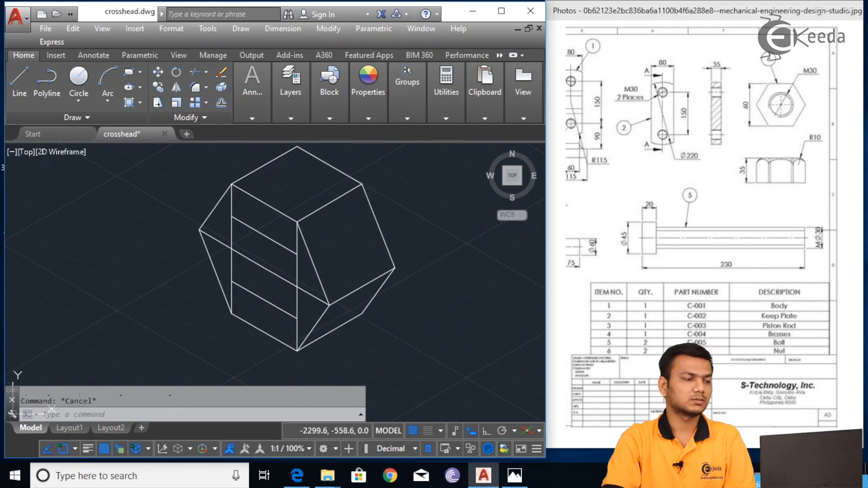
Step: Examine the nut's construction lines and the nuts in the reference's assembled and exploded views
middle_drag(410, 234, 416, 238)
scroll(340, 252, up, 2)
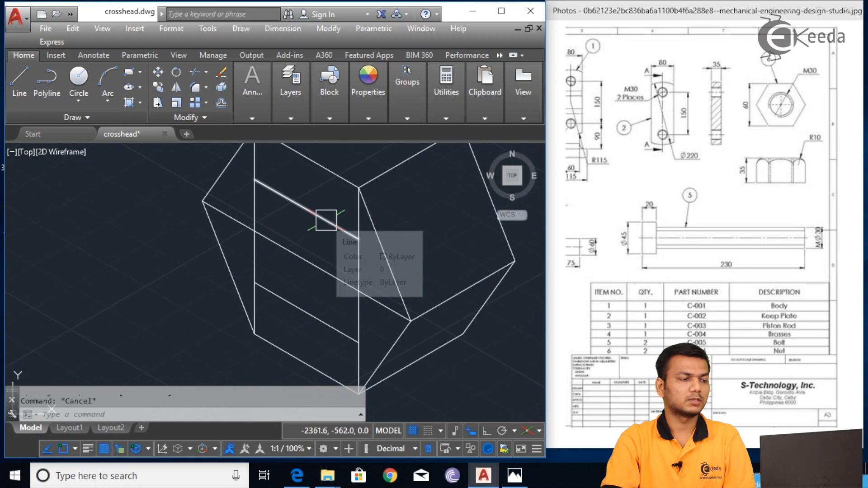
scroll(326, 220, down, 2)
click(326, 221)
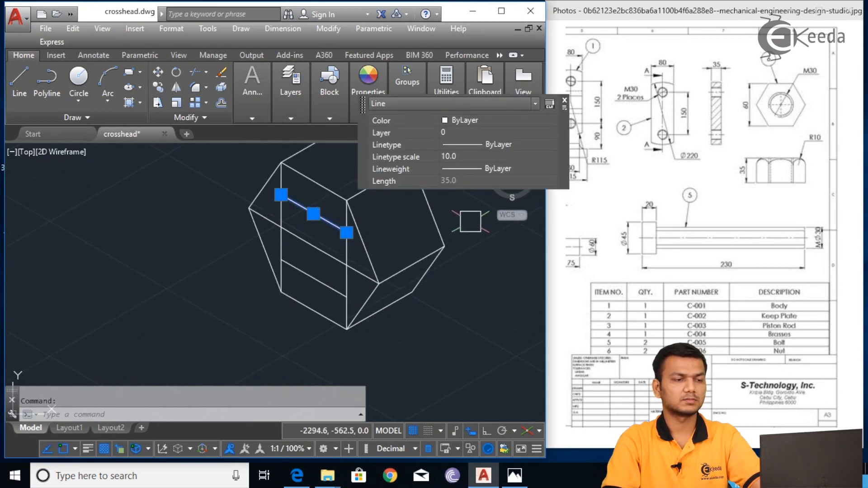
key(Escape)
click(653, 217)
scroll(653, 217, up, 2)
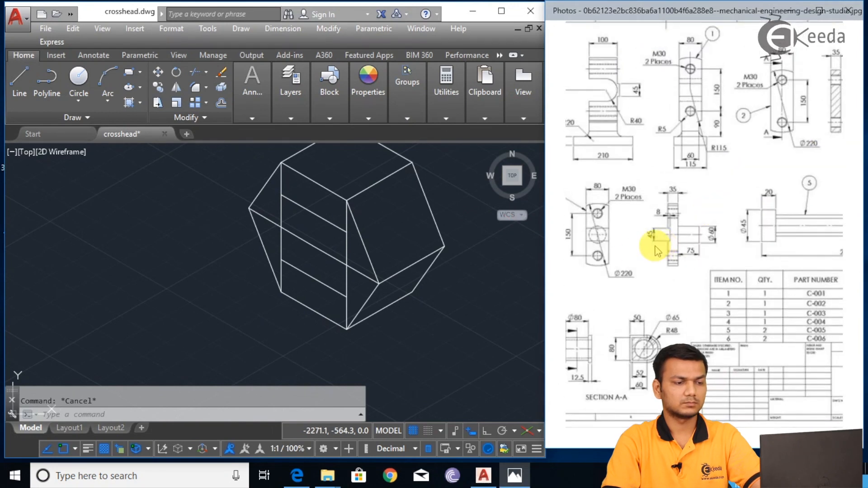
drag(642, 243, 736, 176)
drag(628, 283, 705, 230)
drag(646, 278, 669, 247)
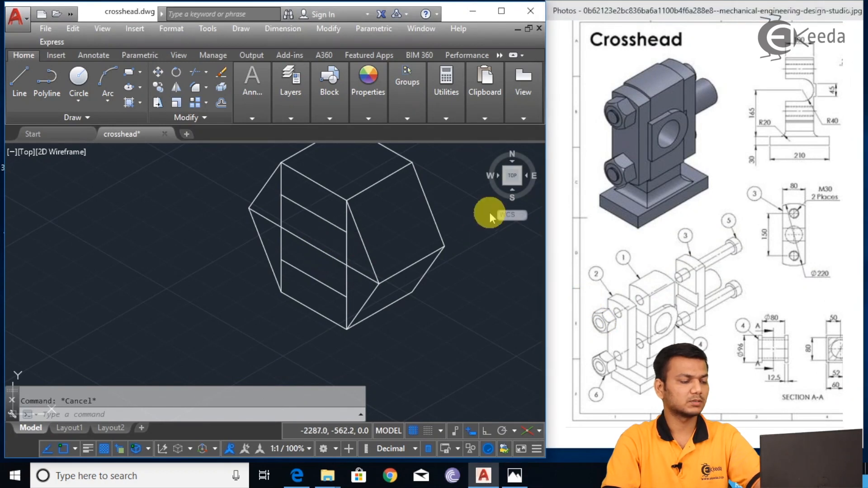
Step: Draw an isocircle of radius 15 in the left isoplane at the centre of the nut's hexagonal face
click(445, 228)
text(EL)
key(Return)
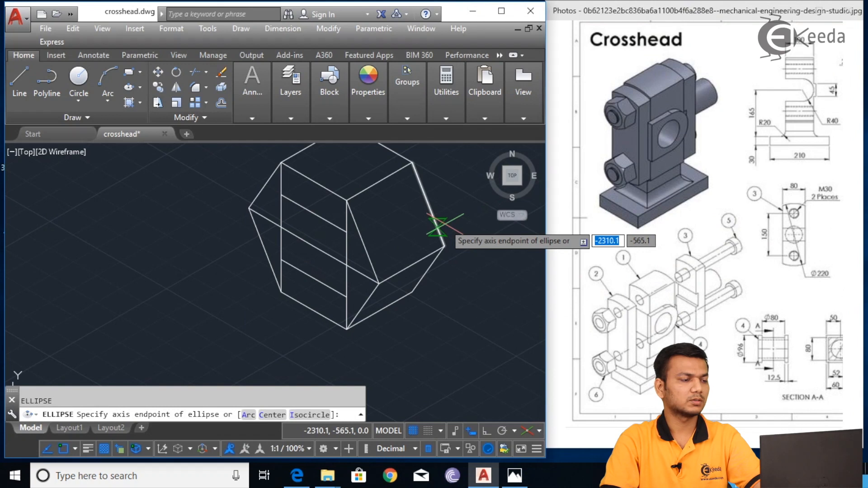
text(I)
key(Return)
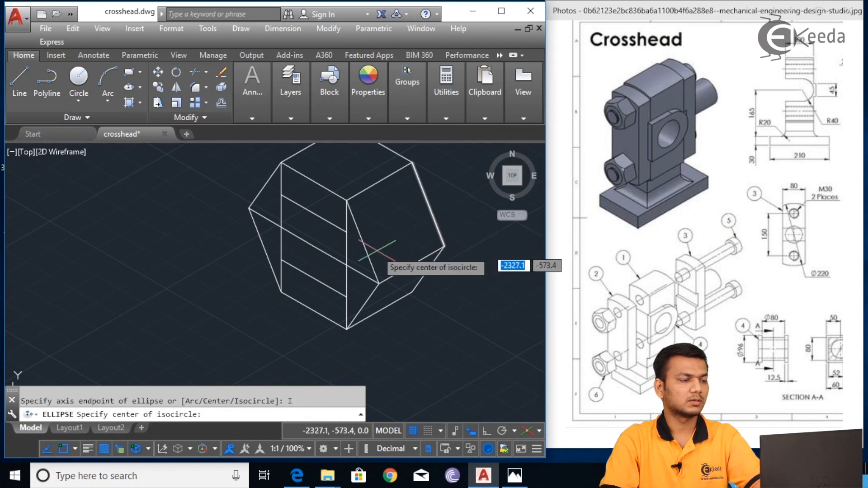
click(314, 246)
key(F5)
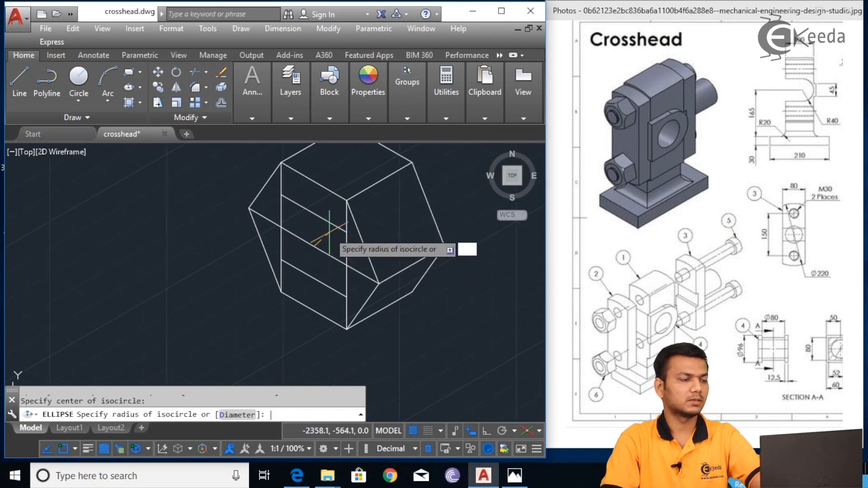
key(F5)
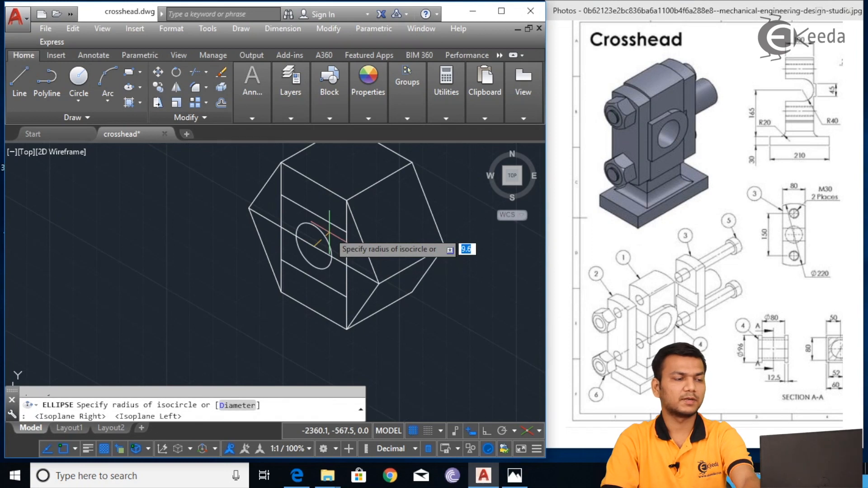
text(15)
key(Return)
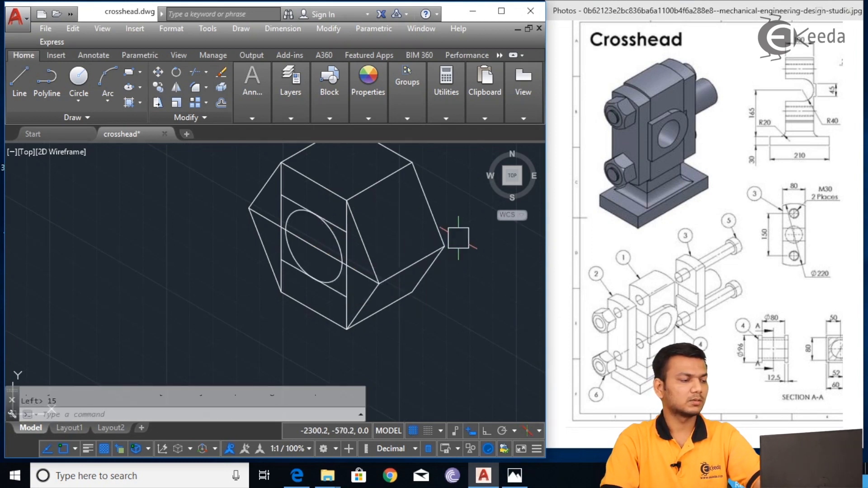
Step: Try a concentric isocircle of radius 35 on the nut's hexagonal face
key(Return)
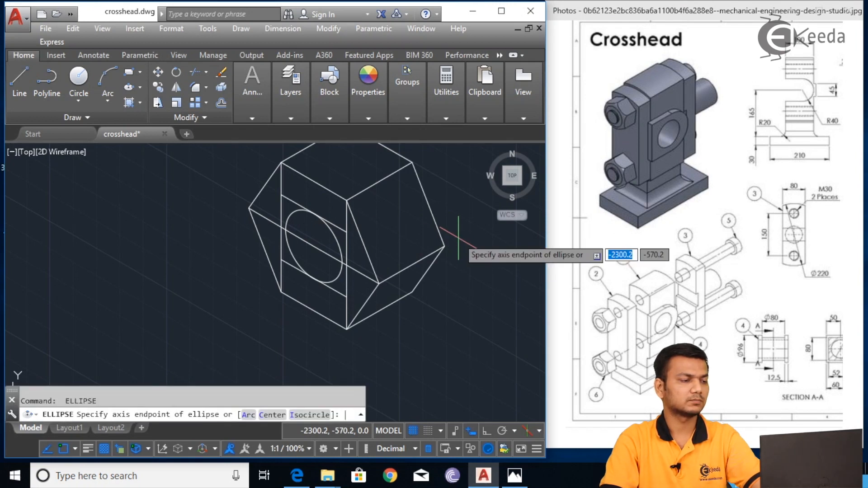
text(i)
key(Return)
click(314, 246)
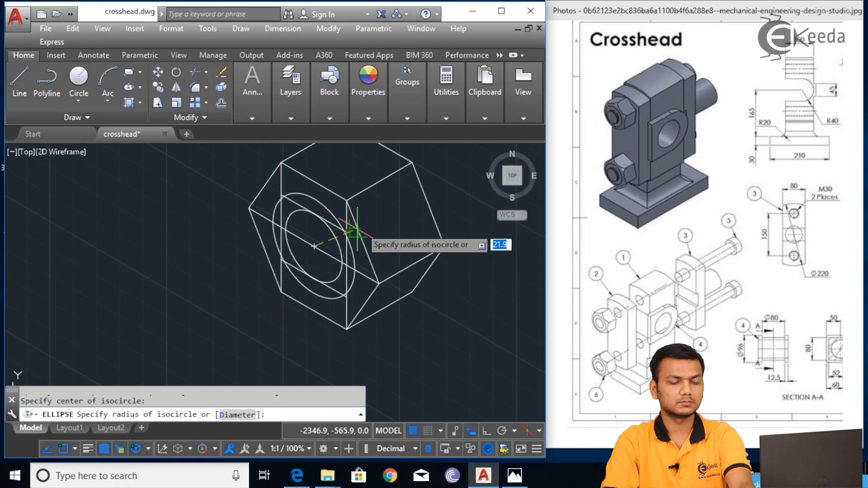
text(35)
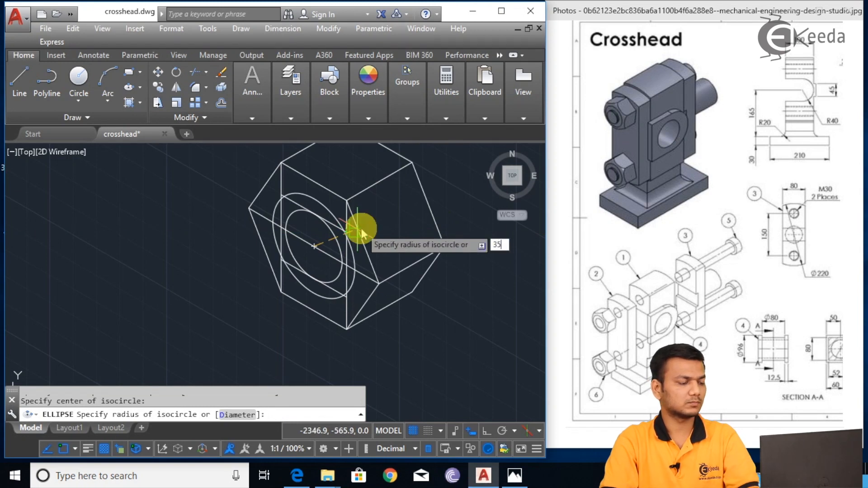
key(Return)
key(ctrl+z)
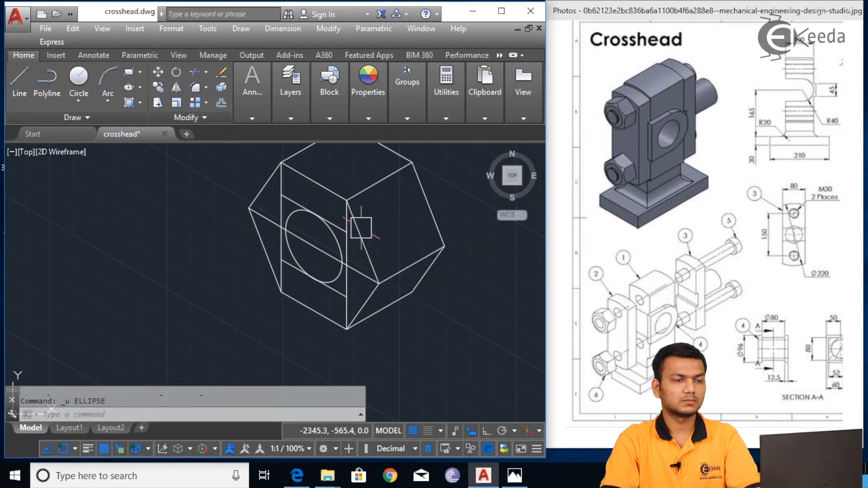
Step: Check the nut's dimensions in the reference and draw an isocircle of radius 30 at the centre of the hexagonal face
drag(742, 161, 625, 191)
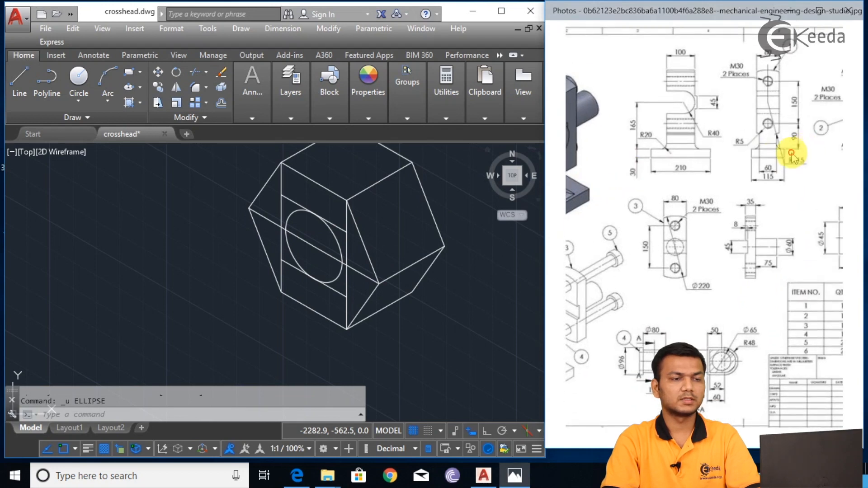
drag(805, 149, 661, 191)
drag(752, 159, 699, 131)
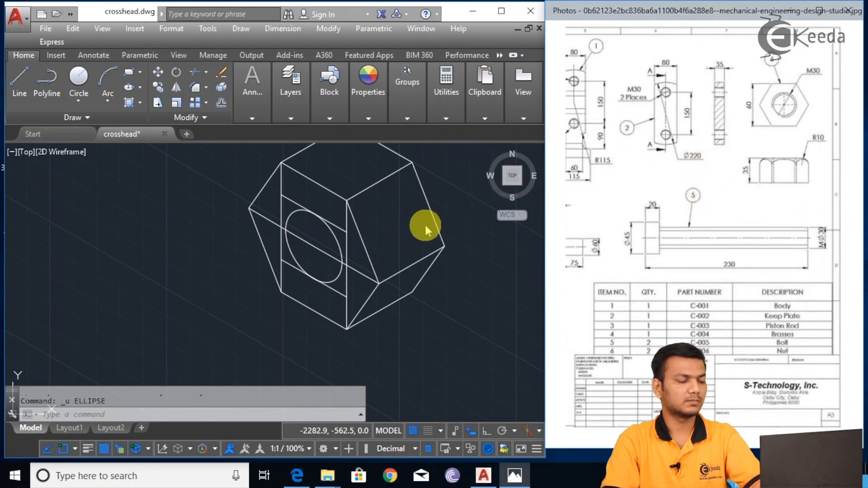
click(468, 210)
text(el)
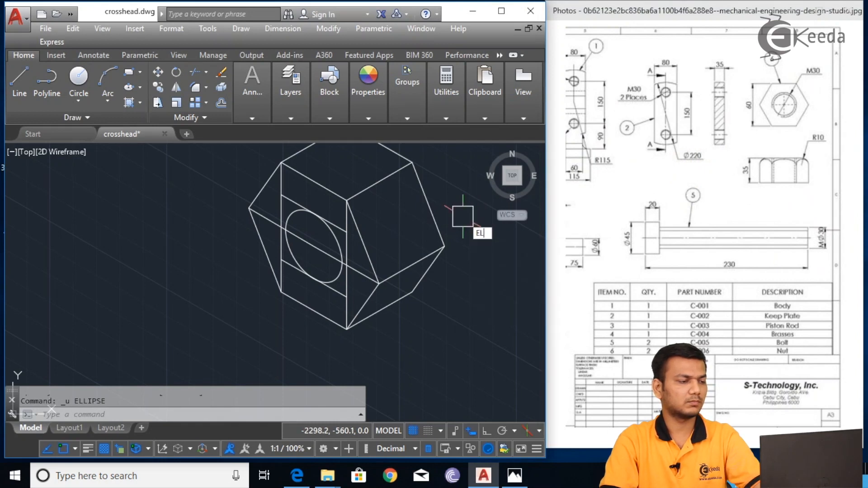
key(Return)
text(i)
key(Return)
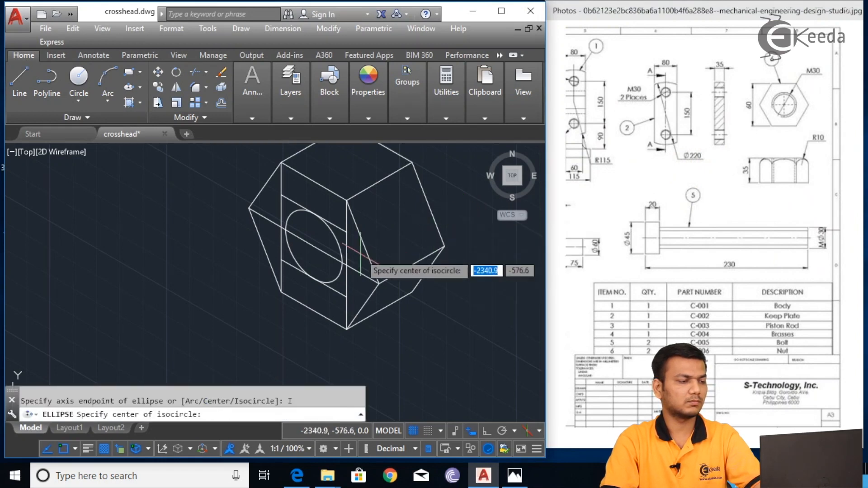
click(314, 247)
text(30)
key(Return)
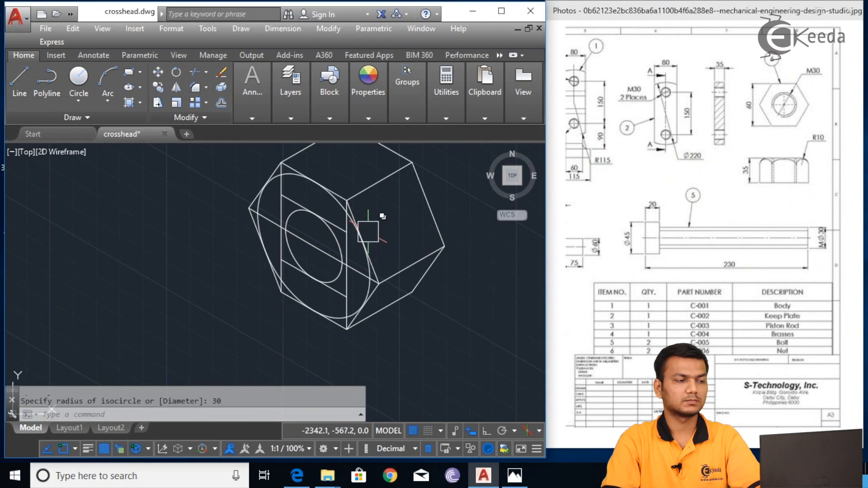
Step: Compare the nuts in the reference's assembled and exploded views with the drawn hexagonal face and its isocircles
drag(694, 197, 786, 180)
drag(637, 223, 748, 224)
drag(662, 245, 763, 209)
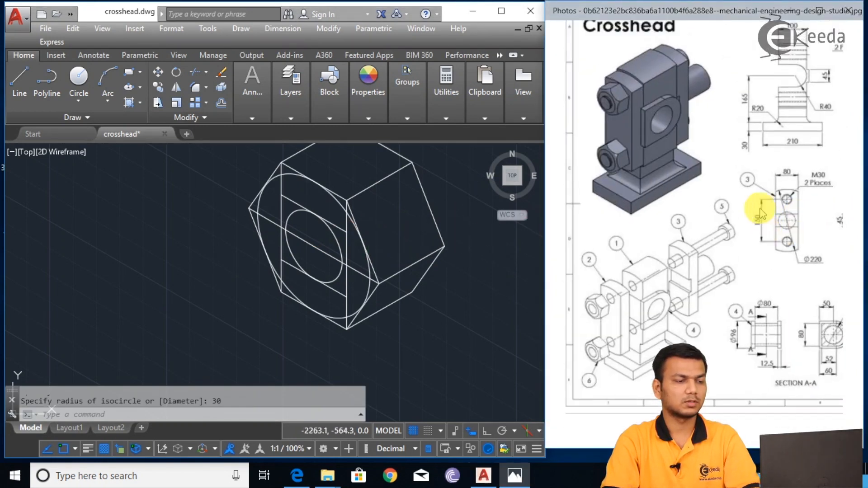
drag(688, 265, 715, 253)
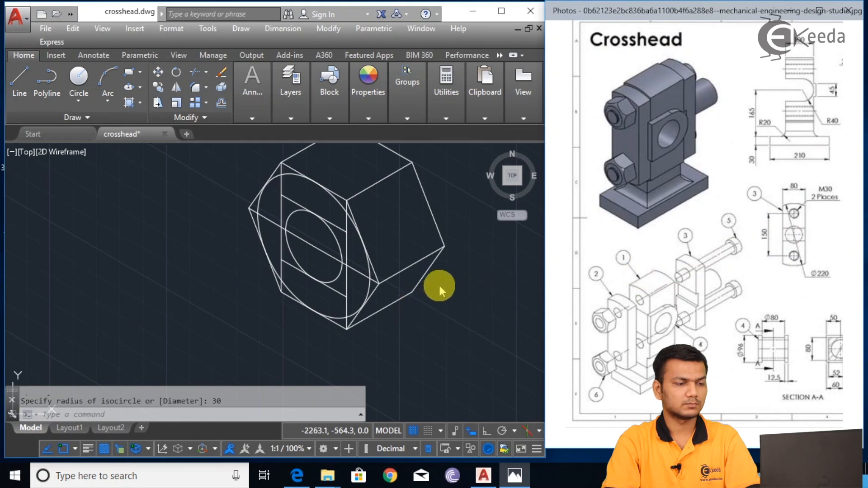
click(433, 329)
scroll(436, 327, up, 2)
middle_drag(406, 329, 454, 361)
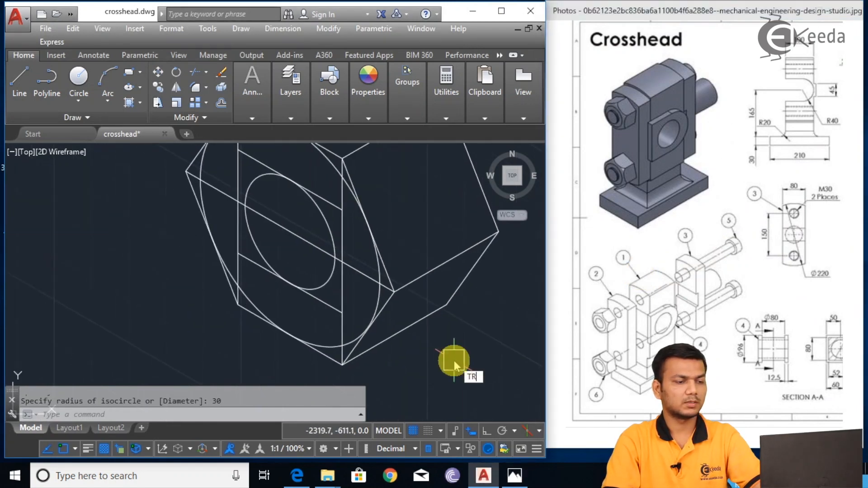
key(Return)
key(Escape)
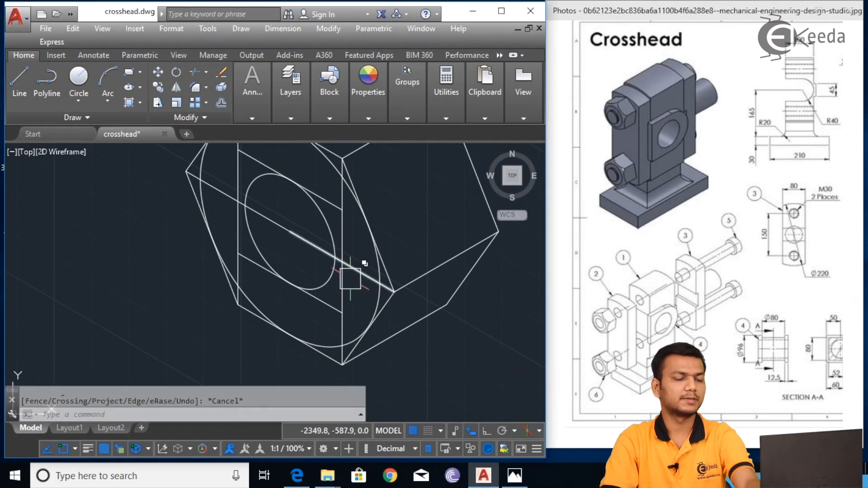
Step: Erase the leftover construction lines inside the nut's hexagonal face: the diagonal centreline, both slanted lines and the vertical lines
scroll(351, 278, up, 2)
click(311, 239)
key(Delete)
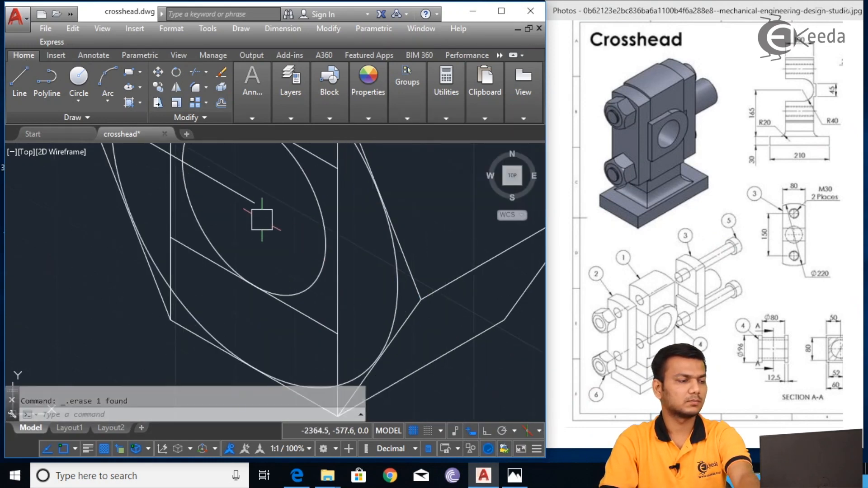
click(242, 202)
key(Delete)
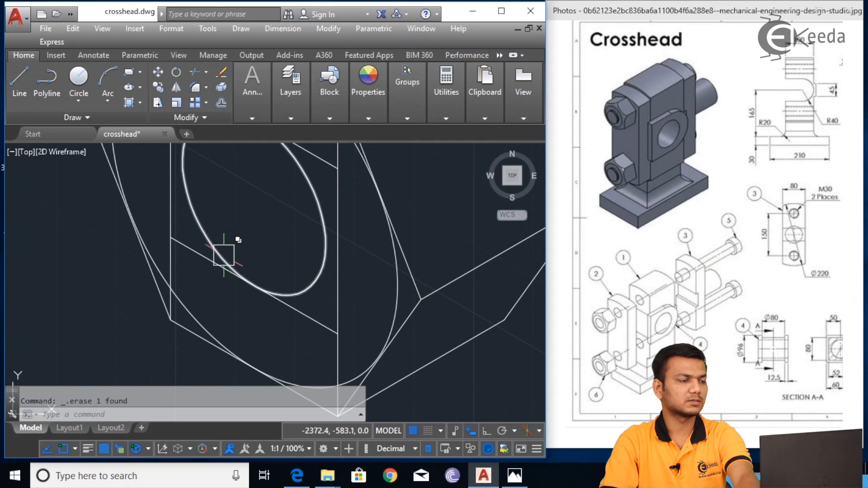
click(204, 263)
key(Delete)
middle_drag(275, 185, 273, 271)
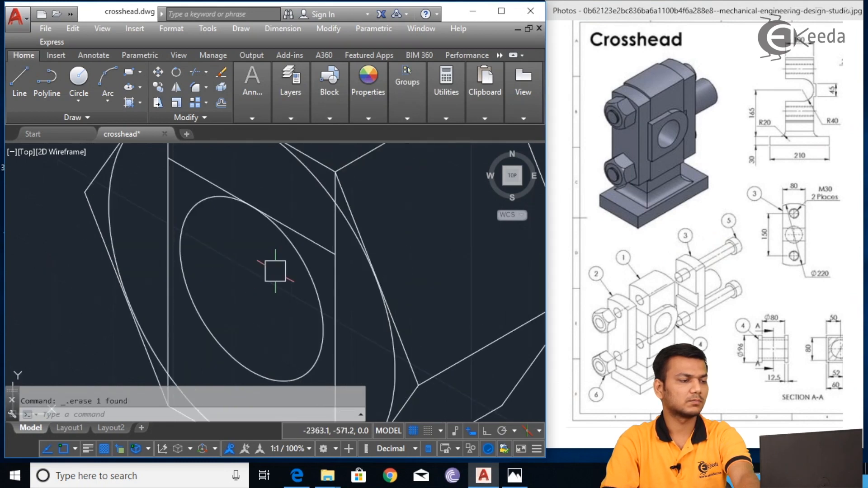
click(306, 235)
key(Delete)
click(337, 262)
key(Delete)
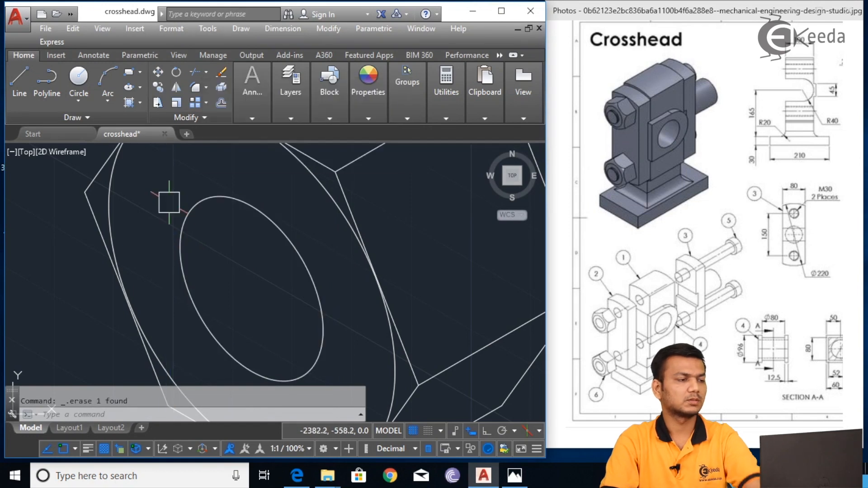
Step: Copy the whole nut vertically upward with Ortho on, using the centre of its face circle as the base point
scroll(214, 227, down, 4)
scroll(413, 244, down, 2)
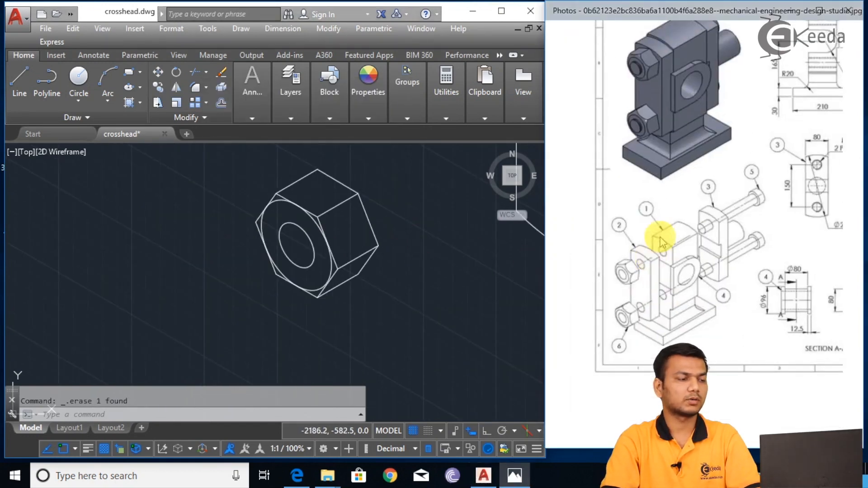
scroll(413, 262, down, 3)
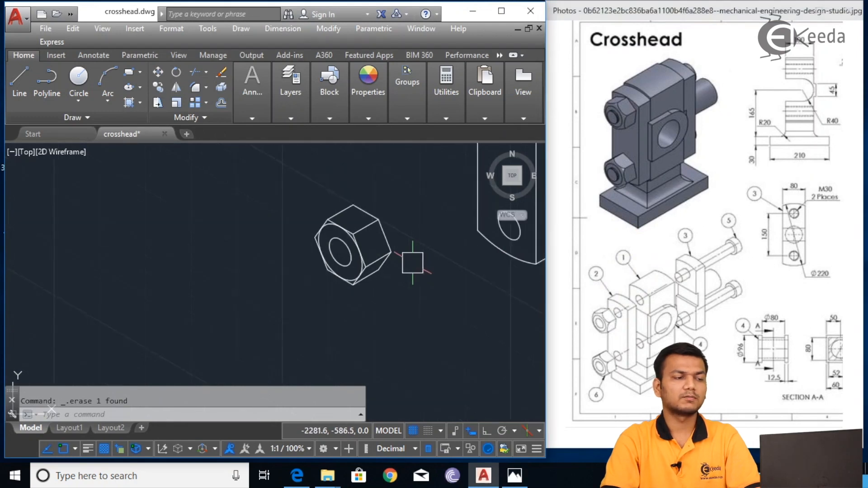
middle_drag(420, 265, 418, 299)
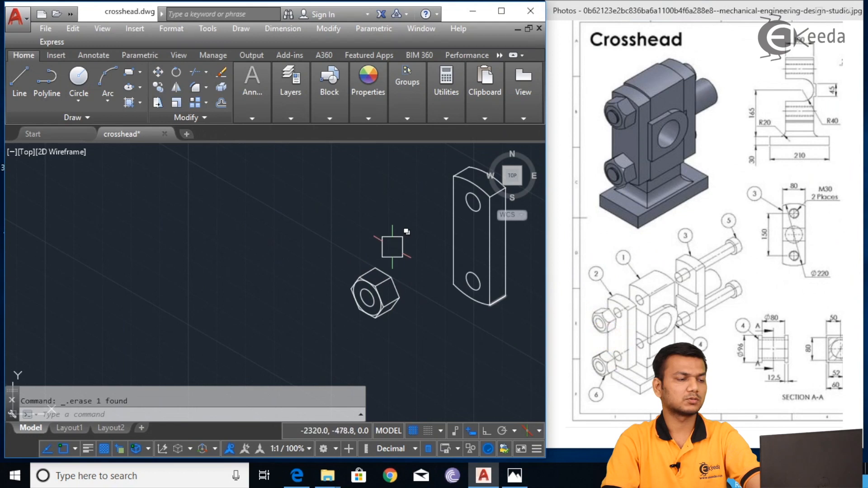
text(o)
key(Return)
mouse_move(411, 240)
mouse_down()
mouse_move(325, 316)
mouse_move(419, 339)
mouse_up()
key(Return)
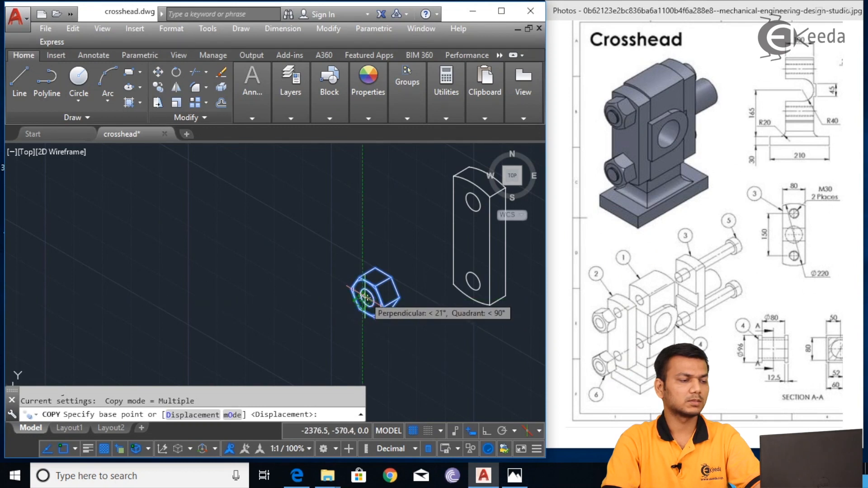
scroll(364, 294, up, 4)
click(363, 292)
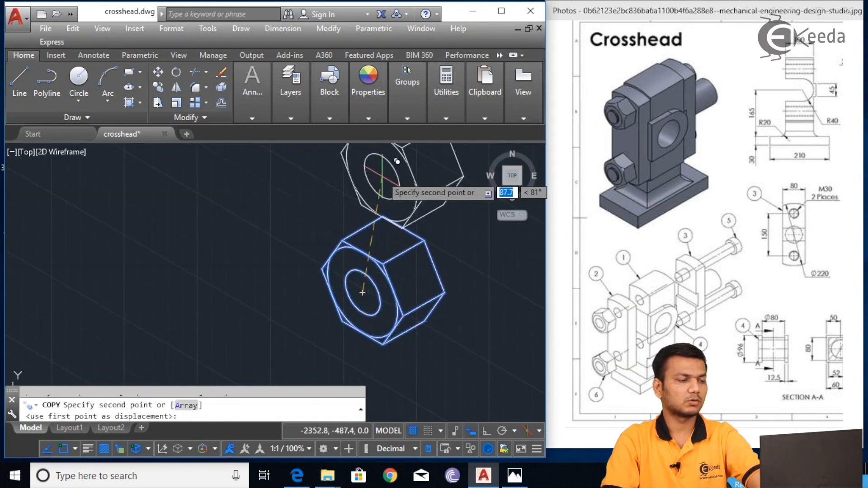
middle_drag(381, 177, 359, 272)
key(F8)
middle_drag(352, 192, 342, 286)
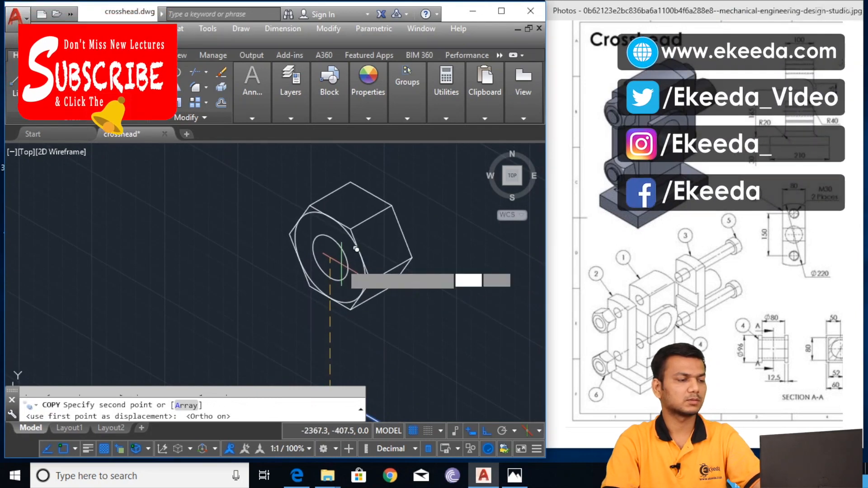